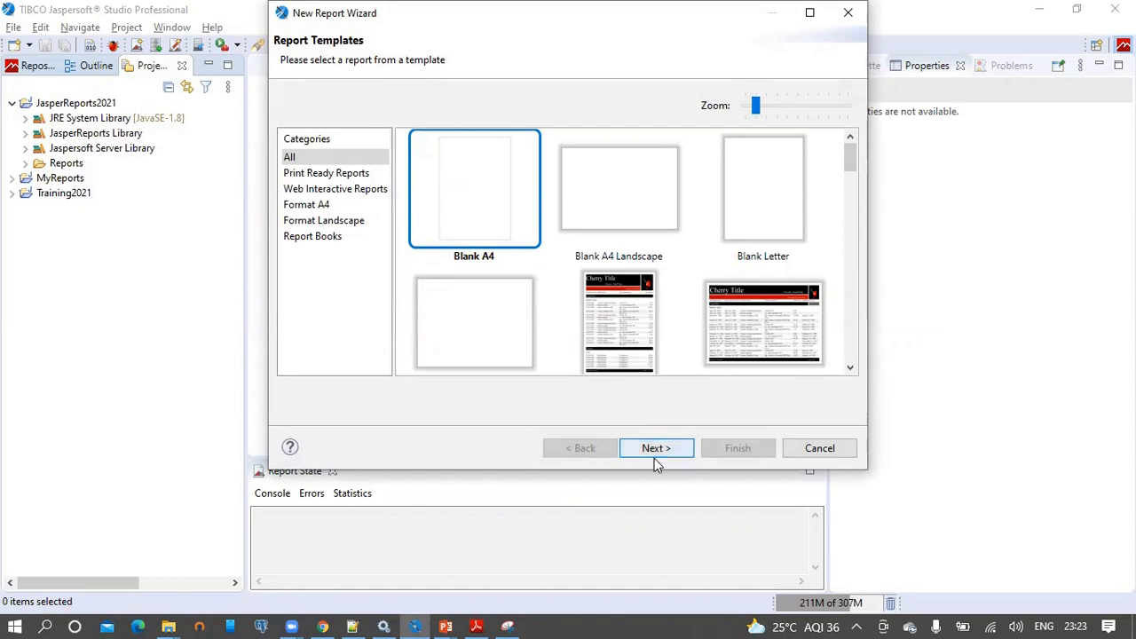
# Keep the Blank A4 template and name the report file Resource Bundle.jrxml in JasperReports2021.
pyautogui.click(655, 450)
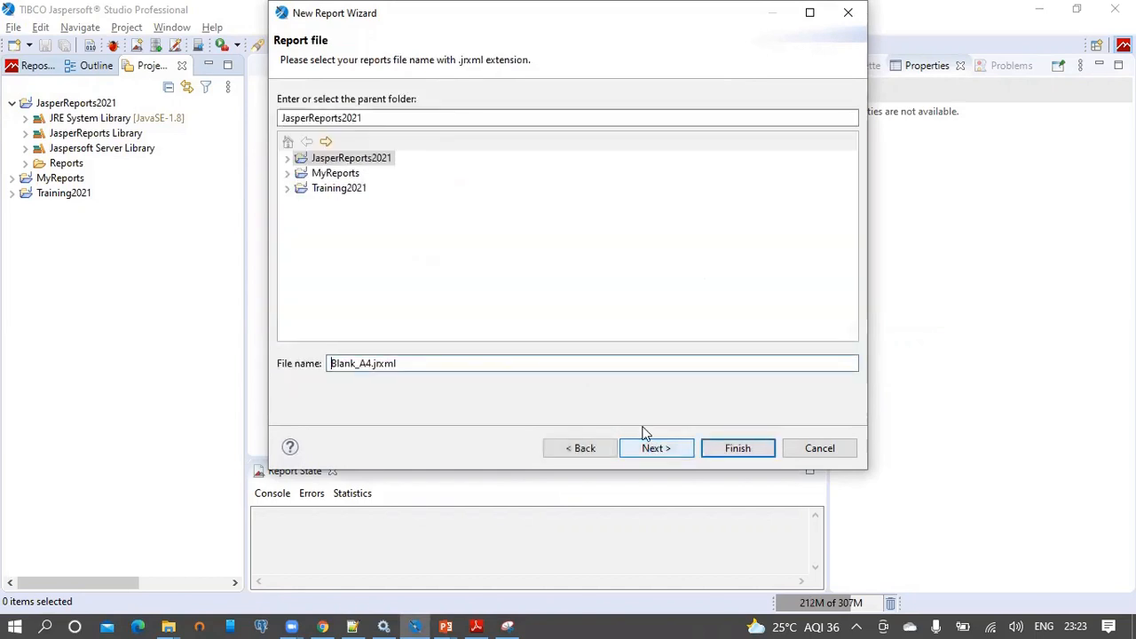
pyautogui.click(287, 157)
pyautogui.click(373, 366)
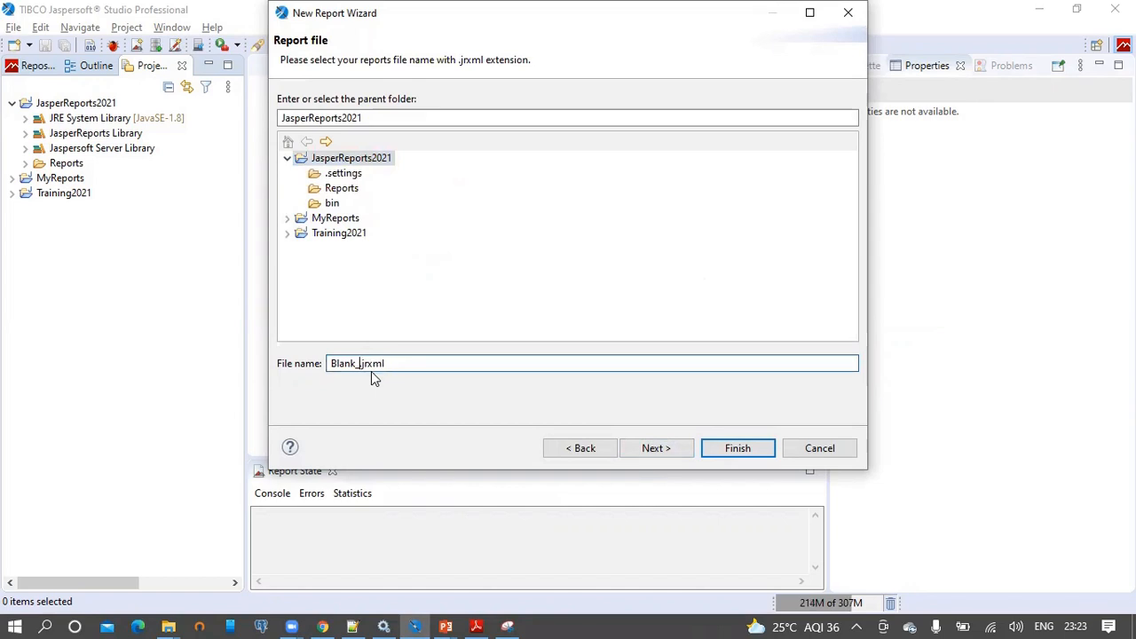
pyautogui.press('BackSpace')
pyautogui.press('BackSpace')
pyautogui.write('Resource Bundle')
# Choose the foodmart data adapter and enter the query select 1 as One.
pyautogui.click(656, 450)
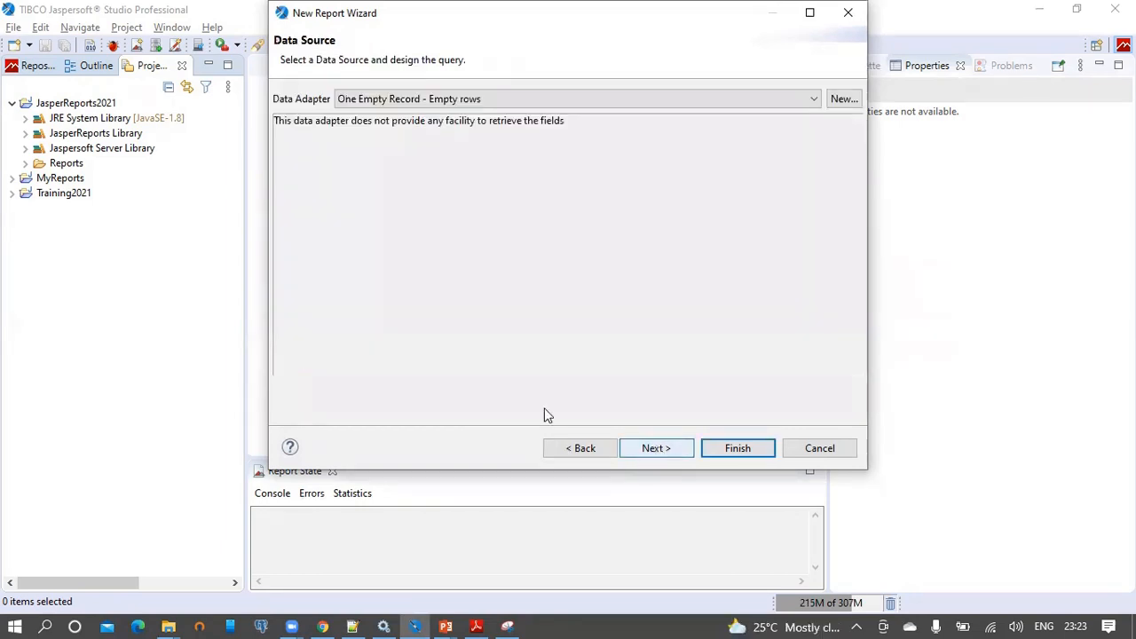
pyautogui.click(425, 99)
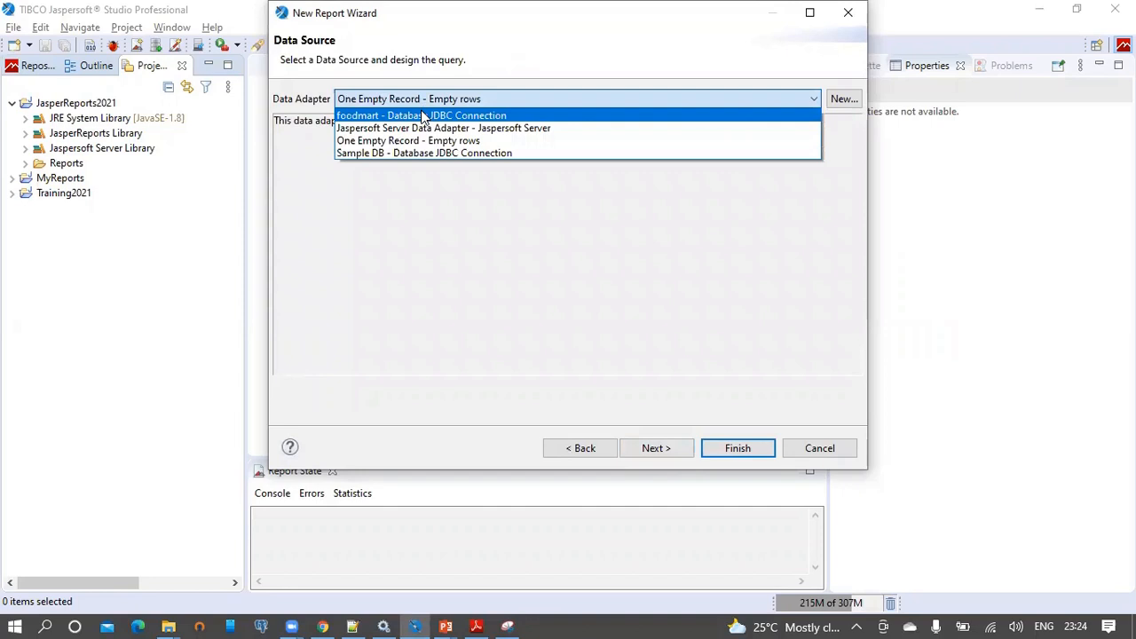
pyautogui.click(421, 115)
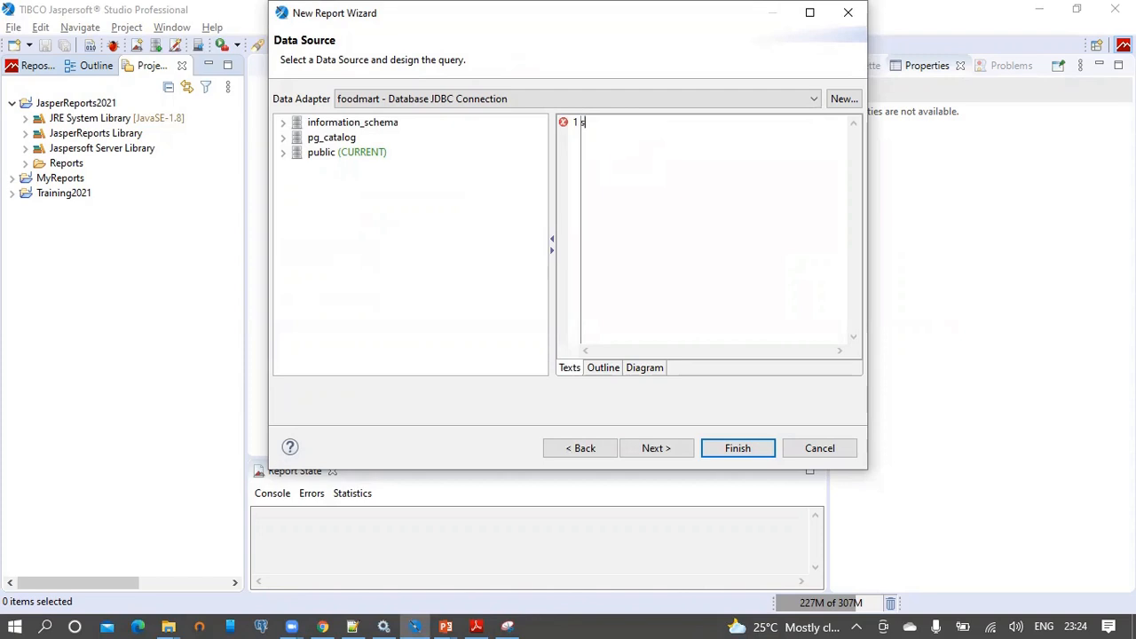
pyautogui.write('ct 1 as One')
# Add the one field to the report fields, skip grouping, and finish creating the report.
pyautogui.click(655, 447)
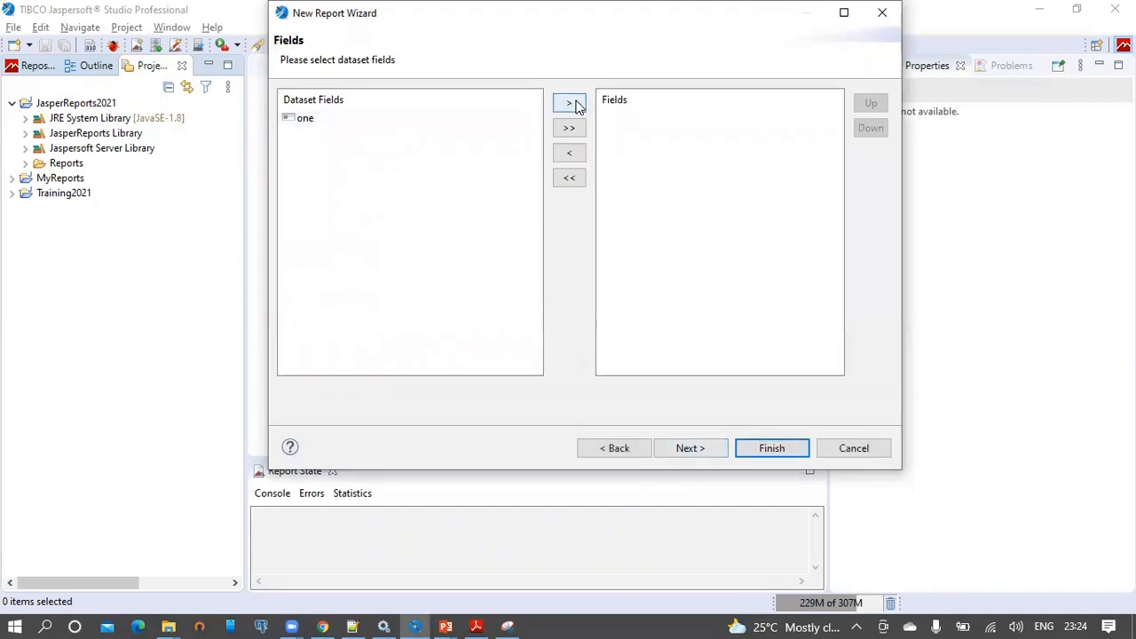
pyautogui.click(373, 118)
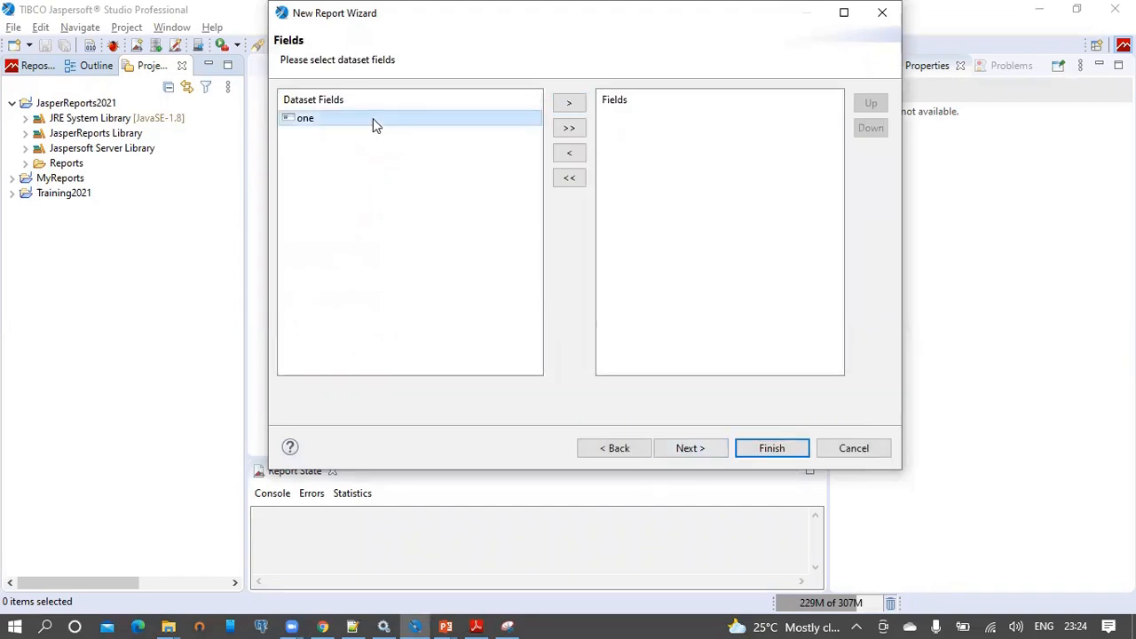
pyautogui.click(564, 106)
pyautogui.click(695, 450)
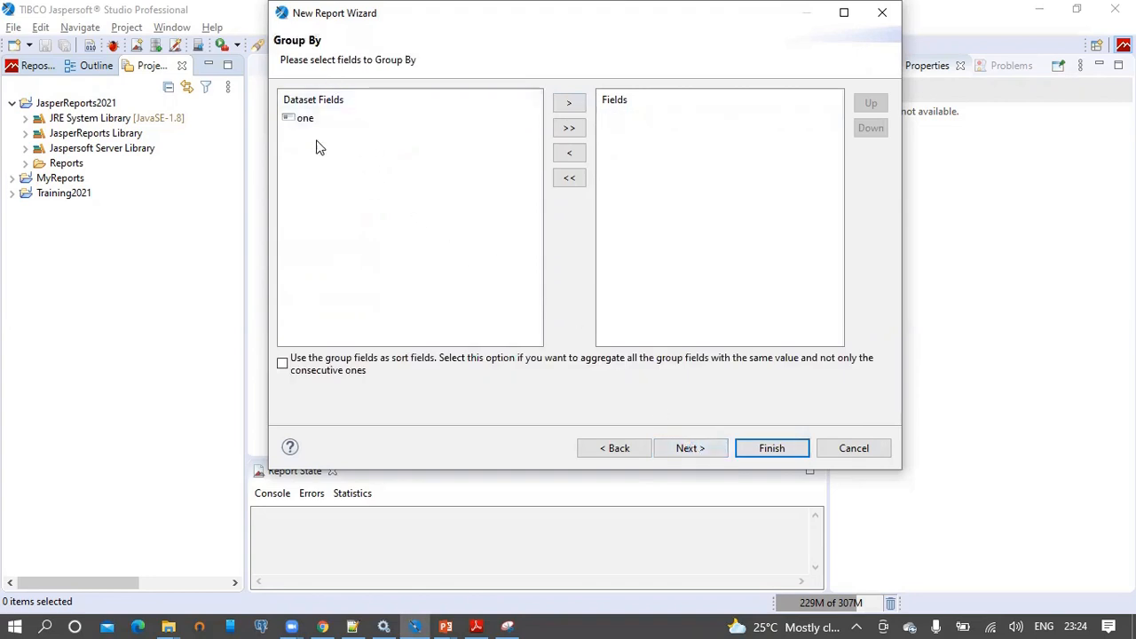
pyautogui.click(702, 448)
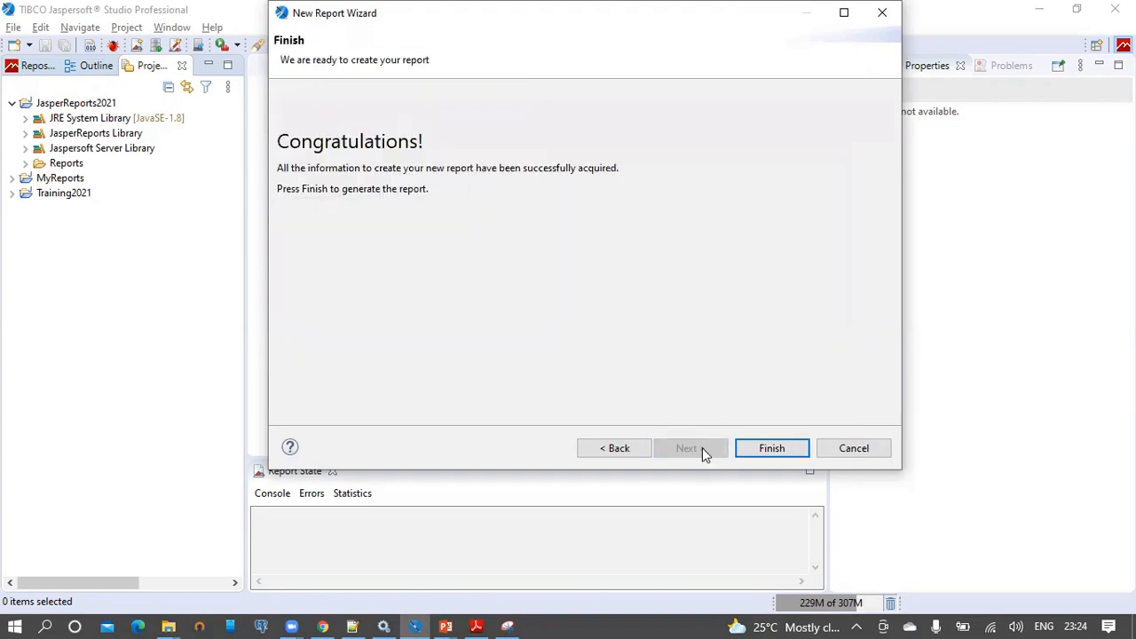
pyautogui.click(765, 448)
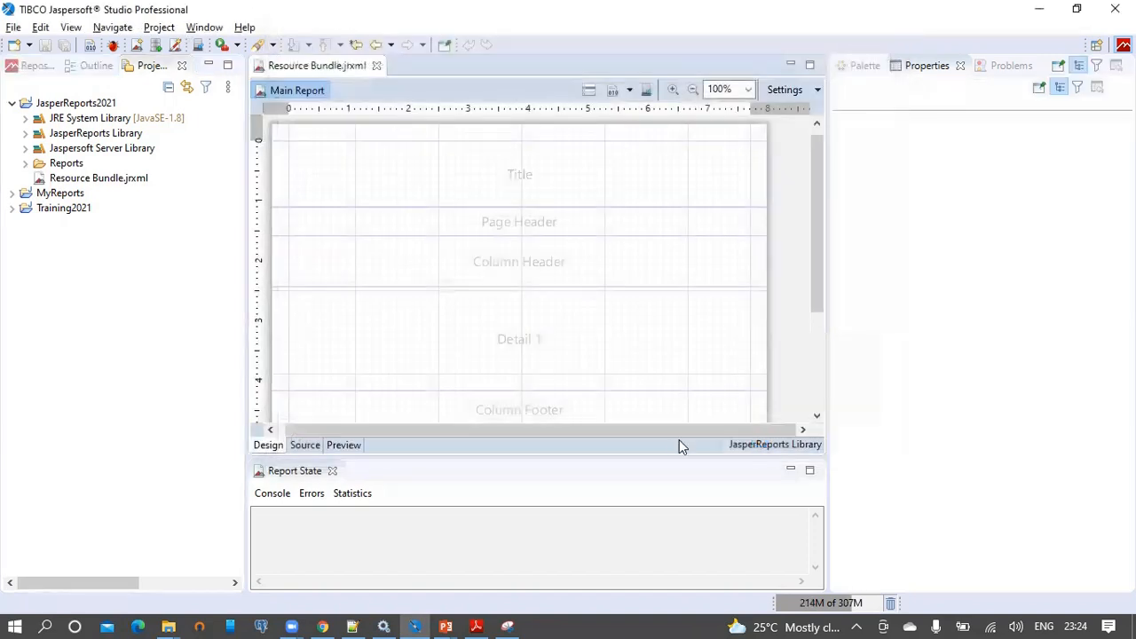
# Delete Page Header, Column Header, Detail 1, Column Footer, Page Footer, Last Page Footer and Summary, enlarge Title, and save.
pyautogui.click(94, 69)
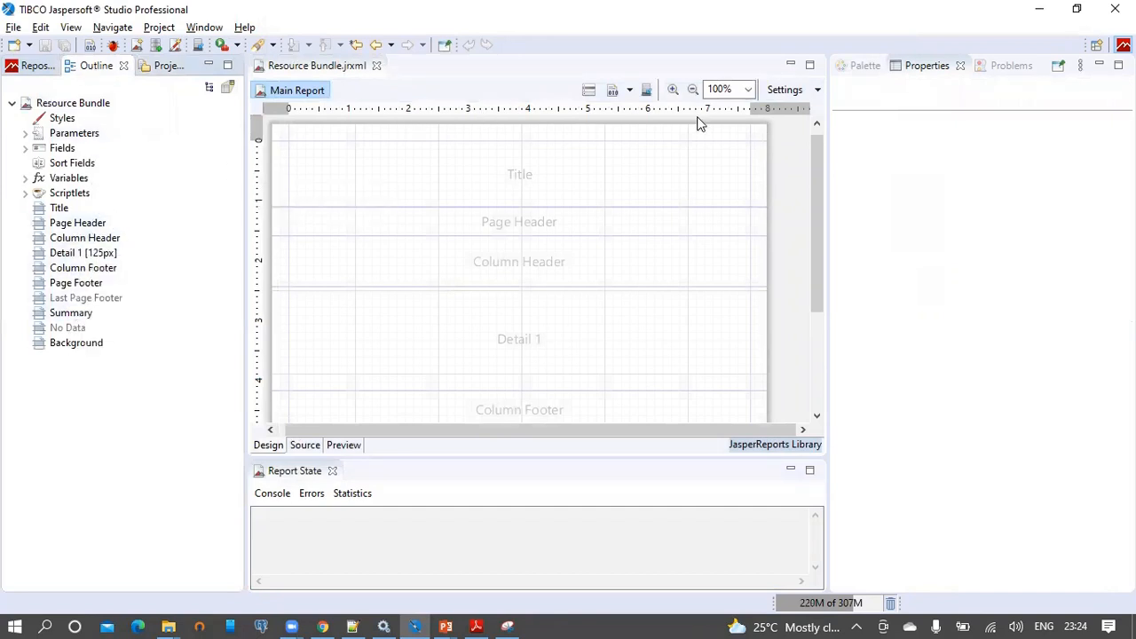
pyautogui.click(71, 225)
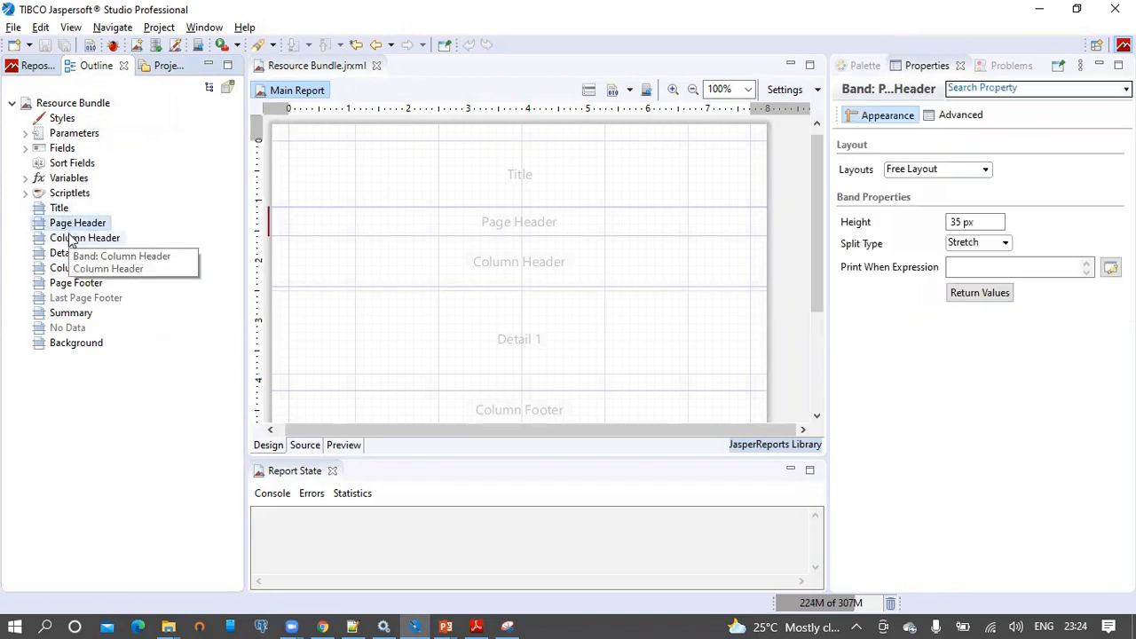
pyautogui.keyDown('ctrl'); pyautogui.click(73, 240); pyautogui.keyUp('ctrl')
pyautogui.keyDown('ctrl'); pyautogui.click(73, 254); pyautogui.keyUp('ctrl')
pyautogui.keyDown('ctrl'); pyautogui.click(75, 268); pyautogui.keyUp('ctrl')
pyautogui.keyDown('ctrl'); pyautogui.click(77, 283); pyautogui.keyUp('ctrl')
pyautogui.keyDown('ctrl'); pyautogui.click(77, 312); pyautogui.keyUp('ctrl')
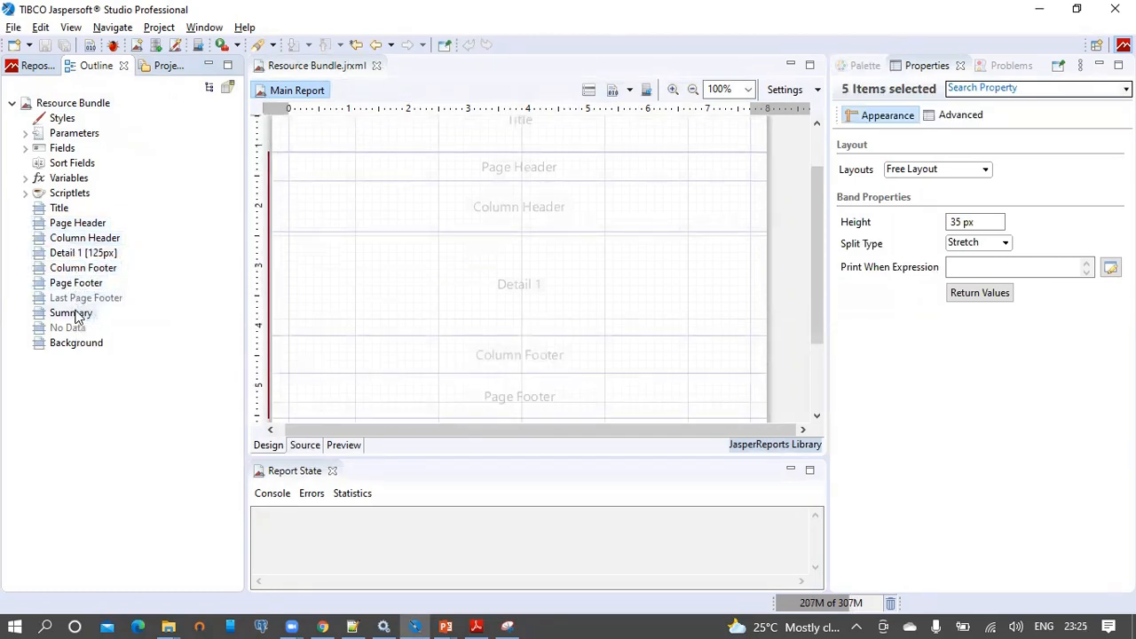
pyautogui.keyDown('ctrl'); pyautogui.click(80, 299); pyautogui.keyUp('ctrl')
pyautogui.rightClick(87, 259)
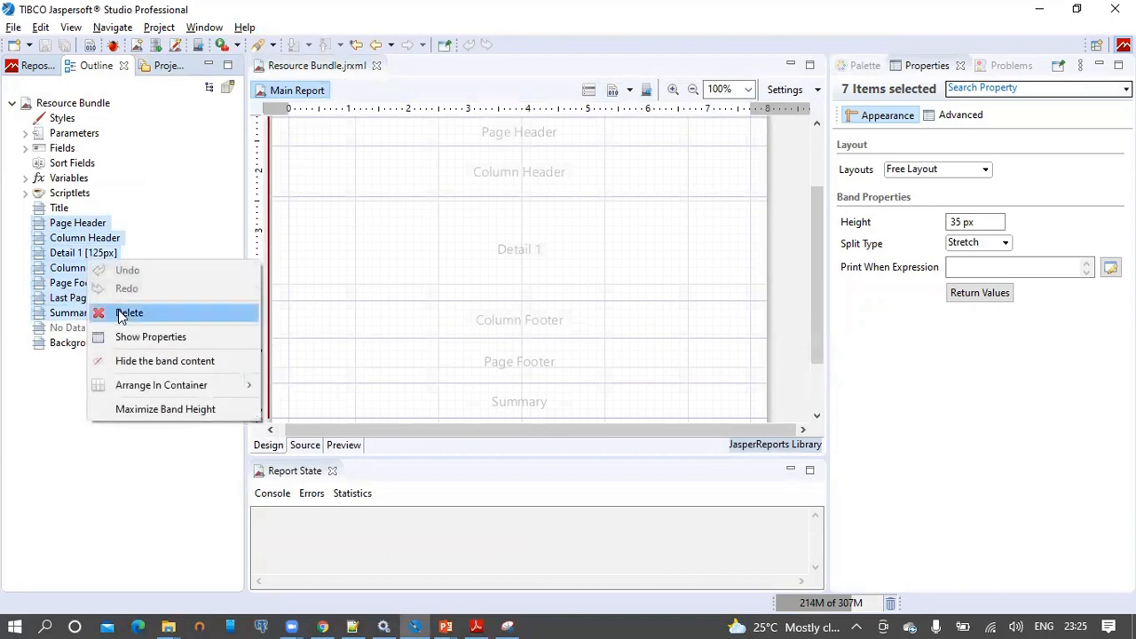
pyautogui.click(133, 312)
pyautogui.moveTo(377, 213); pyautogui.dragTo(376, 324)
pyautogui.click(45, 45)
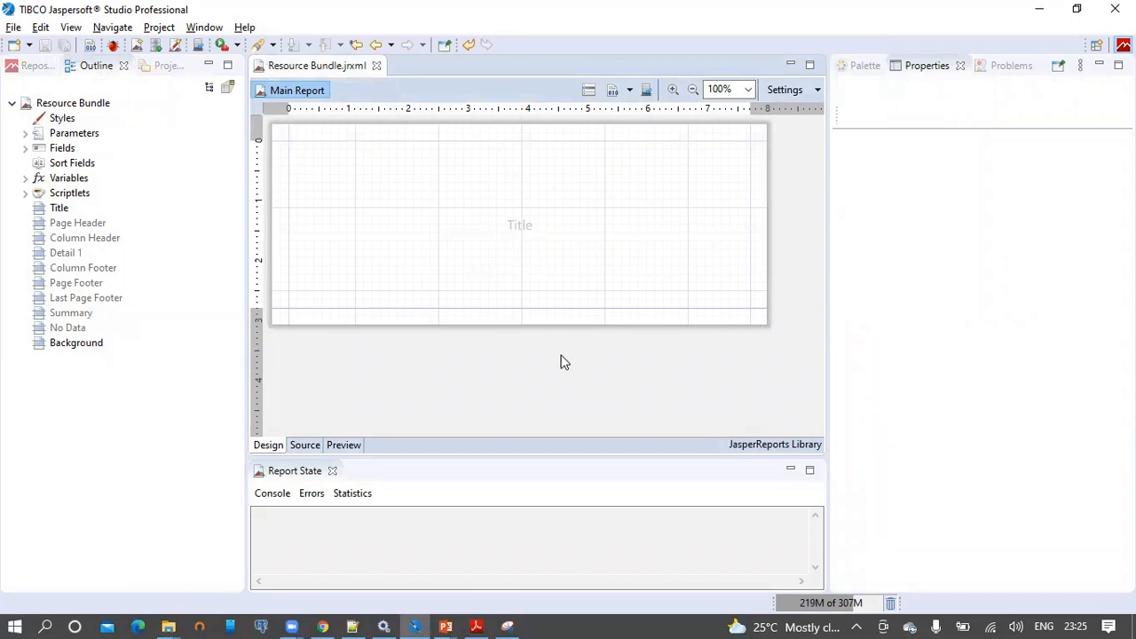
# Place a Text Field from the Palette in the Title band and widen it.
pyautogui.click(859, 69)
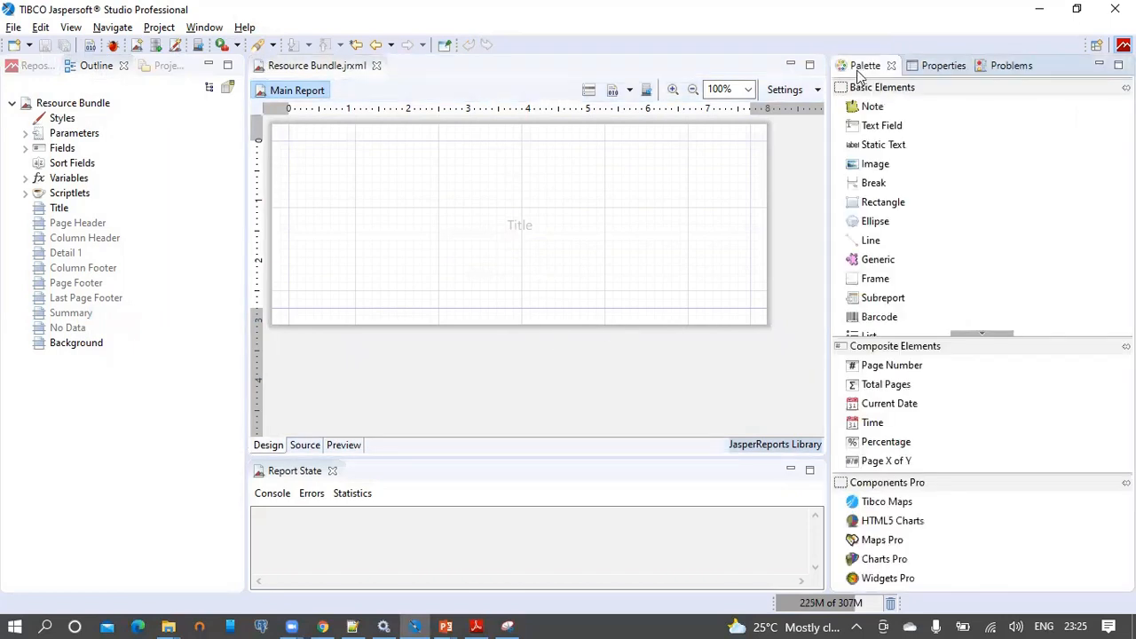
pyautogui.moveTo(879, 129); pyautogui.dragTo(316, 184)
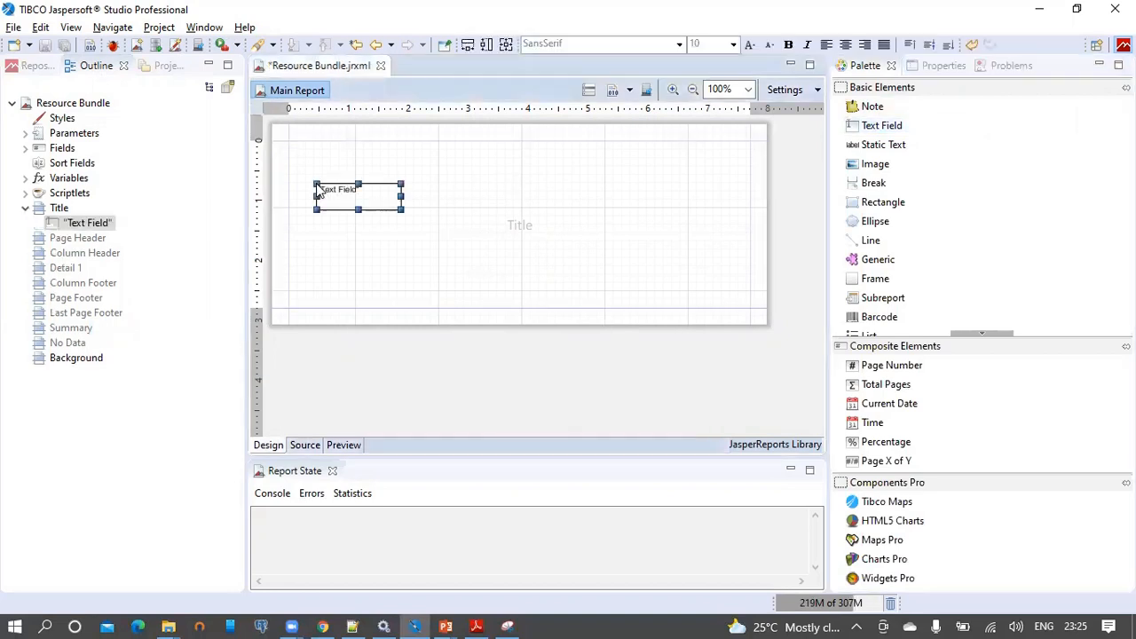
pyautogui.moveTo(404, 195); pyautogui.dragTo(655, 196)
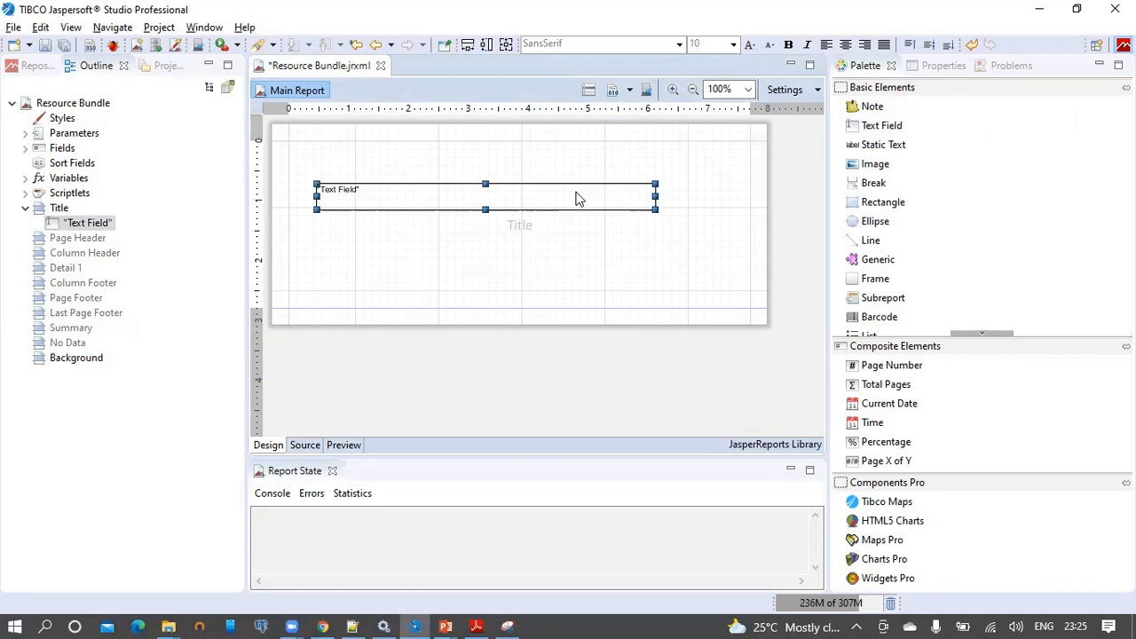
# Set the text field's expression to $R{message} and confirm it.
pyautogui.doubleClick(575, 197)
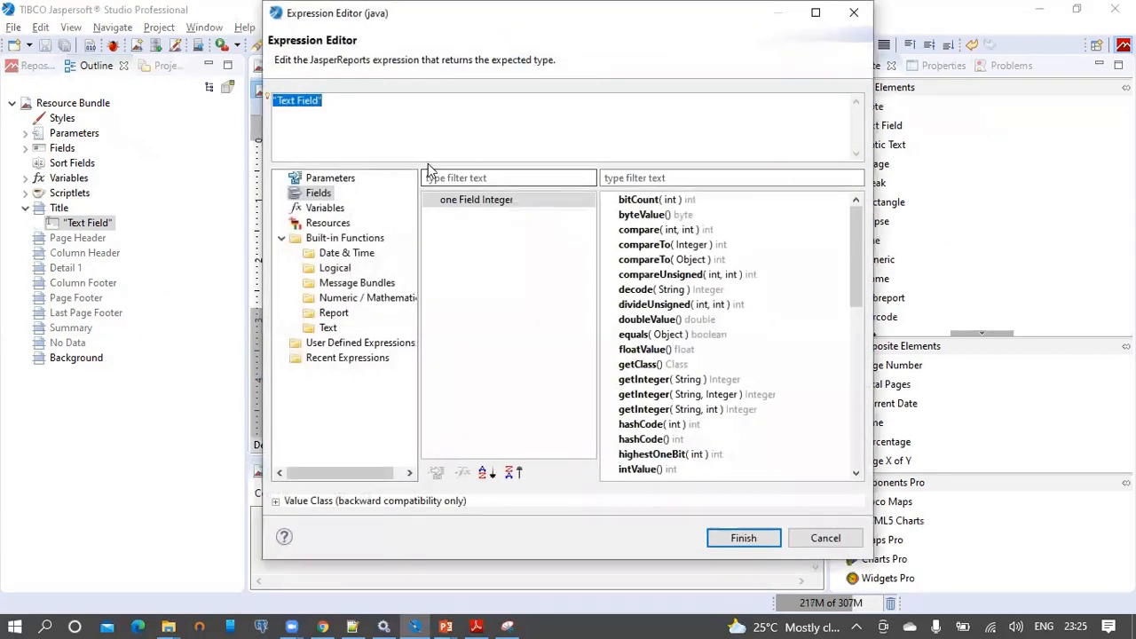
pyautogui.write('$R{')
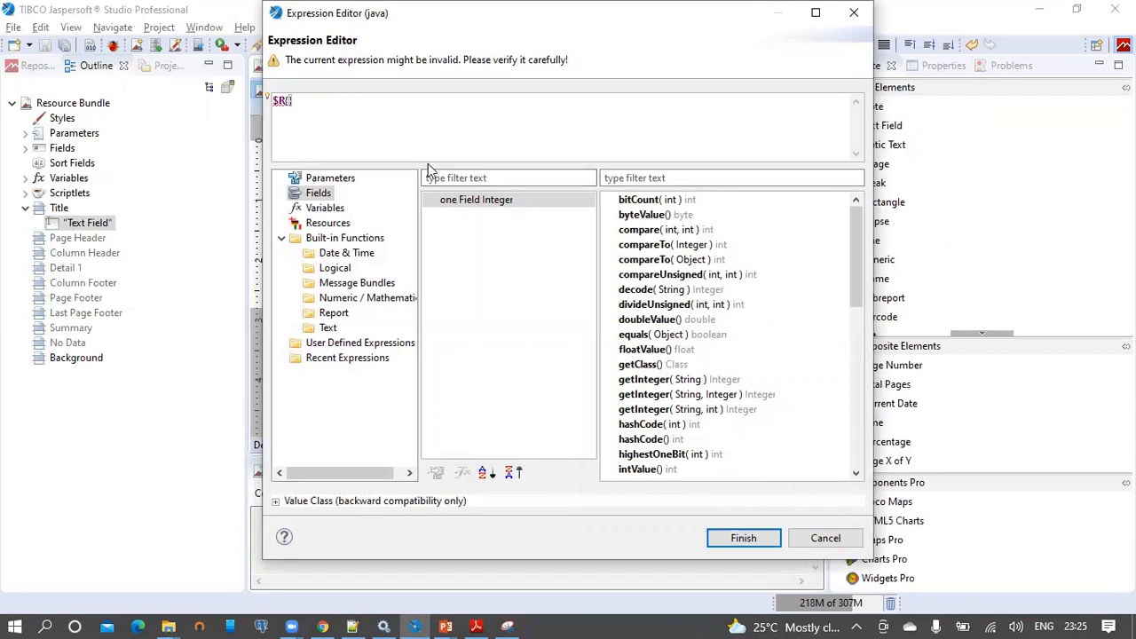
pyautogui.write('message')
pyautogui.moveTo(287, 57); pyautogui.dragTo(578, 56)
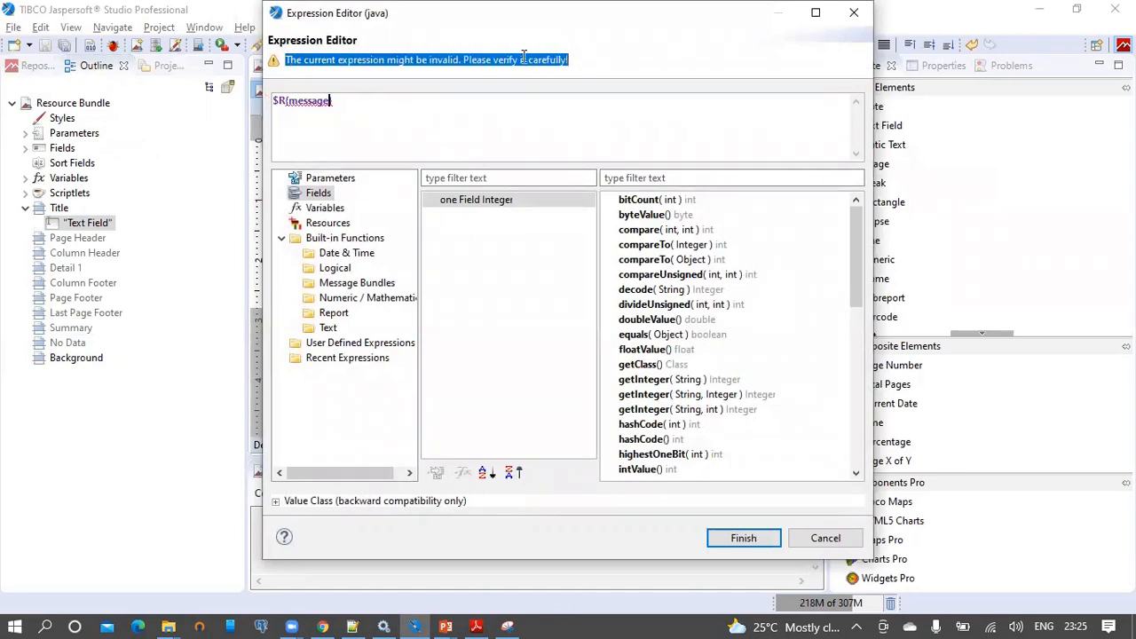
pyautogui.click(477, 60)
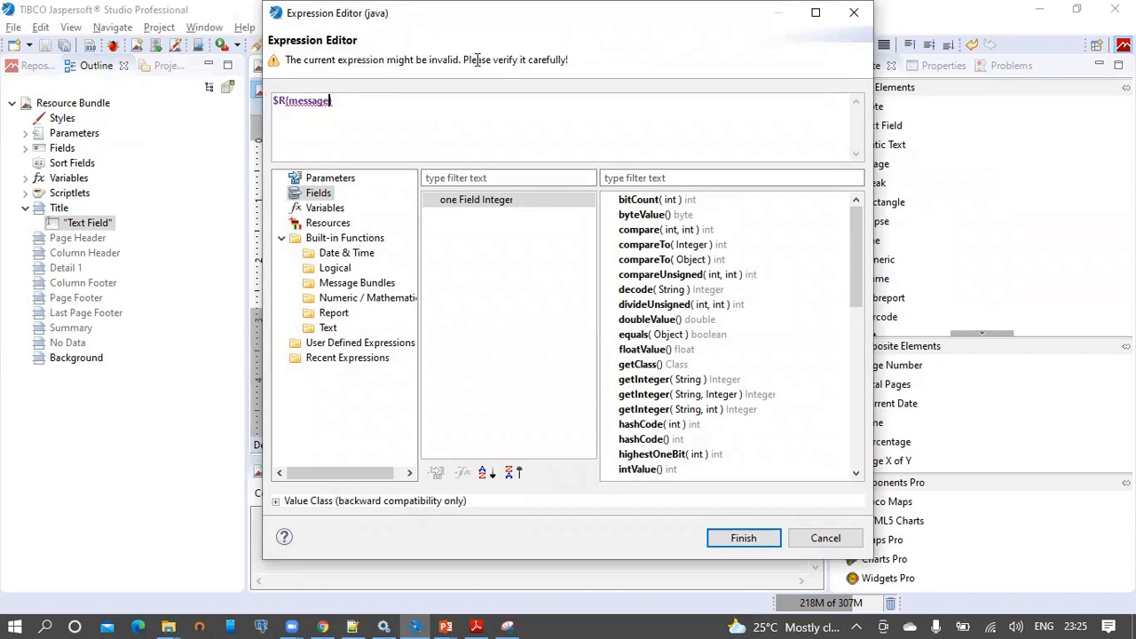
pyautogui.moveTo(437, 60); pyautogui.dragTo(587, 61)
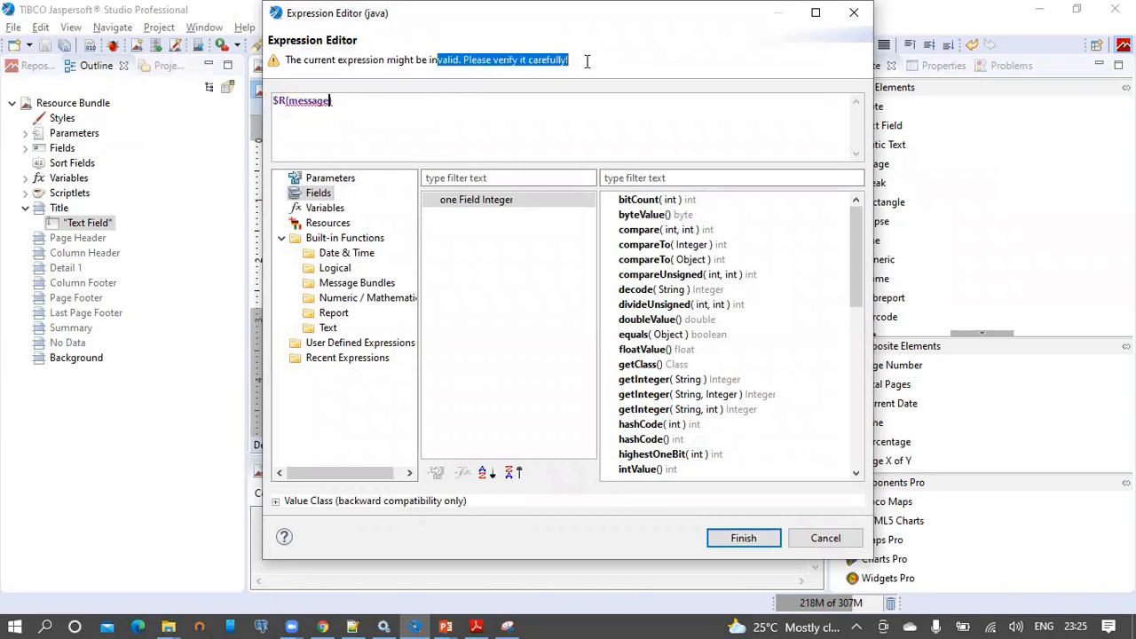
pyautogui.moveTo(384, 112); pyautogui.dragTo(275, 104)
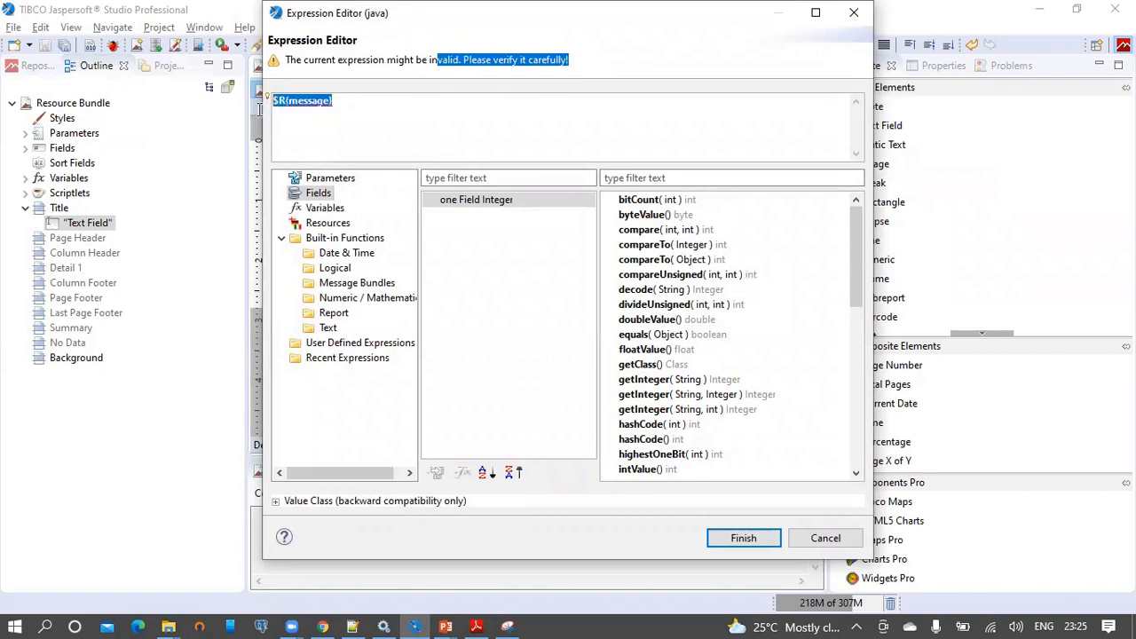
pyautogui.click(744, 539)
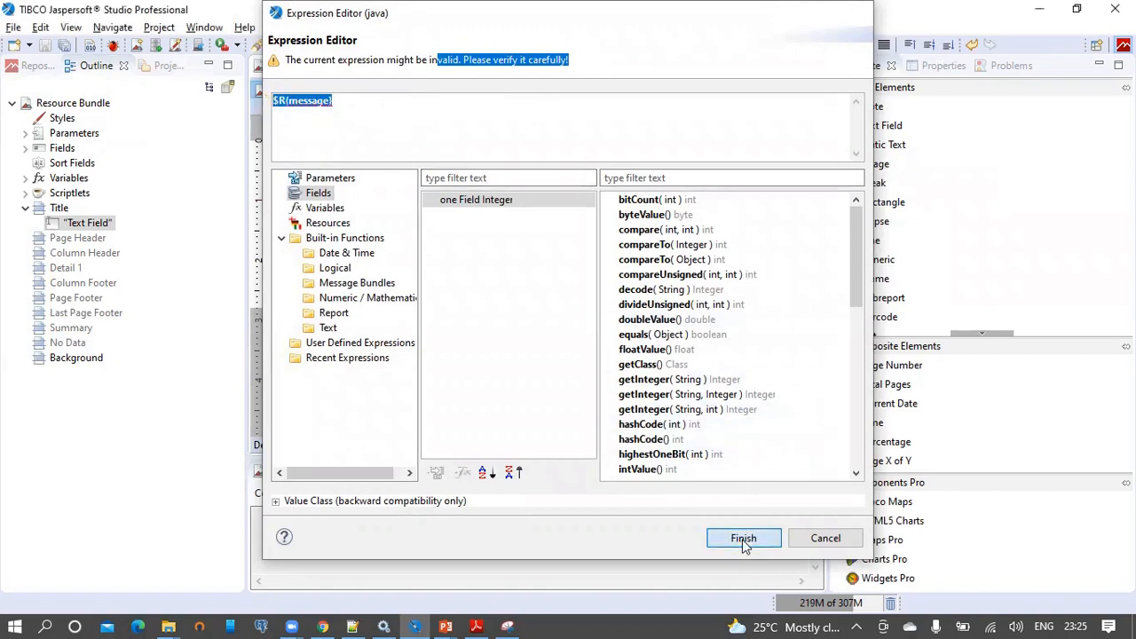
# Set the $R{message} text size to 16, widen the field slightly, and save the report.
pyautogui.click(733, 44)
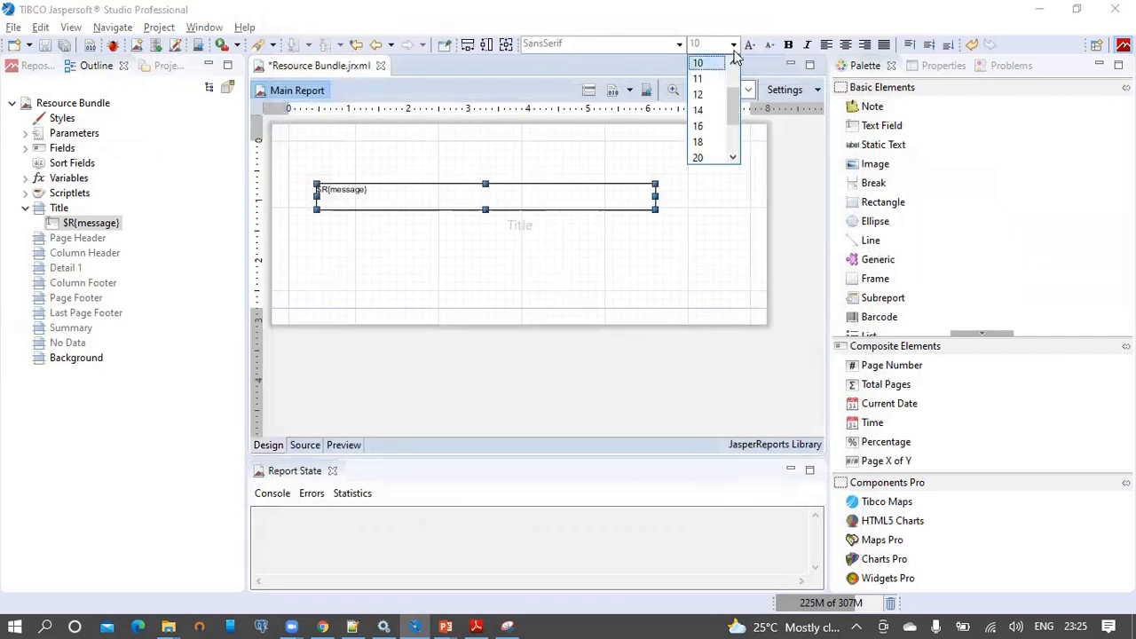
pyautogui.click(715, 129)
pyautogui.moveTo(656, 196); pyautogui.dragTo(696, 196)
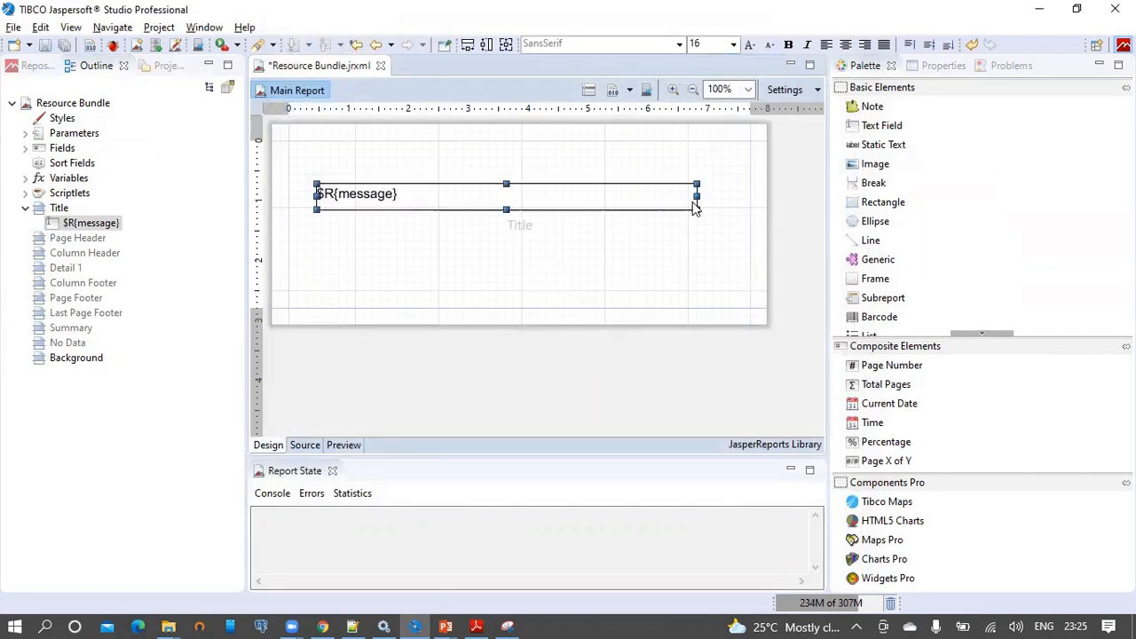
pyautogui.click(44, 45)
pyautogui.click(435, 386)
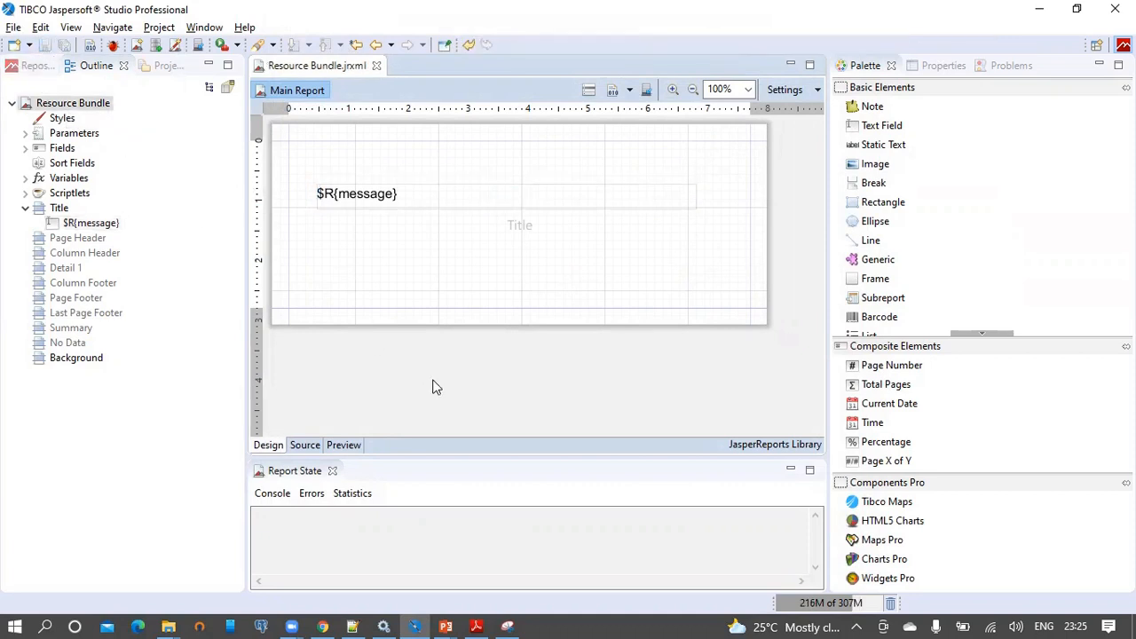
pyautogui.click(460, 206)
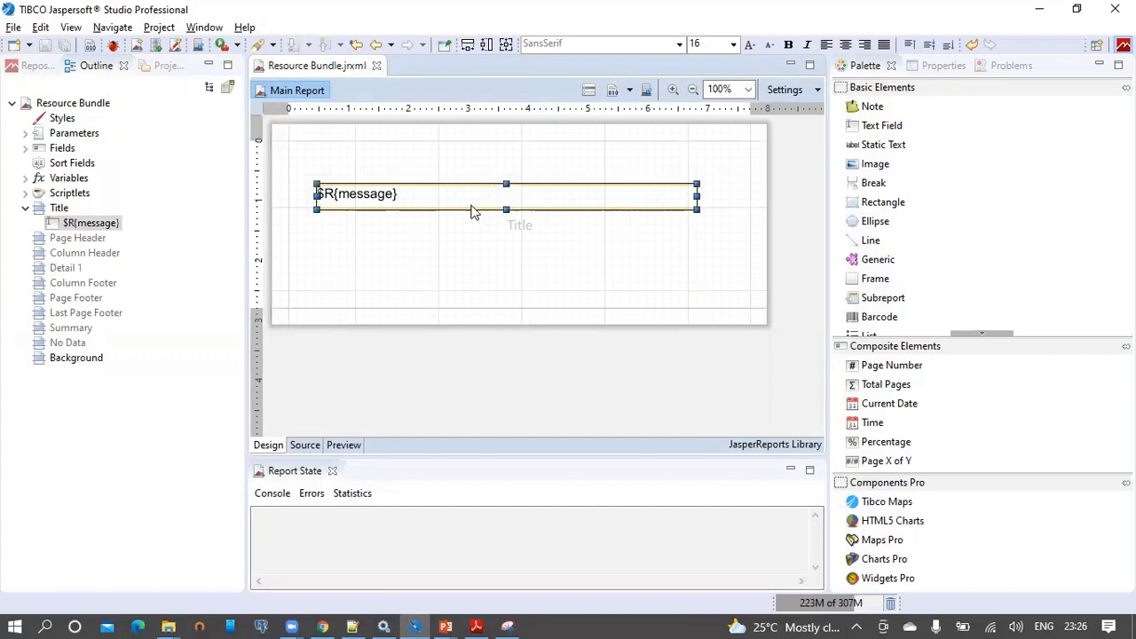
pyautogui.click(621, 375)
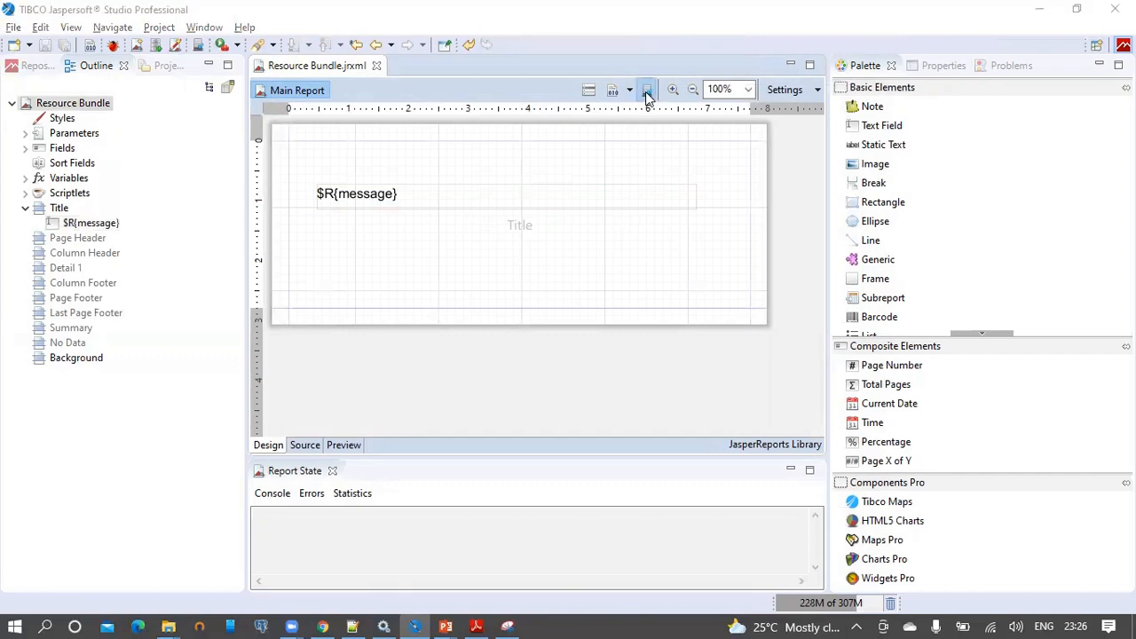
# Publish to the server, targeting LocalJasperReports2021 > JasperReports2021 > Reports.
pyautogui.click(645, 91)
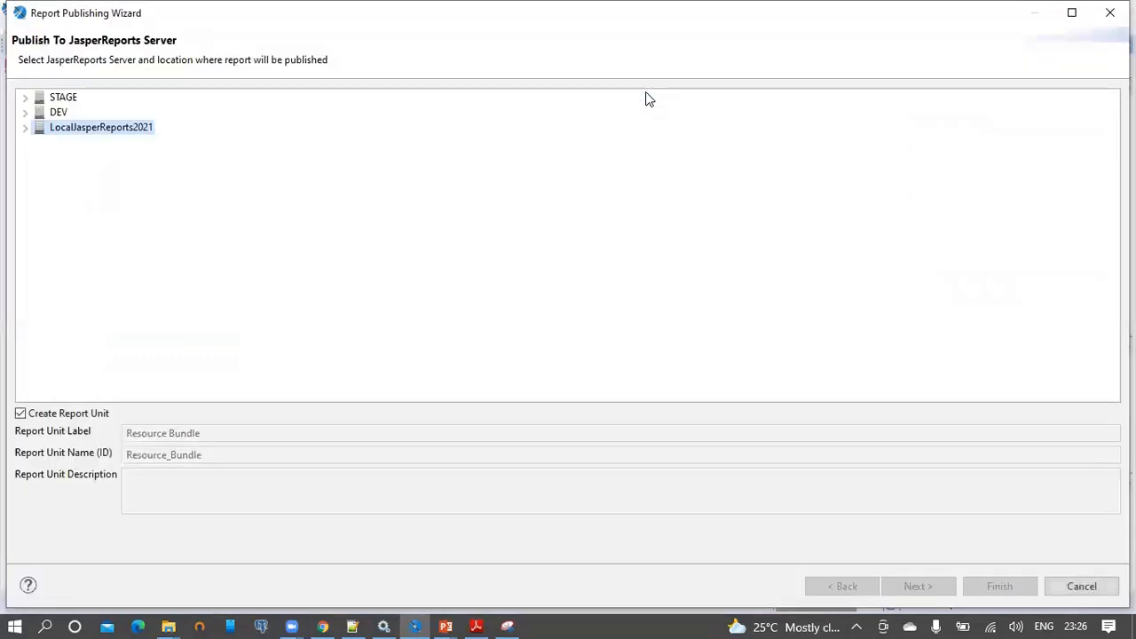
pyautogui.click(25, 127)
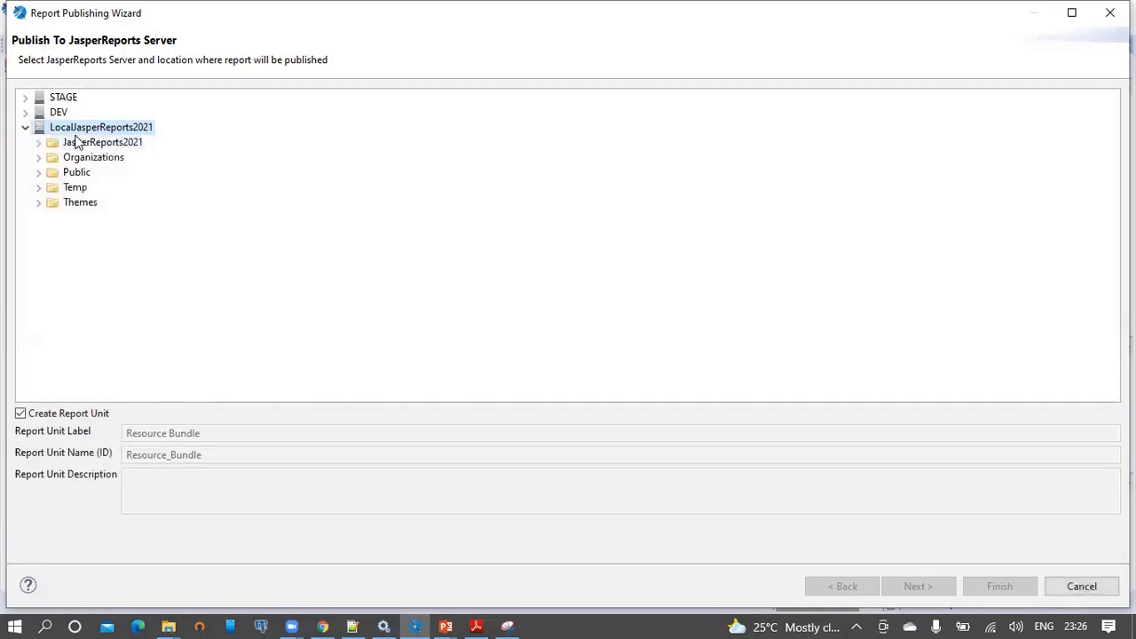
pyautogui.click(38, 143)
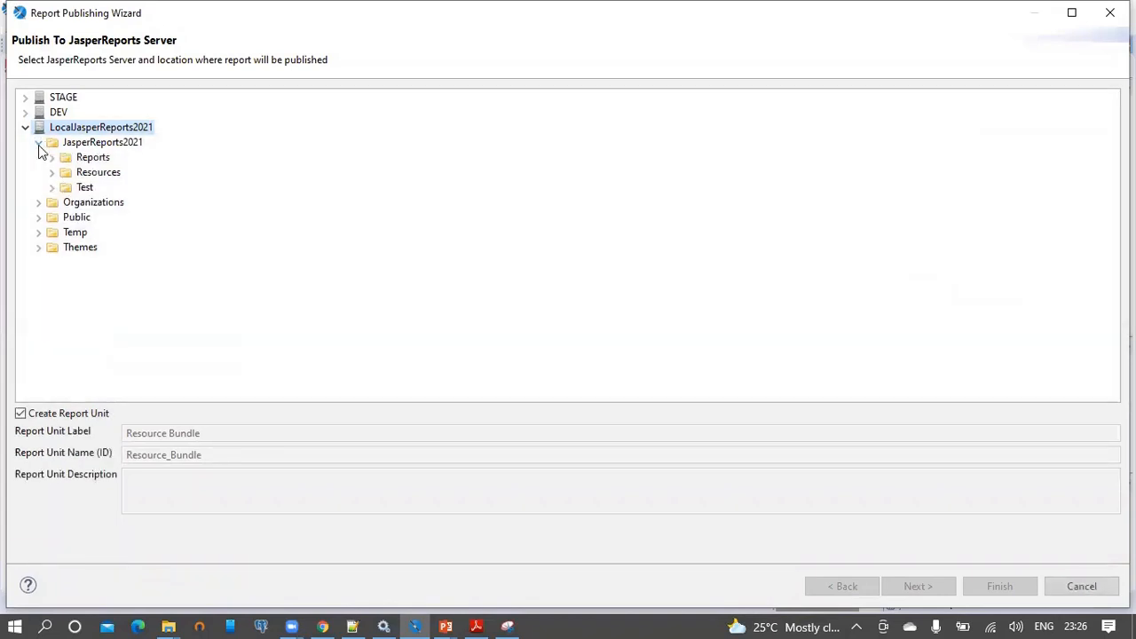
pyautogui.click(52, 157)
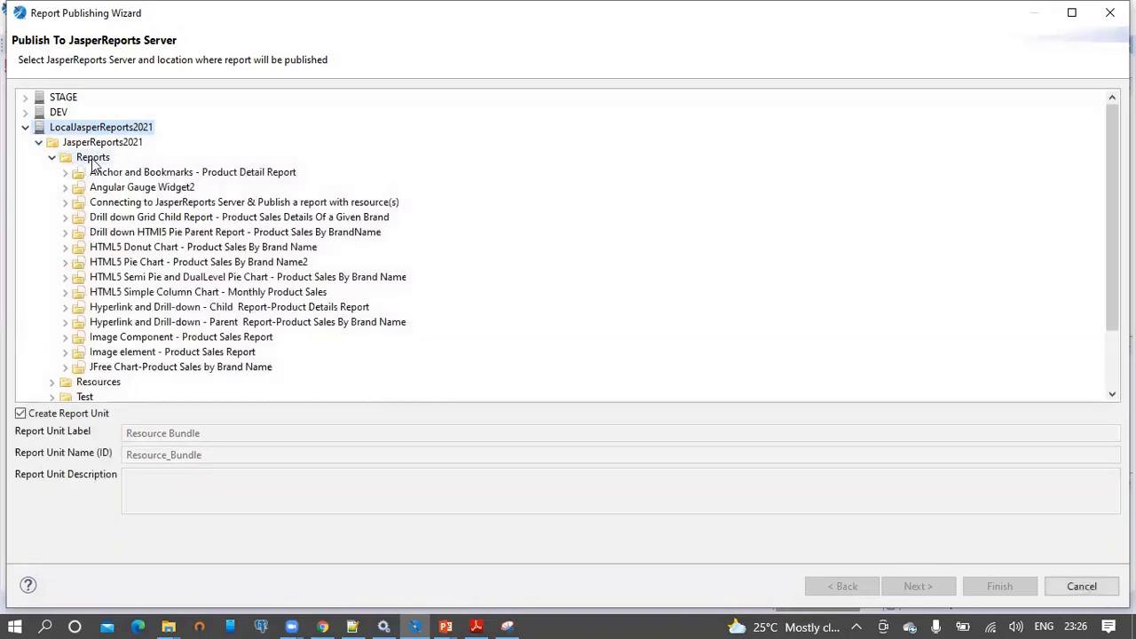
# Set the report unit label to Resource Bundle2, copy it into the description, and continue.
pyautogui.click(214, 432)
pyautogui.write('2')
pyautogui.hotkey('ctrl', 'a')
pyautogui.hotkey('ctrl', 'c')
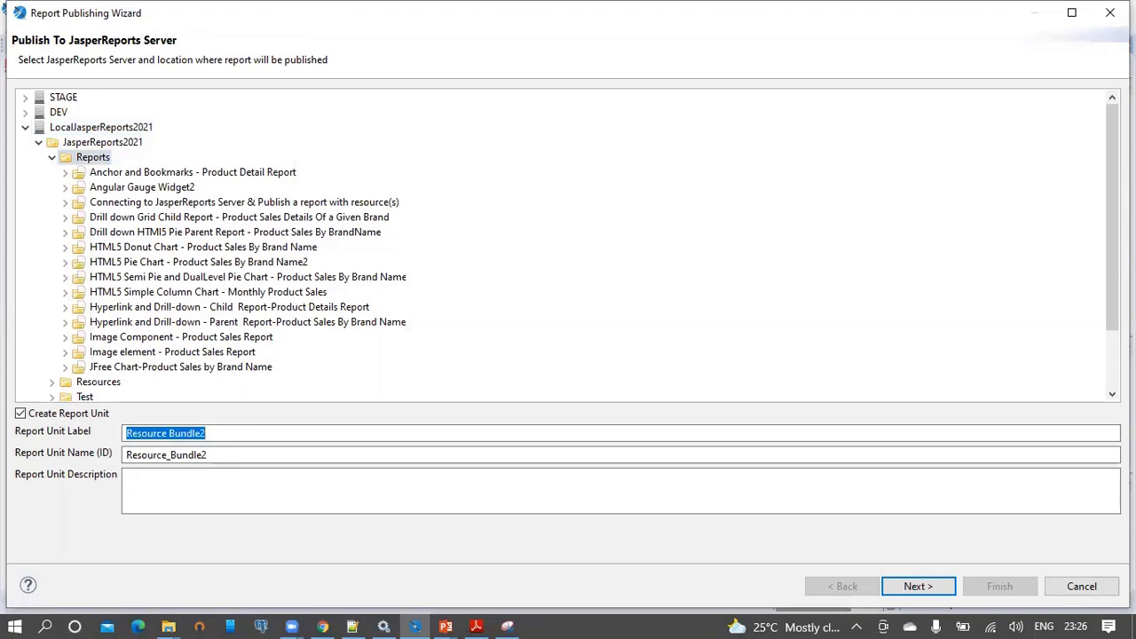
pyautogui.click(200, 484)
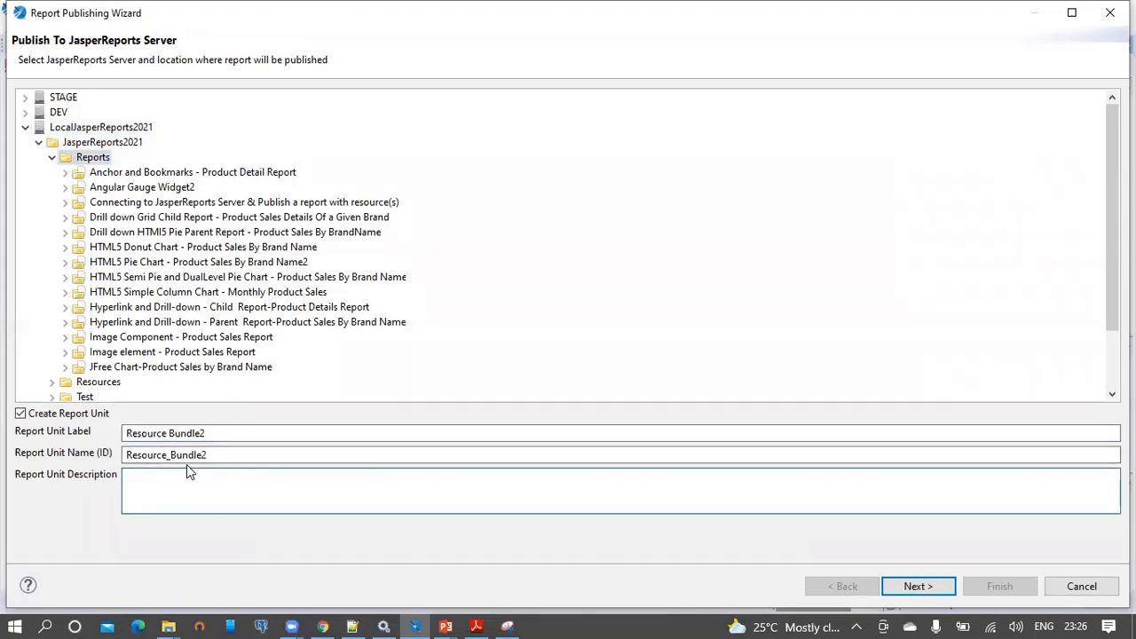
pyautogui.hotkey('ctrl', 'v')
pyautogui.hotkey('shift', 'Tab')
pyautogui.hotkey('shift', 'Tab')
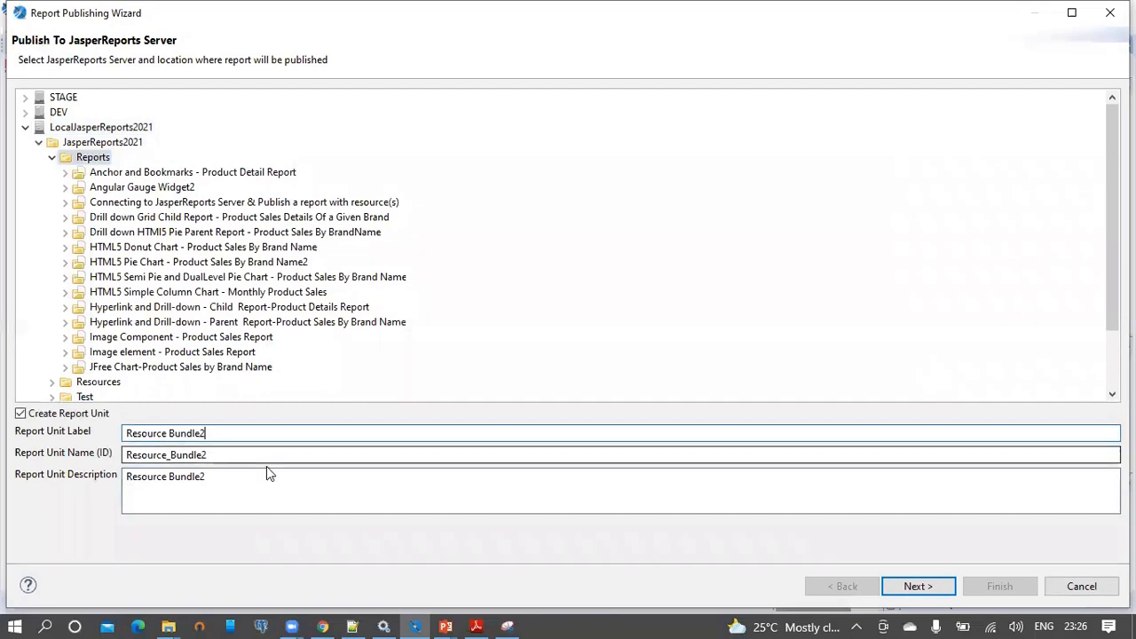
pyautogui.scroll(-1, 186, 317)
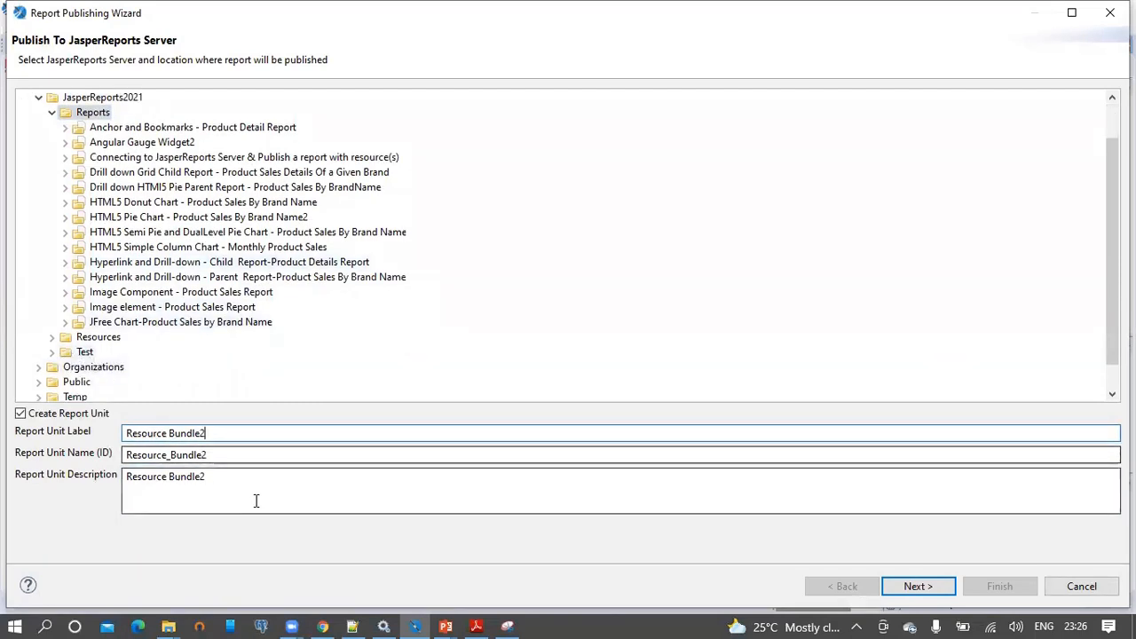
pyautogui.click(917, 585)
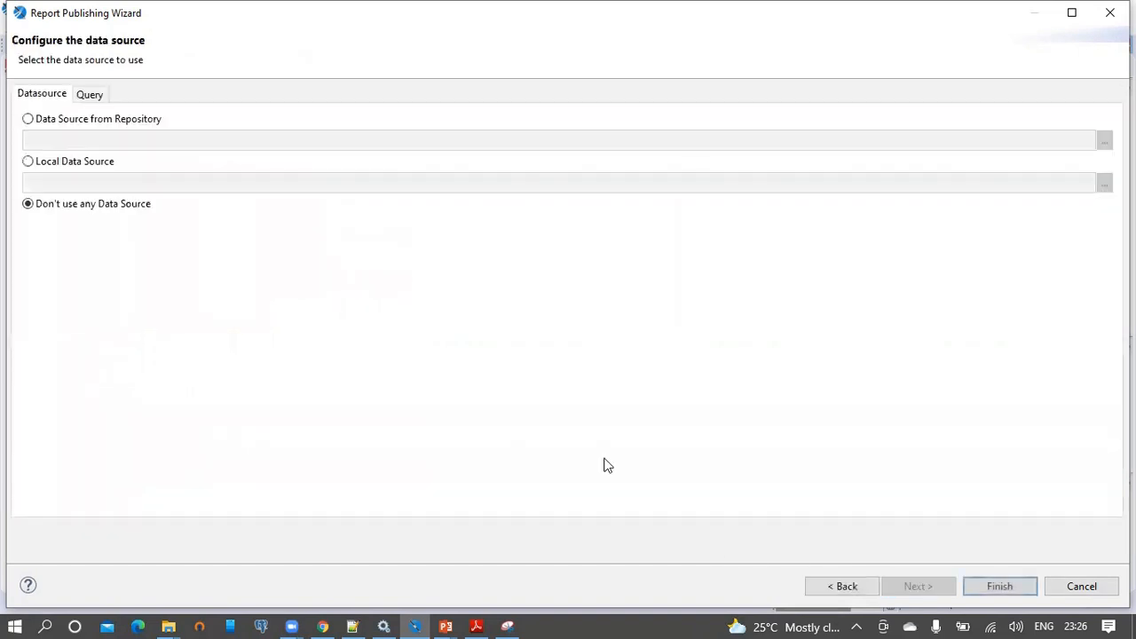
# Use the repository's foodmart data source, publish Resource Bundle2, and dismiss the success message.
pyautogui.click(43, 120)
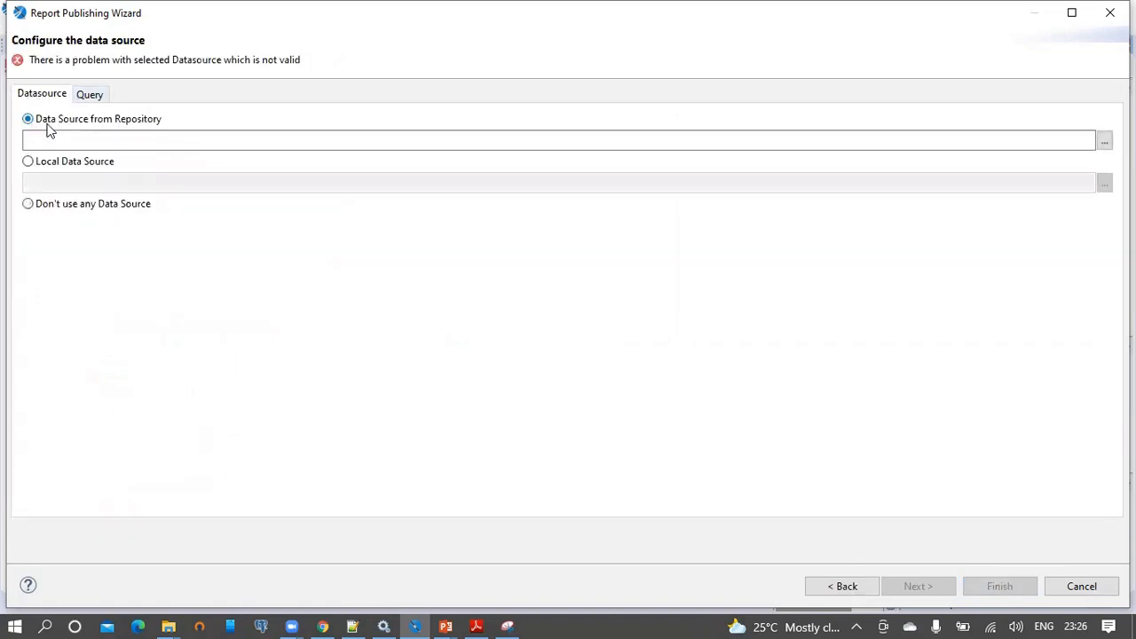
pyautogui.click(1103, 142)
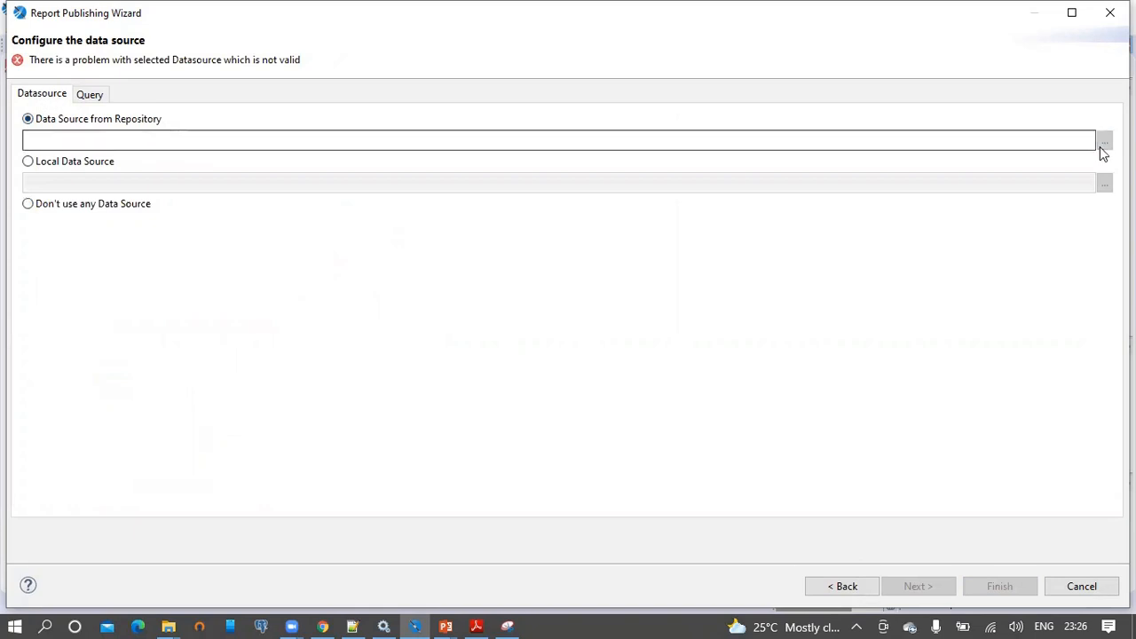
pyautogui.write('foodmart')
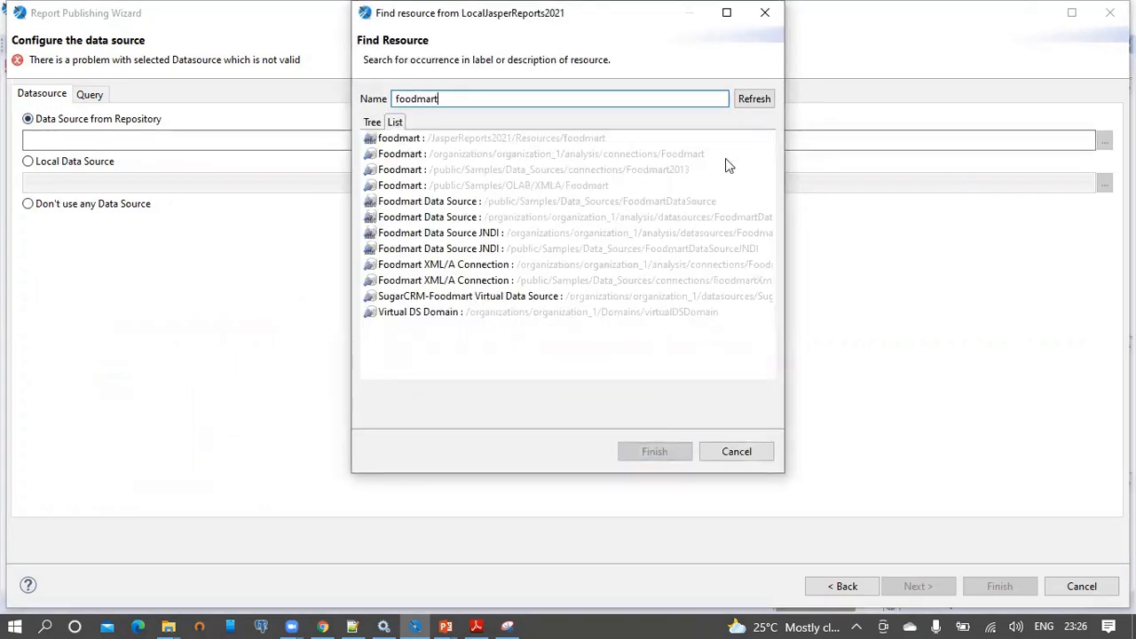
pyautogui.doubleClick(426, 139)
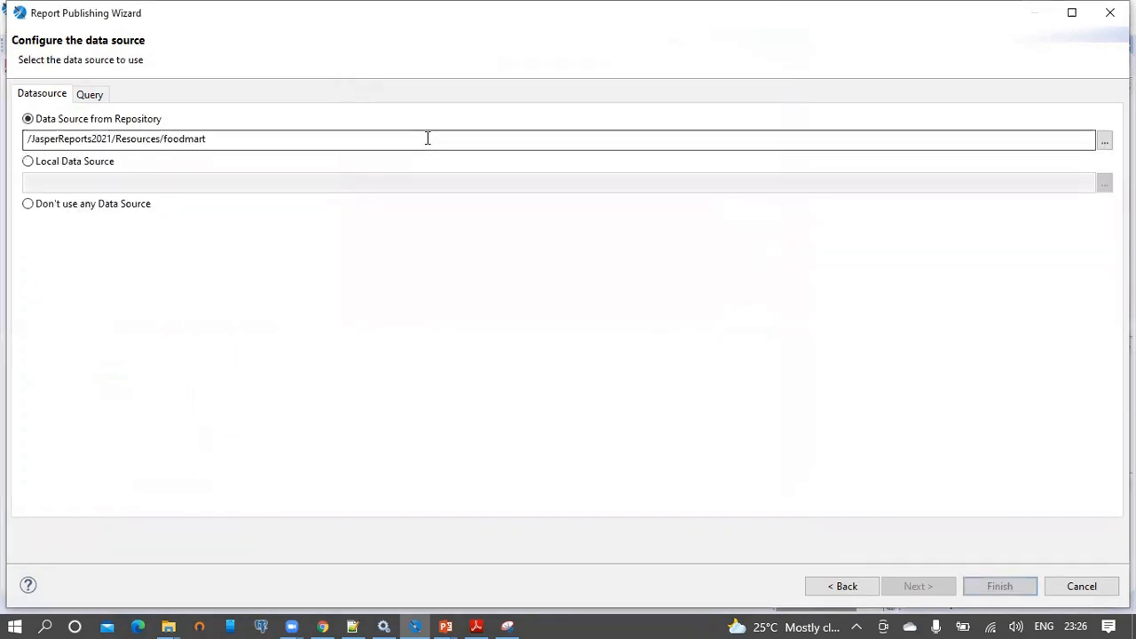
pyautogui.click(999, 585)
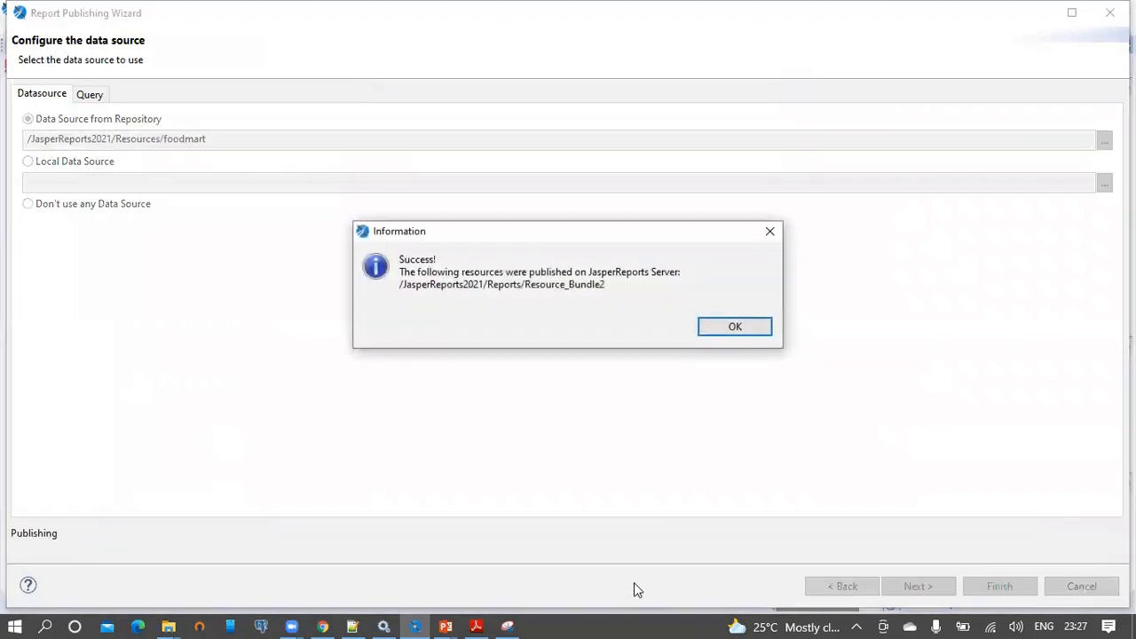
pyautogui.click(734, 328)
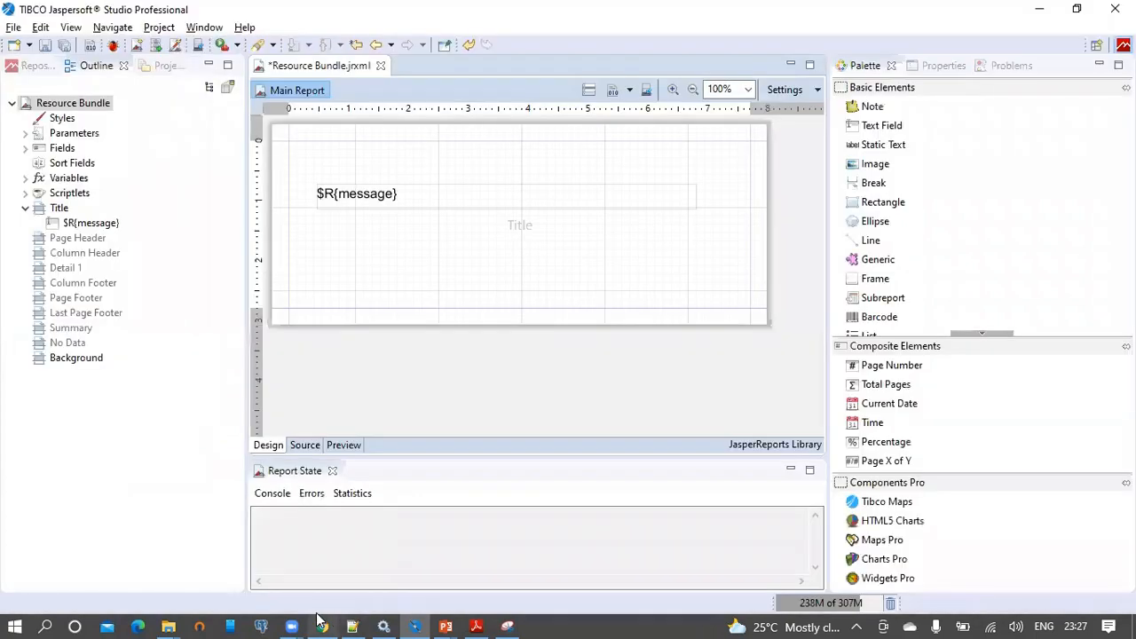
pyautogui.hotkey('alt', 'Tab')
# Run Resource Bundle2 from the repository's JasperReports2021 > Reports folder and highlight its null output.
pyautogui.moveTo(325, 75)
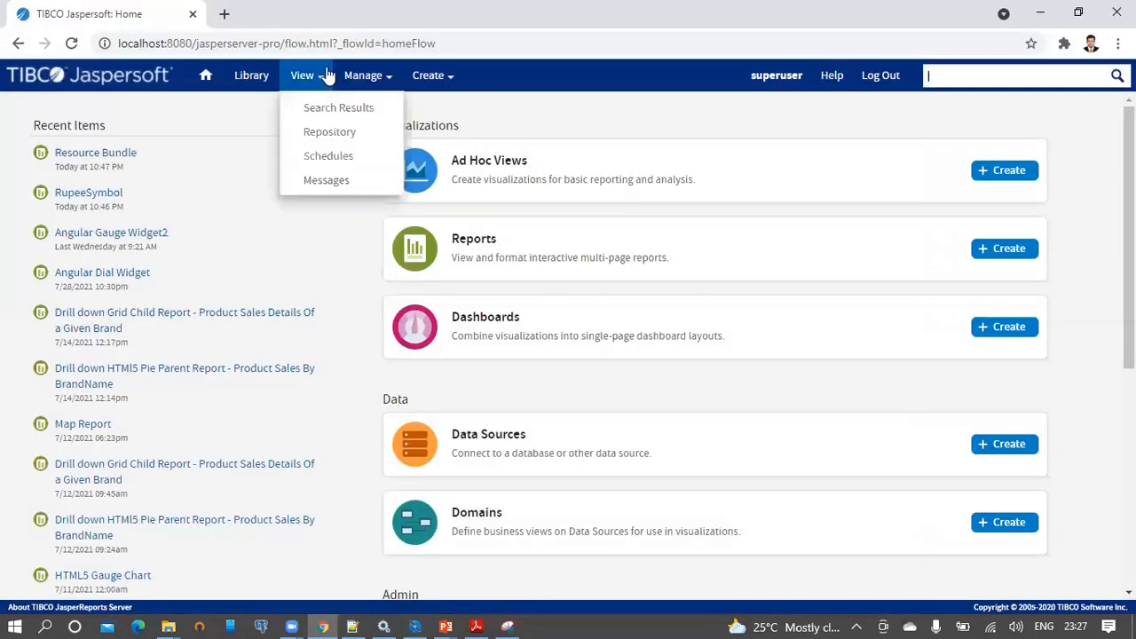
pyautogui.click(320, 134)
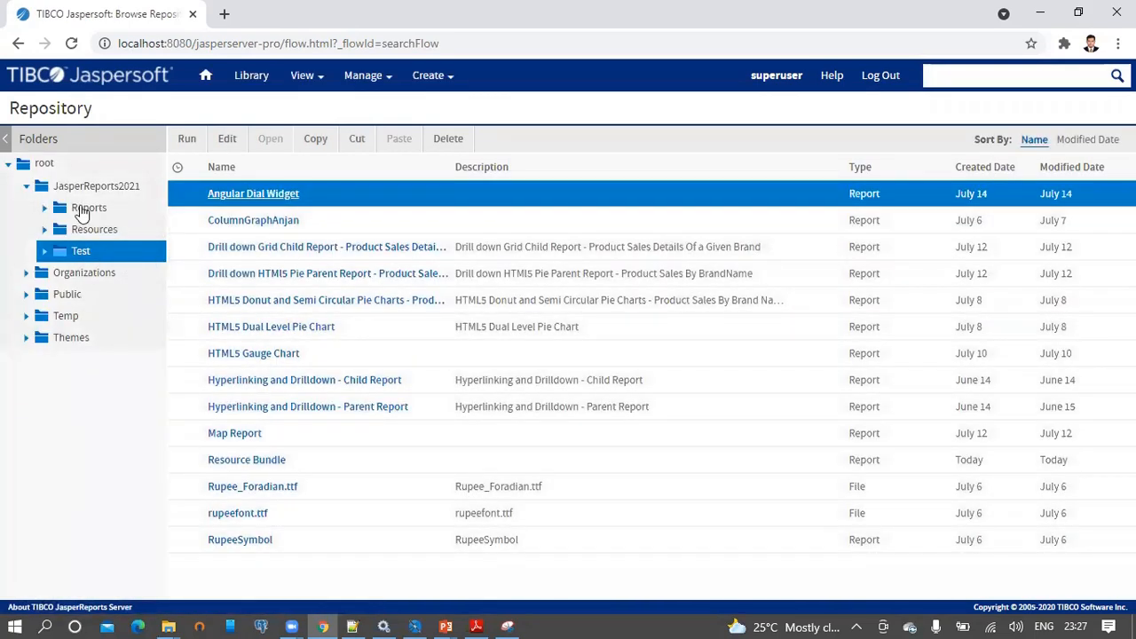
pyautogui.click(84, 210)
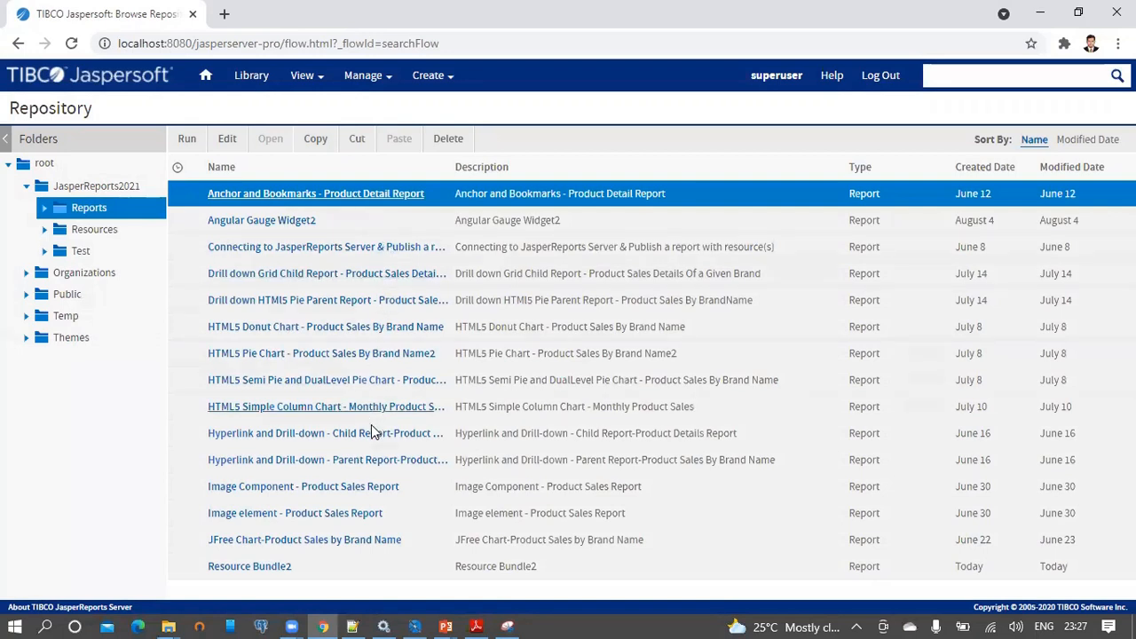
pyautogui.click(356, 563)
pyautogui.rightClick(355, 564)
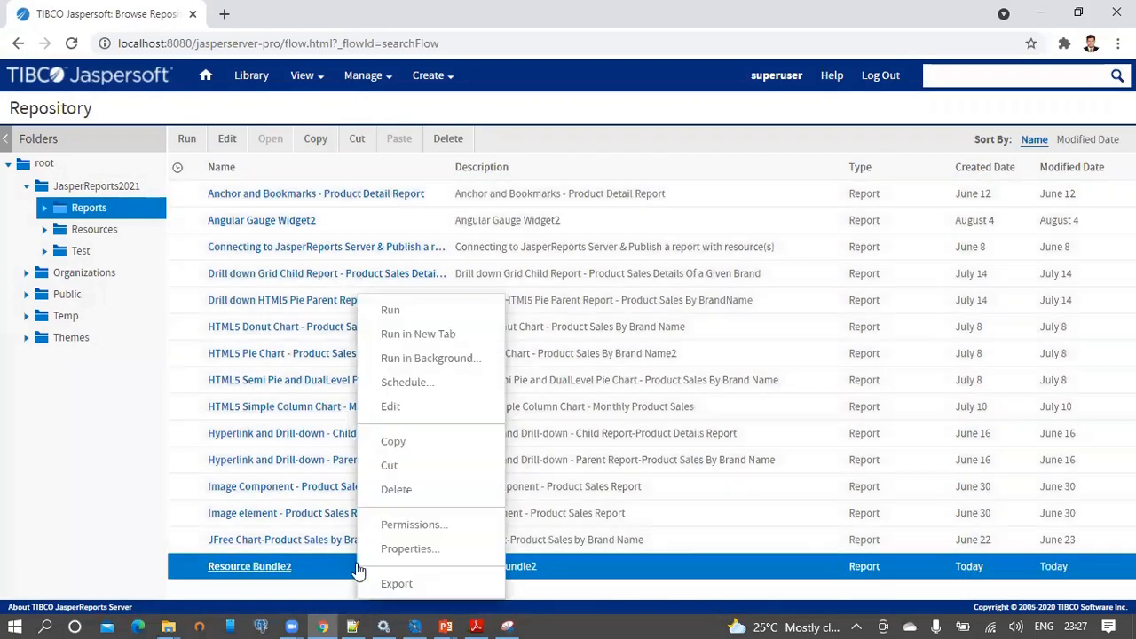
pyautogui.click(397, 310)
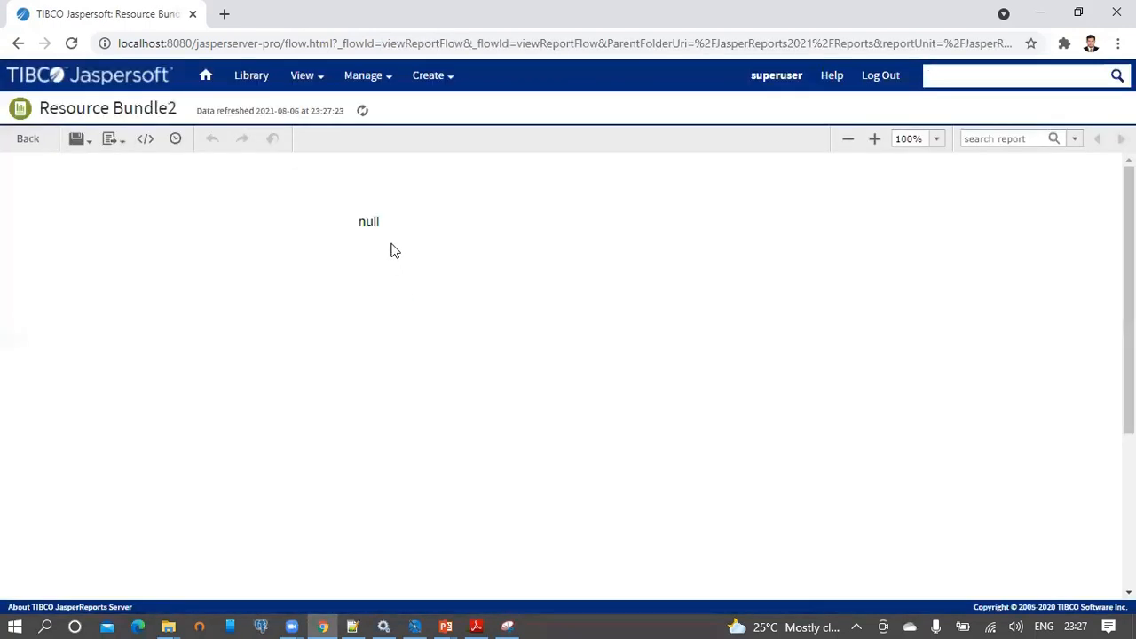
pyautogui.moveTo(361, 226); pyautogui.dragTo(394, 229)
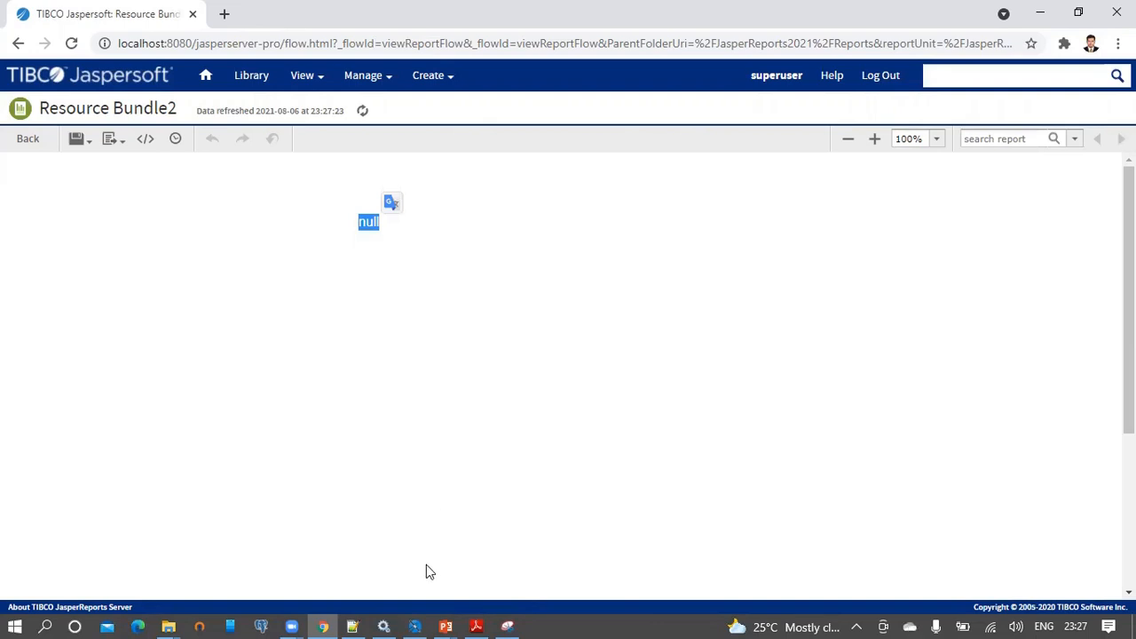
pyautogui.click(224, 13)
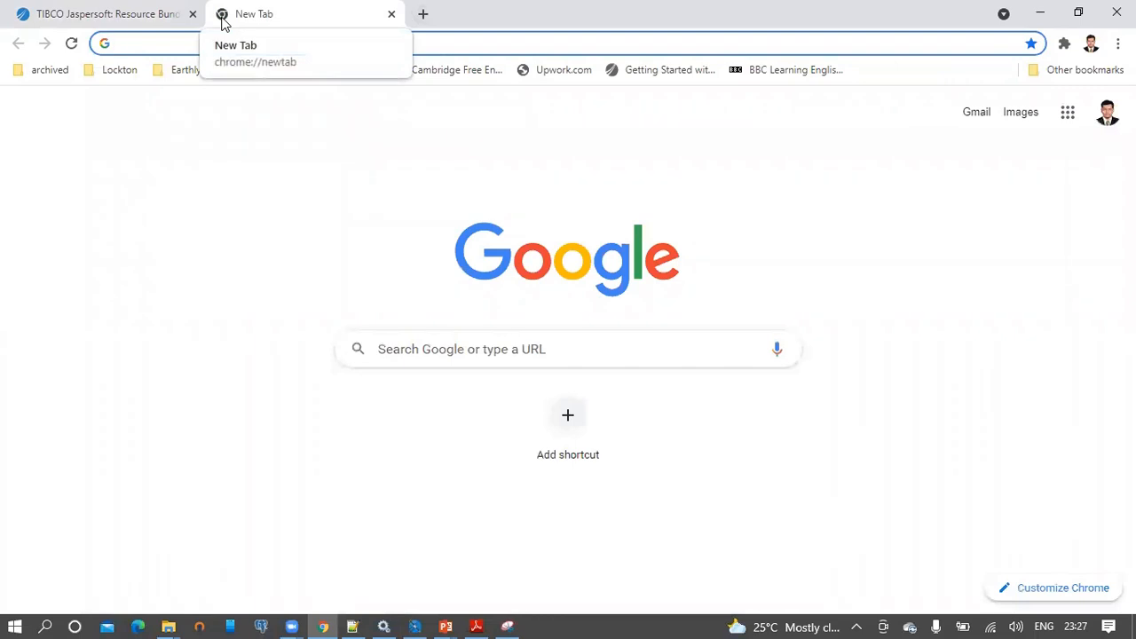
# Find Google Translate, choose English as source and German as target, then return to the PowerPoint slide show.
pyautogui.write('goog')
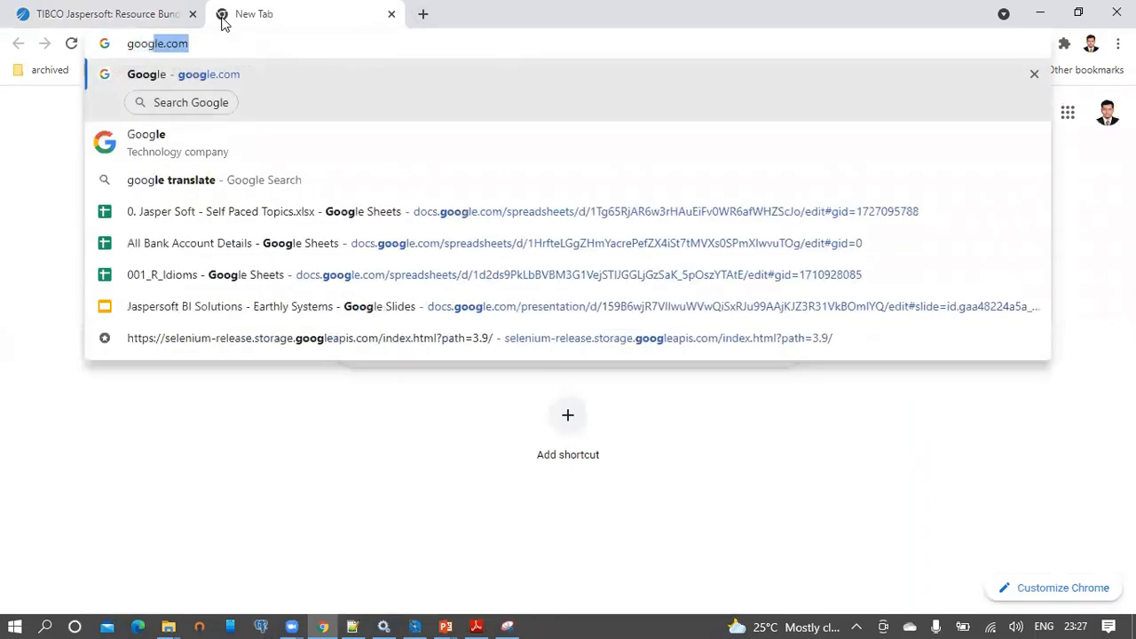
pyautogui.write('le trans')
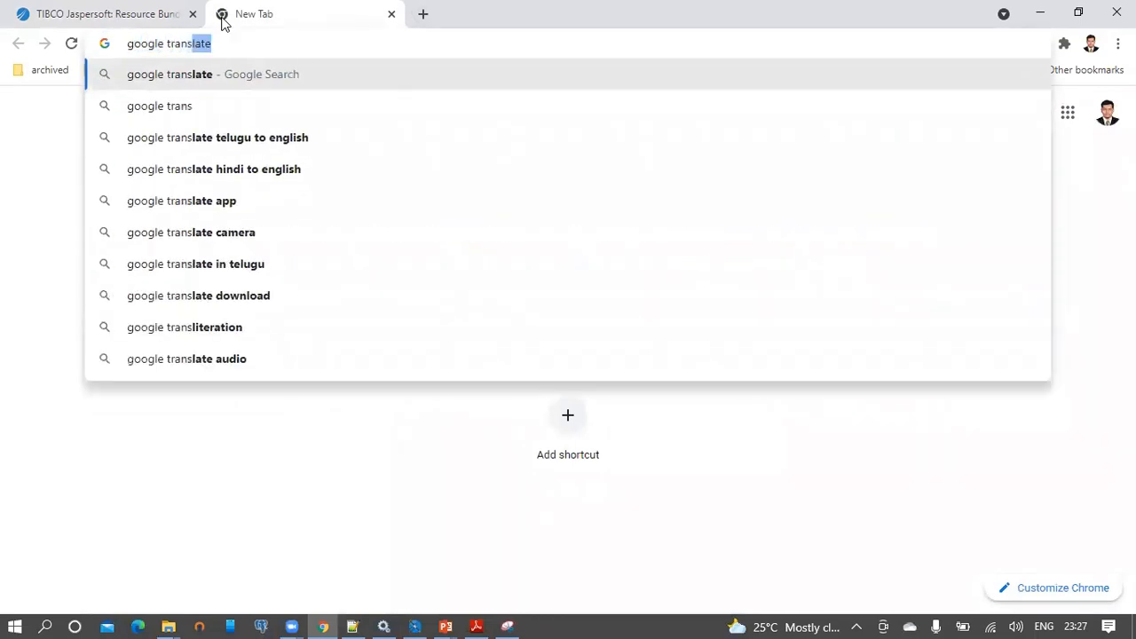
pyautogui.press('Return')
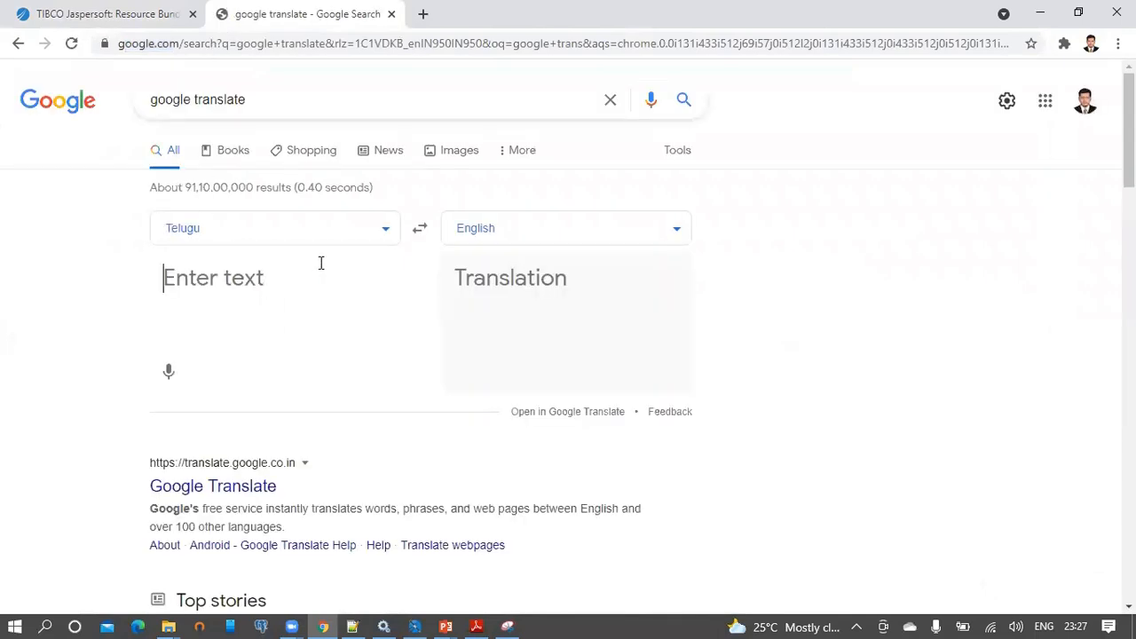
pyautogui.click(388, 228)
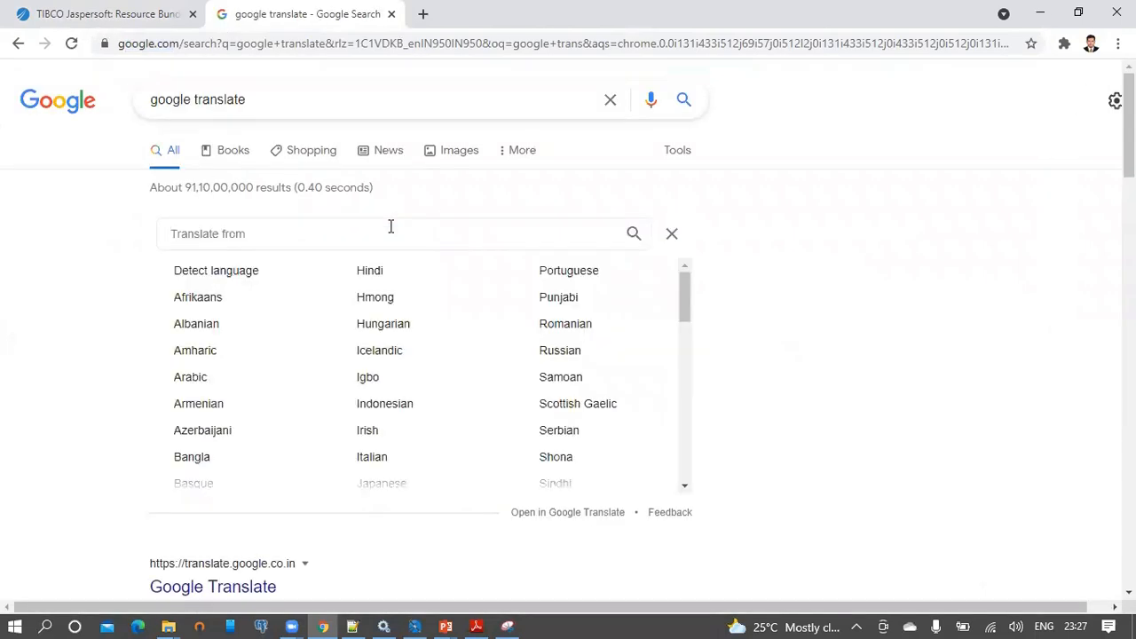
pyautogui.write('e')
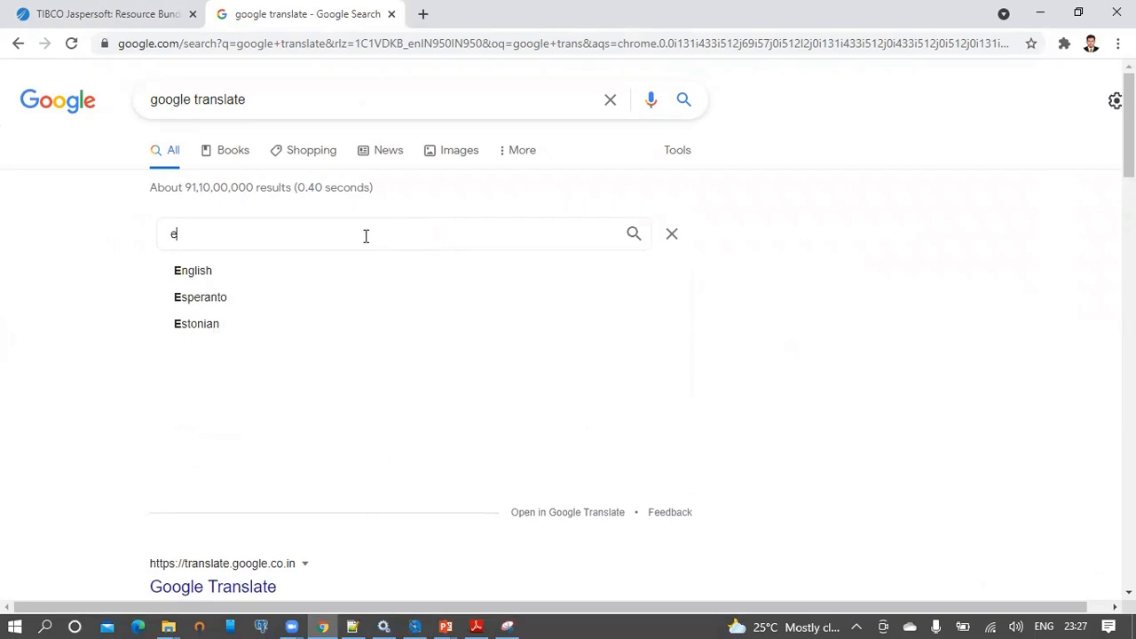
pyautogui.click(219, 271)
pyautogui.click(543, 228)
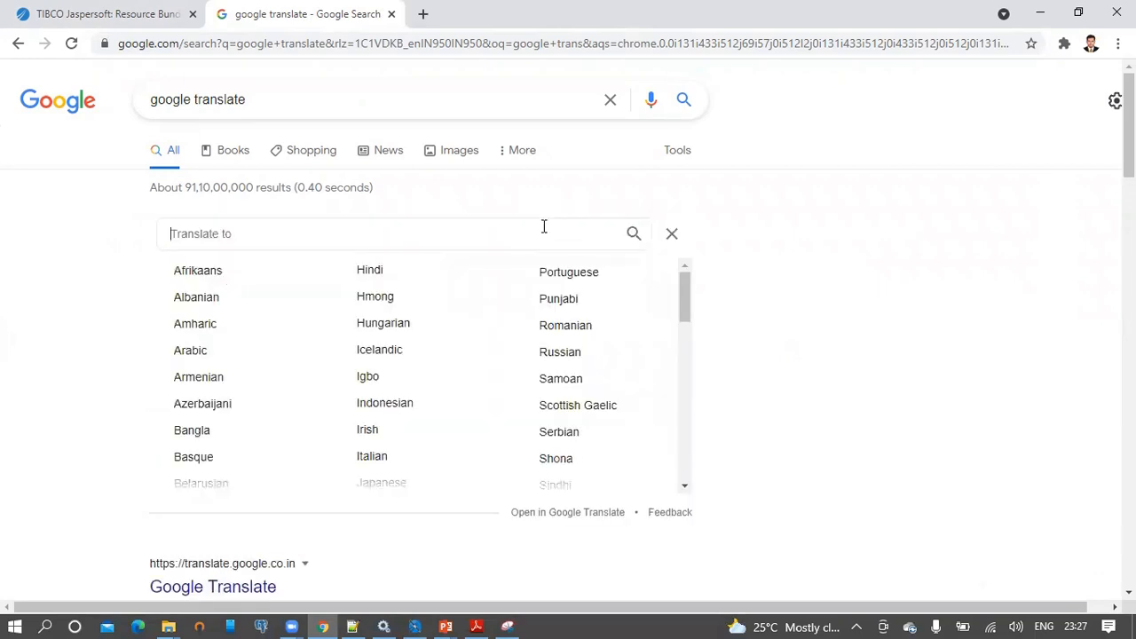
pyautogui.write('ge')
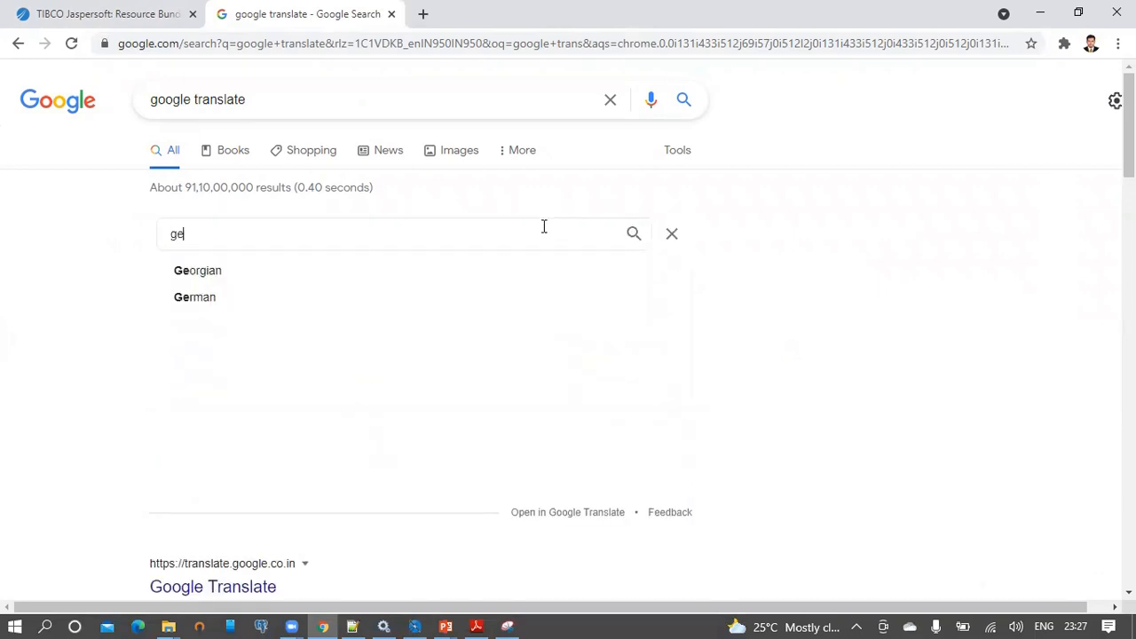
pyautogui.click(276, 303)
pyautogui.click(445, 626)
pyautogui.click(524, 544)
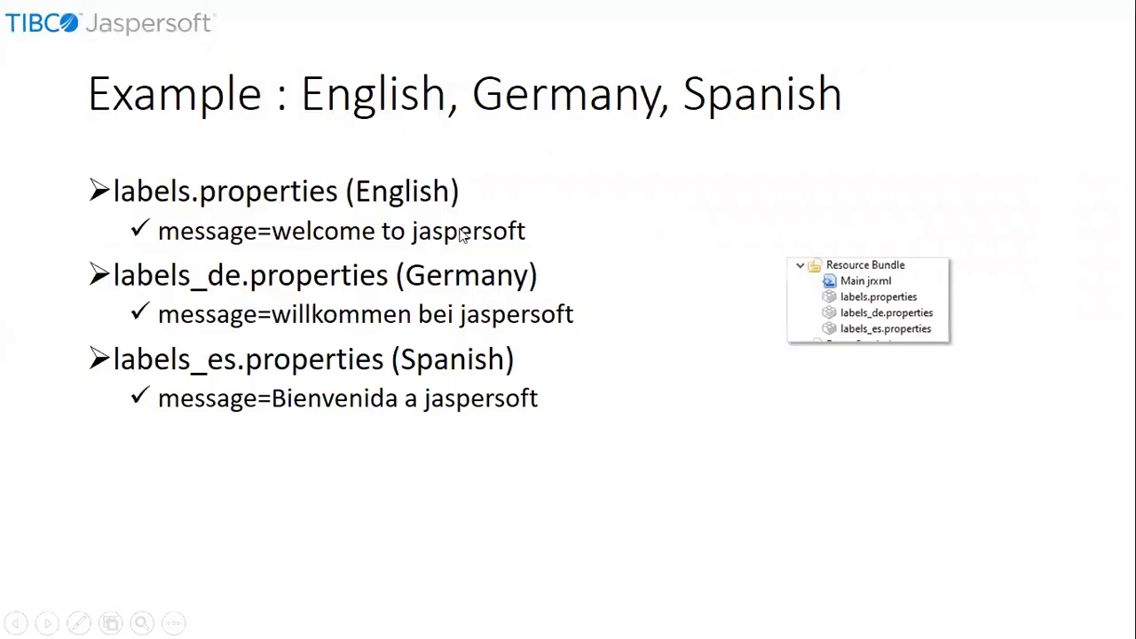
# Exit to slide 4 in the editor and highlight the message=welcome to jaspersoft line.
pyautogui.click(307, 233)
pyautogui.press('Escape')
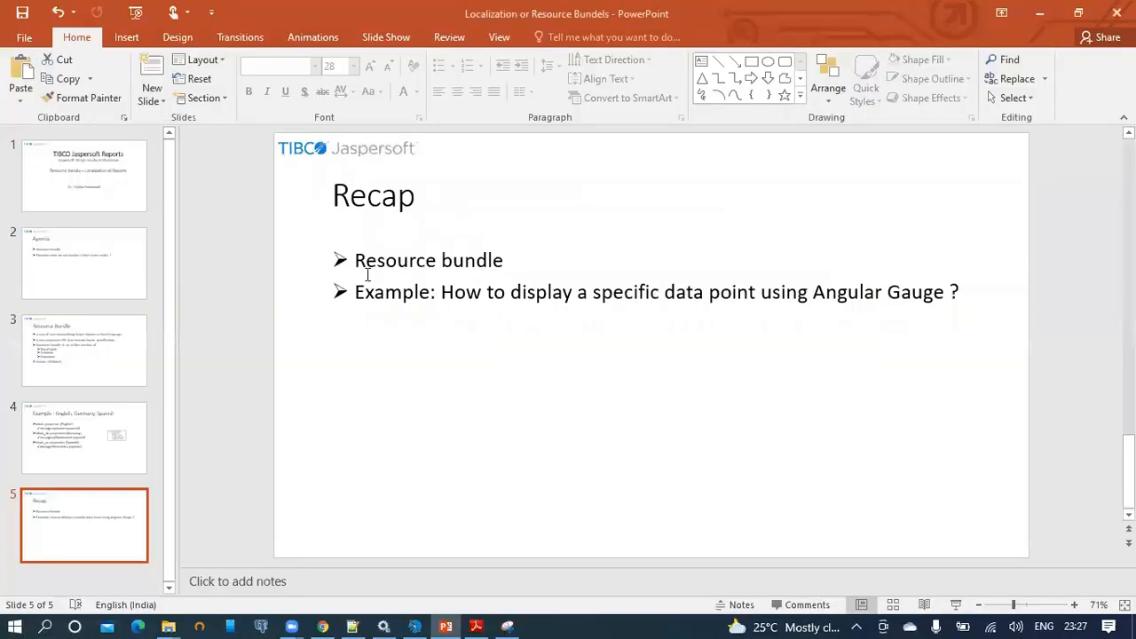
pyautogui.click(100, 450)
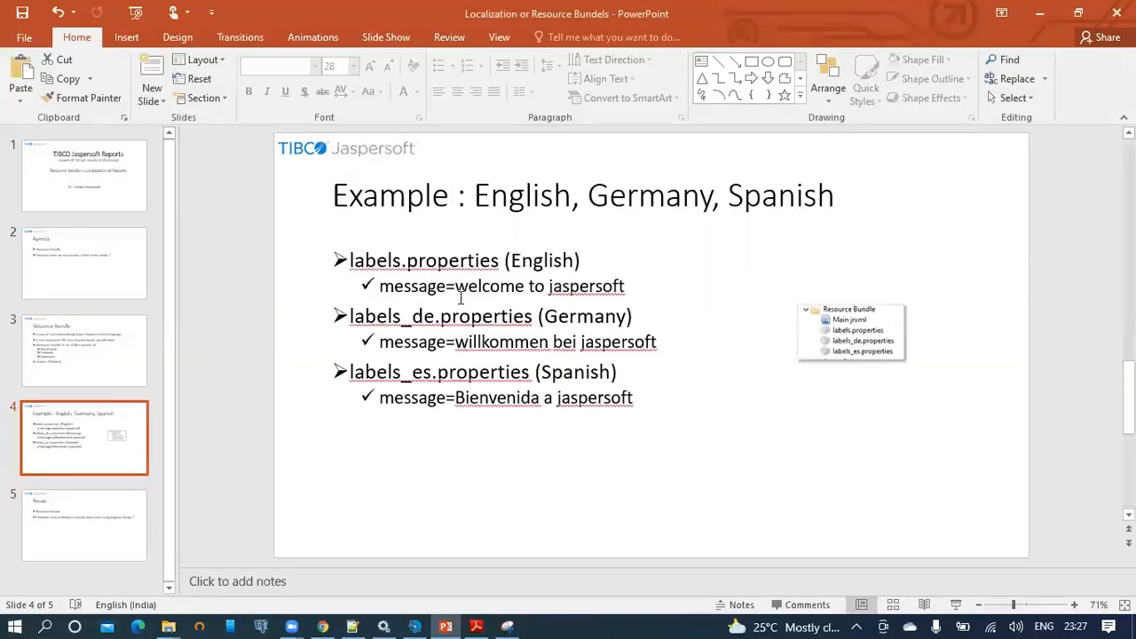
pyautogui.moveTo(458, 286); pyautogui.dragTo(617, 286)
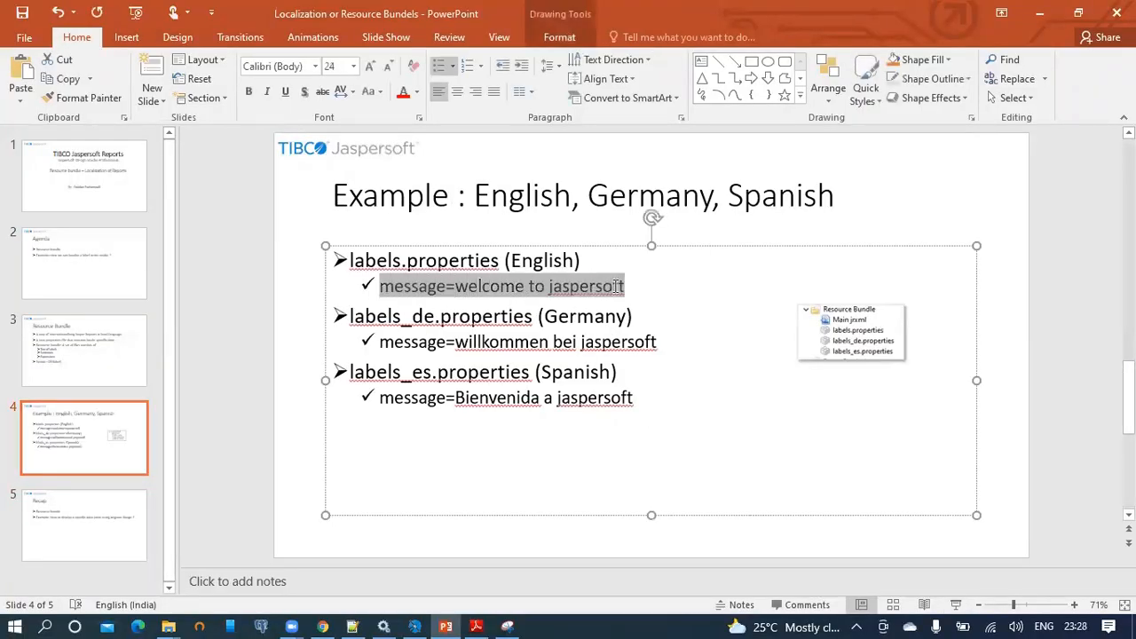
pyautogui.click(548, 287)
pyautogui.moveTo(458, 286); pyautogui.dragTo(484, 294)
pyautogui.click(631, 286)
# Translate 'welcome to jaspersoft' to German in Google Translate, selecting 'willkommen bei jaspersoft'.
pyautogui.hotkey('ctrl', 'c')
pyautogui.hotkey('alt', 'Tab')
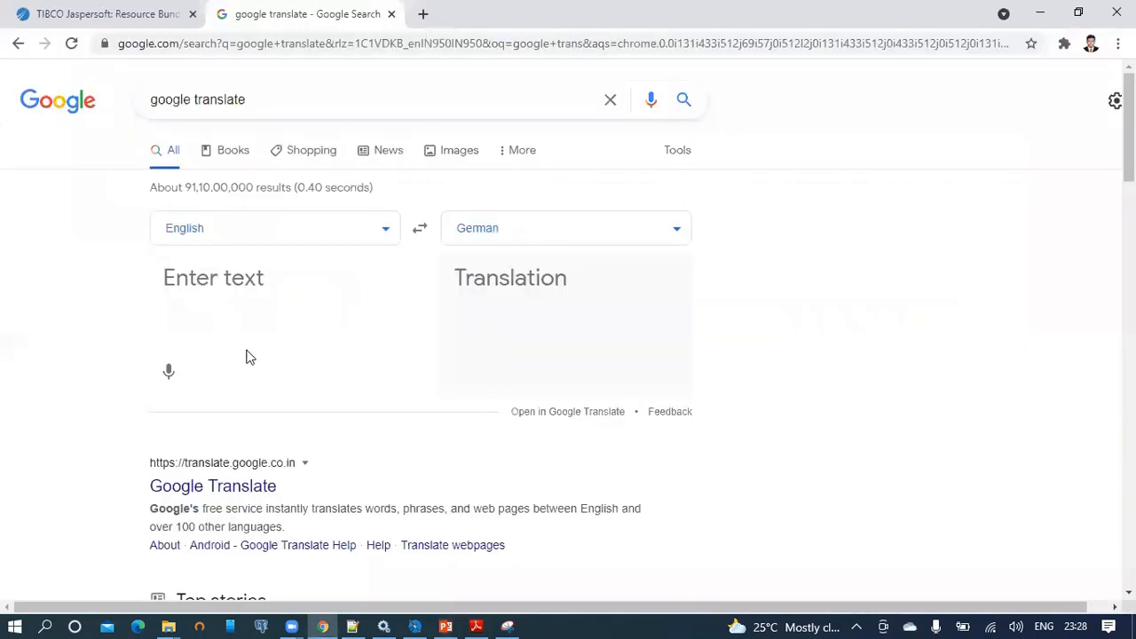
pyautogui.hotkey('ctrl', 'v')
pyautogui.moveTo(271, 277); pyautogui.dragTo(160, 279)
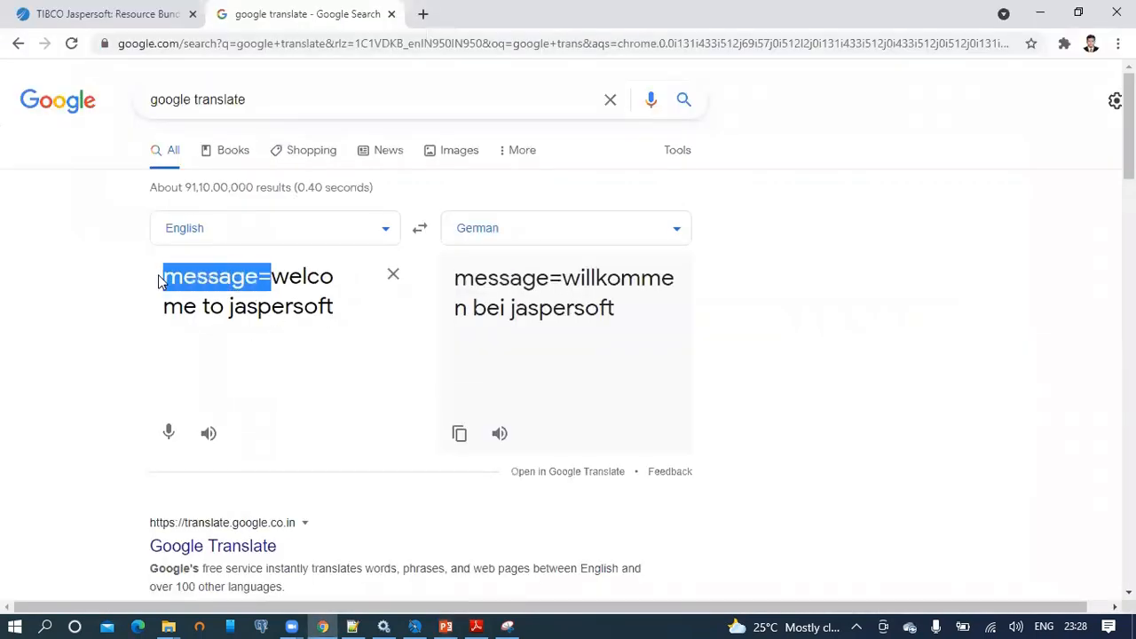
pyautogui.press('BackSpace')
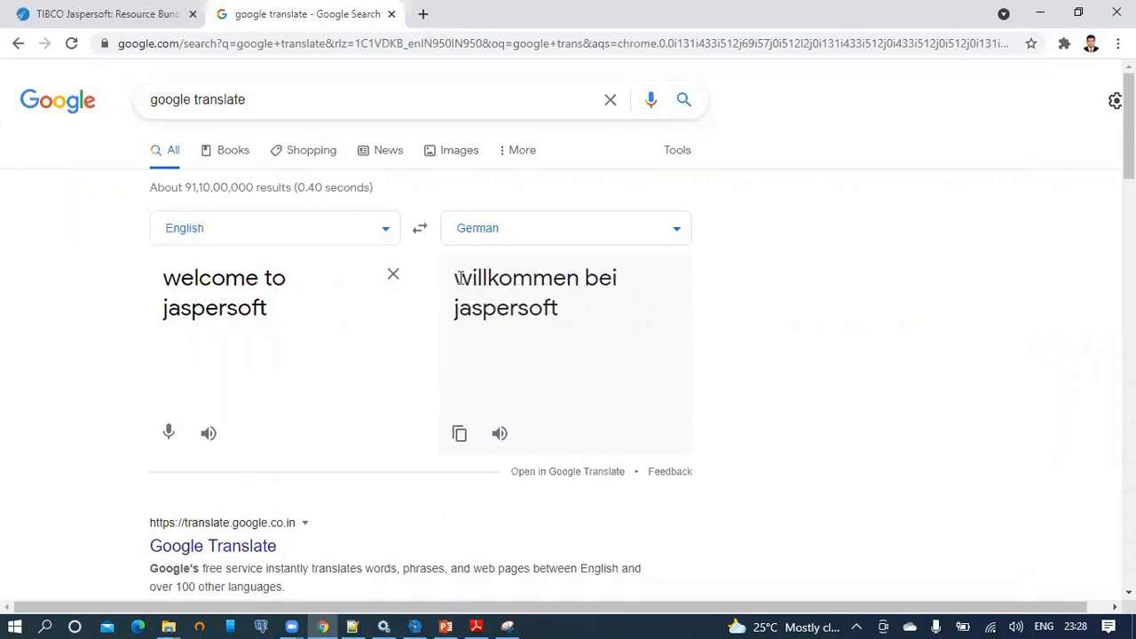
pyautogui.moveTo(453, 276); pyautogui.dragTo(571, 304)
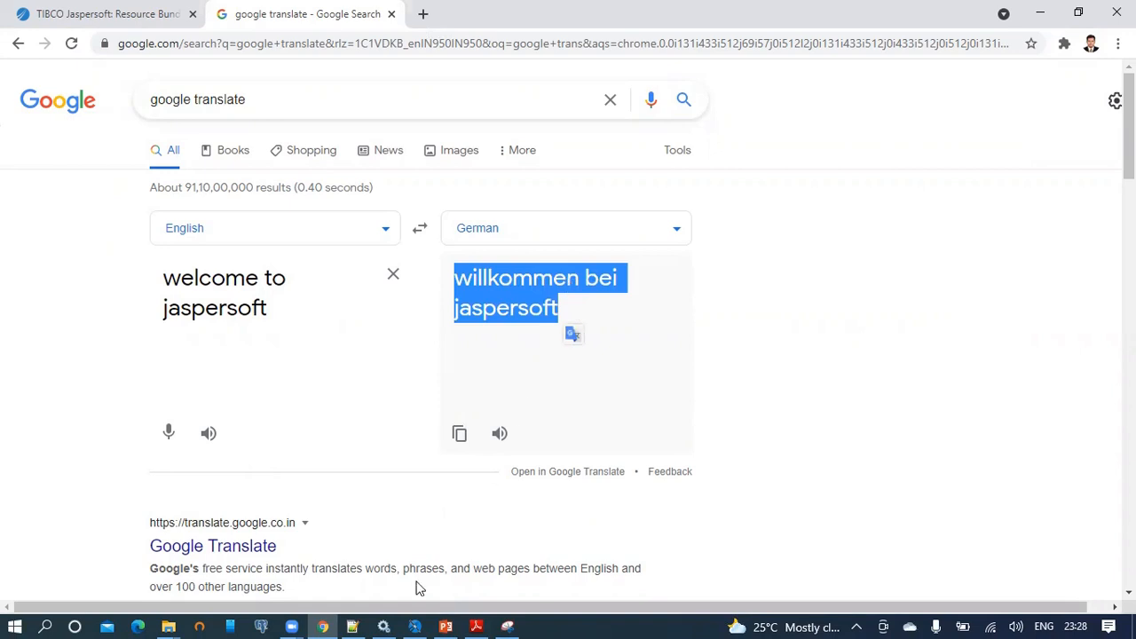
pyautogui.click(353, 627)
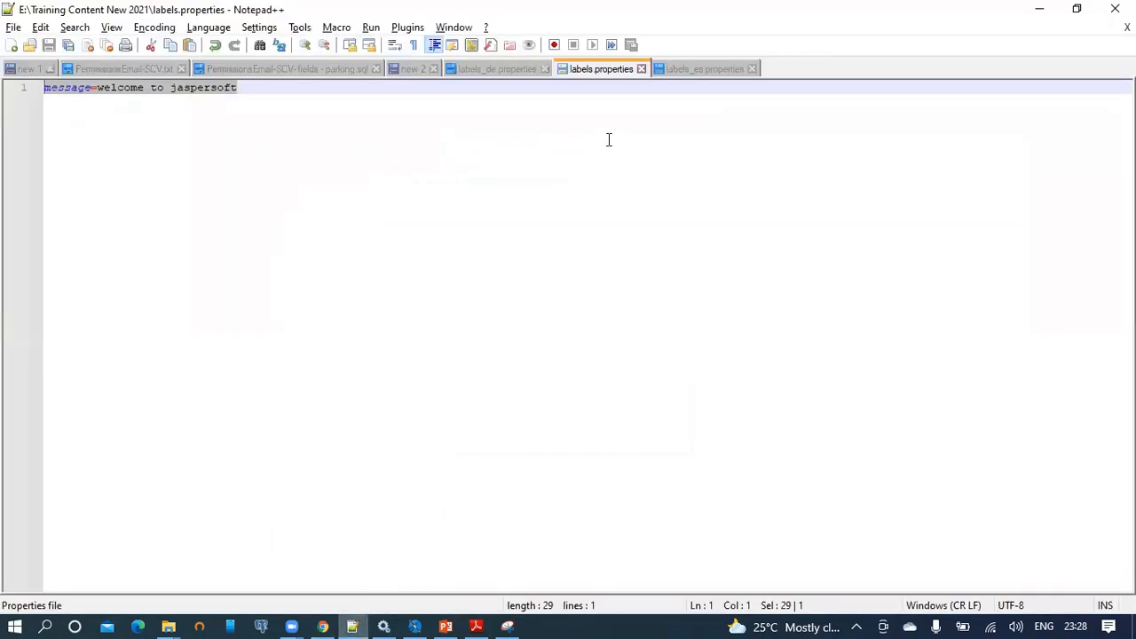
# Close the old properties tabs and start a new document beginning with 'message='.
pyautogui.hotkey('ctrl', 'w')
pyautogui.hotkey('ctrl', 'w')
pyautogui.hotkey('ctrl', 'w')
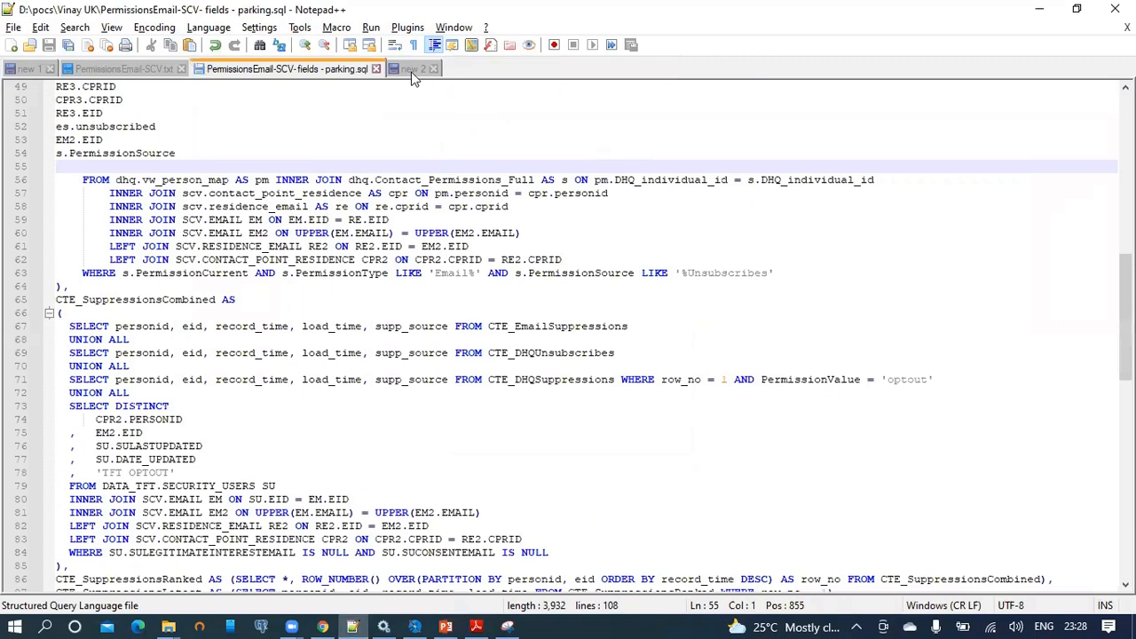
pyautogui.click(412, 71)
pyautogui.doubleClick(450, 71)
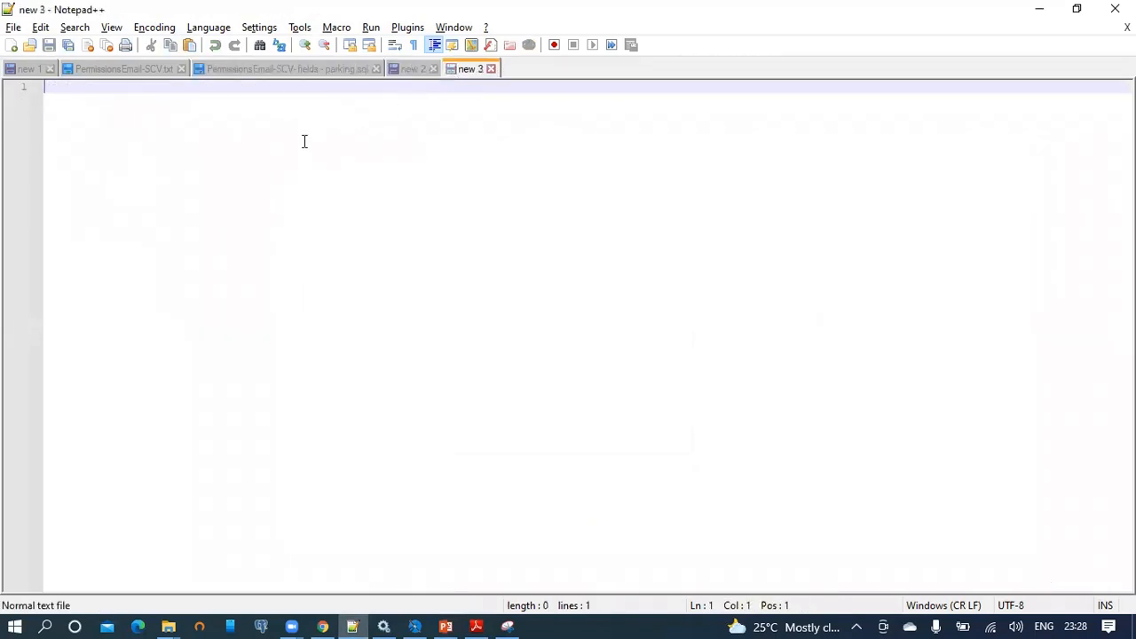
pyautogui.hotkey('ctrl', 'v')
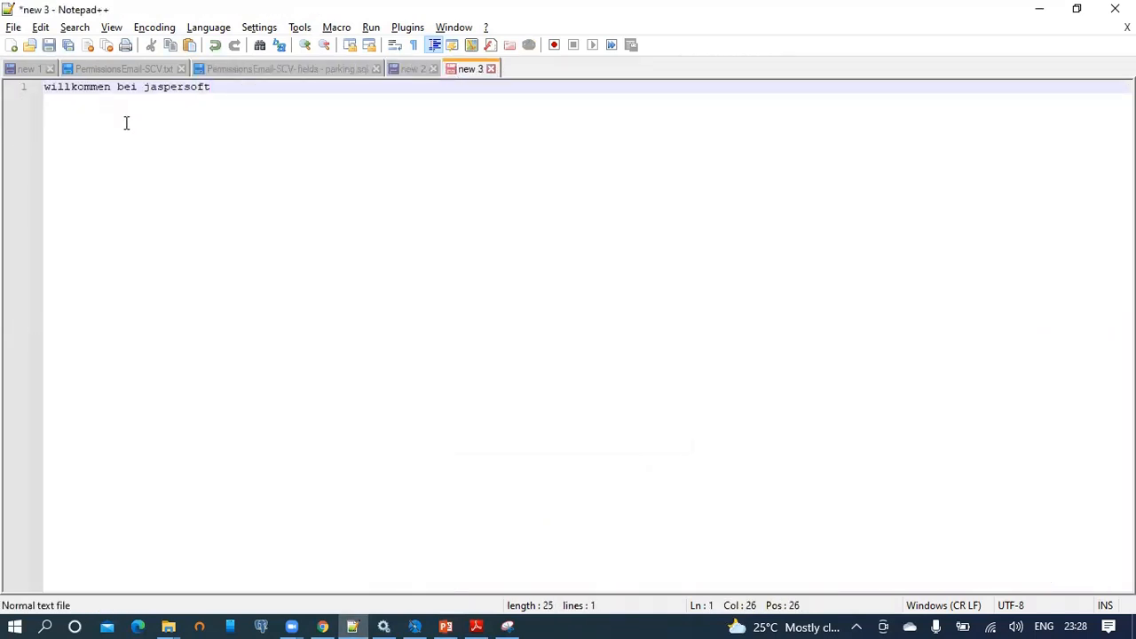
pyautogui.hotkey('ctrl', 'a')
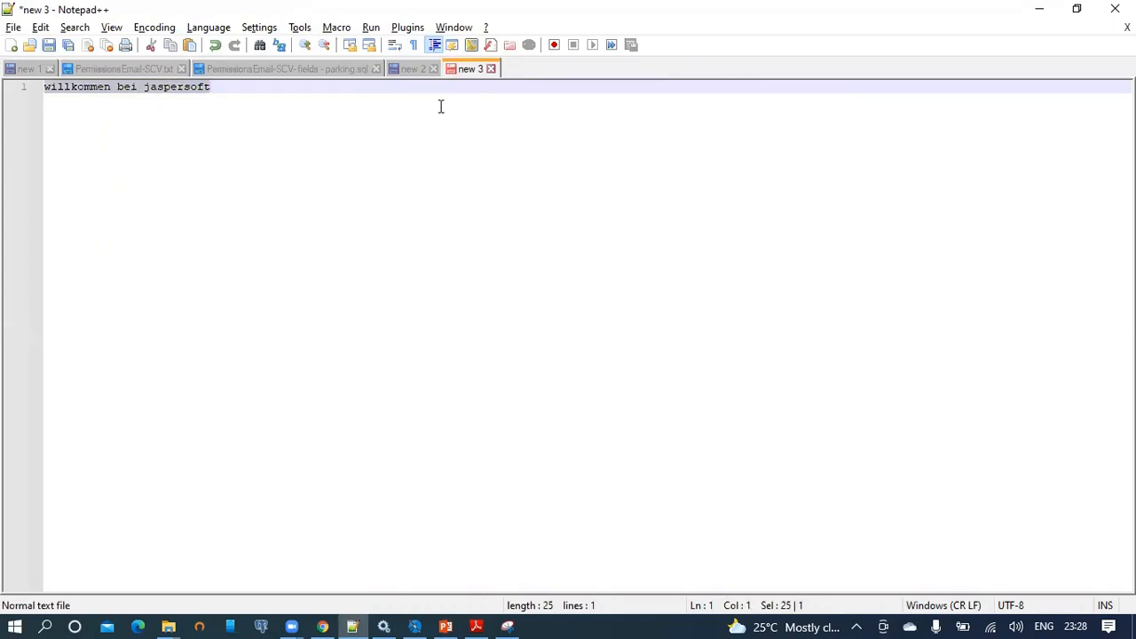
pyautogui.write('message=')
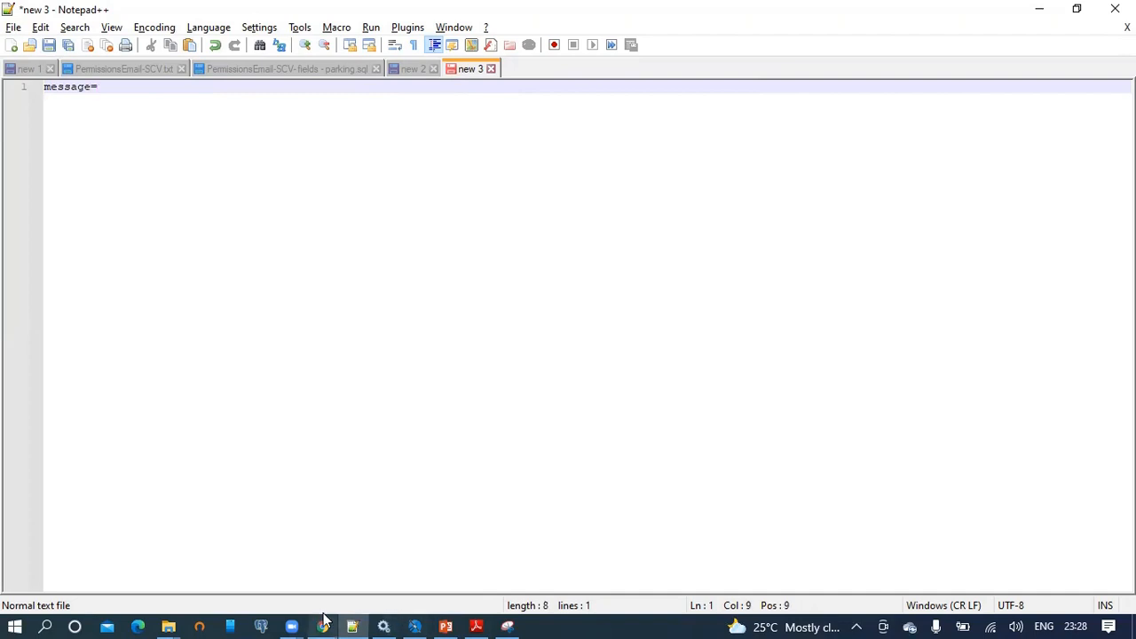
# Complete the line as message=welcome to jaspersoft using the English source text.
pyautogui.click(322, 625)
pyautogui.tripleClick(271, 319)
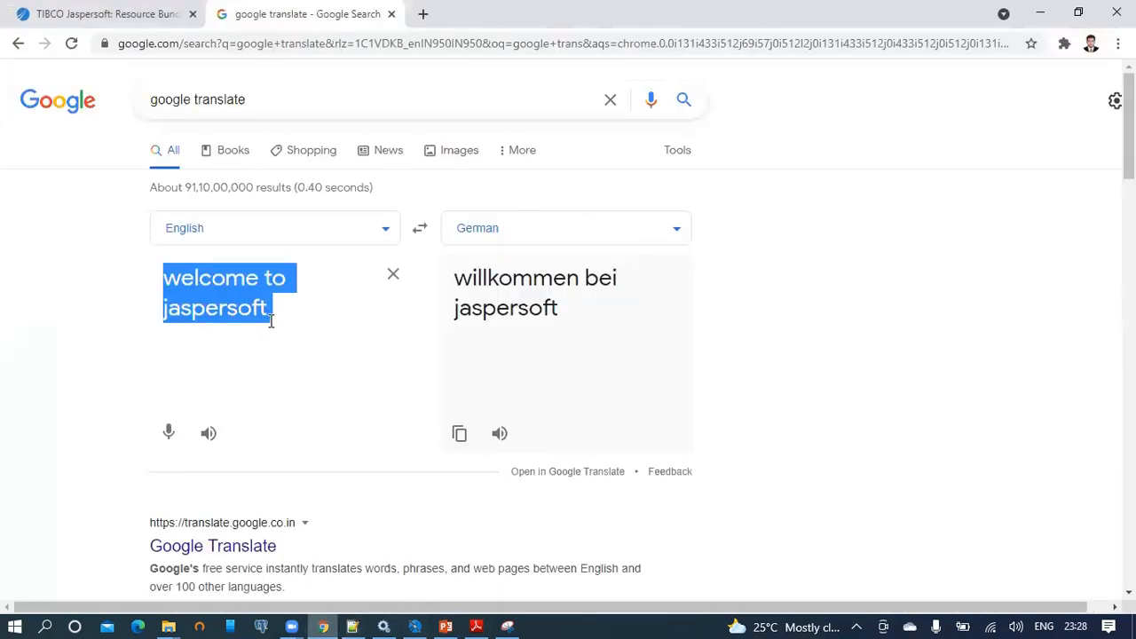
pyautogui.hotkey('ctrl', 'c')
pyautogui.hotkey('alt', 'Tab')
pyautogui.hotkey('ctrl', 'v')
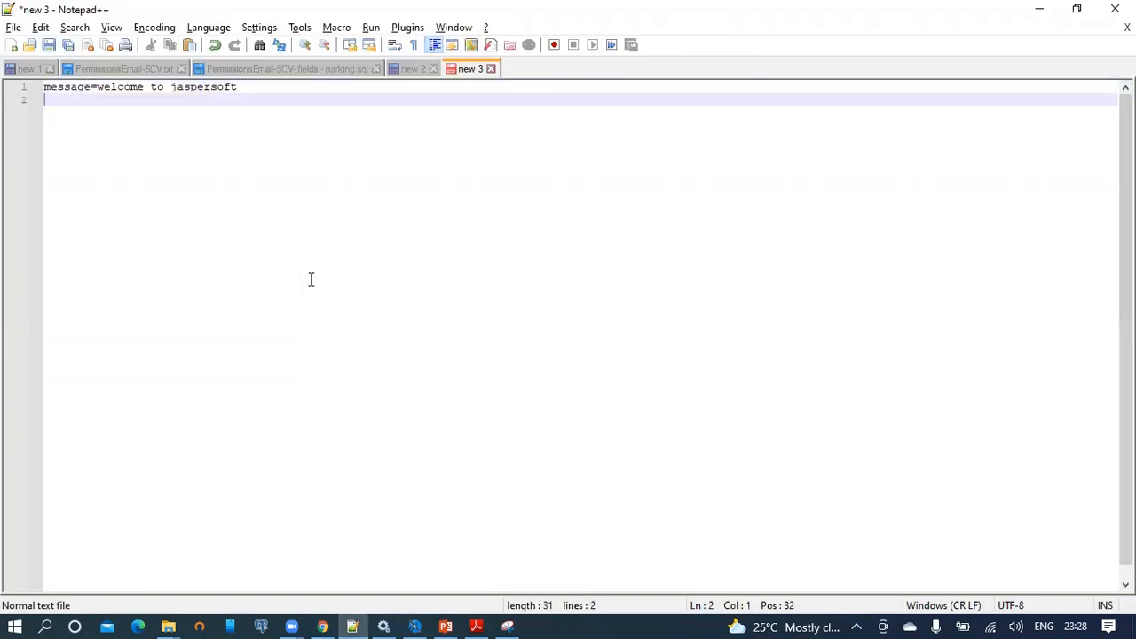
pyautogui.press('BackSpace')
# Save the file as D:\labels.properties and start another blank document.
pyautogui.hotkey('ctrl', 's')
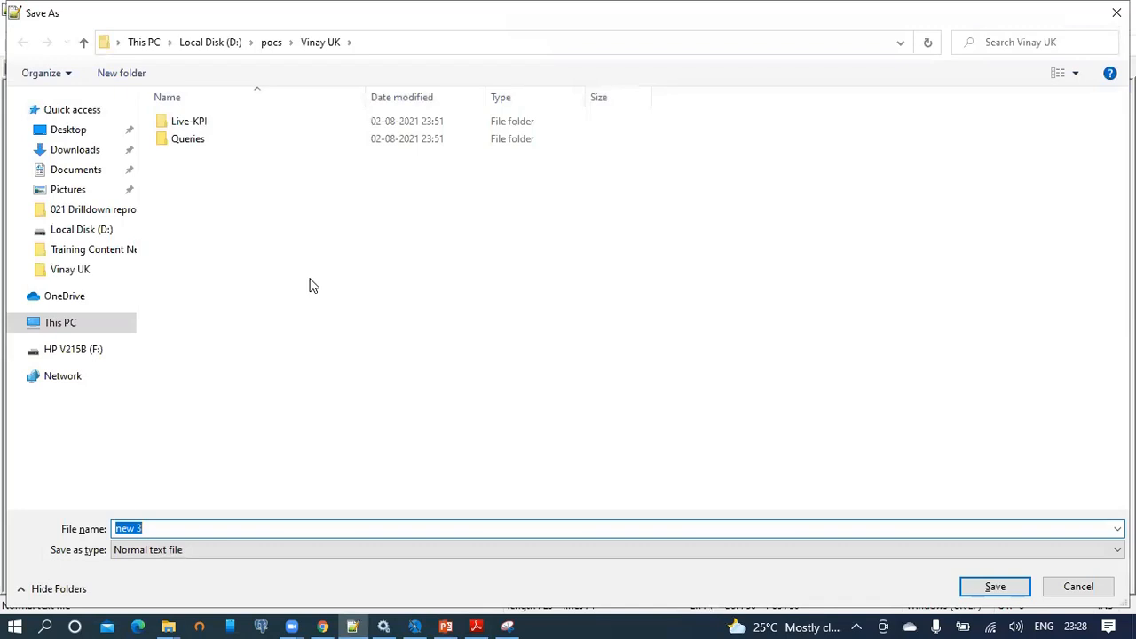
pyautogui.click(99, 231)
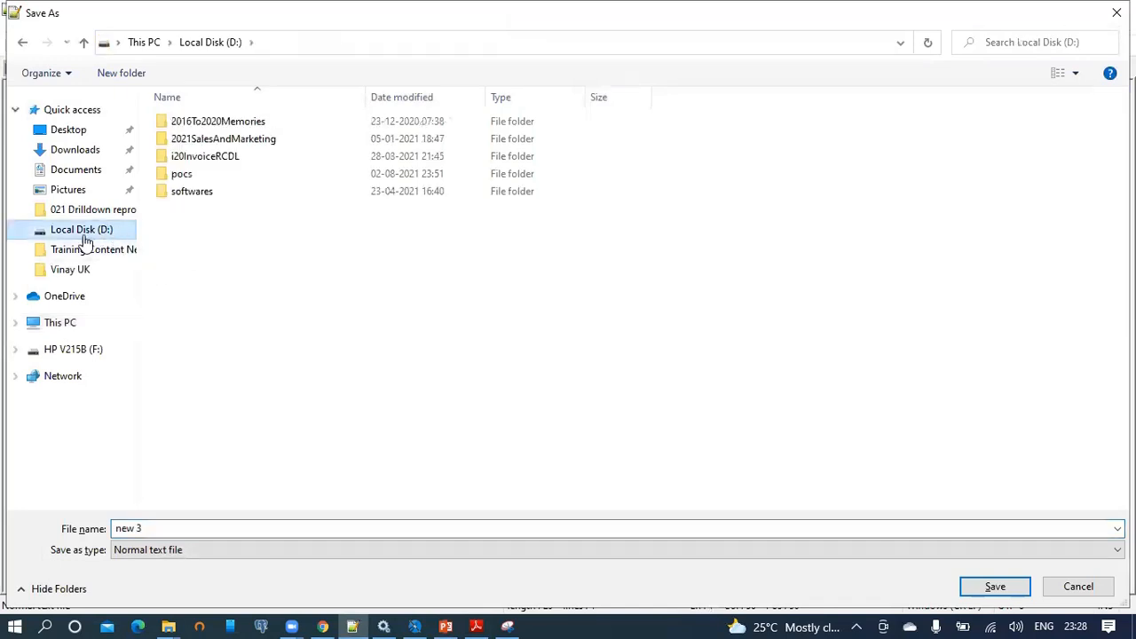
pyautogui.click(244, 524)
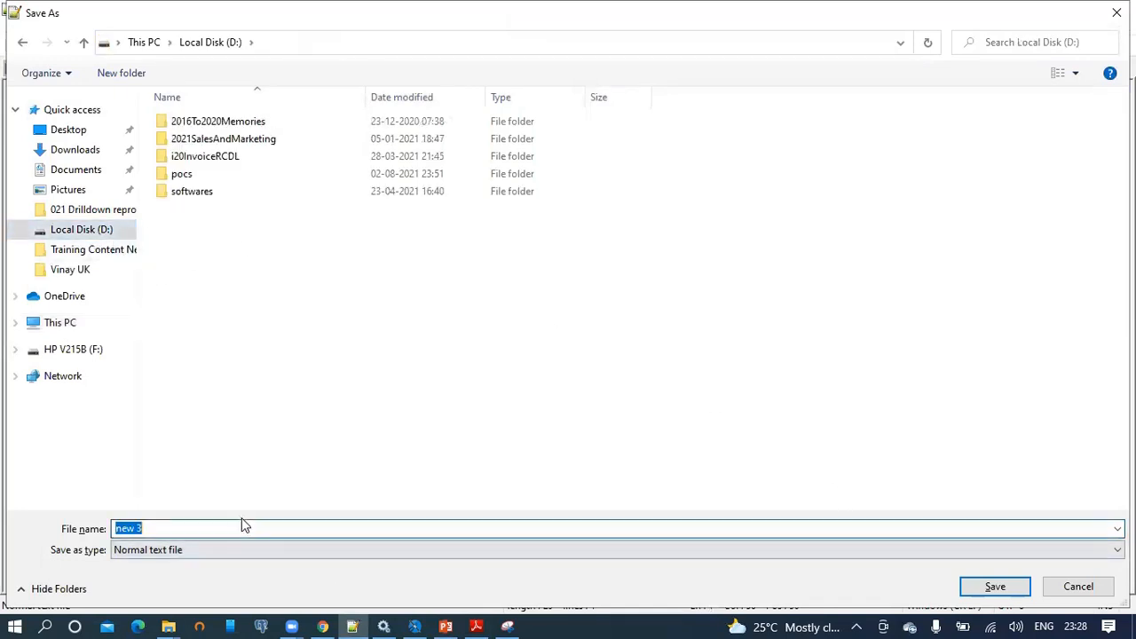
pyautogui.write('labels.properties')
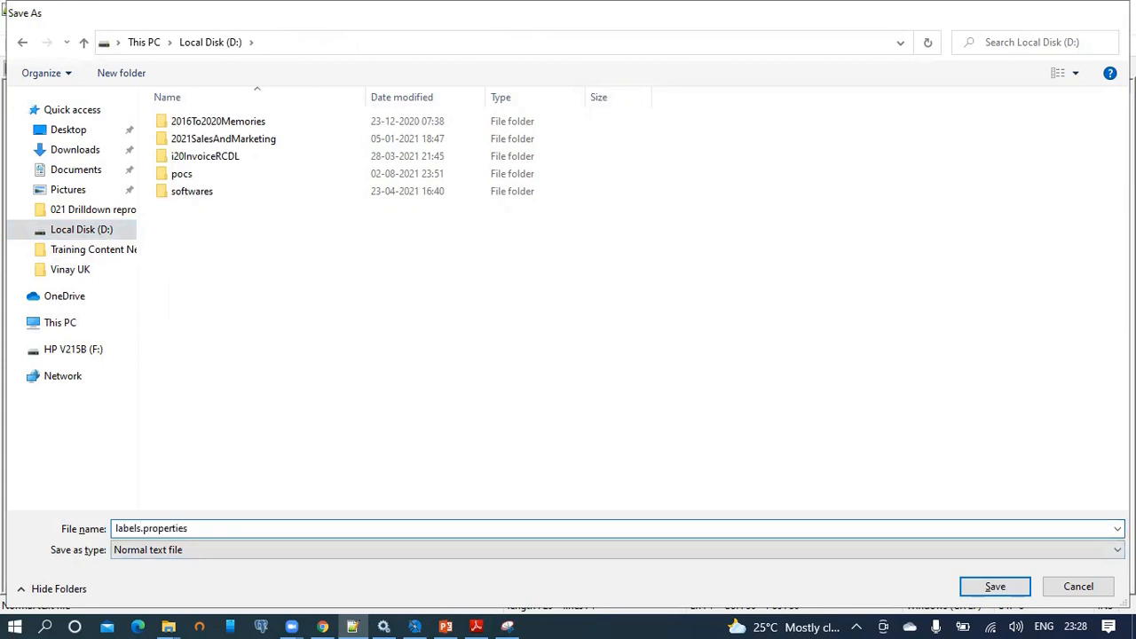
pyautogui.press('Return')
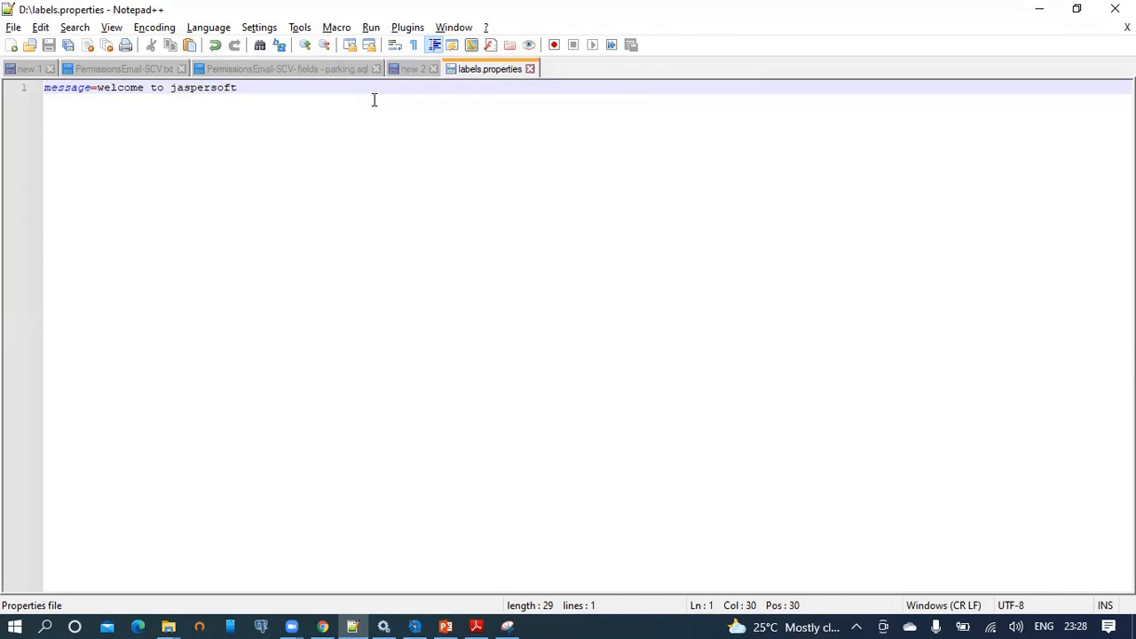
pyautogui.hotkey('ctrl', 'n')
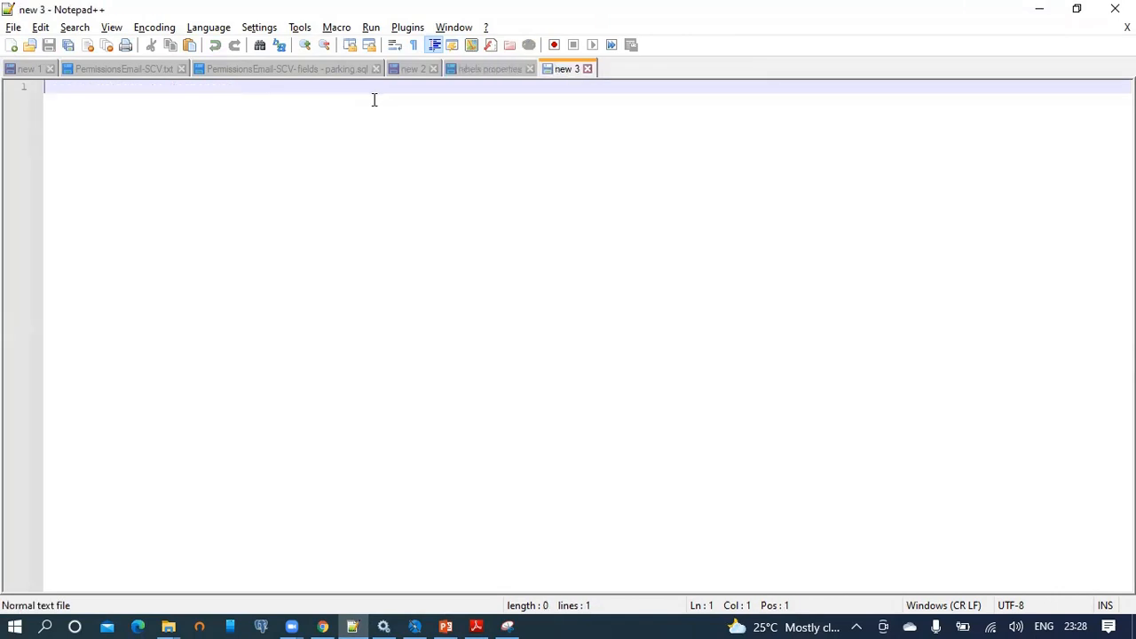
# Write message=willkommen bei jaspersoft in the new document and begin saving it as 'labels.'.
pyautogui.click(323, 624)
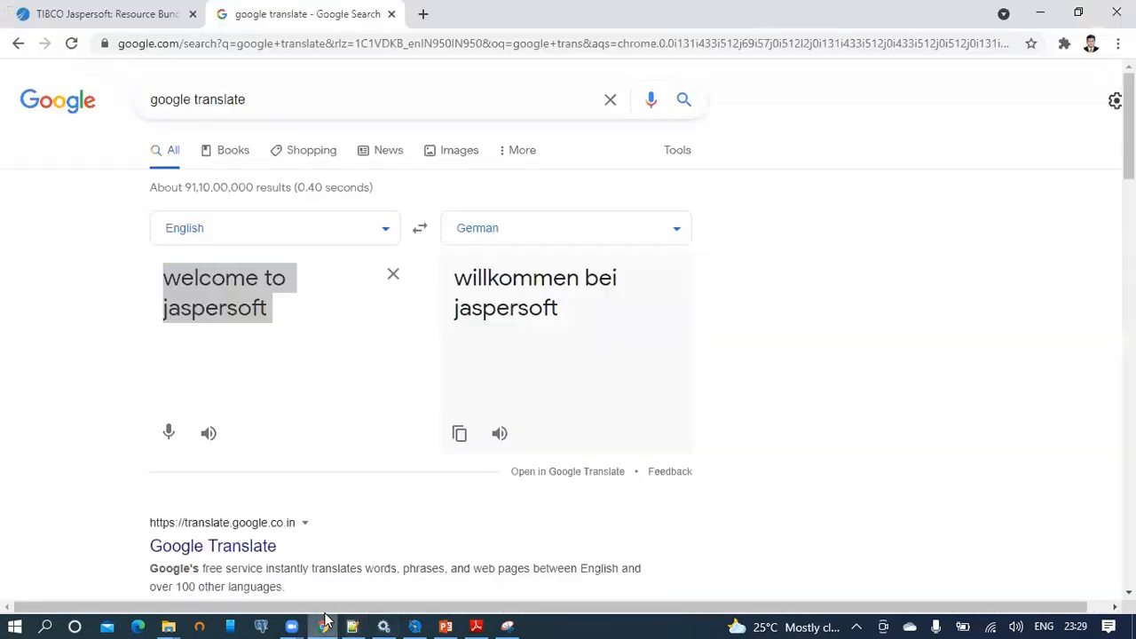
pyautogui.click(494, 302)
pyautogui.moveTo(559, 311); pyautogui.dragTo(456, 284)
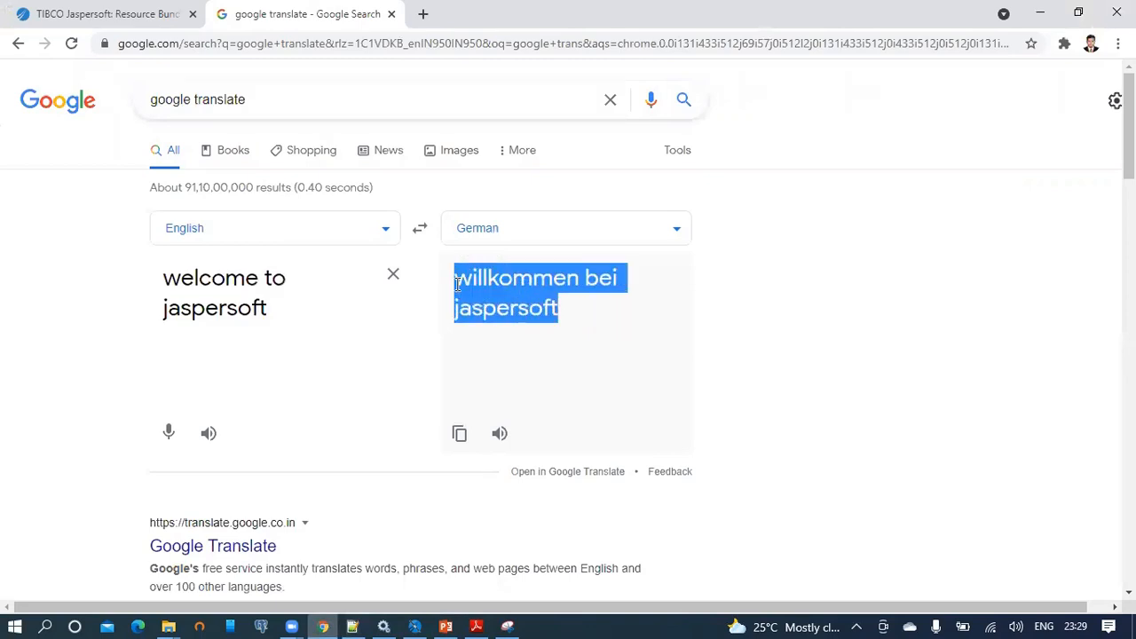
pyautogui.hotkey('alt', 'Tab')
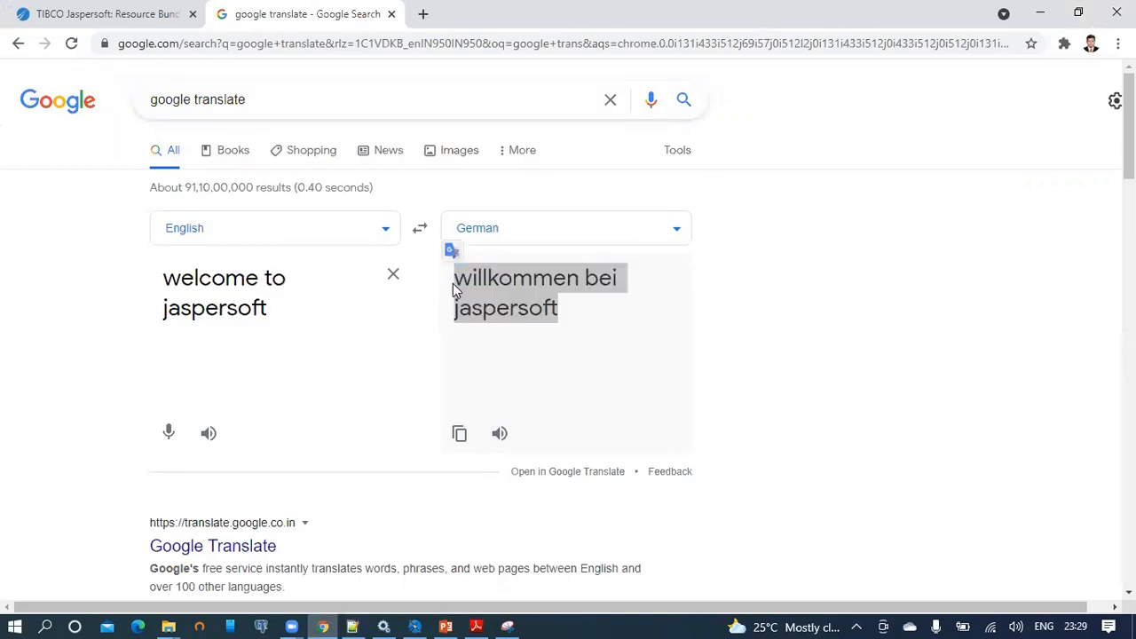
pyautogui.write('mess')
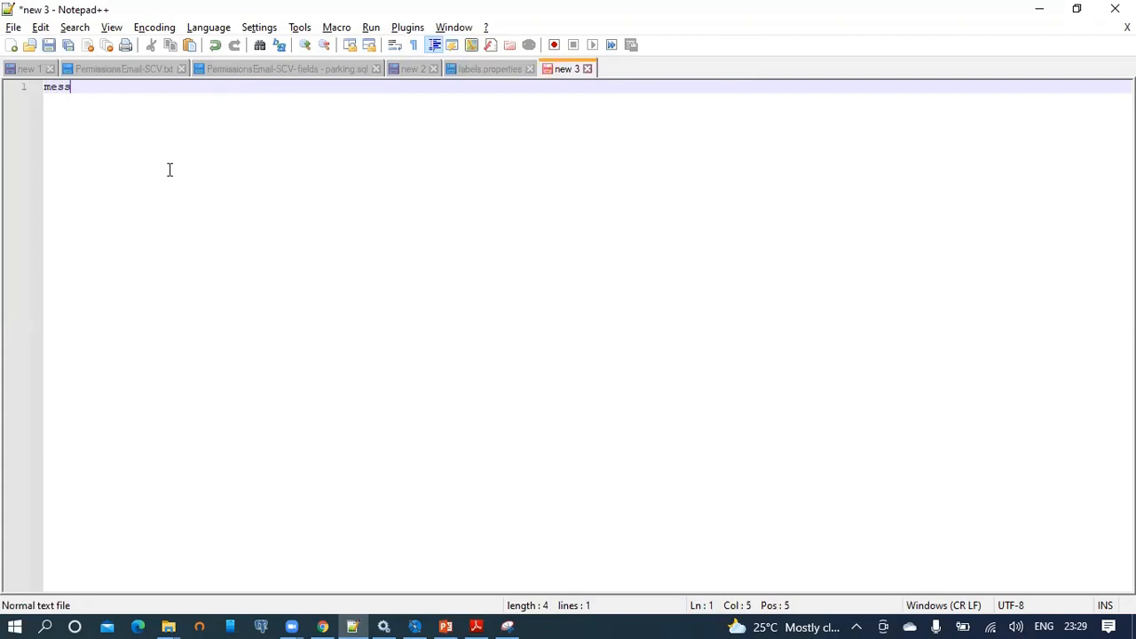
pyautogui.write('age=')
pyautogui.hotkey('ctrl', 'v')
pyautogui.hotkey('ctrl', 's')
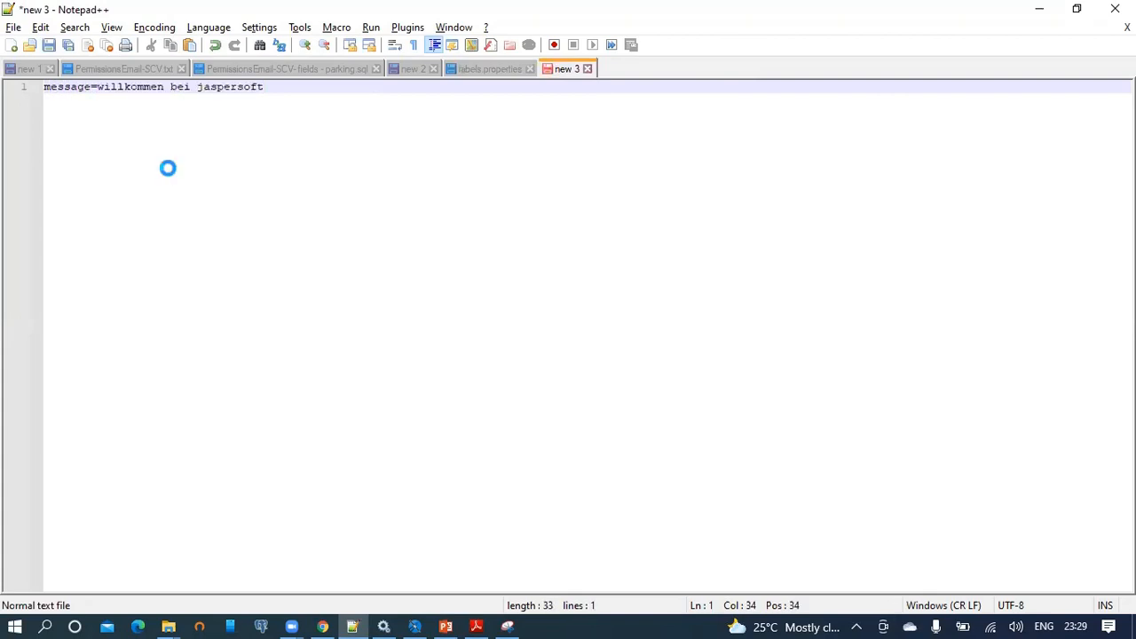
pyautogui.write('labels.')
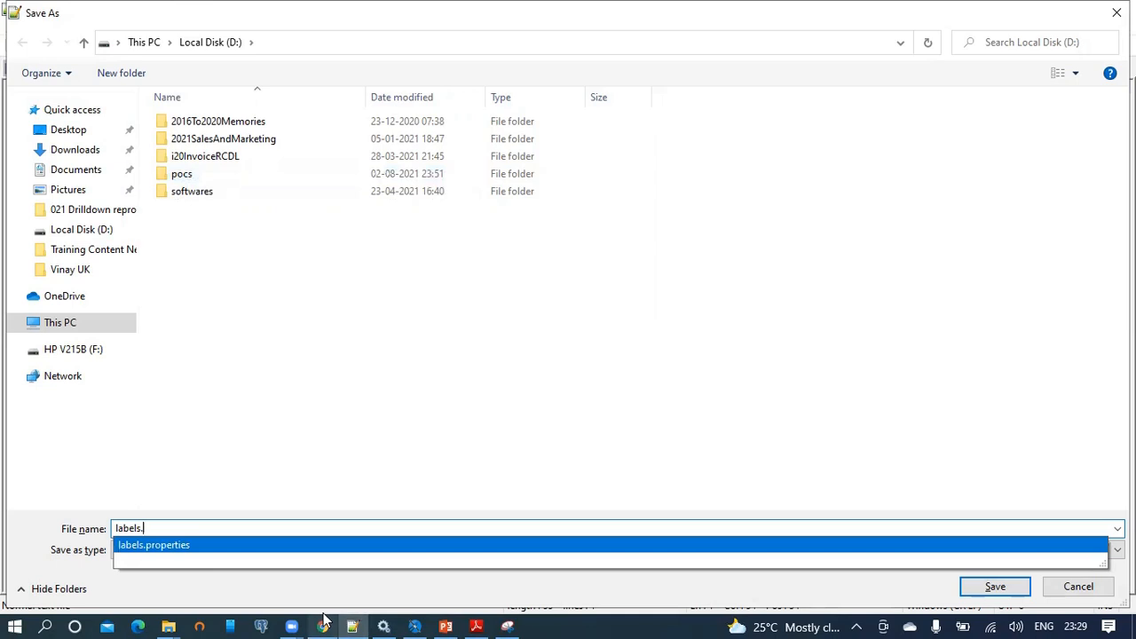
# Log out of JasperReports Server, set the login locale to de - German, then continue the file name.
pyautogui.moveTo(324, 620)
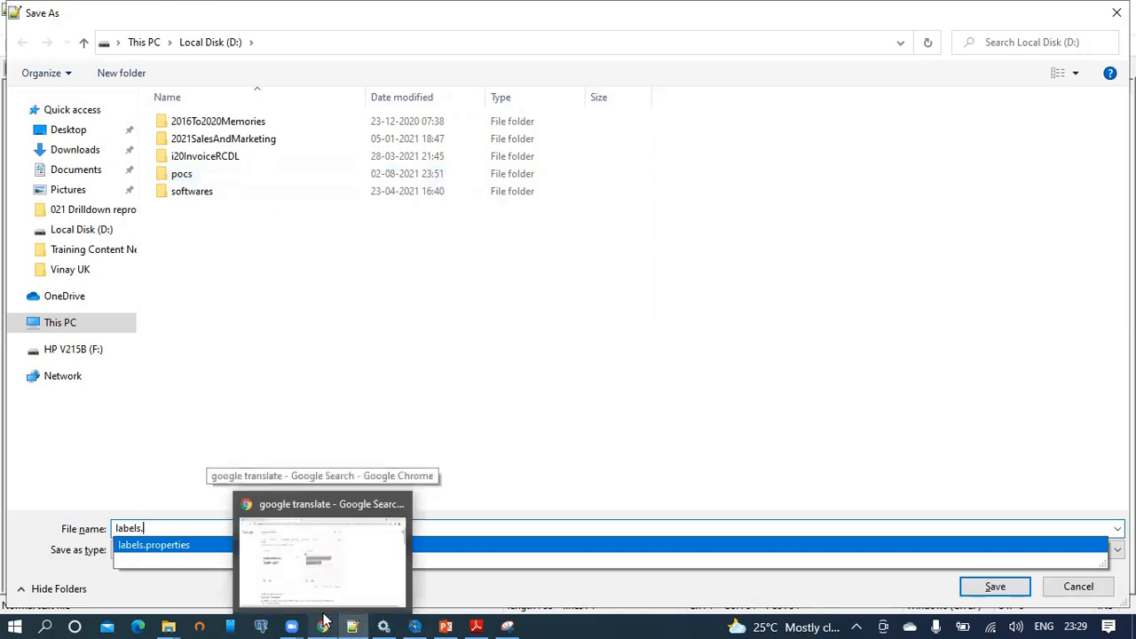
pyautogui.click(323, 620)
pyautogui.click(55, 11)
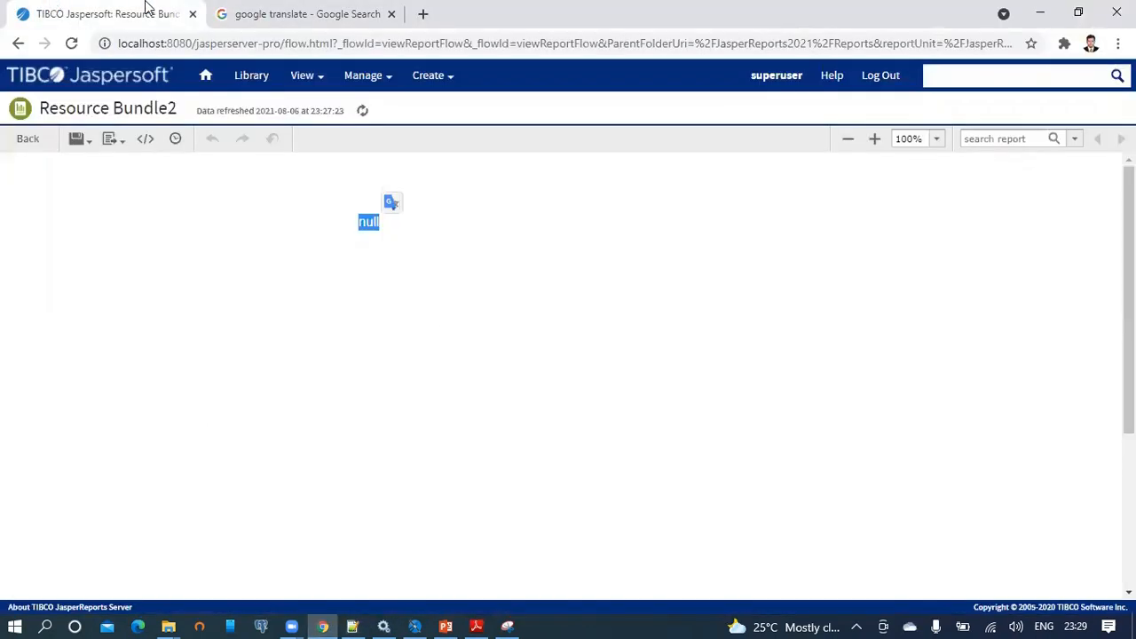
pyautogui.click(884, 78)
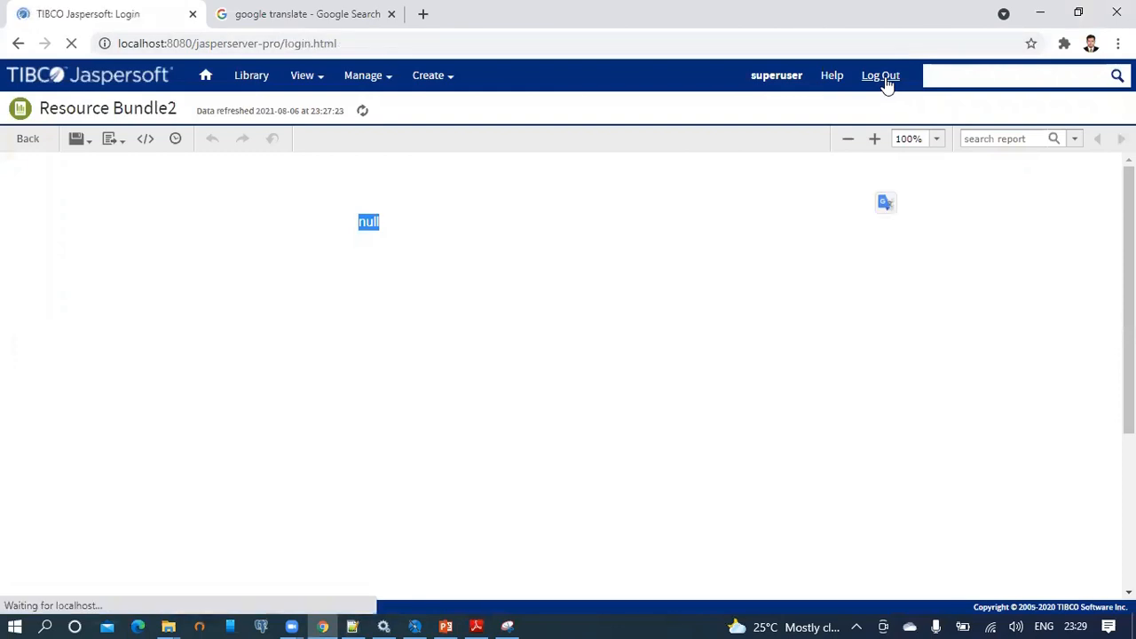
pyautogui.click(767, 317)
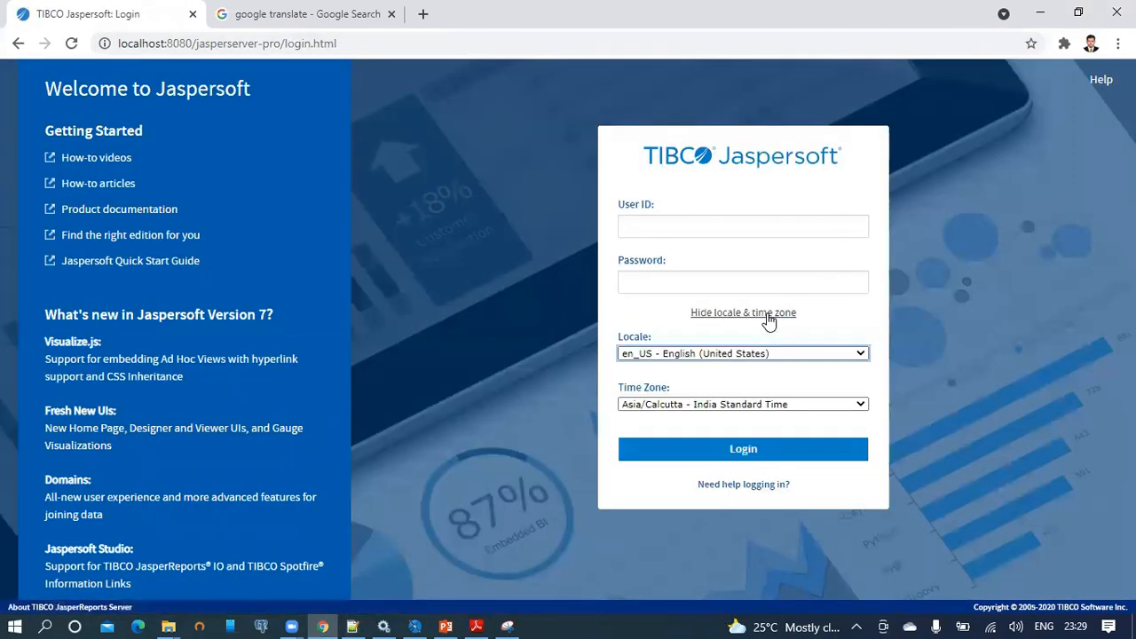
pyautogui.click(664, 357)
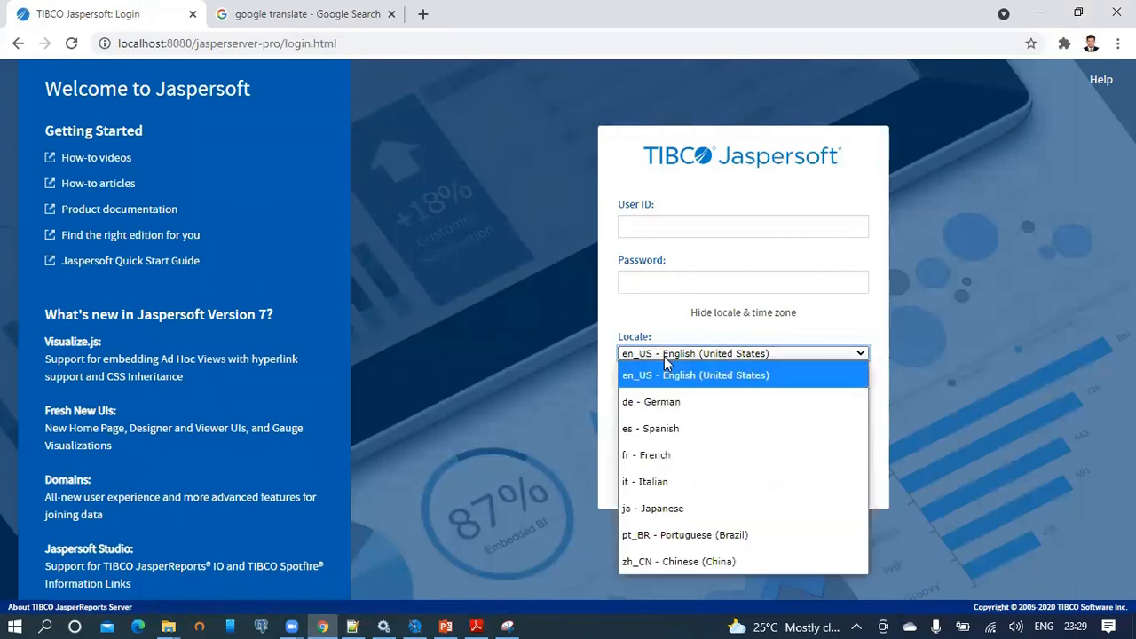
pyautogui.click(631, 403)
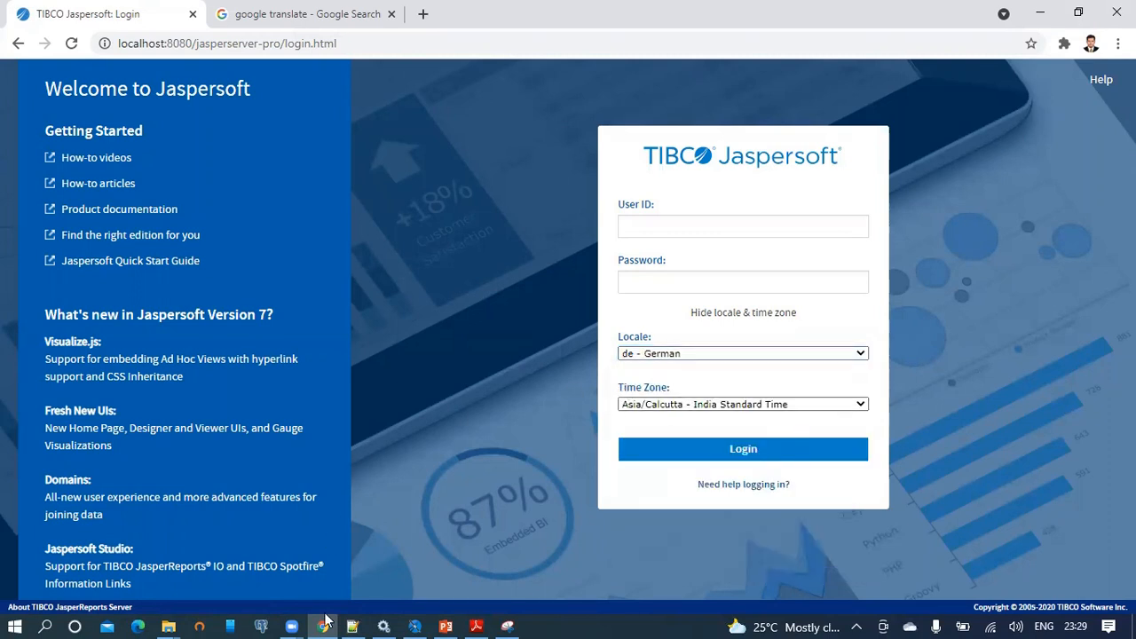
pyautogui.click(352, 627)
pyautogui.write('labels.')
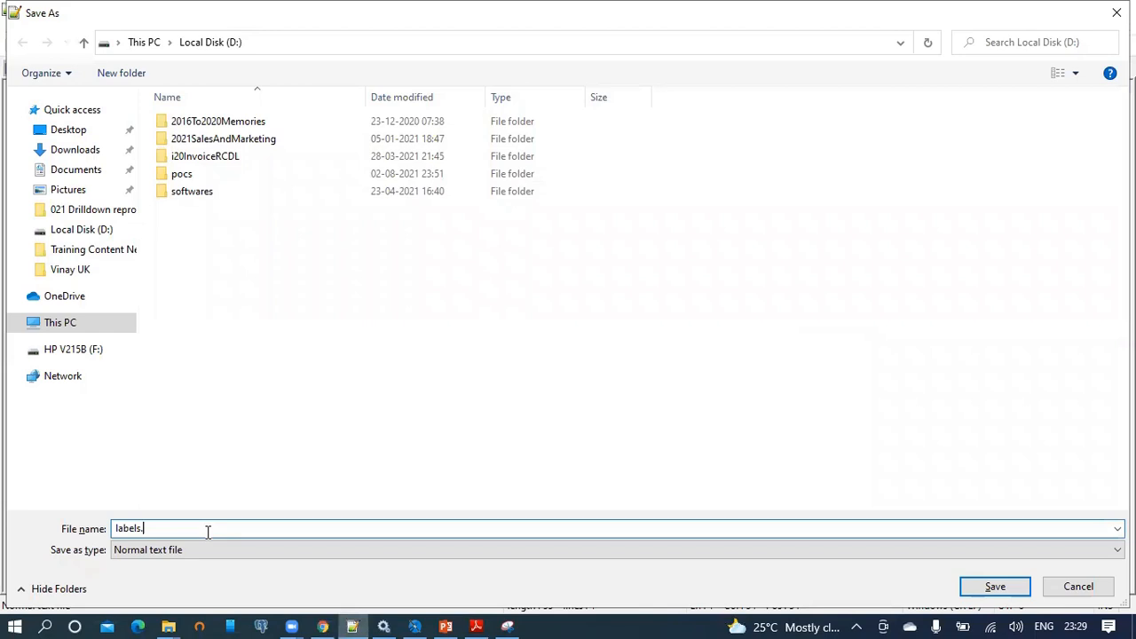
pyautogui.write('de')
pyautogui.write('german')
# Save the German message file as D:\labels_german_de.properties.
pyautogui.press('Return')
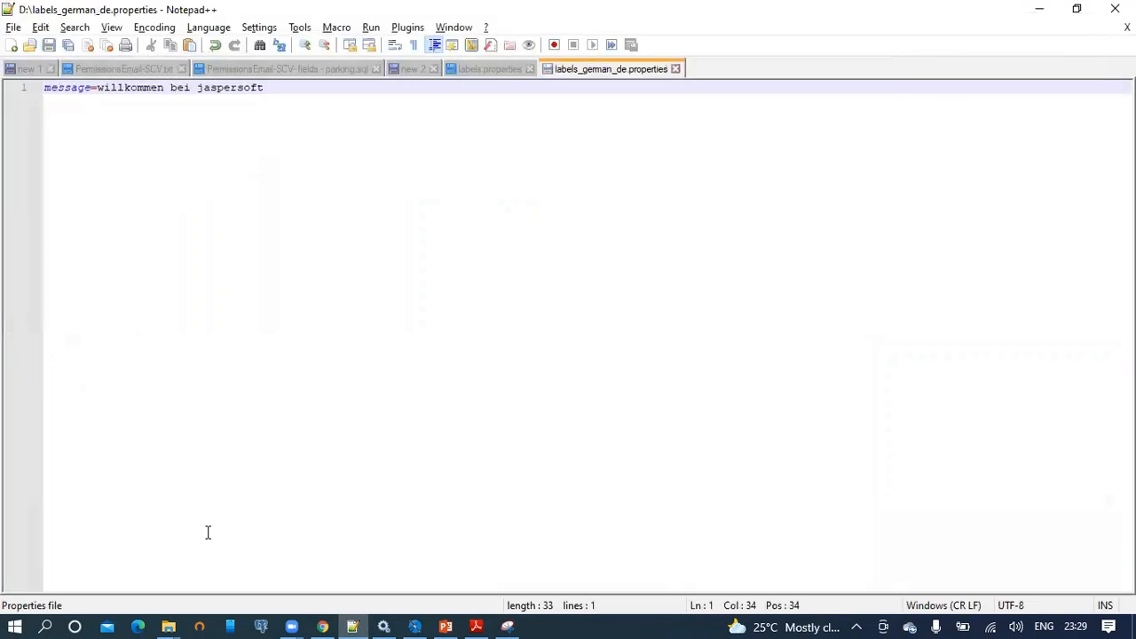
pyautogui.click(167, 621)
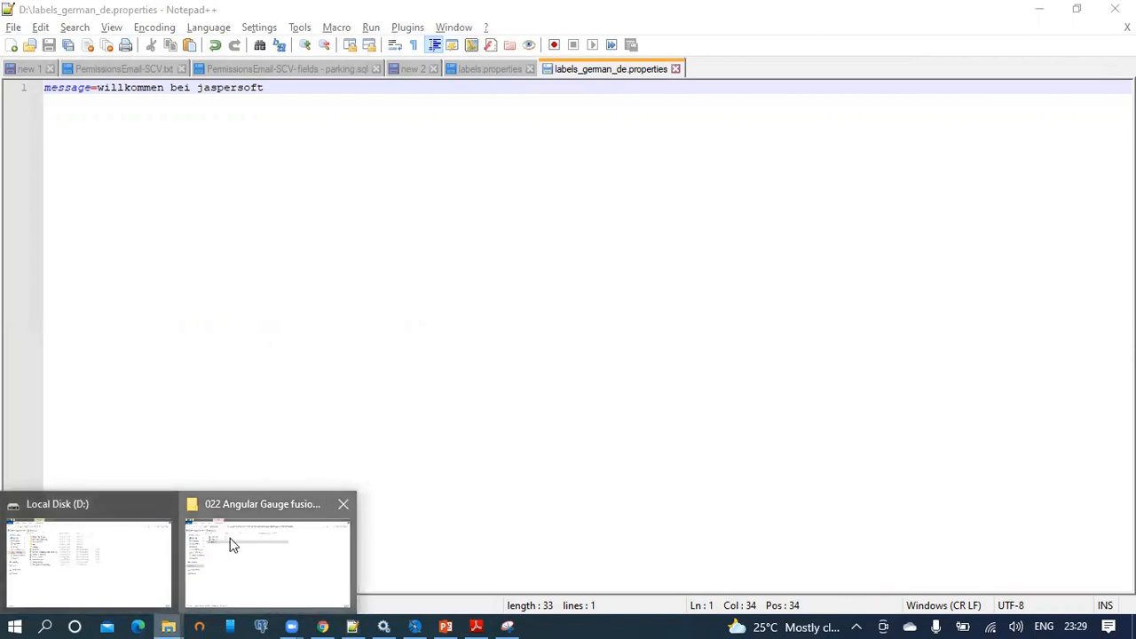
# Rename labels.properties on Local Disk (D:) to labels_english_en.properties.
pyautogui.click(229, 543)
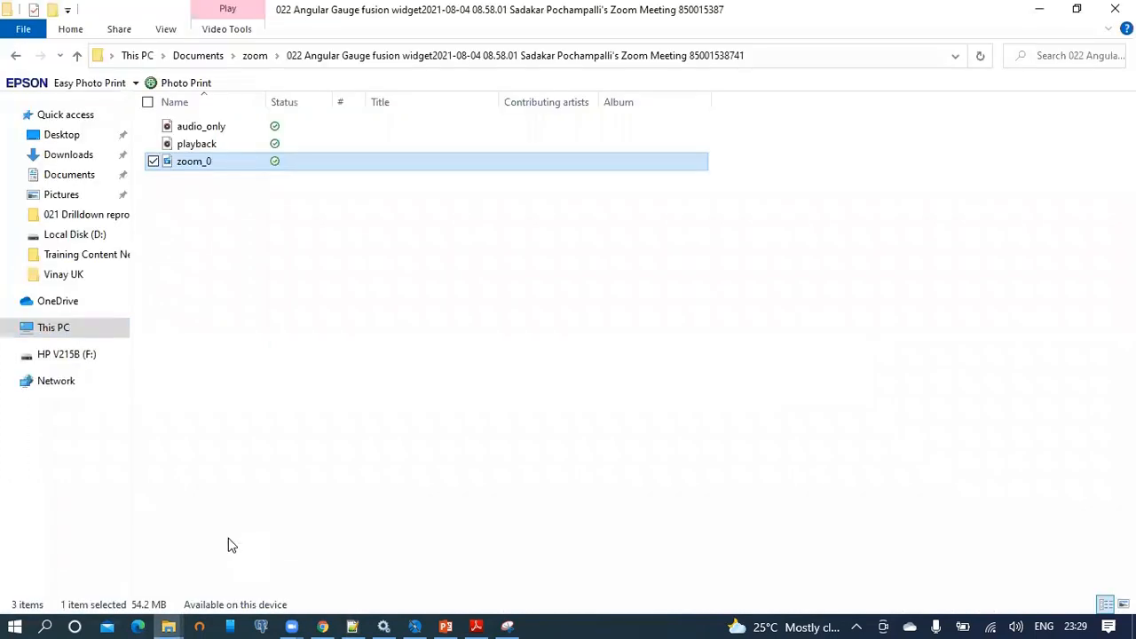
pyautogui.click(96, 236)
pyautogui.click(234, 214)
pyautogui.click(236, 216)
pyautogui.press('Right')
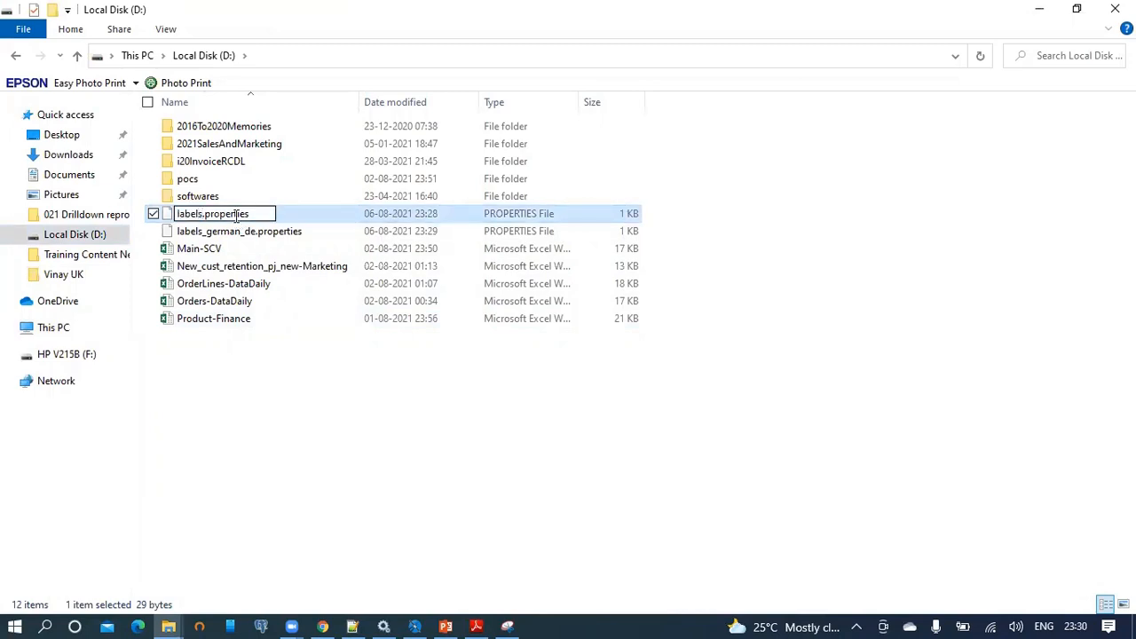
pyautogui.write('_english')
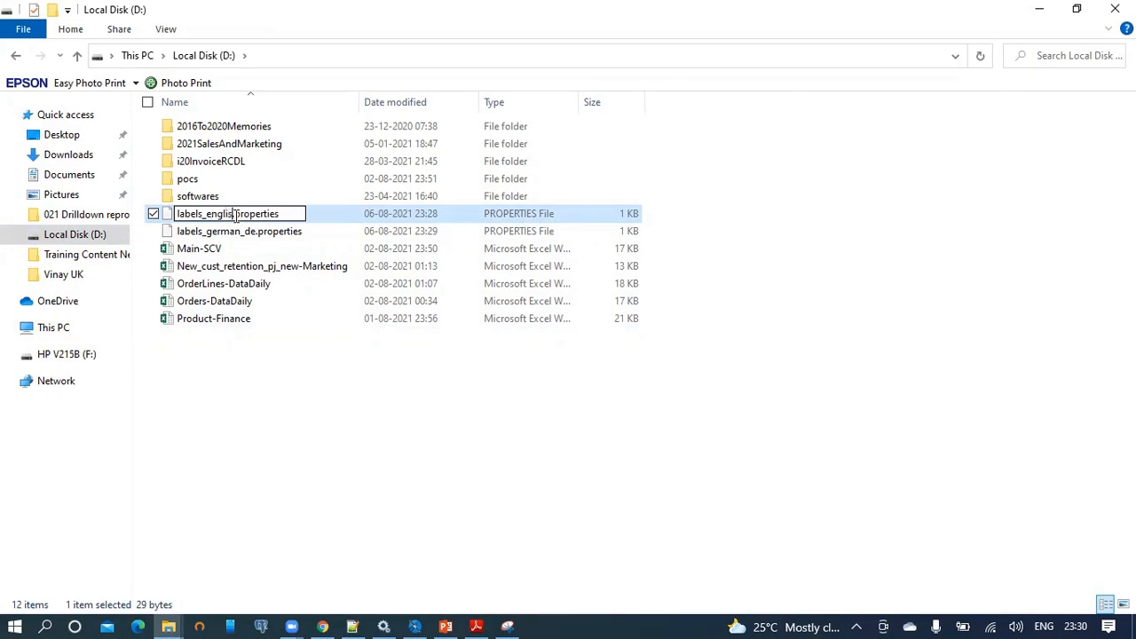
pyautogui.write('_en')
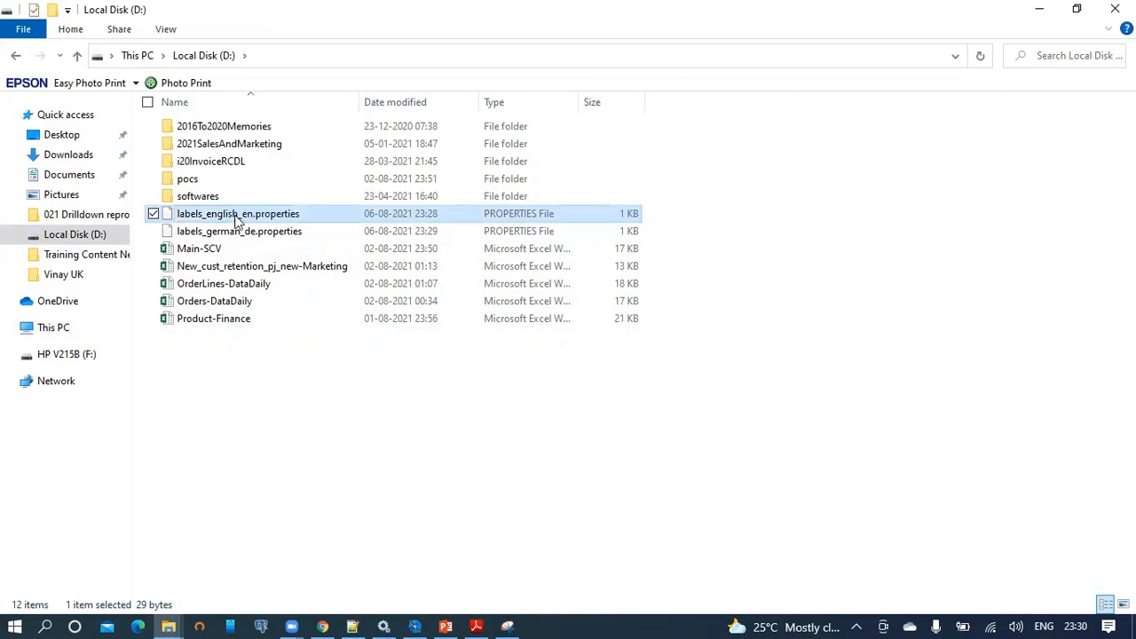
pyautogui.click(260, 426)
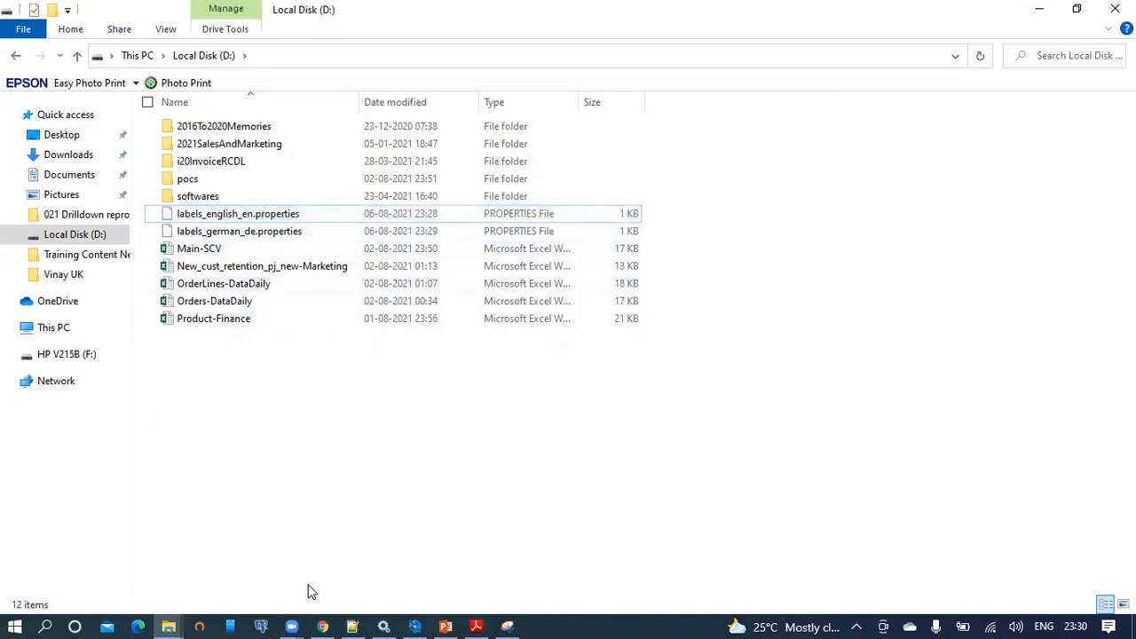
pyautogui.click(322, 625)
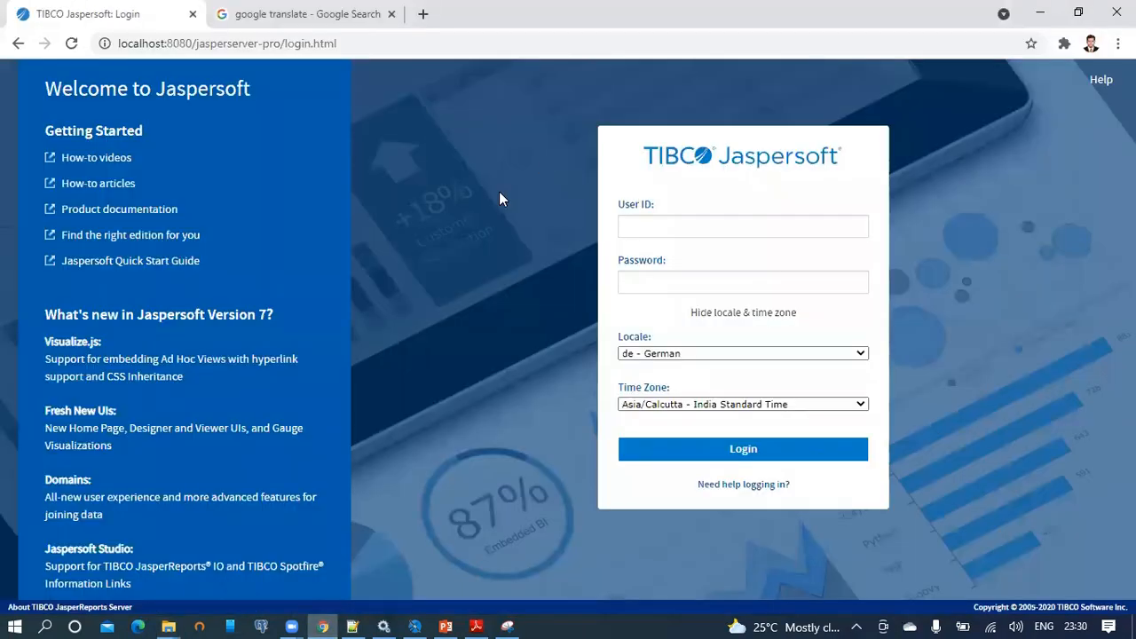
# Change Google Translate's target to Spanish and select the feminine 'Bienvenida a jaspersoft'.
pyautogui.click(772, 353)
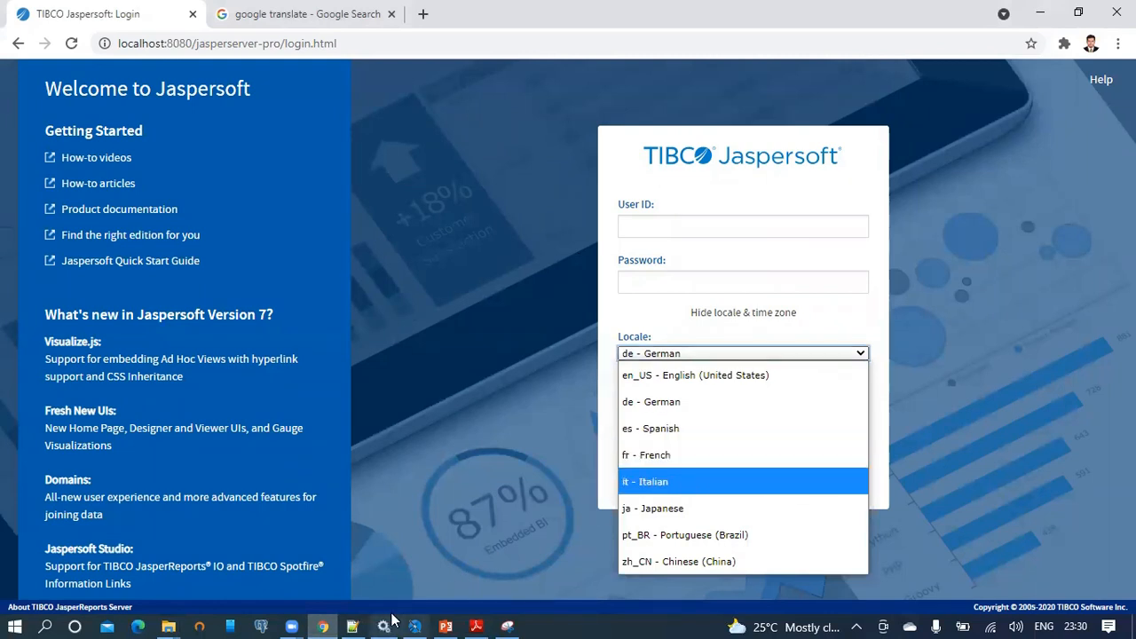
pyautogui.click(323, 12)
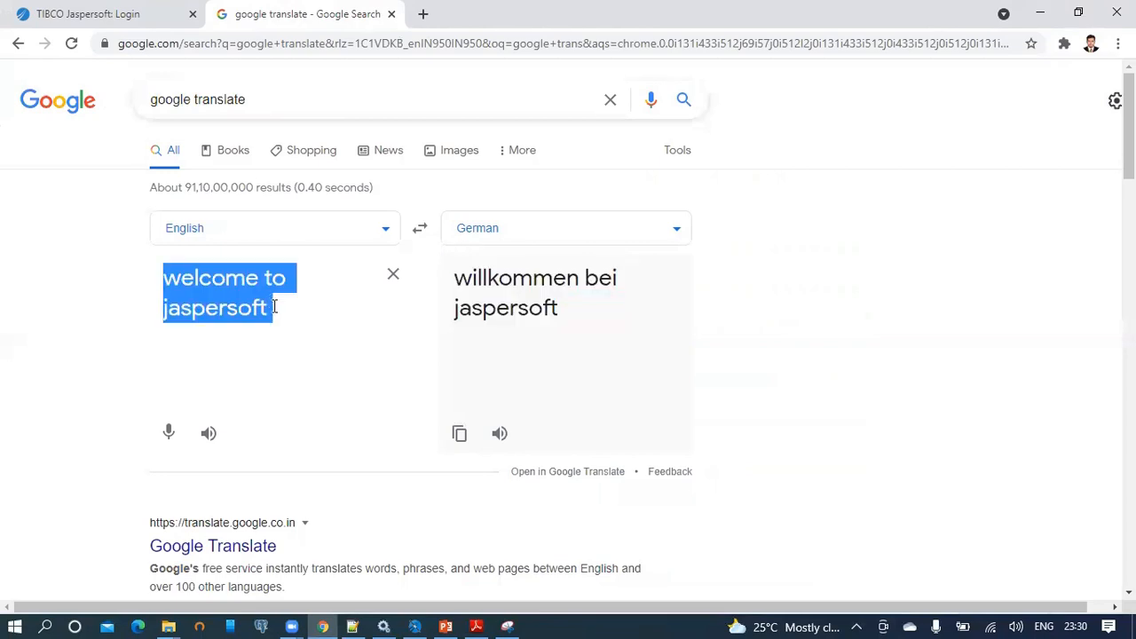
pyautogui.click(673, 231)
pyautogui.write('span')
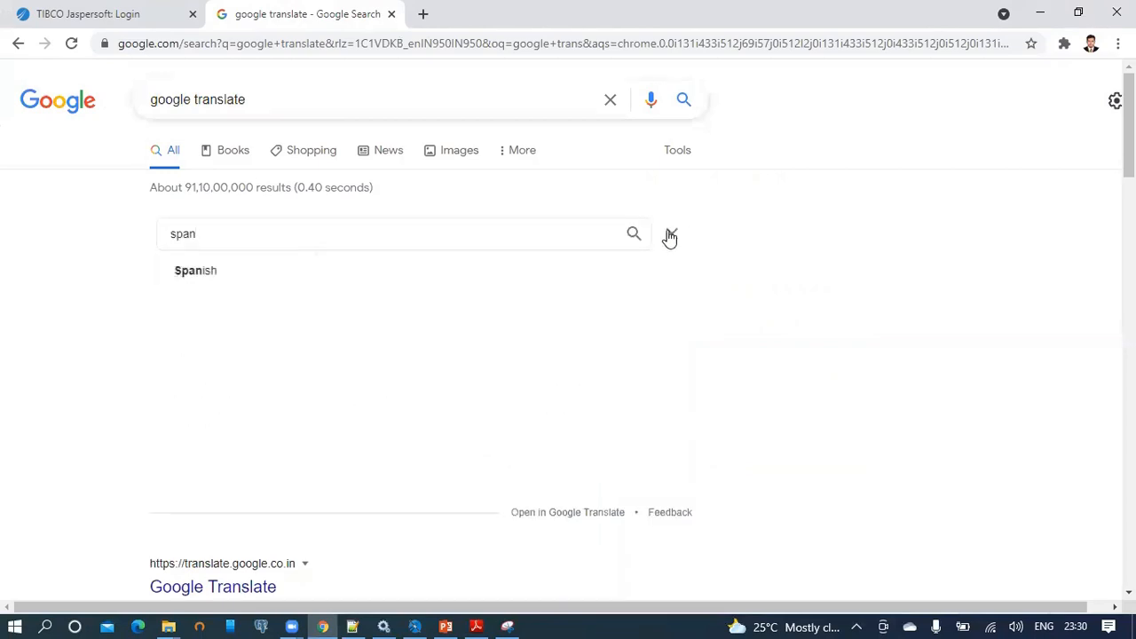
pyautogui.click(214, 275)
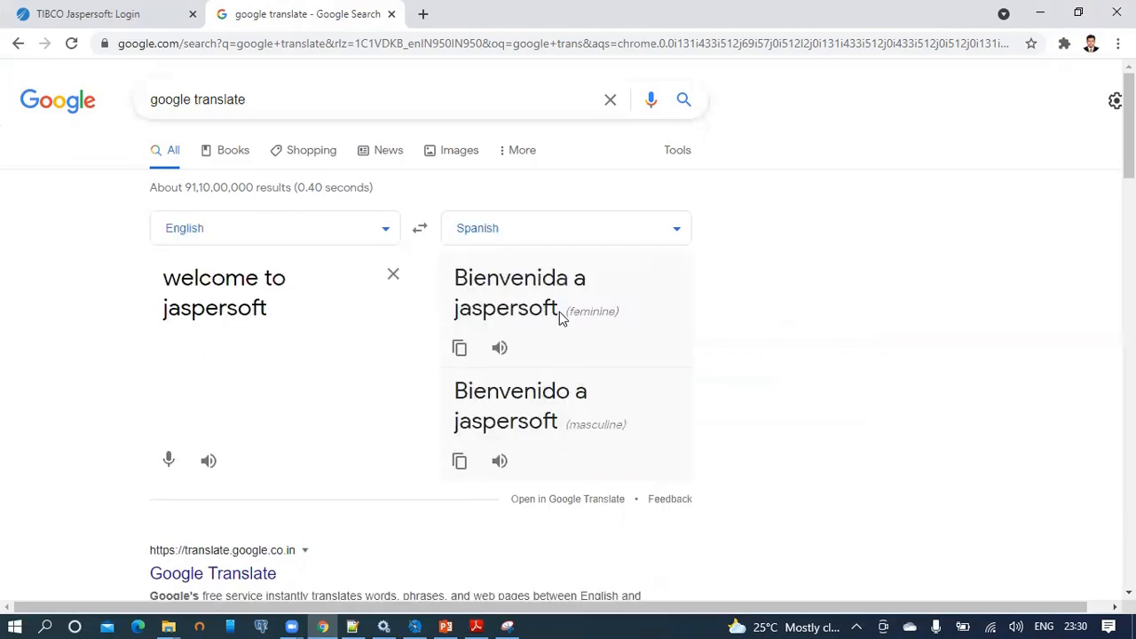
pyautogui.moveTo(559, 312); pyautogui.dragTo(457, 279)
pyautogui.hotkey('ctrl', 'c')
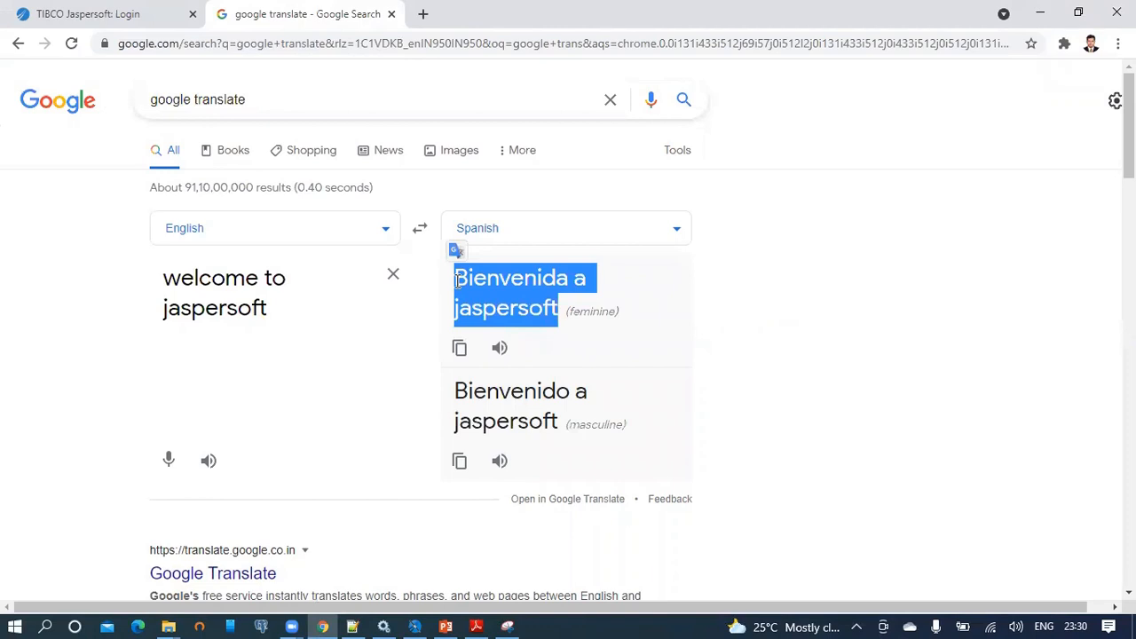
pyautogui.click(353, 625)
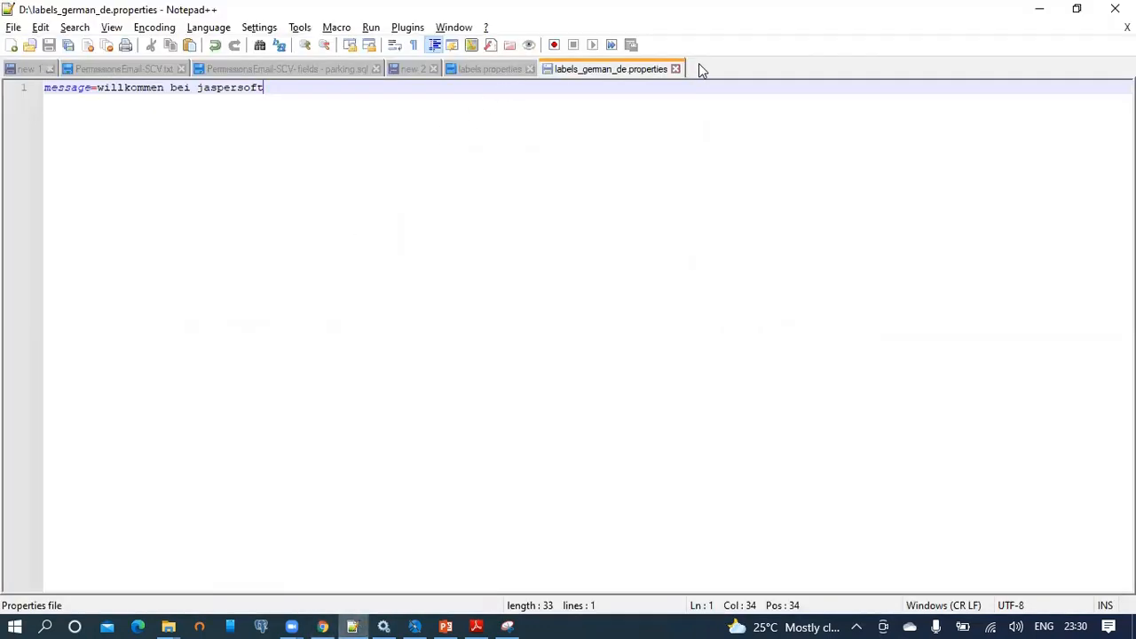
# Write message=Bienvenida a jaspersoft in a new Notepad++ document.
pyautogui.doubleClick(701, 68)
pyautogui.hotkey('ctrl', 'v')
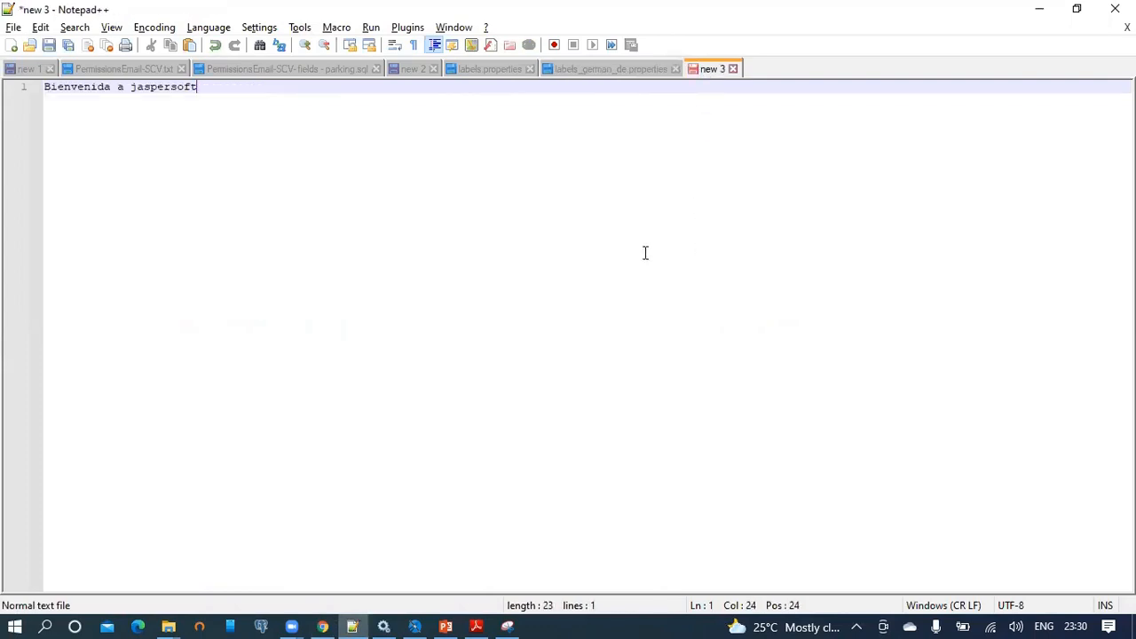
pyautogui.press('Home')
pyautogui.write('message')
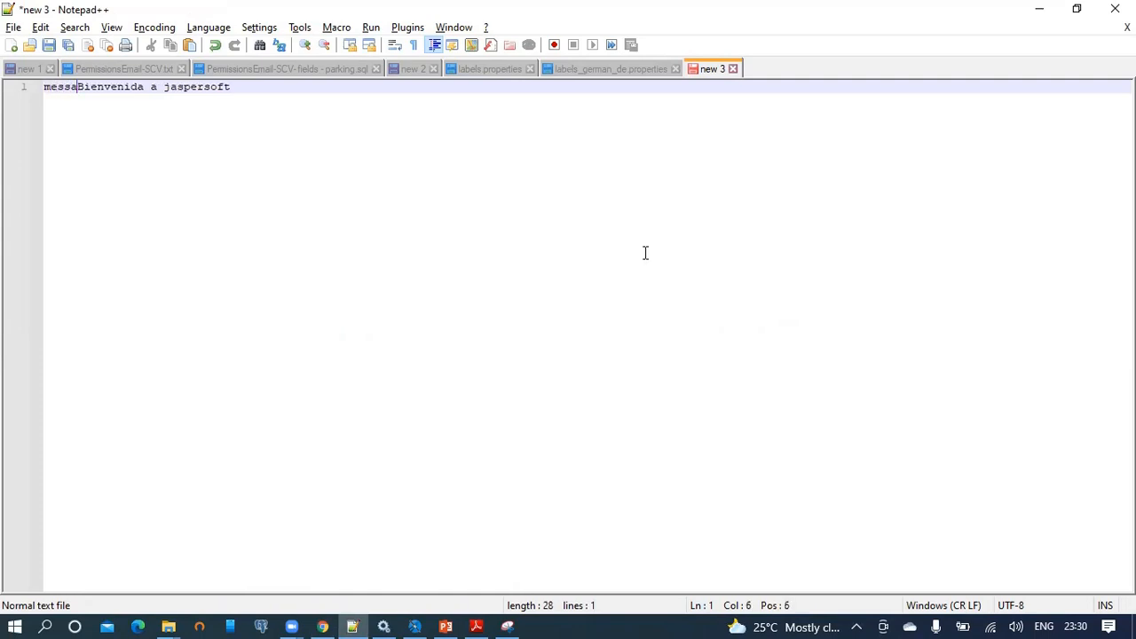
pyautogui.write('=')
# Check the Spanish locale code, then save the file as labels_spanish_es.properties.
pyautogui.hotkey('ctrl', 's')
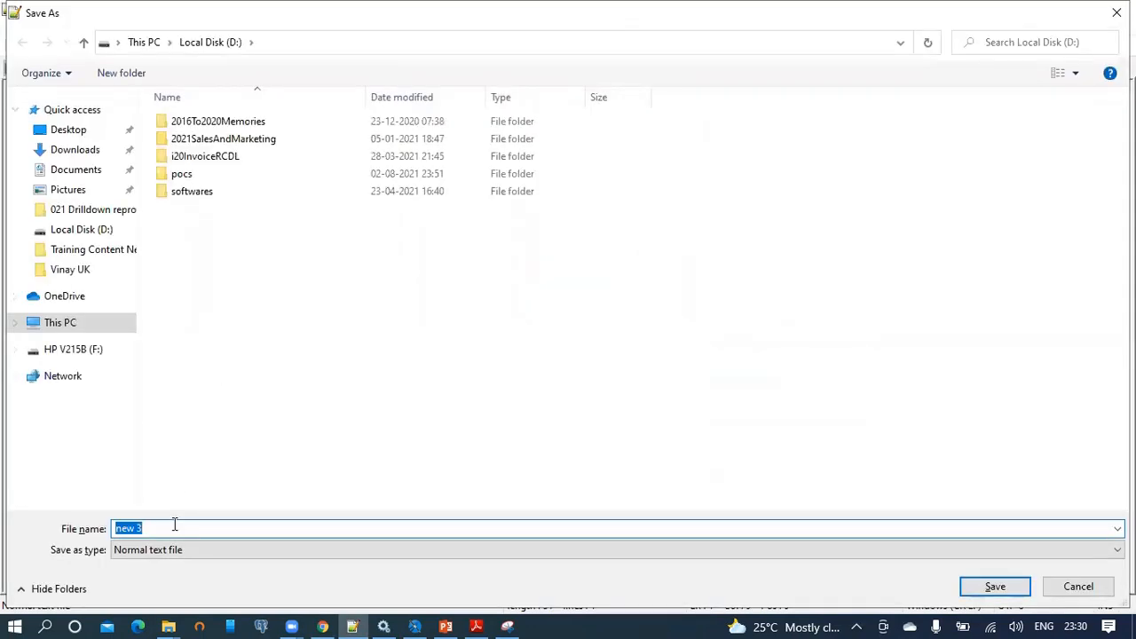
pyautogui.write('labe')
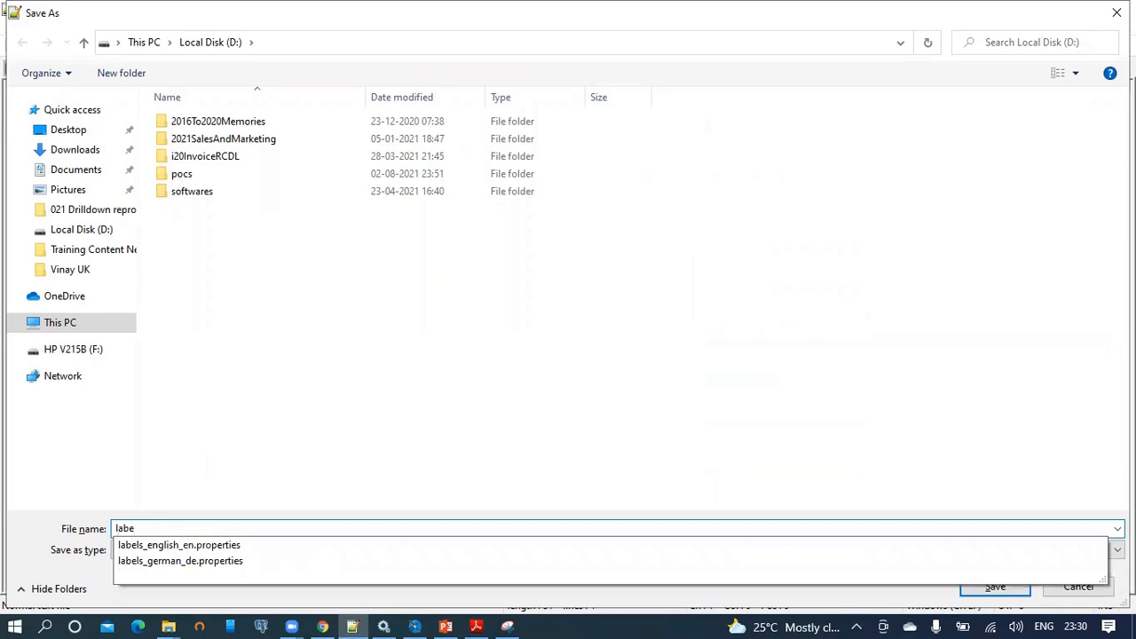
pyautogui.write('ls_spanish_')
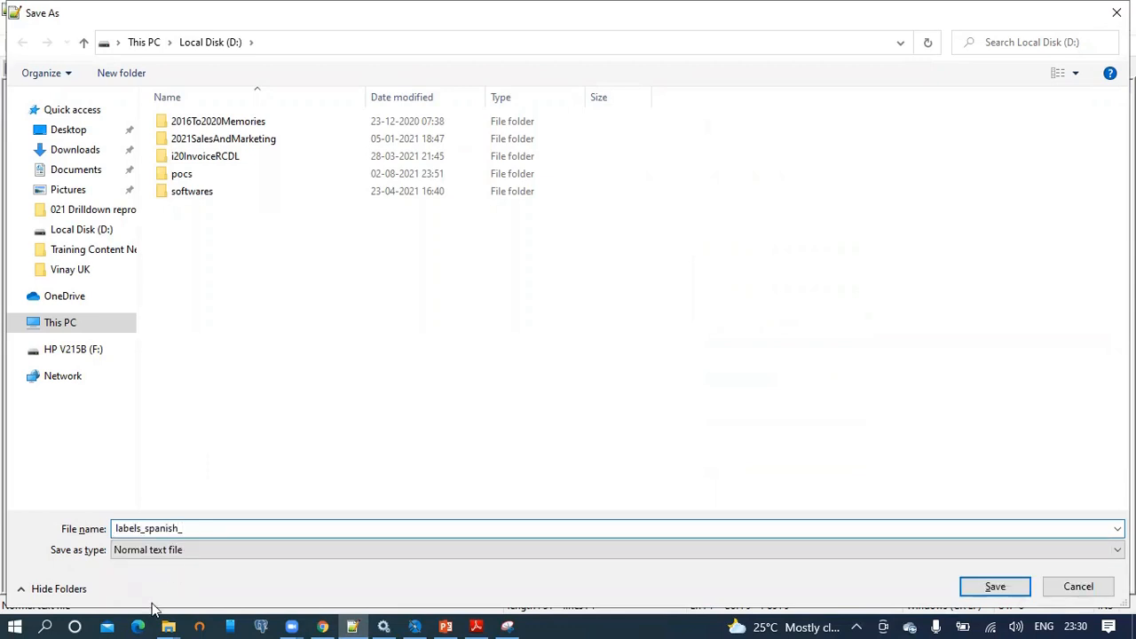
pyautogui.click(326, 624)
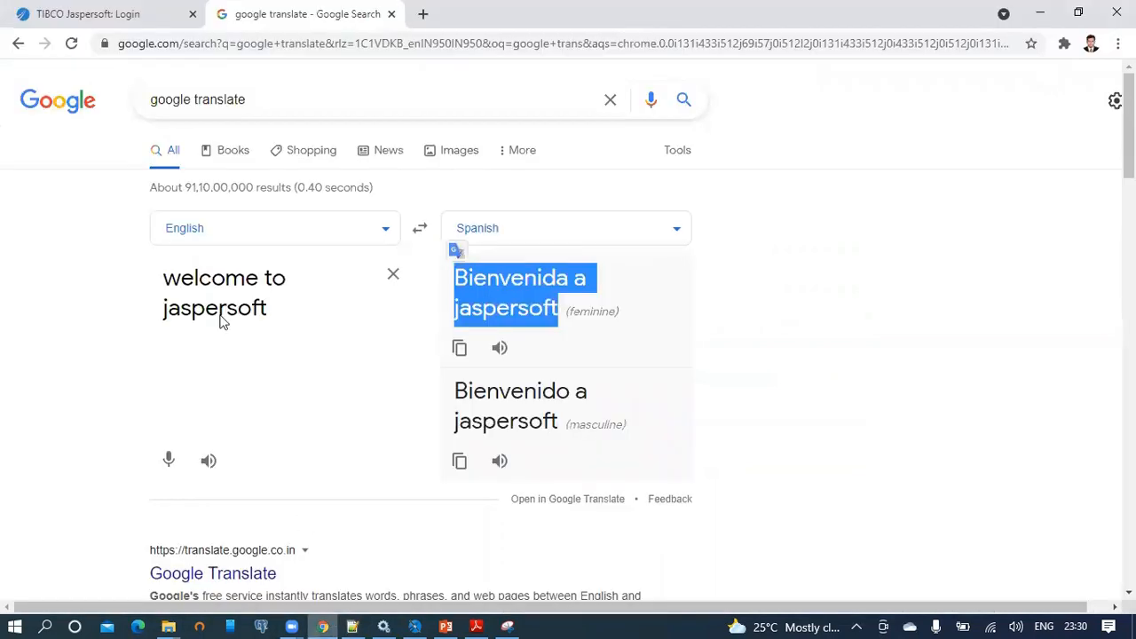
pyautogui.click(107, 9)
pyautogui.click(719, 353)
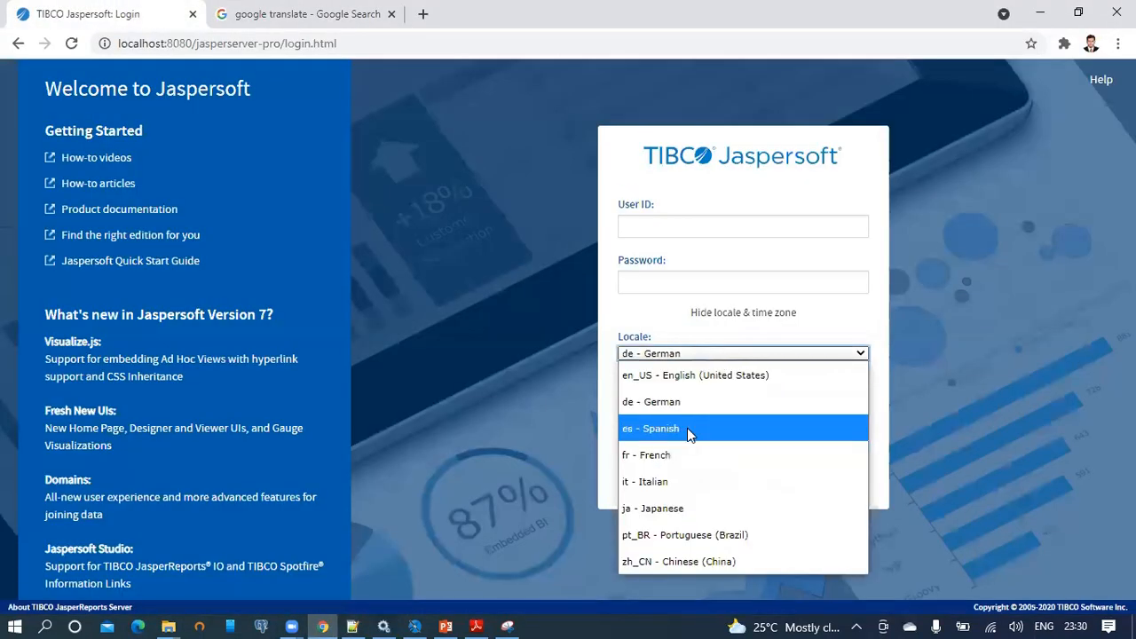
pyautogui.click(559, 353)
pyautogui.hotkey('alt', 'Tab')
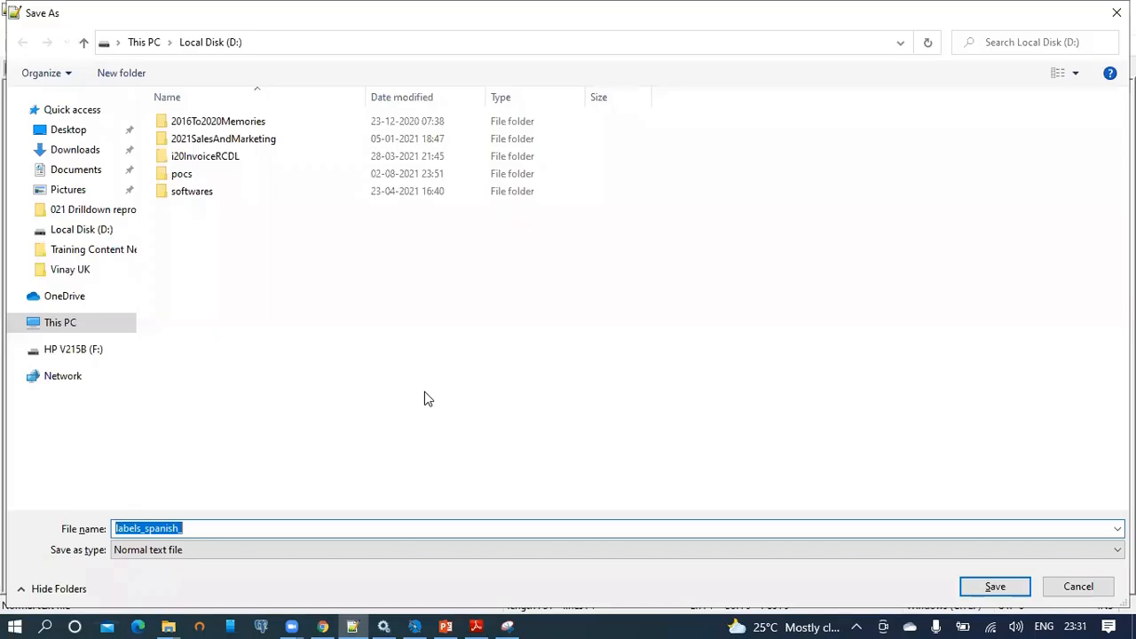
pyautogui.click(218, 527)
pyautogui.write('_es')
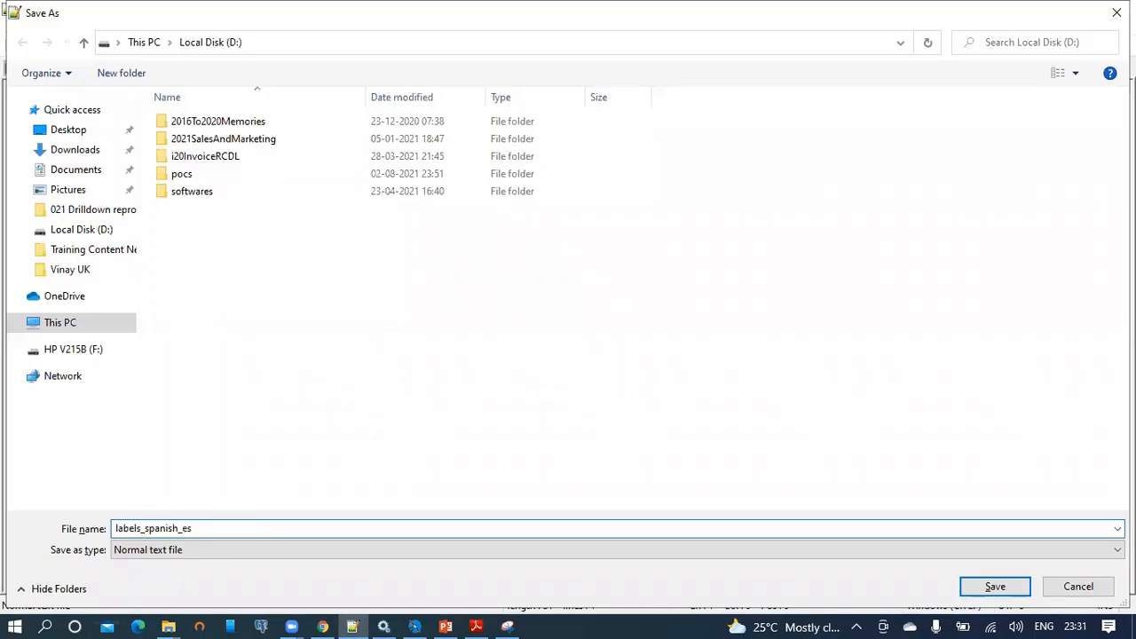
pyautogui.write('.properties')
pyautogui.press('Return')
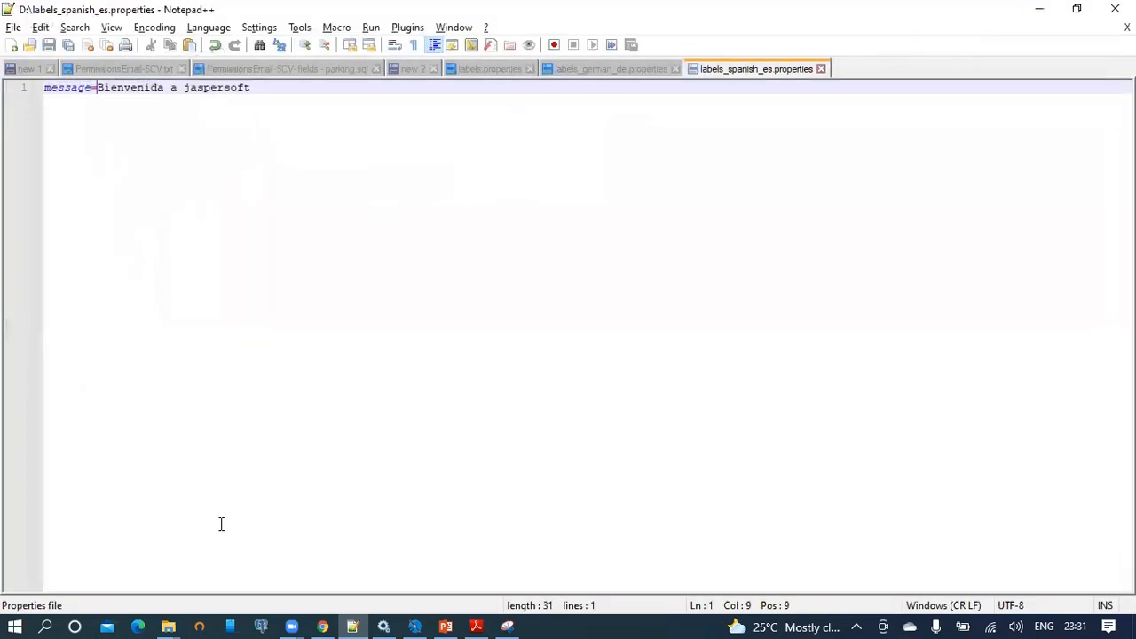
# Close the stale labels.properties tab and reopen labels_english_en.properties beside the other files.
pyautogui.click(490, 73)
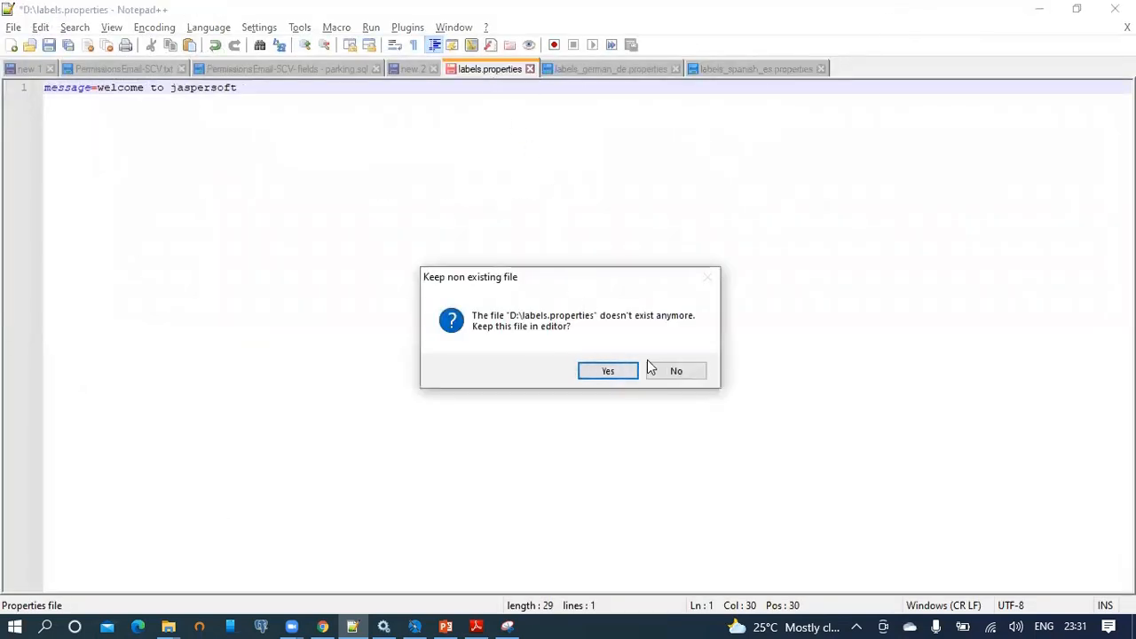
pyautogui.click(675, 373)
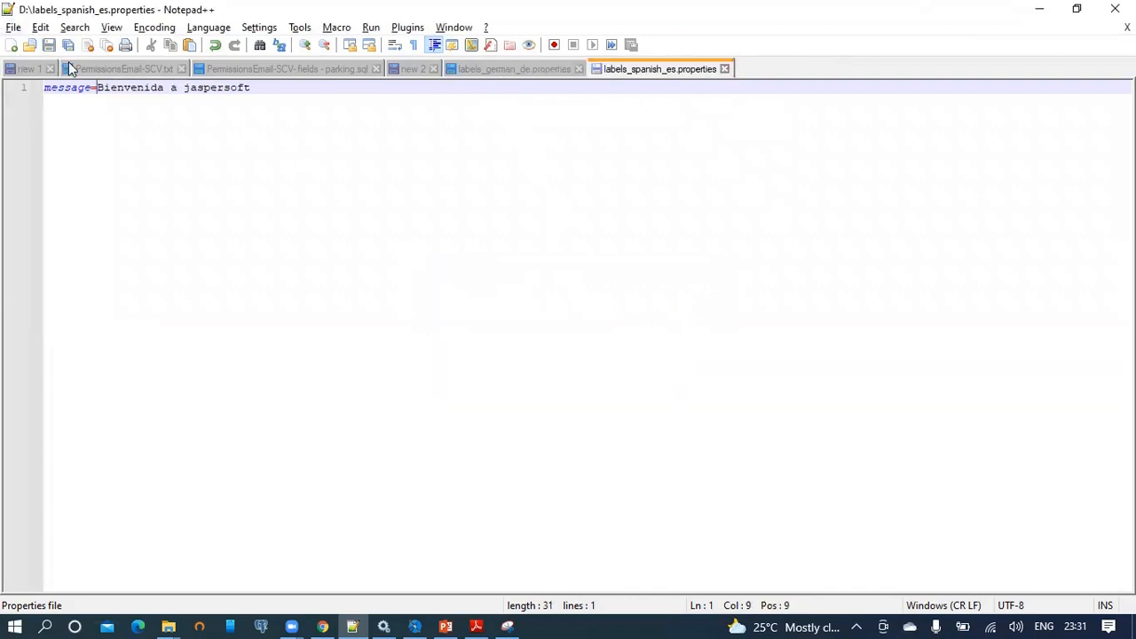
pyautogui.click(31, 46)
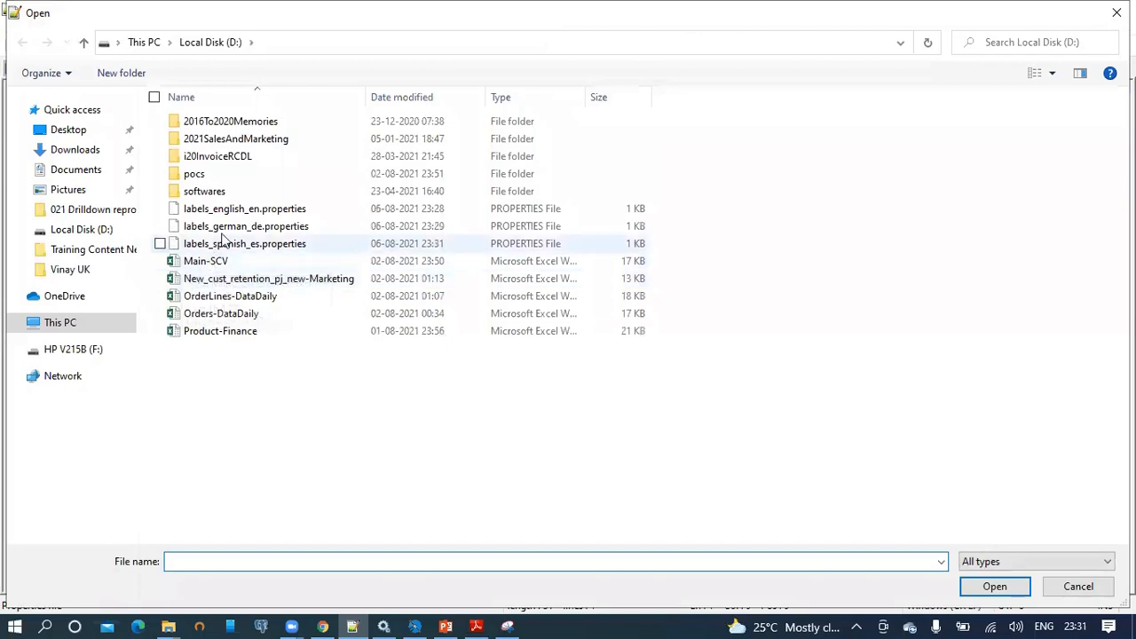
pyautogui.doubleClick(233, 211)
pyautogui.moveTo(784, 71); pyautogui.dragTo(520, 71)
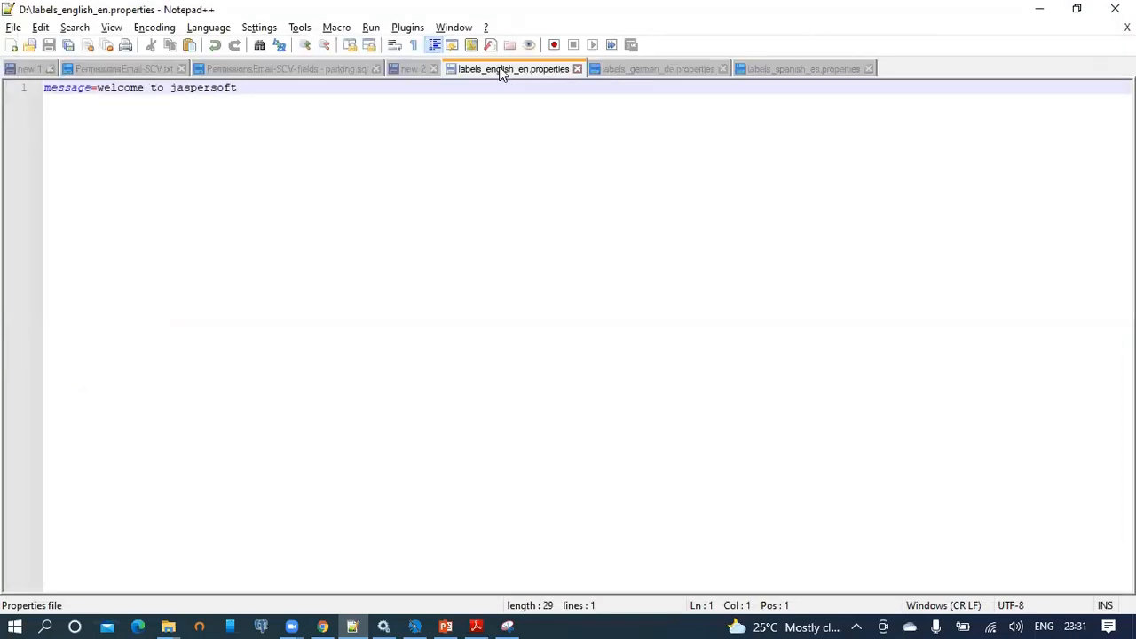
# Compare the English message line against the German and Spanish label files.
pyautogui.click(235, 98)
pyautogui.moveTo(234, 98); pyautogui.dragTo(9, 87)
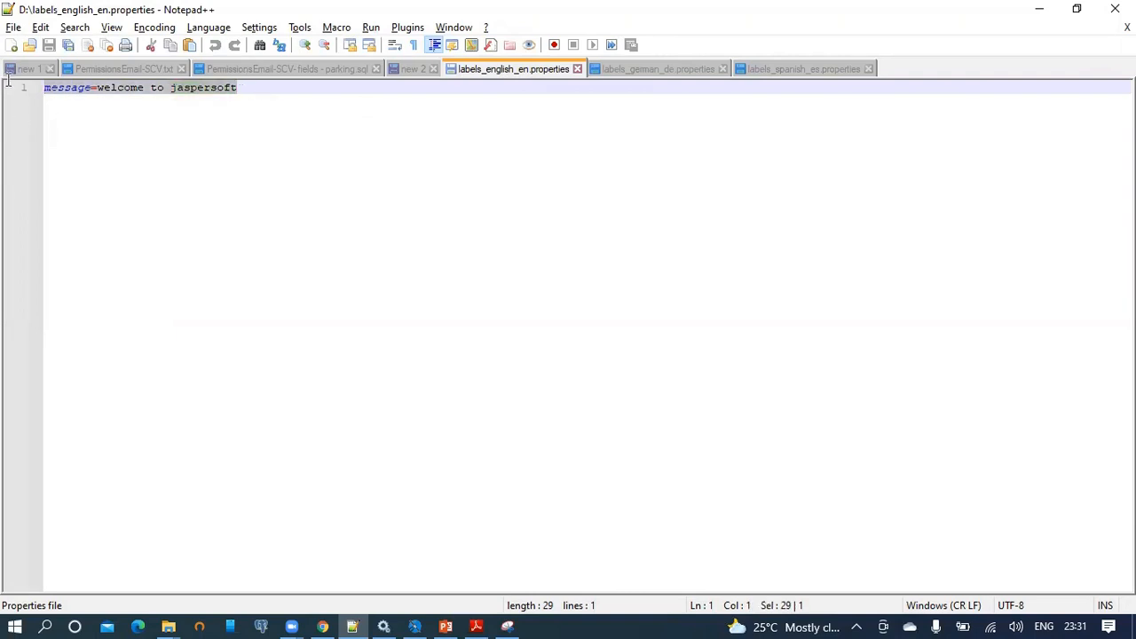
pyautogui.click(677, 72)
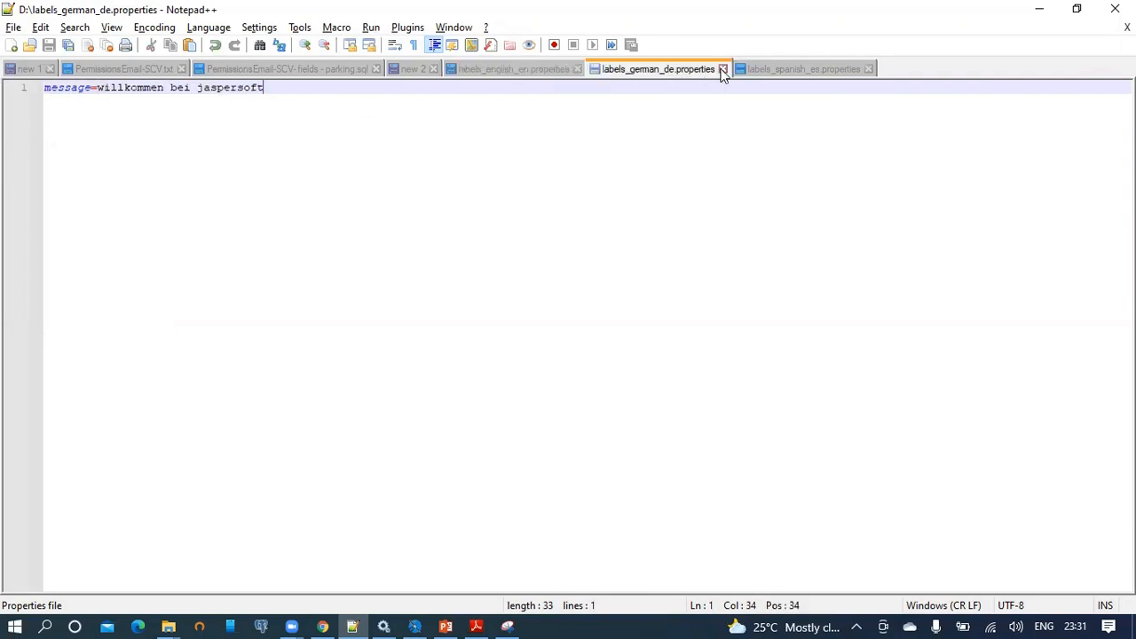
pyautogui.click(793, 71)
pyautogui.click(504, 71)
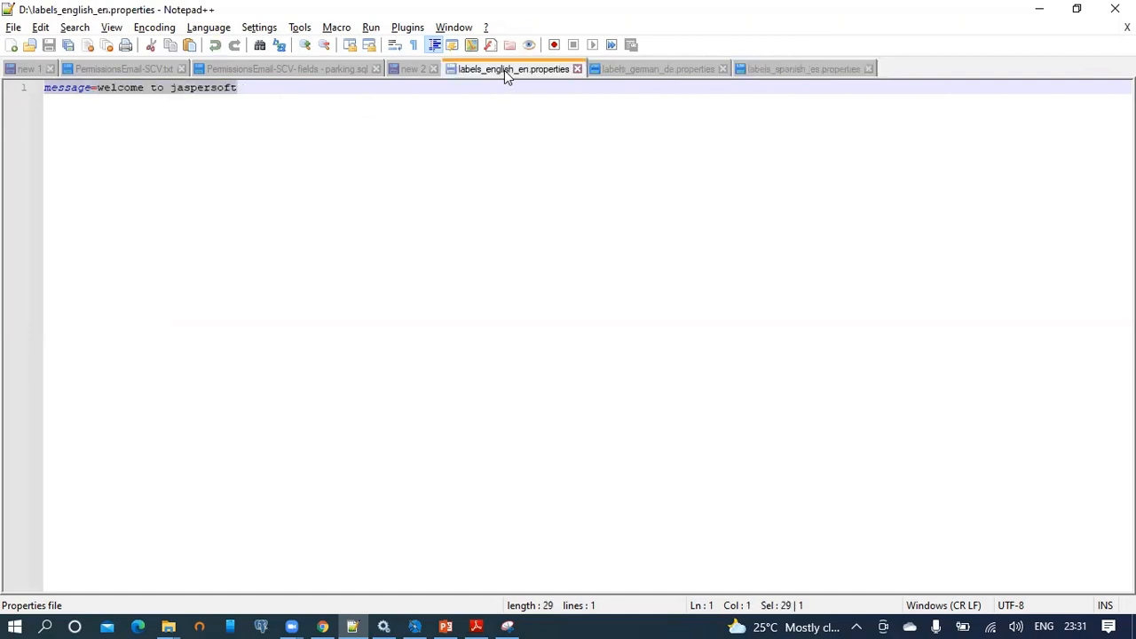
pyautogui.click(64, 94)
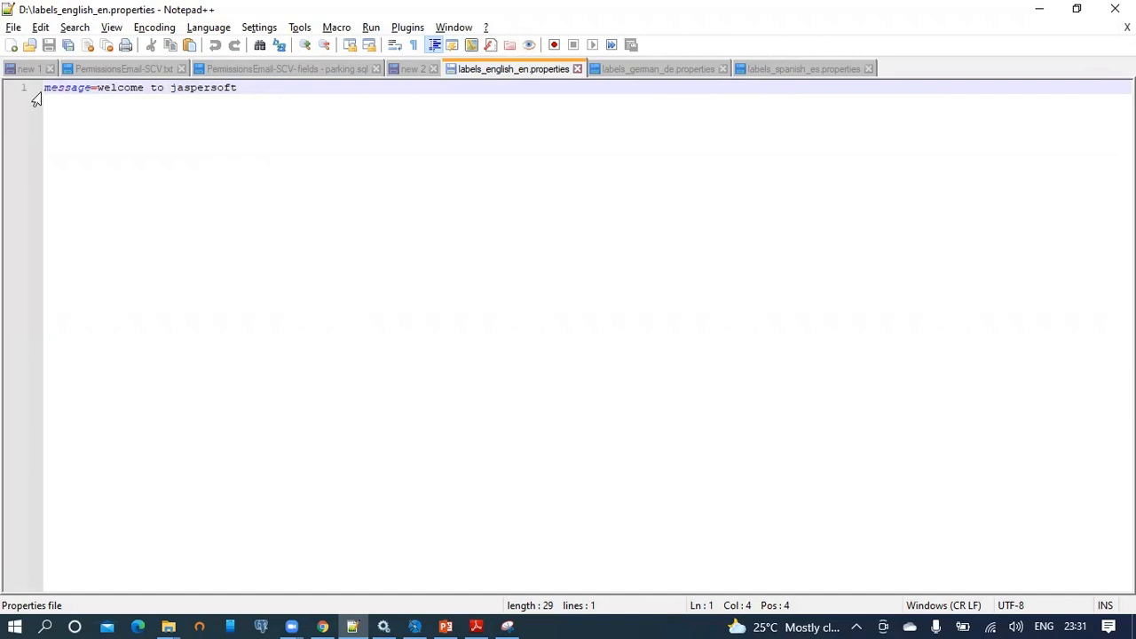
# Inspect the German and Spanish message text, finishing on the Spanish file.
pyautogui.click(632, 76)
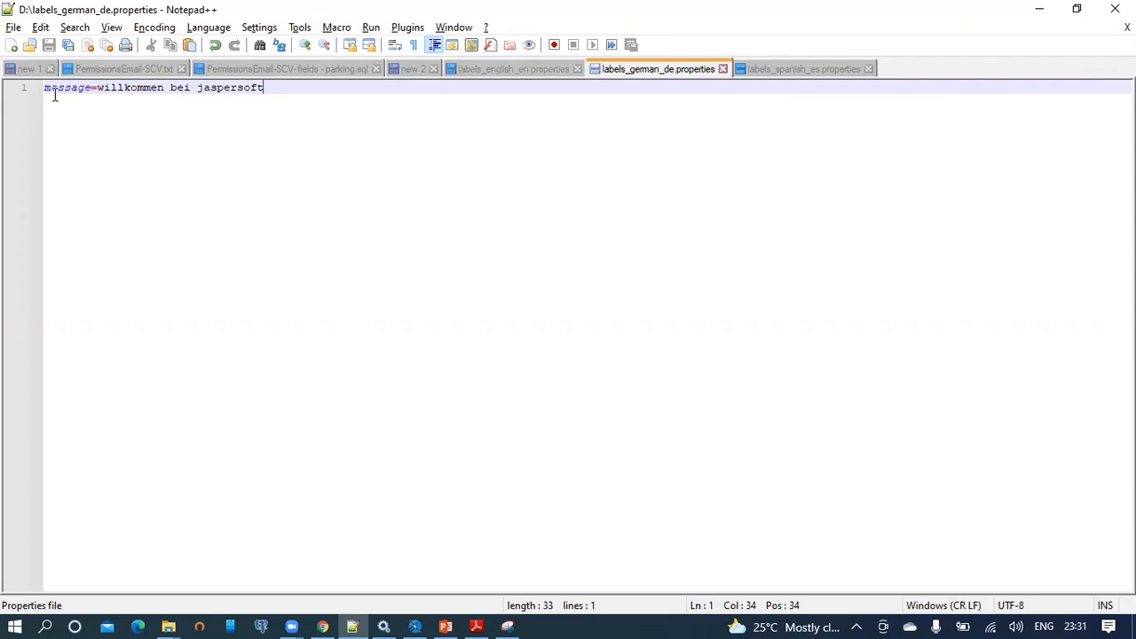
pyautogui.moveTo(45, 87); pyautogui.dragTo(271, 88)
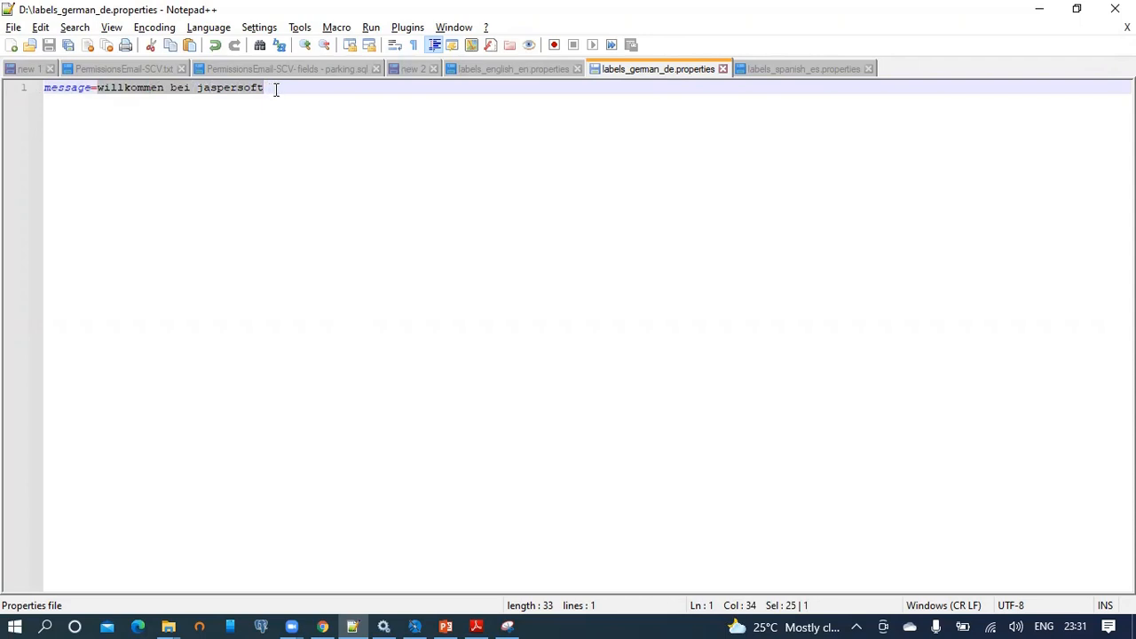
pyautogui.click(275, 88)
pyautogui.click(770, 69)
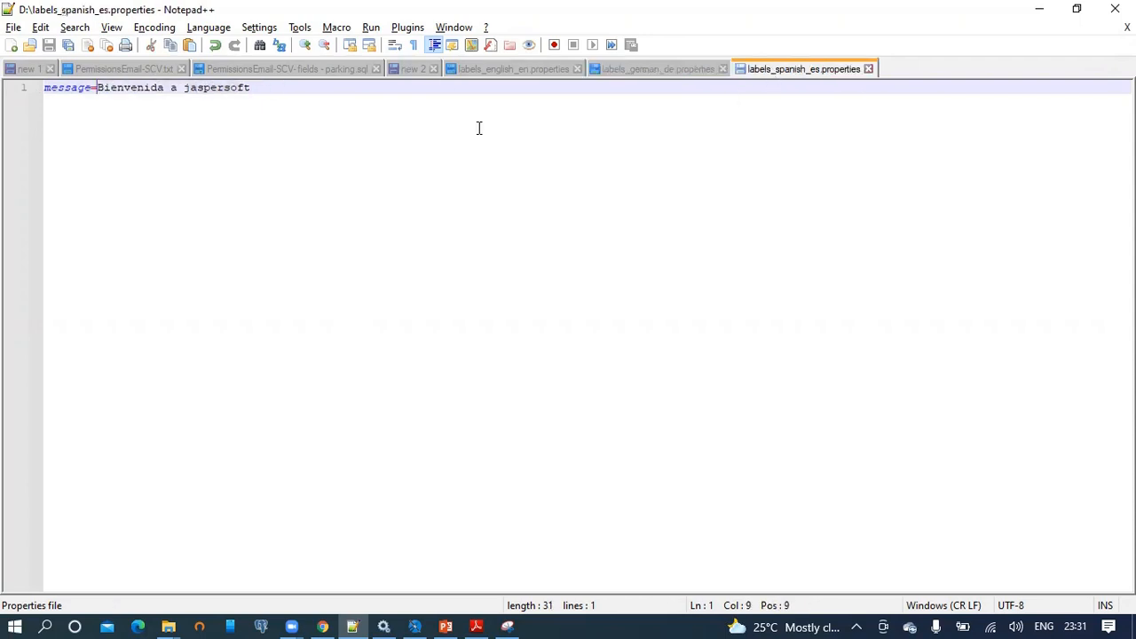
pyautogui.click(50, 89)
pyautogui.moveTo(98, 89); pyautogui.dragTo(263, 91)
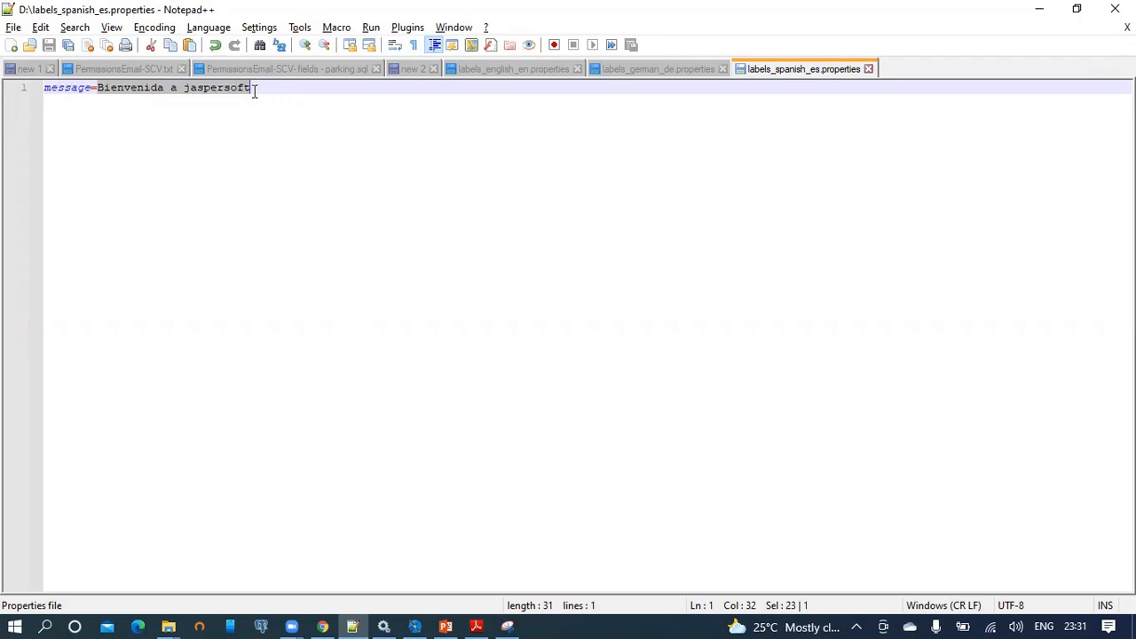
pyautogui.click(476, 71)
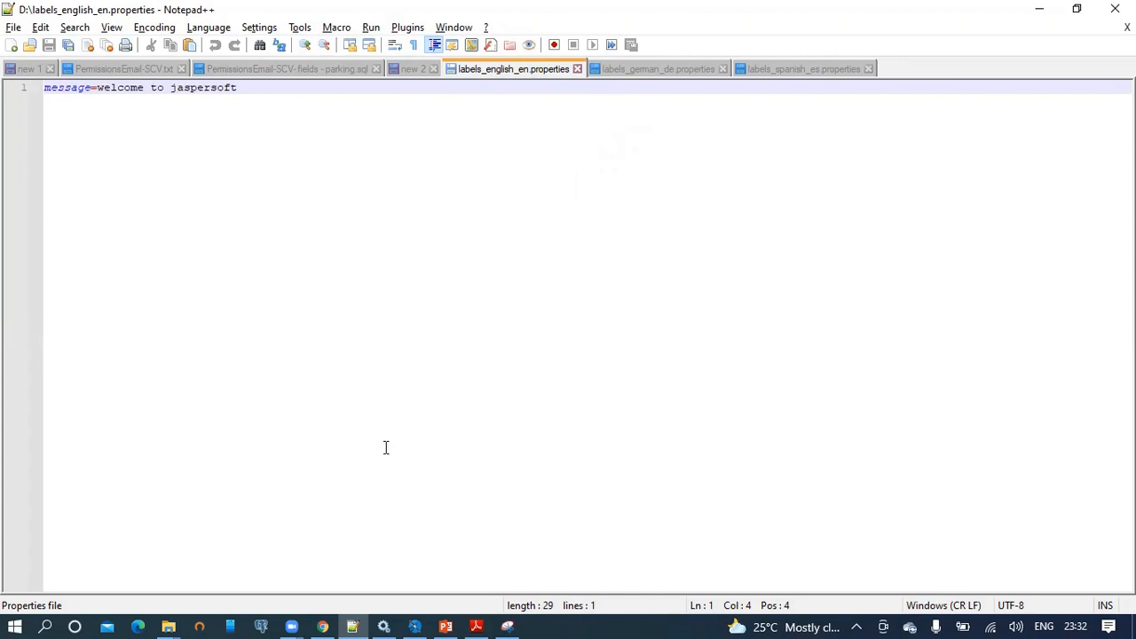
pyautogui.click(621, 68)
pyautogui.click(753, 71)
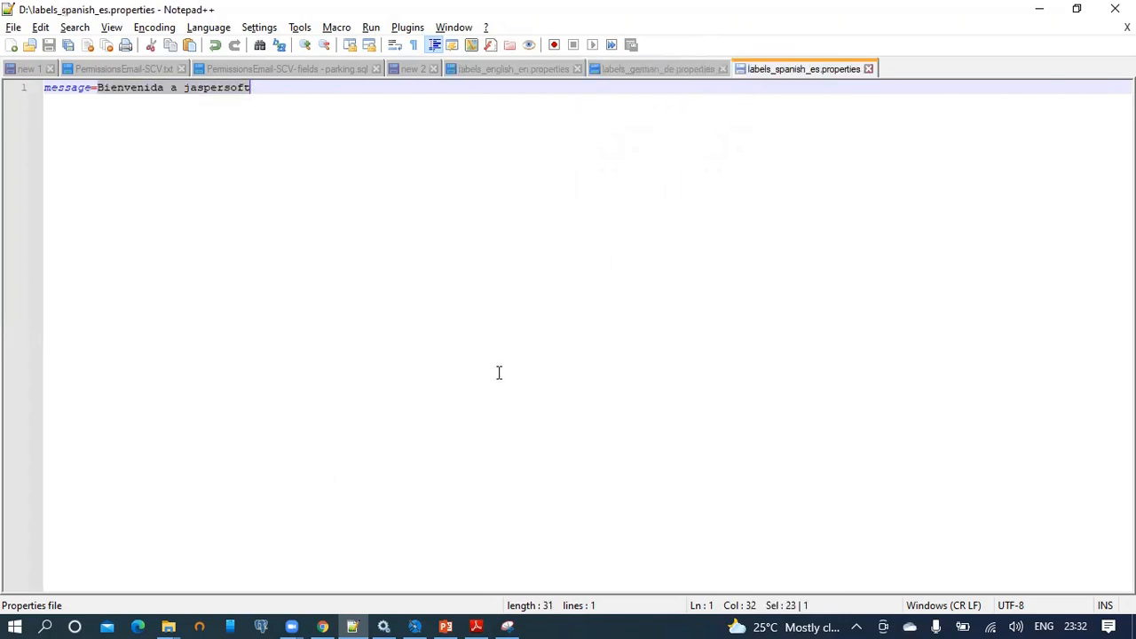
pyautogui.click(322, 621)
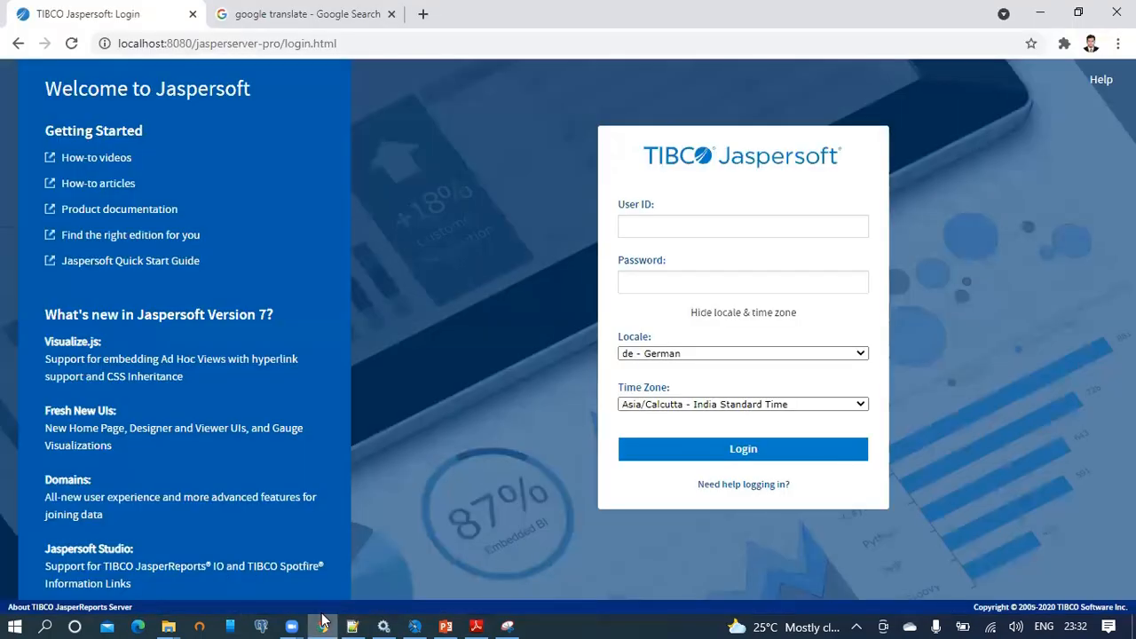
# Log in with the saved user ID, the account password, and English (United States) locale.
pyautogui.click(659, 227)
pyautogui.click(660, 258)
pyautogui.click(655, 282)
pyautogui.write('superuser')
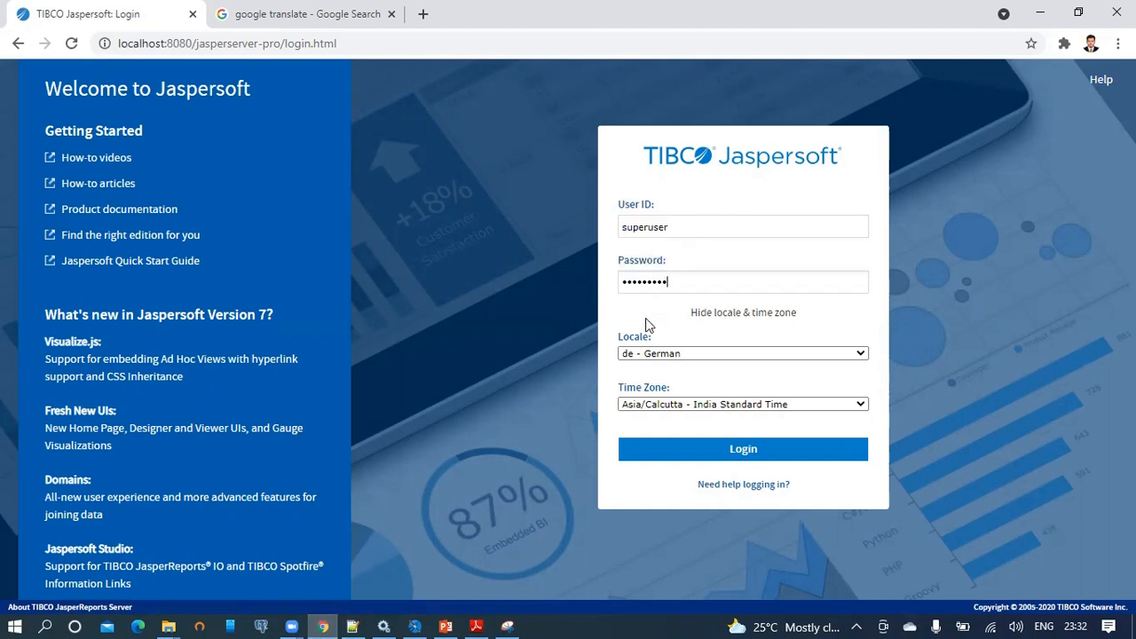
pyautogui.click(761, 355)
pyautogui.click(753, 375)
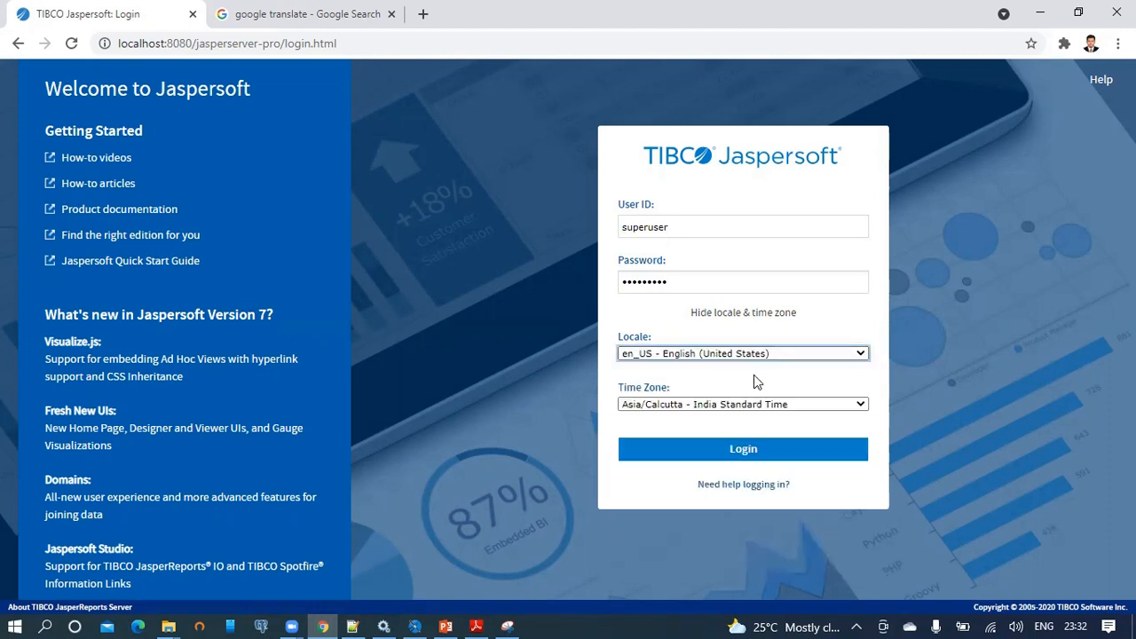
pyautogui.click(729, 451)
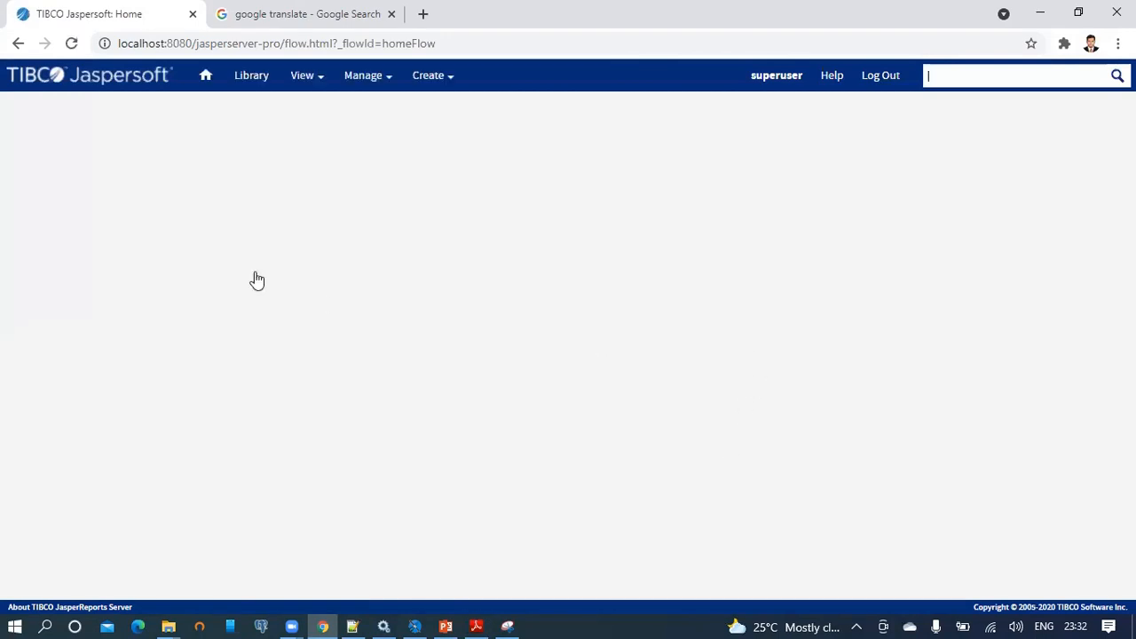
# Open the Resource Bundle2 report from the repository for editing.
pyautogui.moveTo(320, 78)
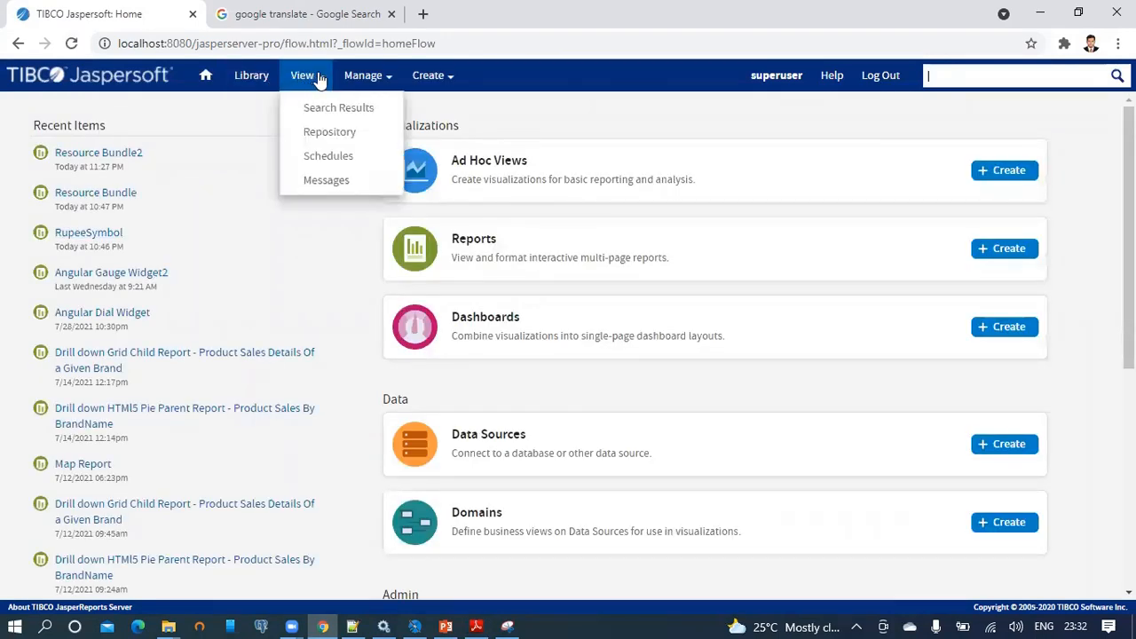
pyautogui.click(323, 133)
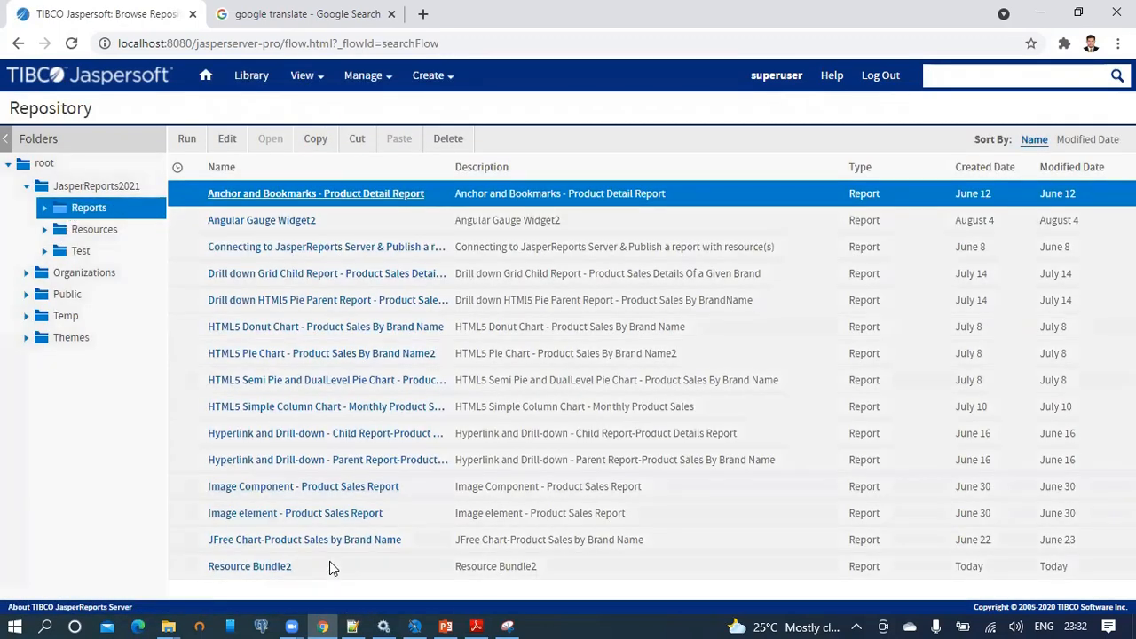
pyautogui.click(293, 568)
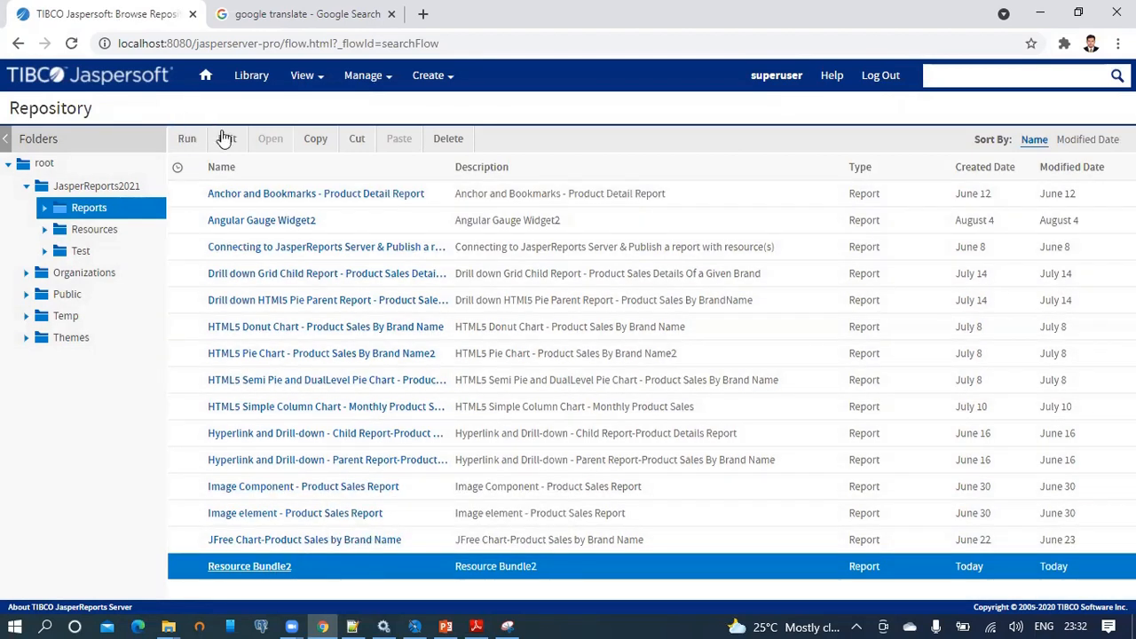
pyautogui.click(226, 139)
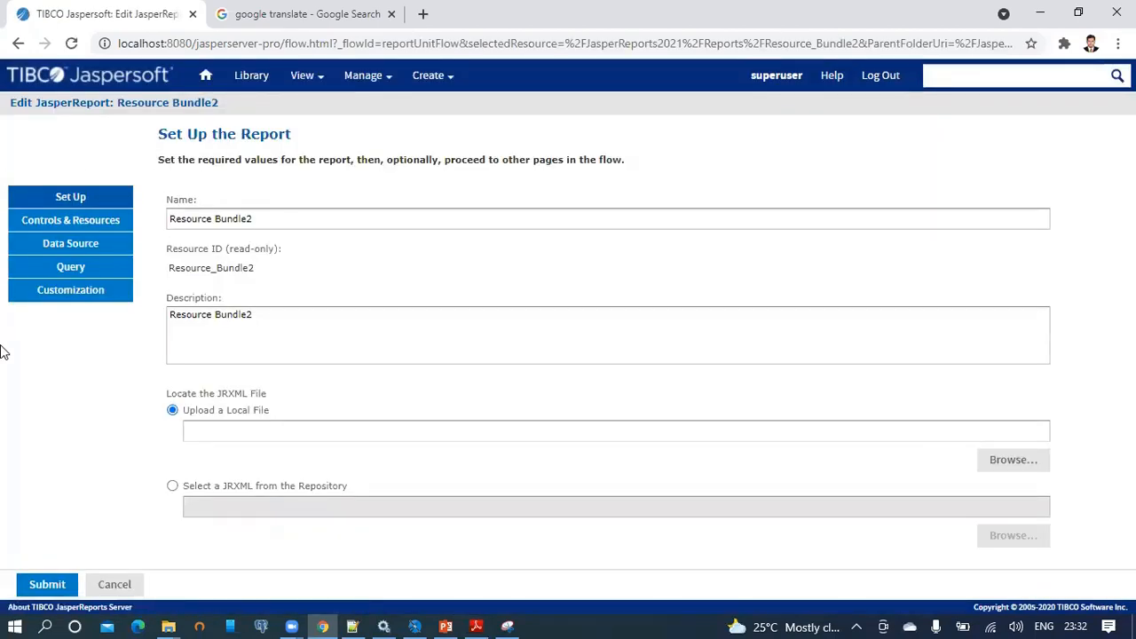
# Open Resource Bundle2's Controls & Resources page and choose Add Resource.
pyautogui.click(89, 223)
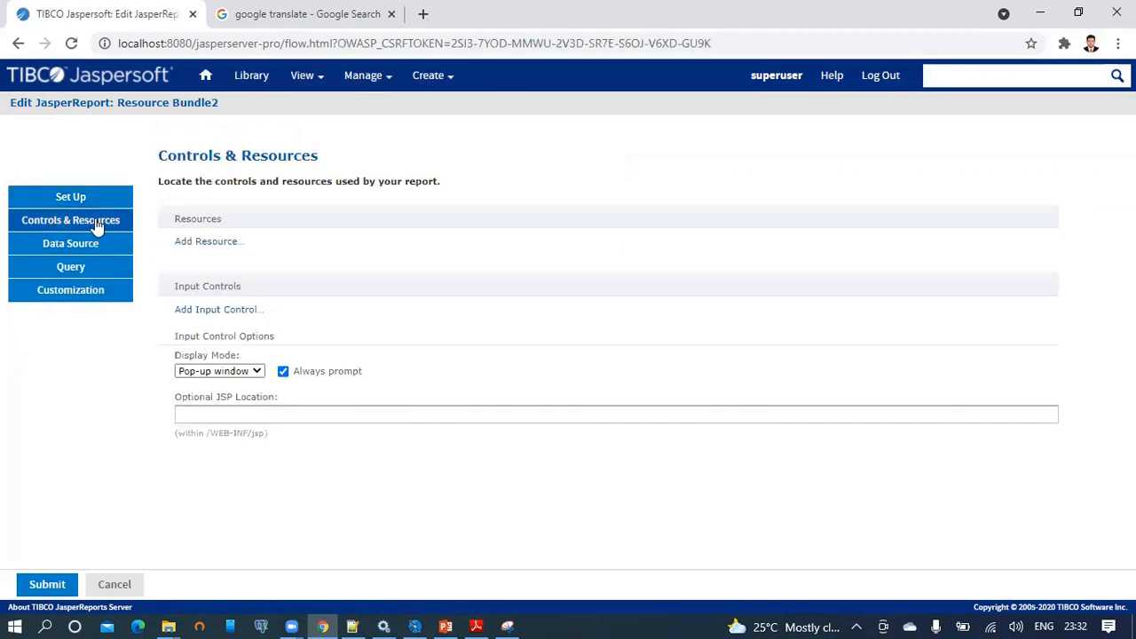
pyautogui.moveTo(164, 153); pyautogui.dragTo(324, 161)
pyautogui.moveTo(181, 232)
pyautogui.mouseDown()
pyautogui.moveTo(172, 229)
pyautogui.moveTo(178, 253)
pyautogui.mouseUp()
pyautogui.moveTo(261, 292); pyautogui.dragTo(169, 294)
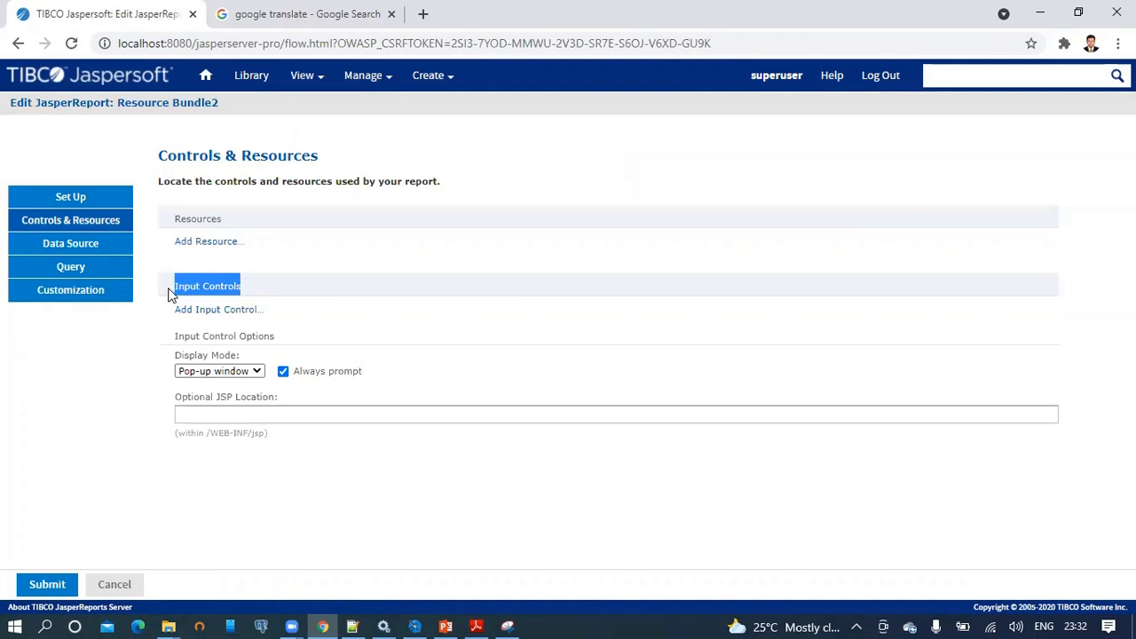
pyautogui.click(192, 263)
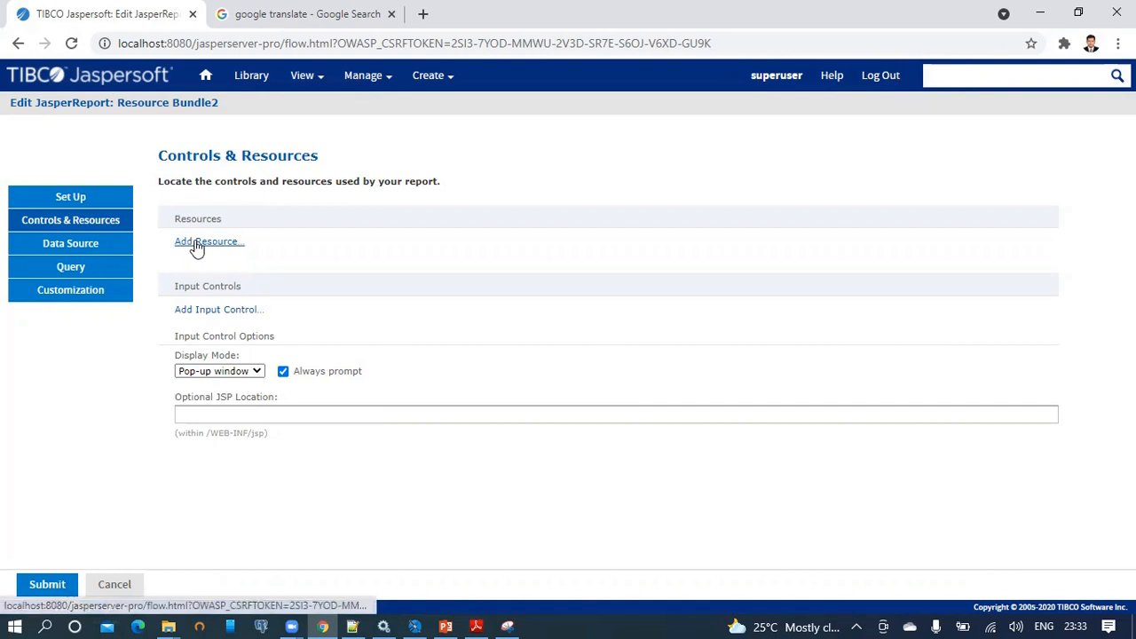
pyautogui.click(203, 243)
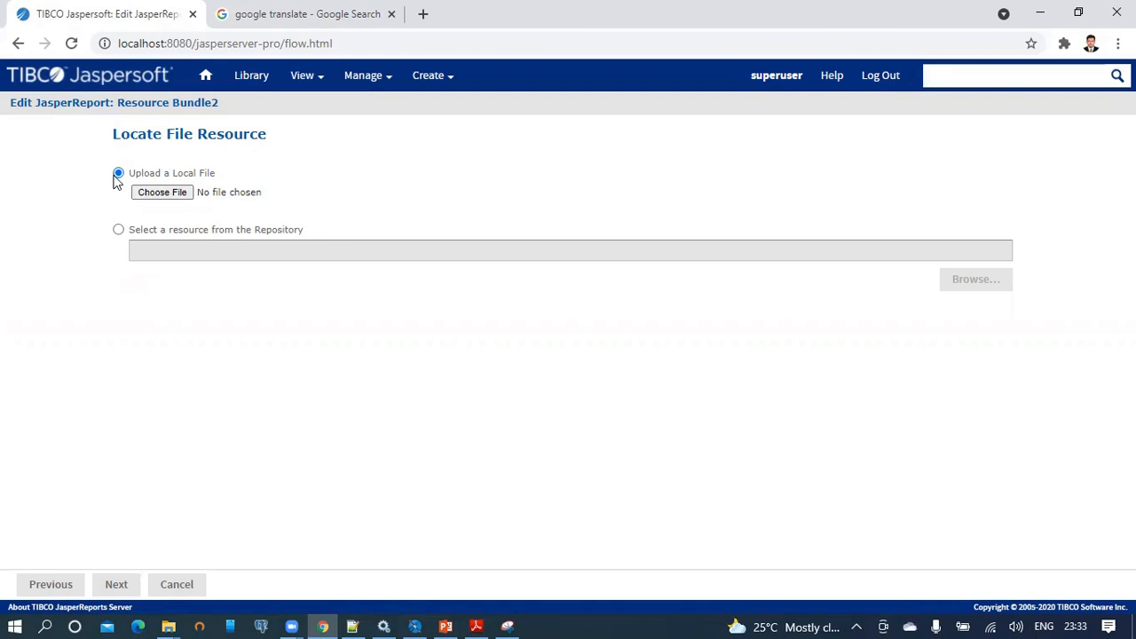
# Upload labels_english_en.properties from Local Disk (D:) as the new resource file.
pyautogui.click(162, 192)
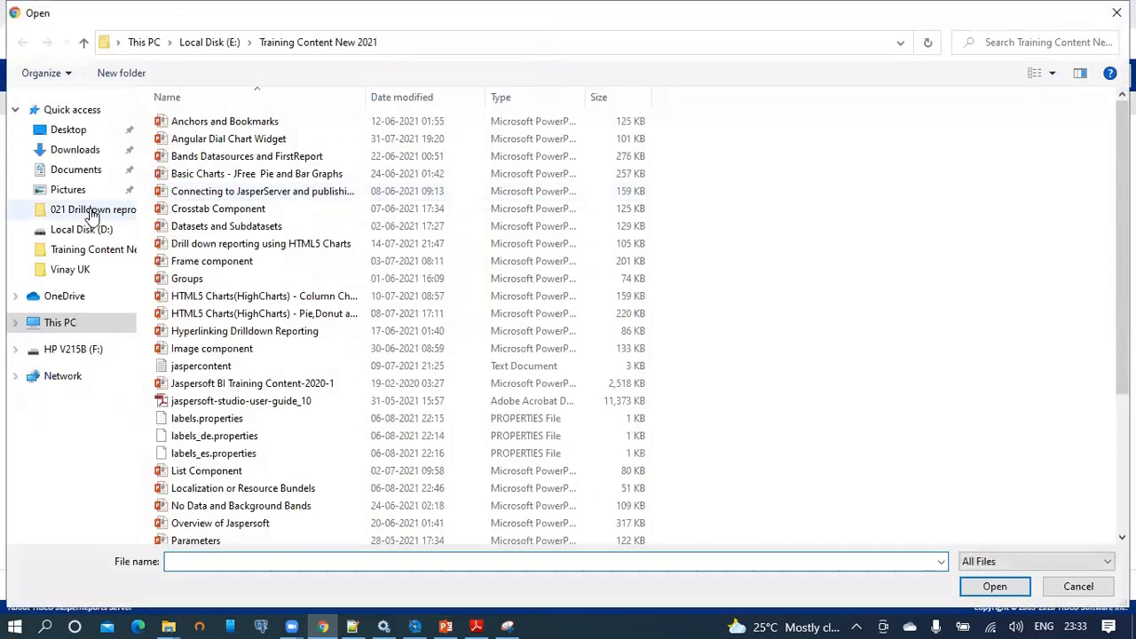
pyautogui.click(103, 231)
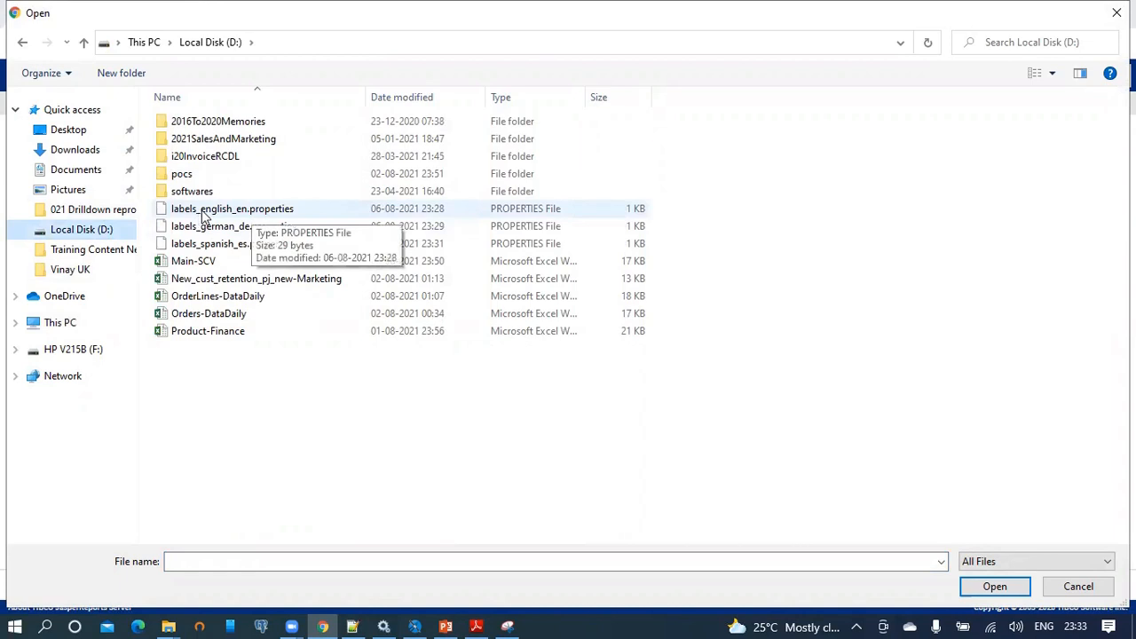
pyautogui.click(204, 212)
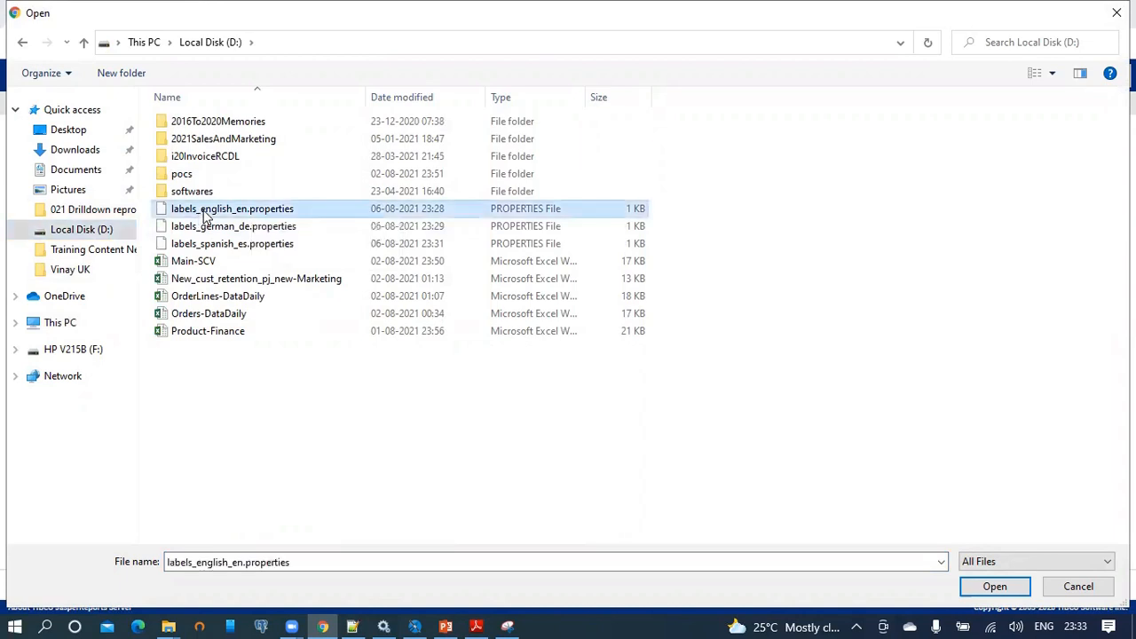
pyautogui.click(265, 561)
pyautogui.hotkey('ctrl', 'c')
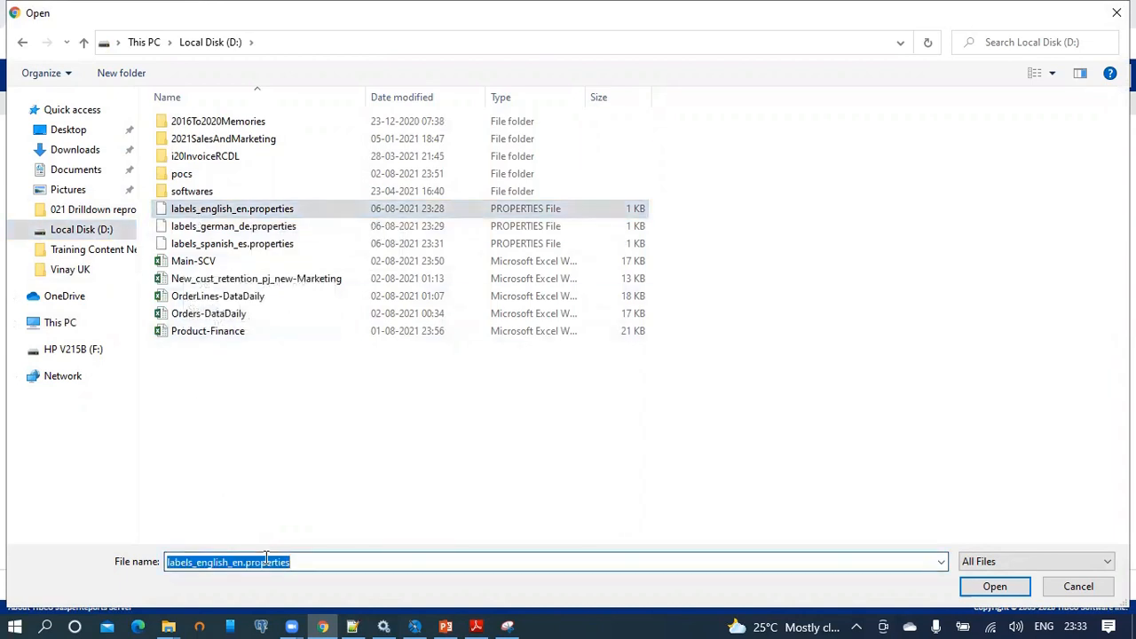
pyautogui.click(995, 588)
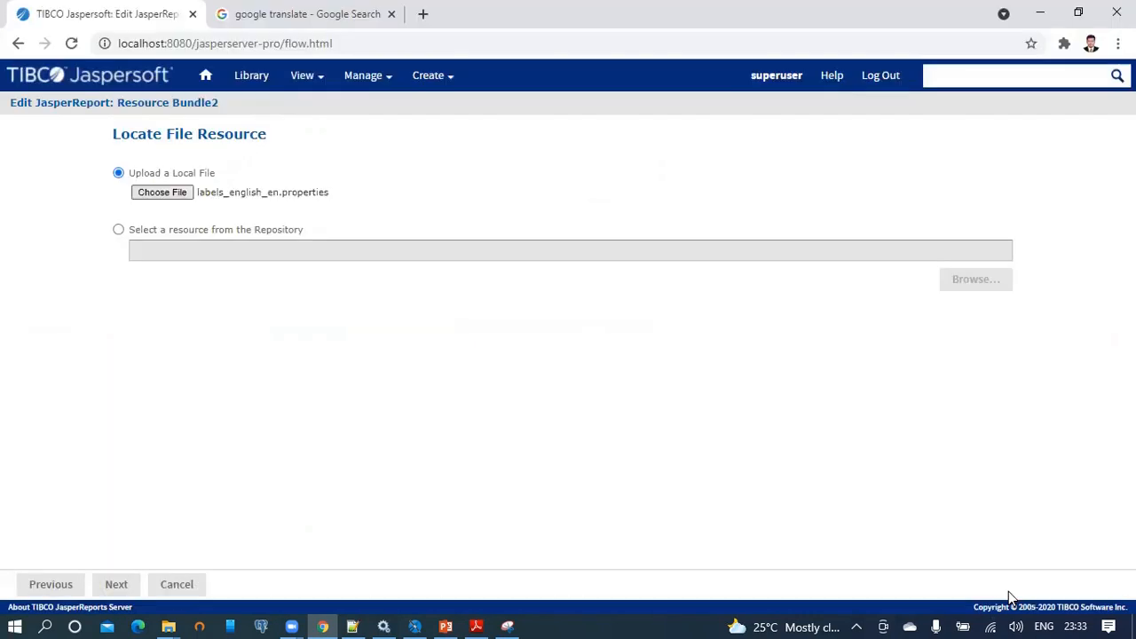
pyautogui.click(116, 584)
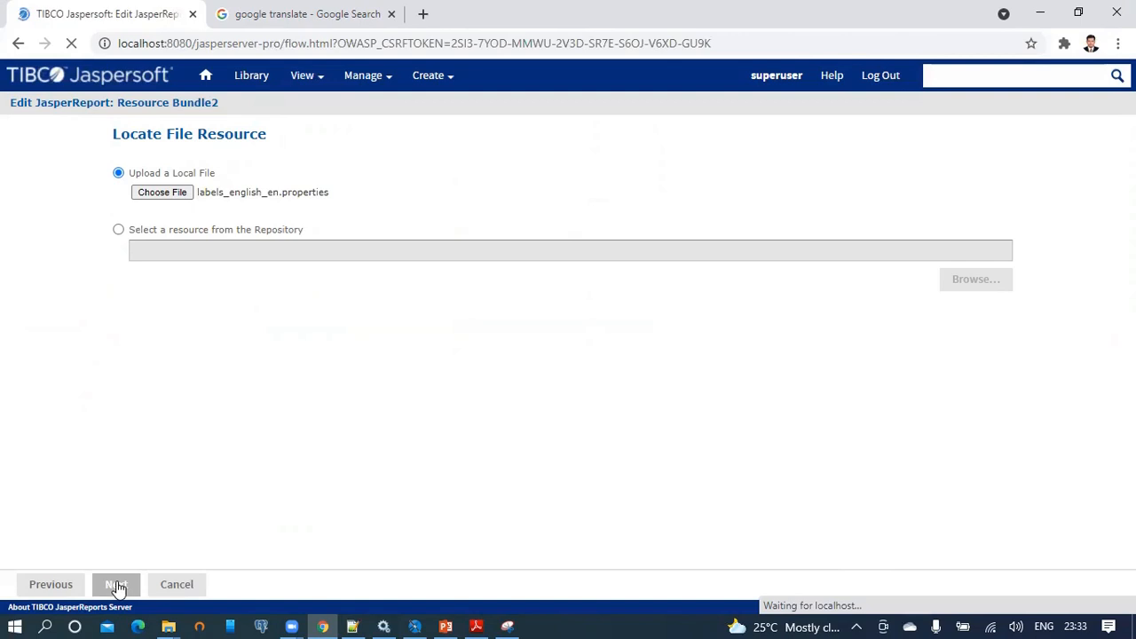
# Set the resource's name and description to labels_english_en.properties and save it.
pyautogui.click(168, 318)
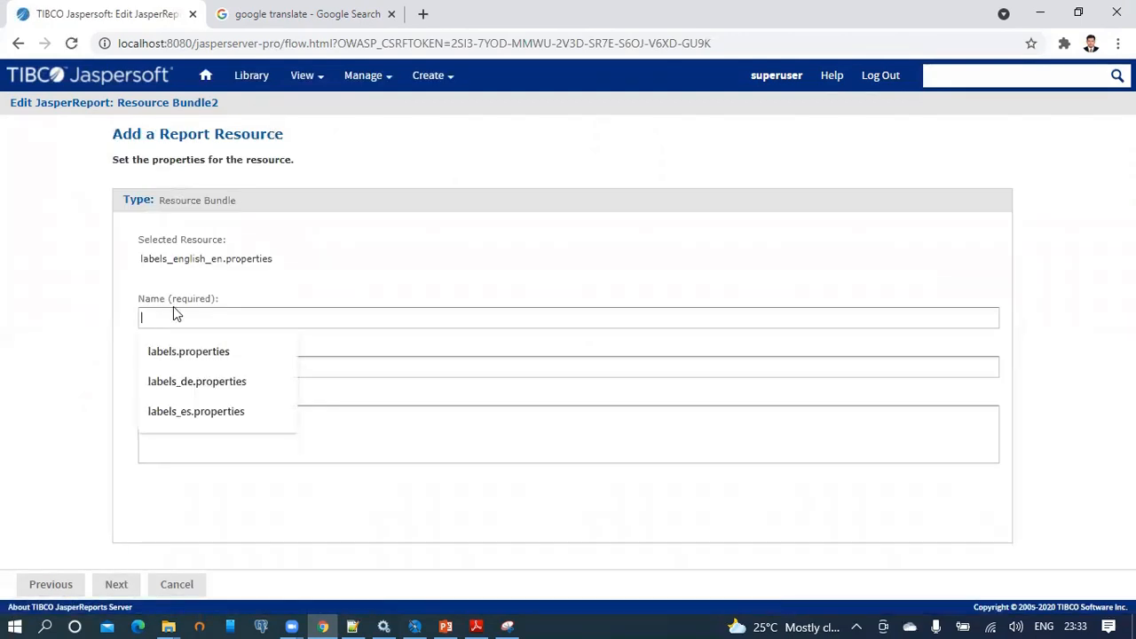
pyautogui.hotkey('ctrl', 'v')
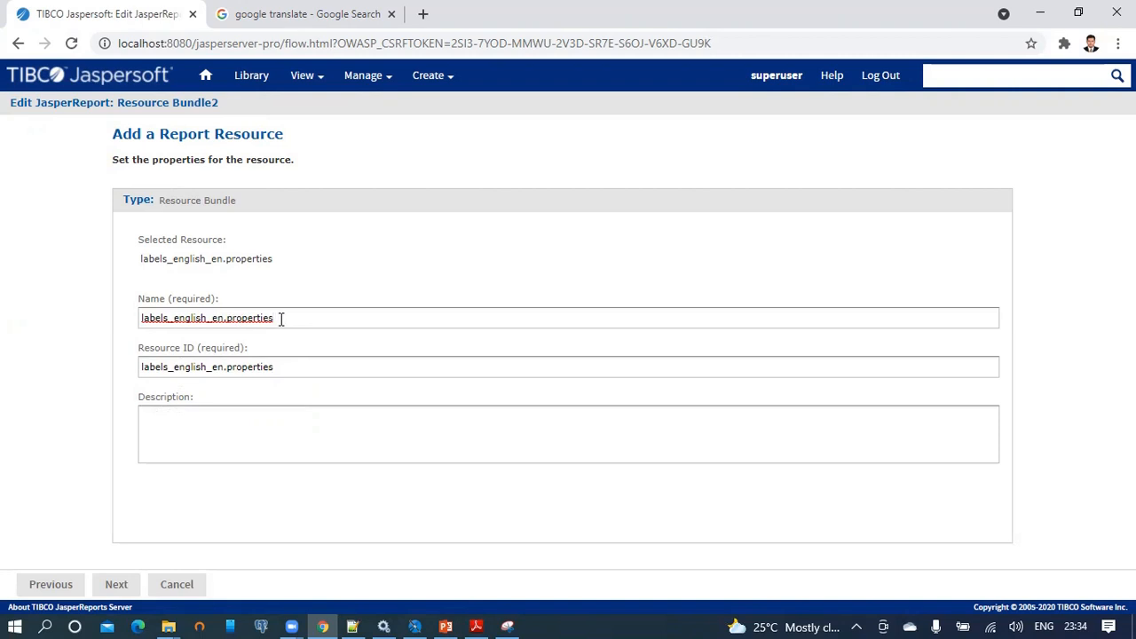
pyautogui.moveTo(281, 319); pyautogui.dragTo(133, 327)
pyautogui.hotkey('ctrl', 'c')
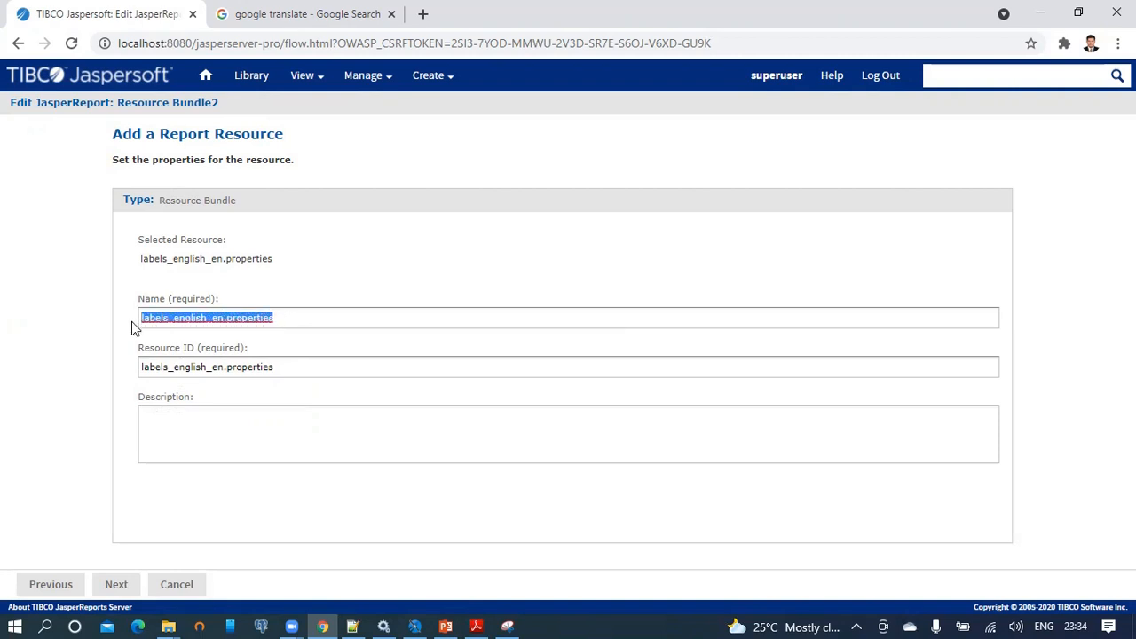
pyautogui.click(164, 431)
pyautogui.hotkey('ctrl', 'v')
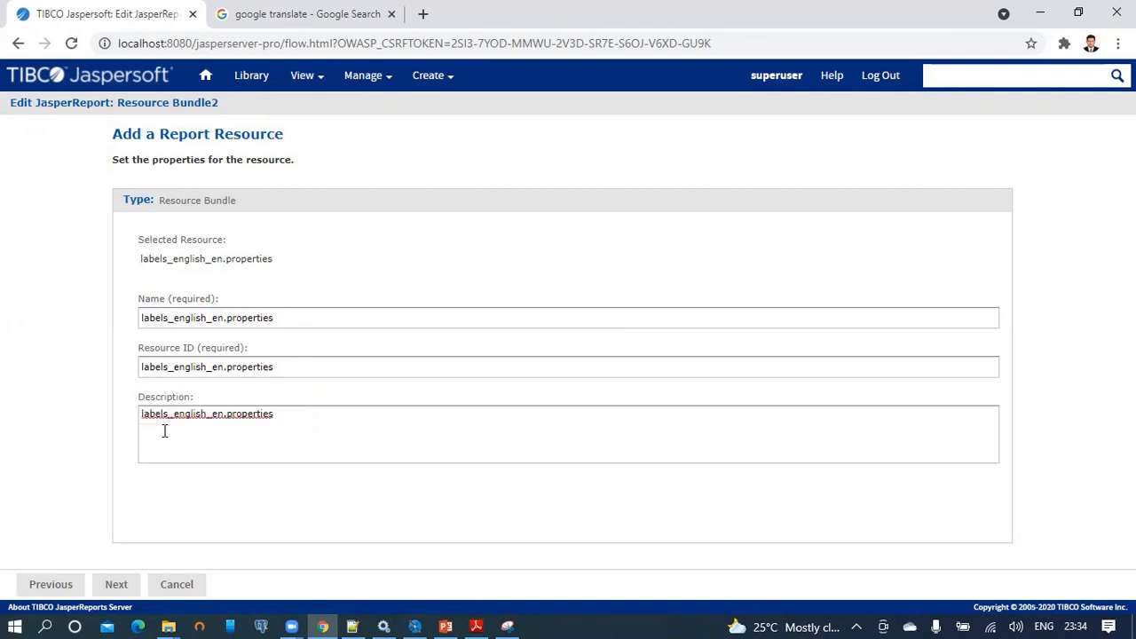
pyautogui.click(116, 584)
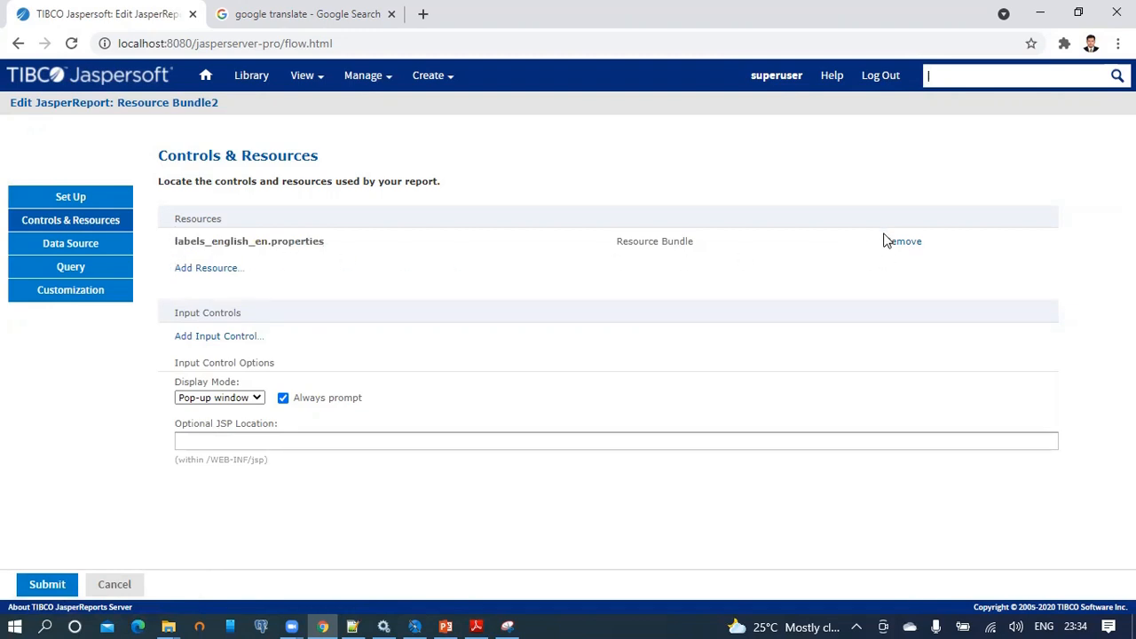
# Add another resource by uploading labels_german_de.properties from Local Disk (D:).
pyautogui.click(201, 269)
pyautogui.click(183, 195)
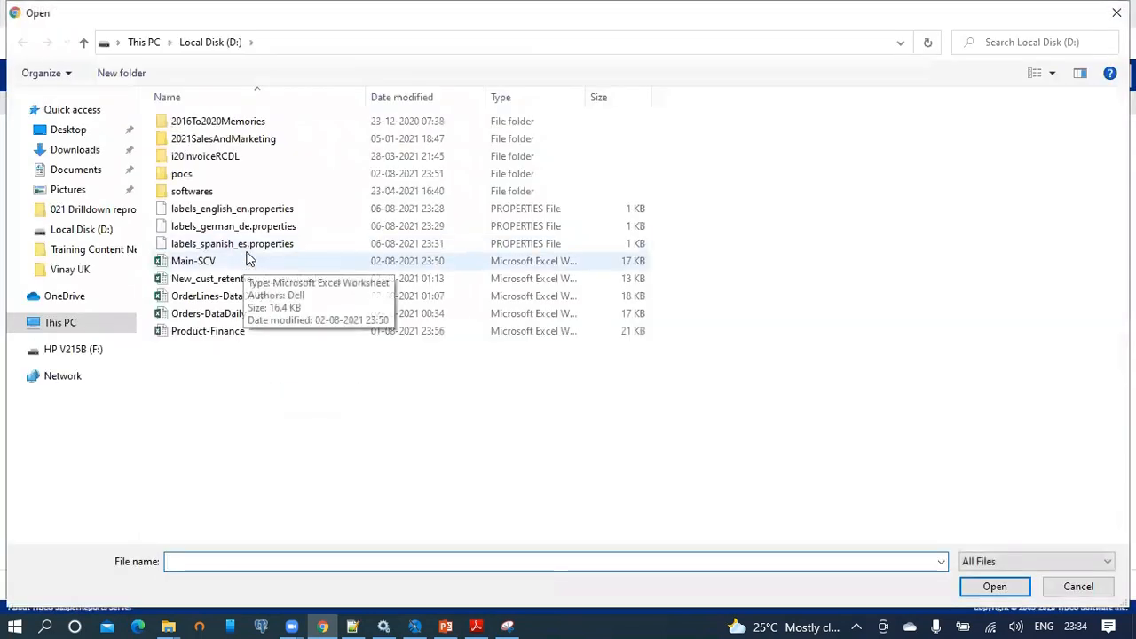
pyautogui.click(256, 229)
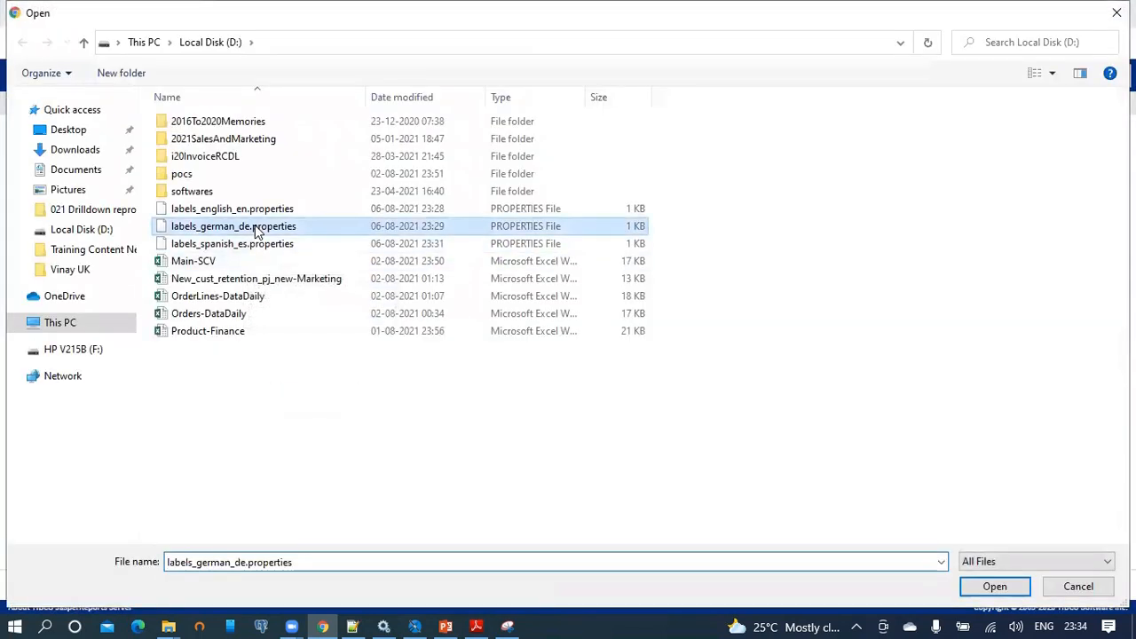
pyautogui.doubleClick(282, 563)
pyautogui.hotkey('ctrl', 'c')
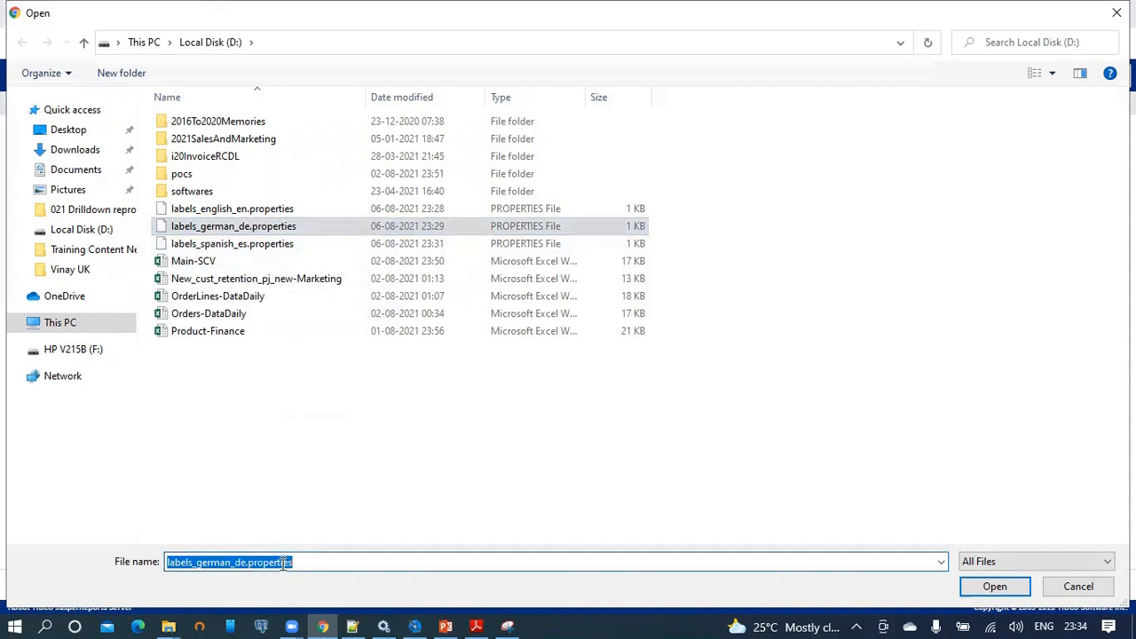
pyautogui.click(992, 587)
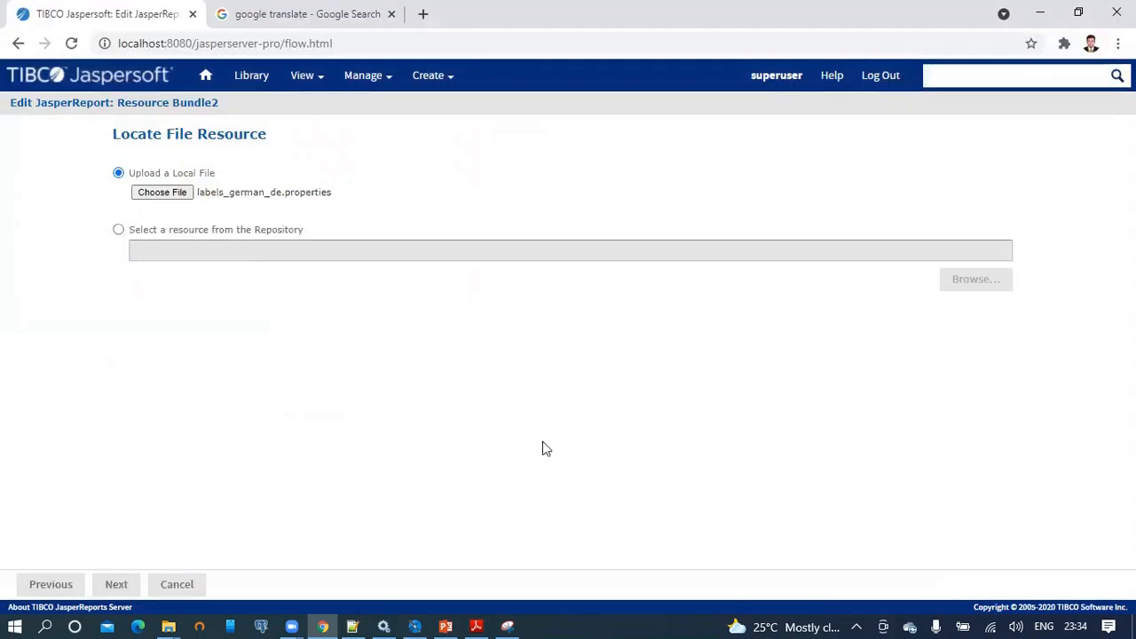
pyautogui.click(116, 584)
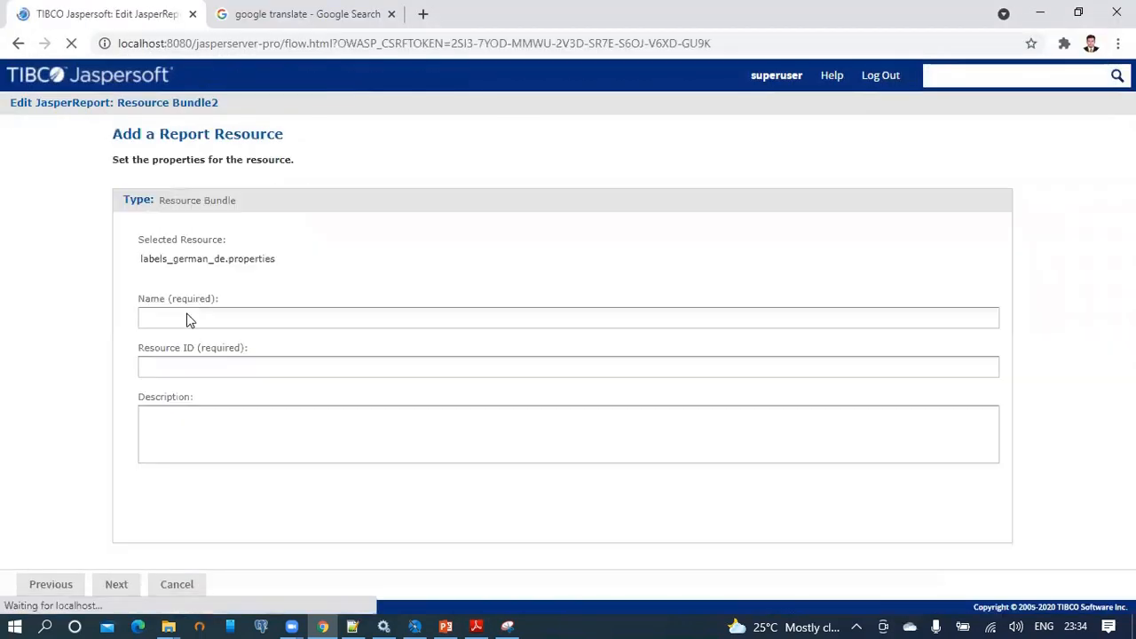
# Set the resource's name and description to labels_german_de.properties and save it.
pyautogui.click(170, 318)
pyautogui.hotkey('ctrl', 'v')
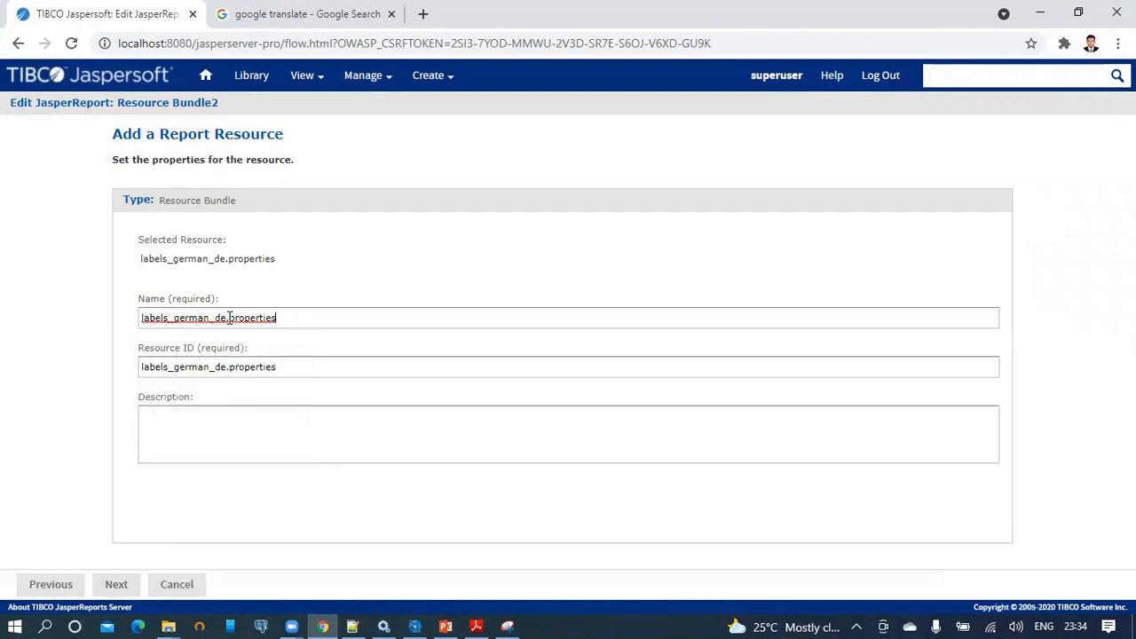
pyautogui.click(223, 441)
pyautogui.hotkey('ctrl', 'v')
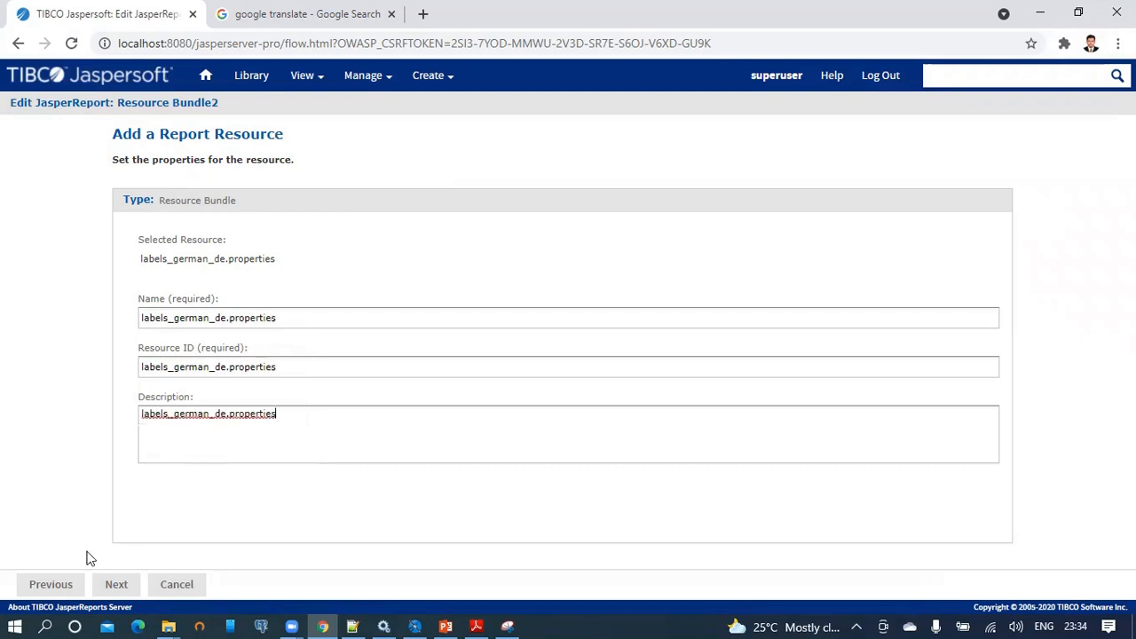
pyautogui.click(116, 586)
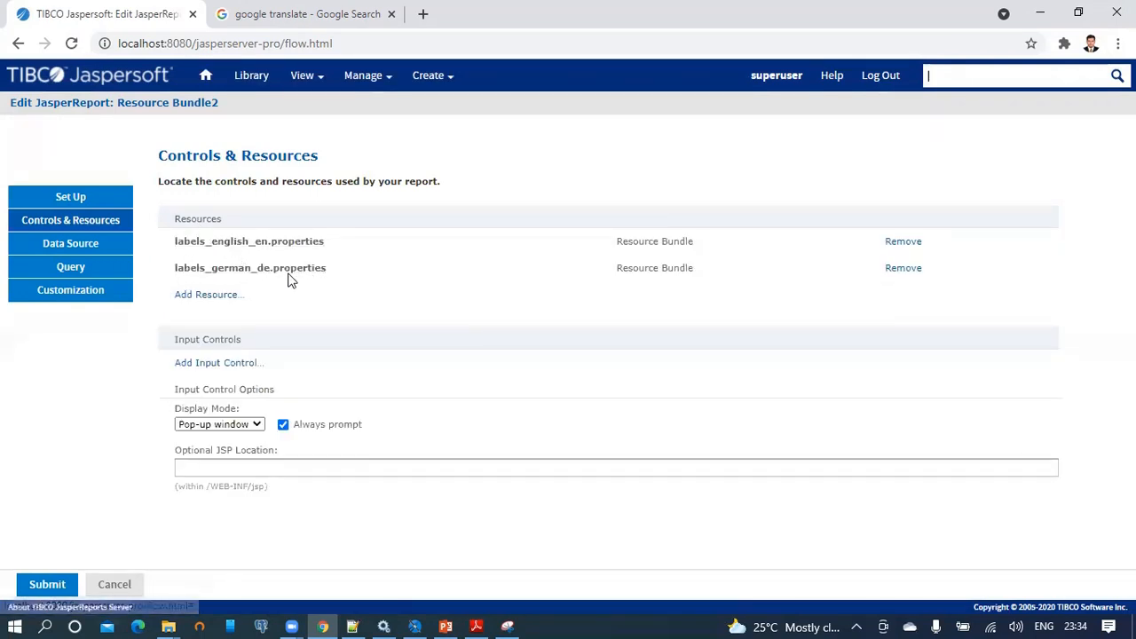
# Add a third resource by uploading labels_spanish_es.properties from Local Disk (D:).
pyautogui.click(207, 298)
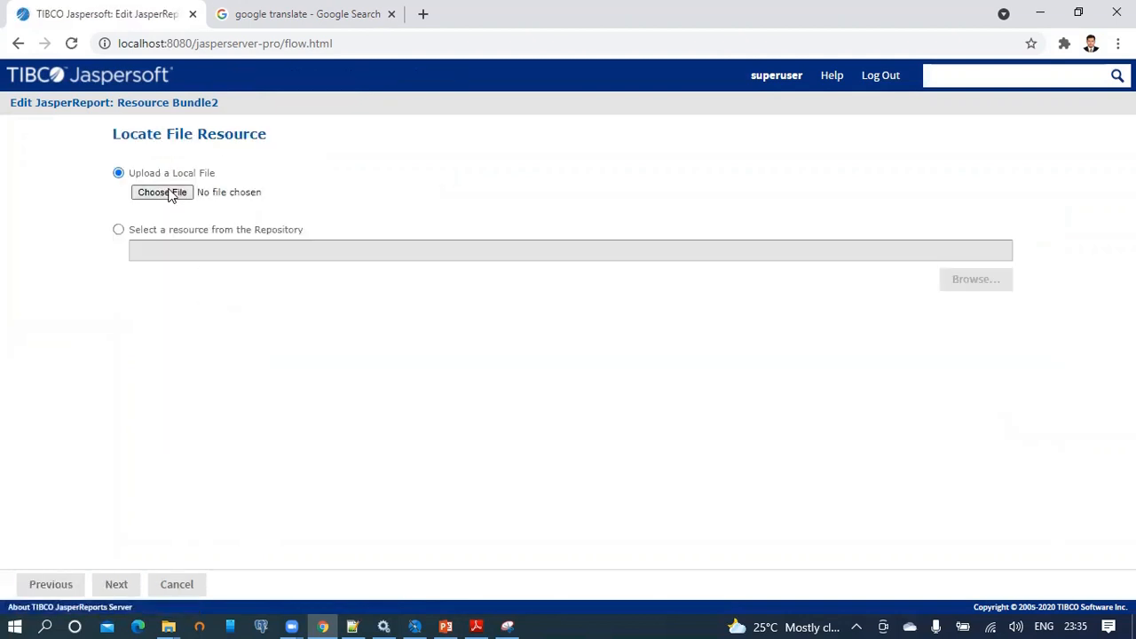
pyautogui.click(169, 193)
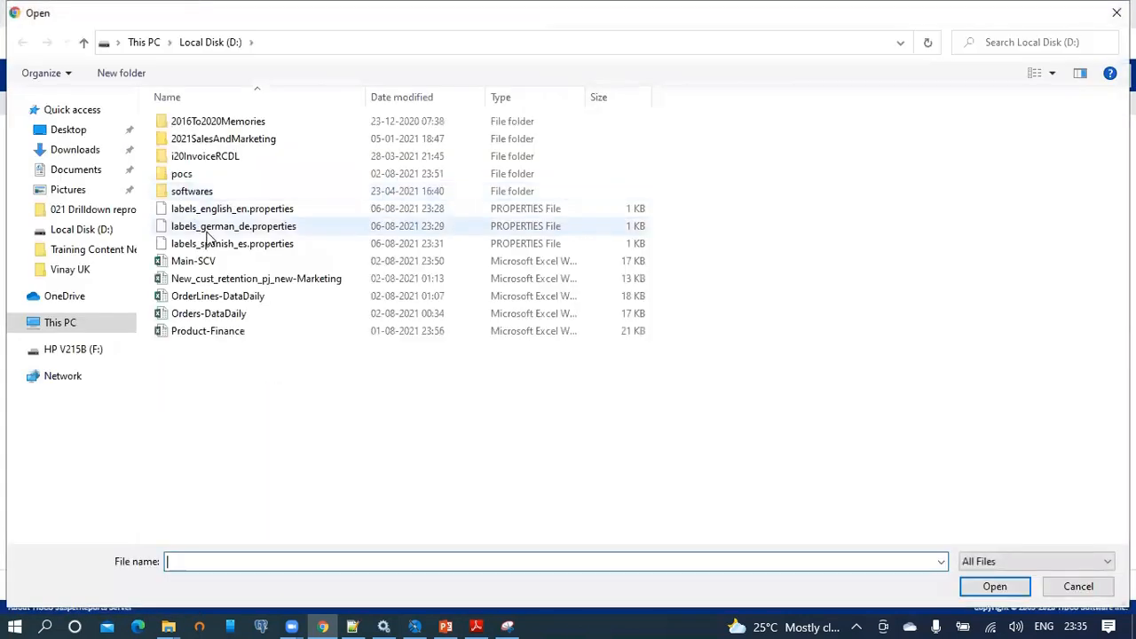
pyautogui.click(216, 248)
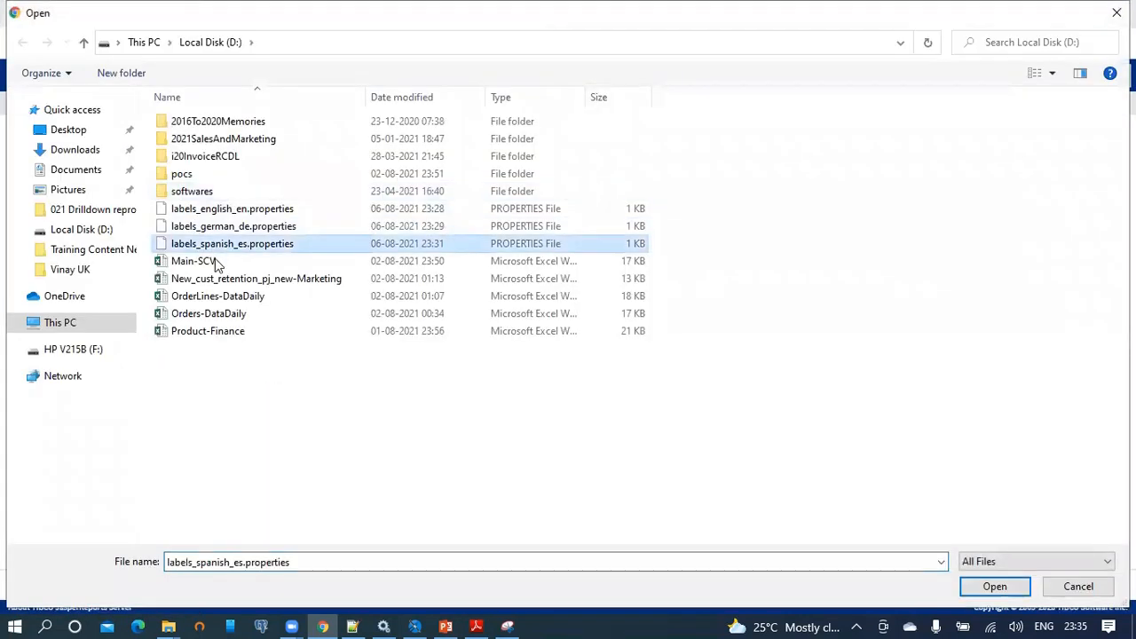
pyautogui.doubleClick(277, 564)
pyautogui.hotkey('ctrl', 'c')
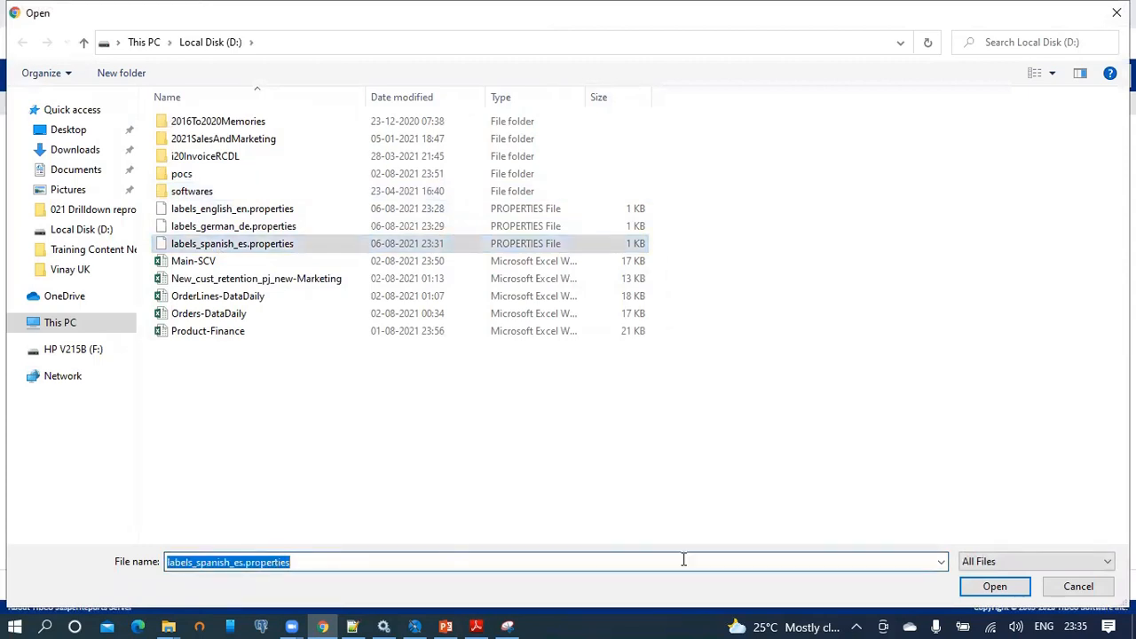
pyautogui.click(983, 592)
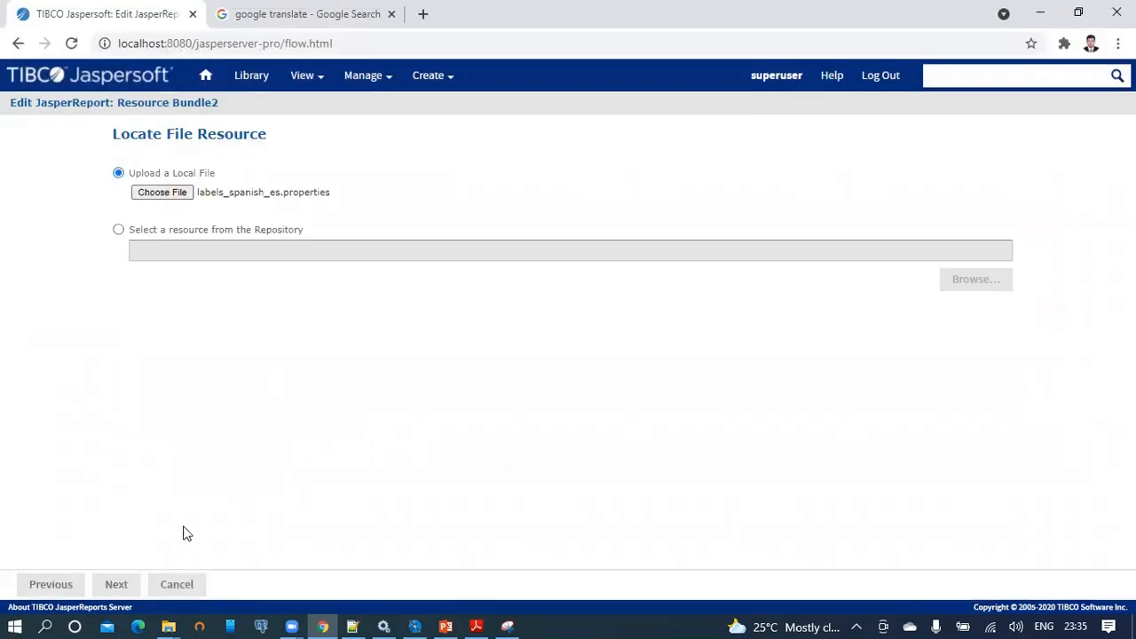
pyautogui.click(116, 584)
# Name and describe it labels_spanish_es.properties, save it, and submit the report.
pyautogui.click(218, 317)
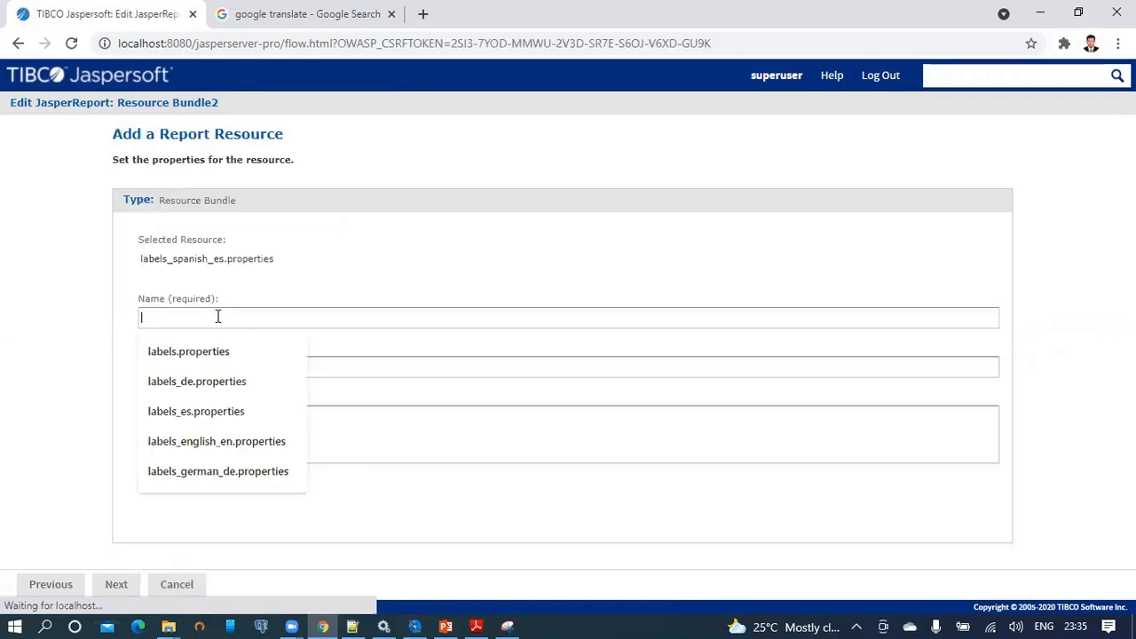
pyautogui.click(193, 322)
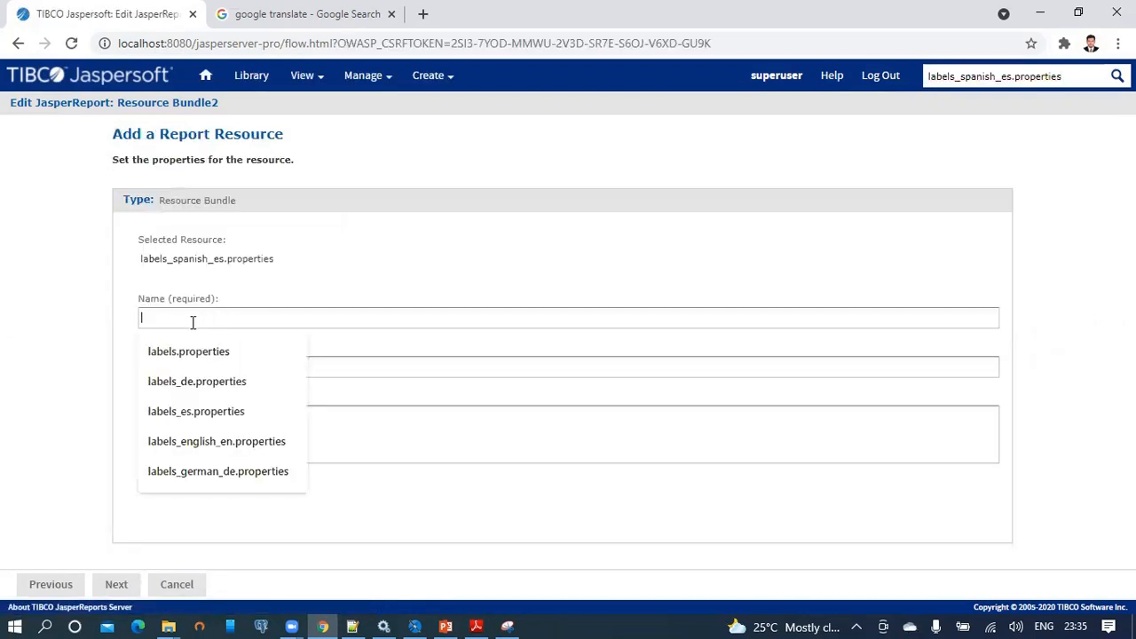
pyautogui.hotkey('ctrl', 'v')
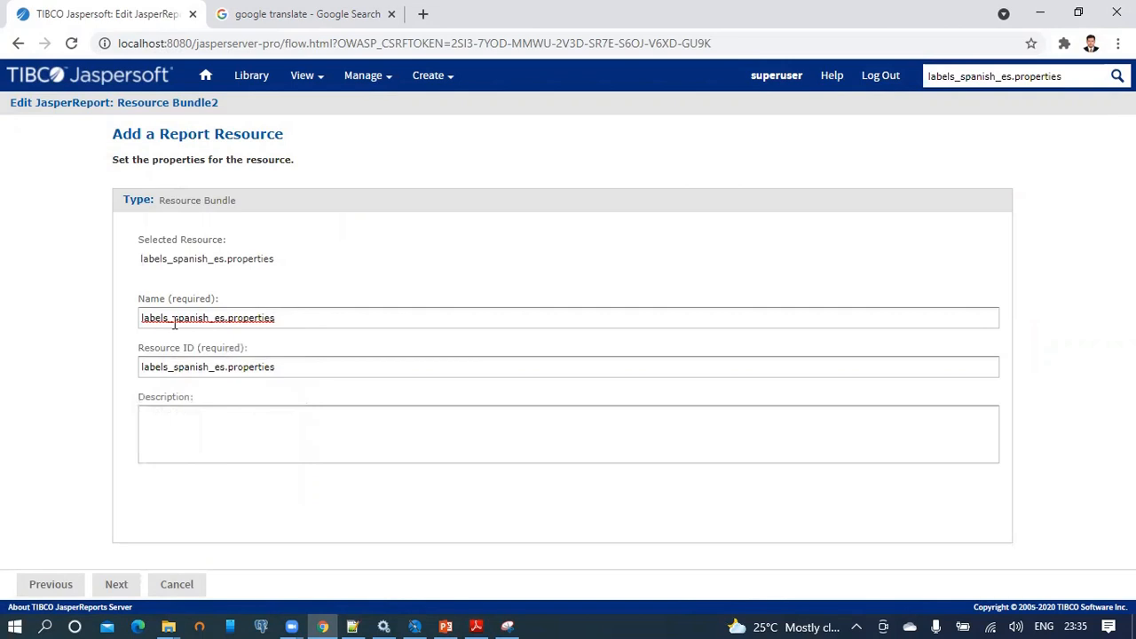
pyautogui.click(202, 434)
pyautogui.hotkey('ctrl', 'v')
pyautogui.click(117, 584)
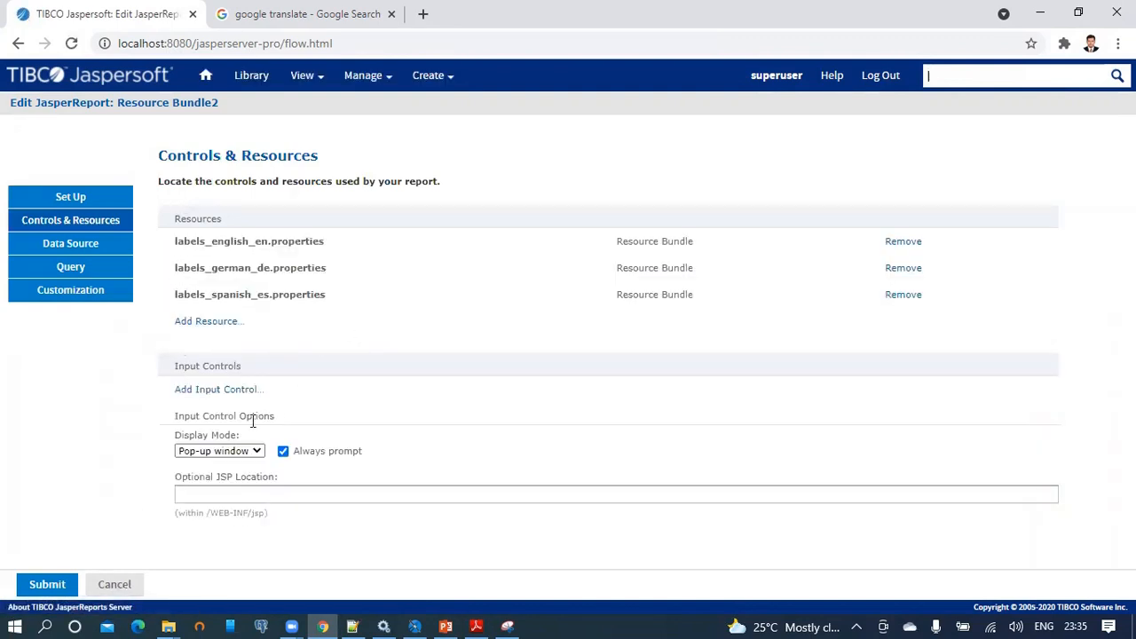
pyautogui.click(52, 588)
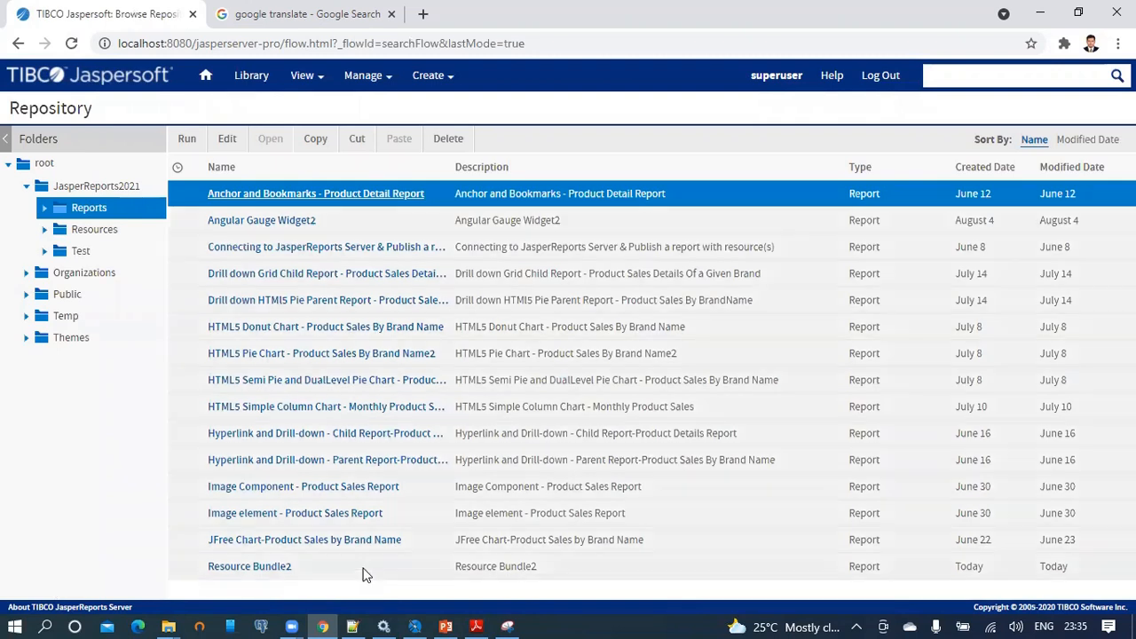
# Select Resource Bundle2 in the server repository, then show Jaspersoft Studio's Repository Explorer.
pyautogui.click(365, 568)
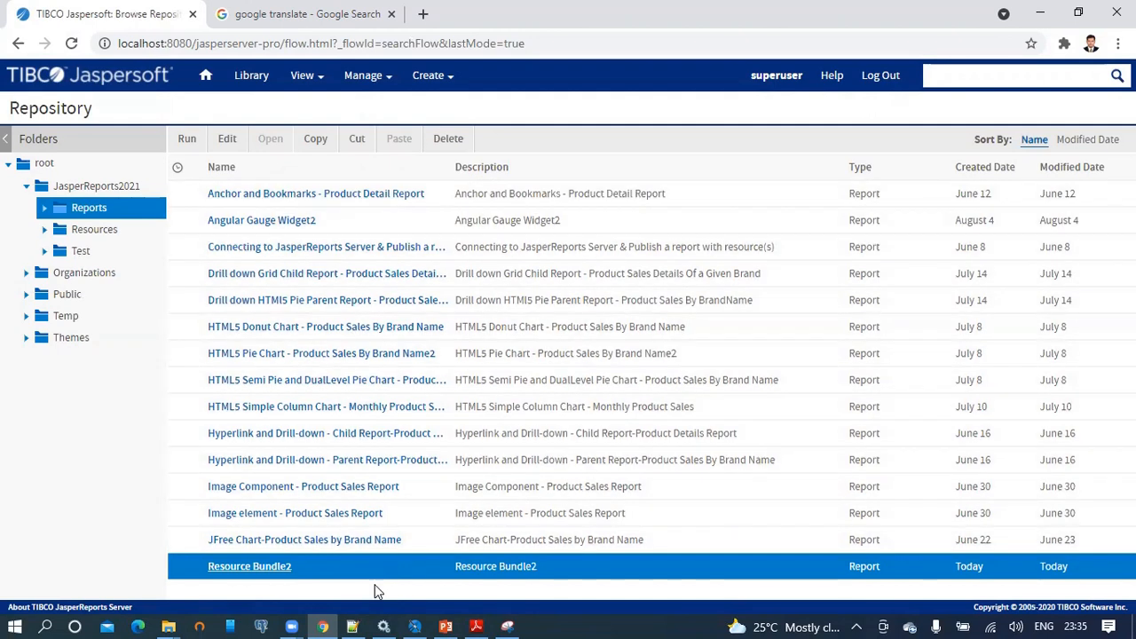
pyautogui.click(414, 625)
pyautogui.click(35, 67)
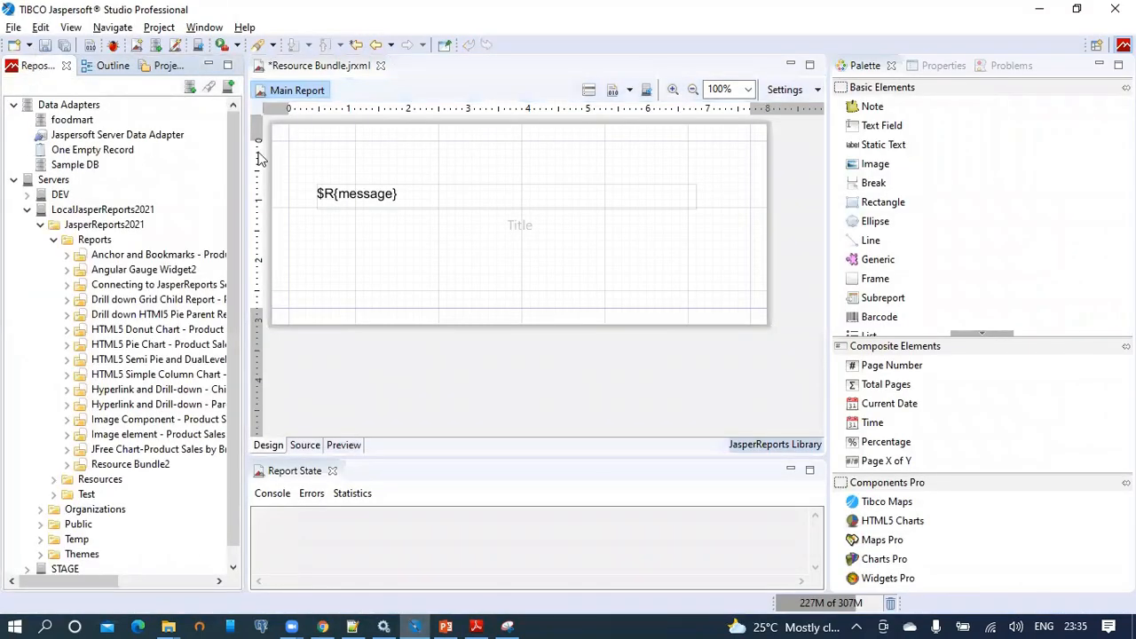
# Refresh the server's Reports folder and expand Resource Bundle2 in a widened tree.
pyautogui.click(96, 241)
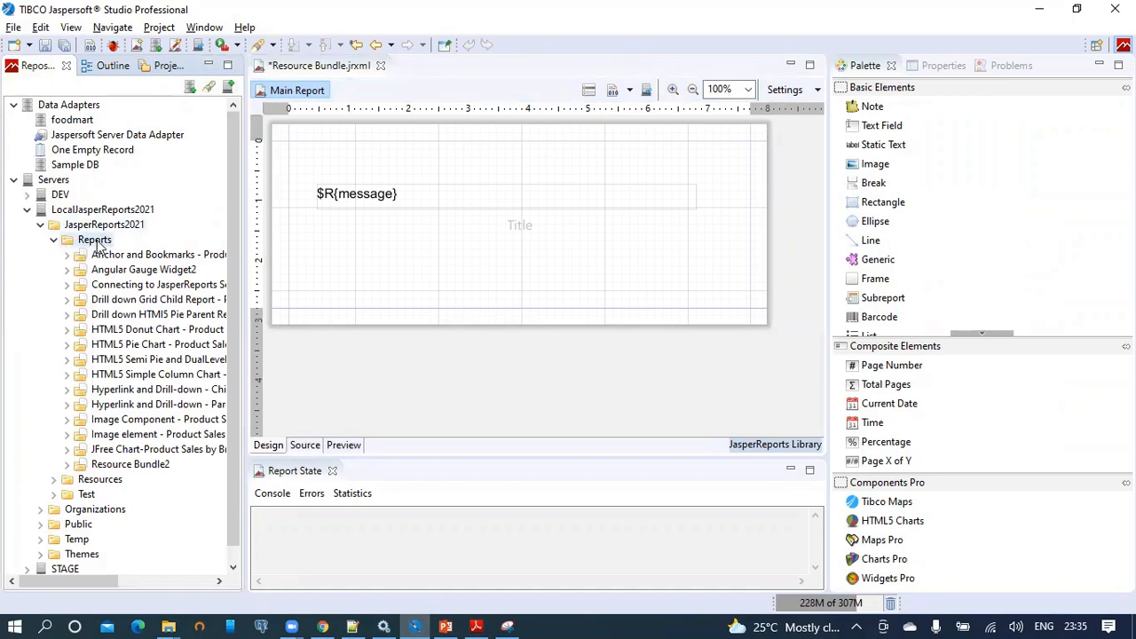
pyautogui.rightClick(98, 241)
pyautogui.click(142, 385)
pyautogui.click(102, 469)
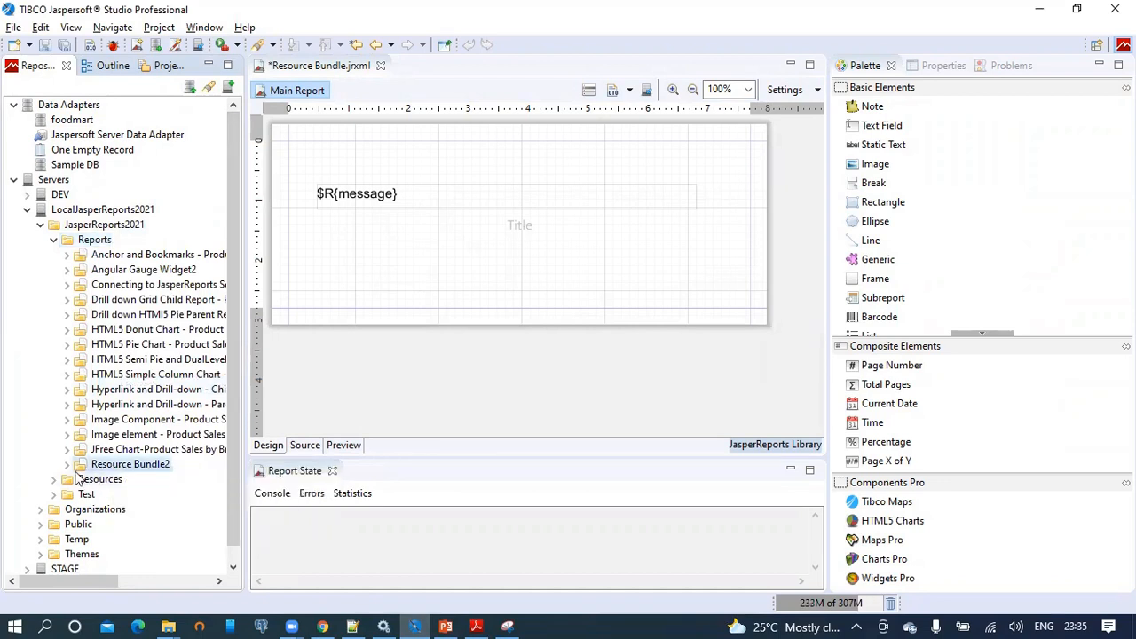
pyautogui.click(67, 464)
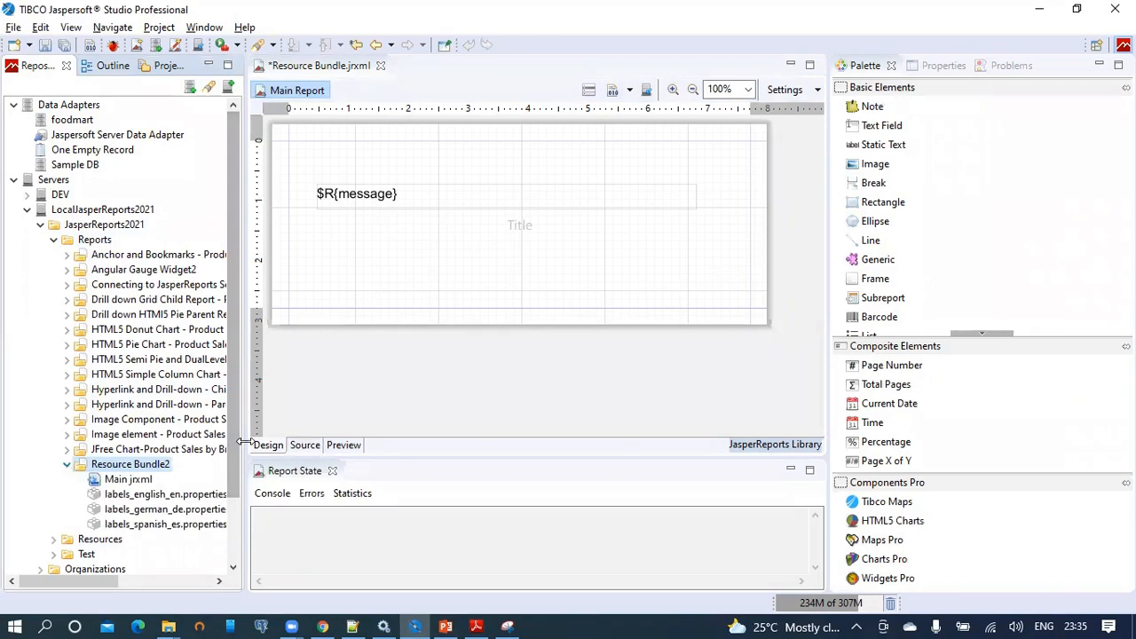
pyautogui.moveTo(241, 443); pyautogui.dragTo(426, 443)
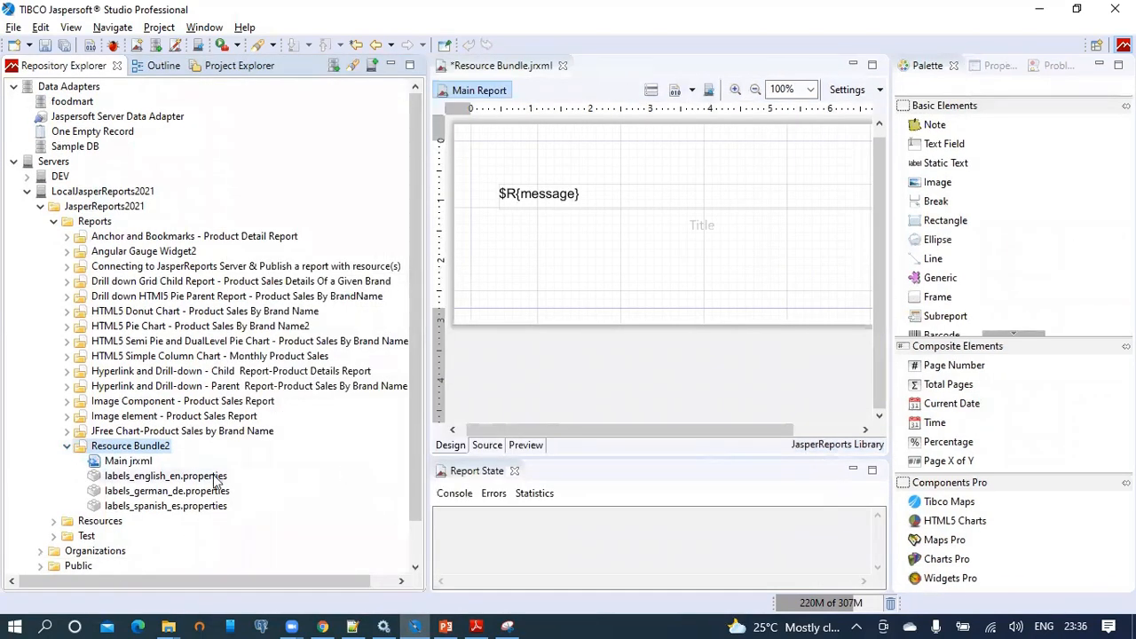
# Check the English, German and Spanish labels properties files listed under Resource Bundle2.
pyautogui.click(133, 476)
pyautogui.click(133, 492)
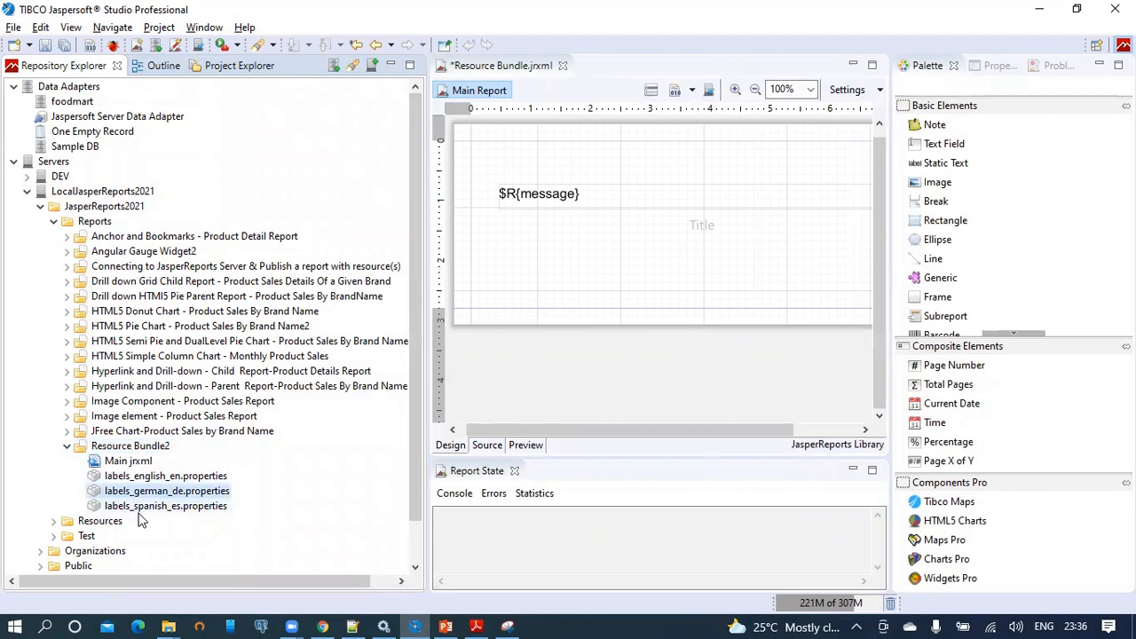
pyautogui.click(141, 506)
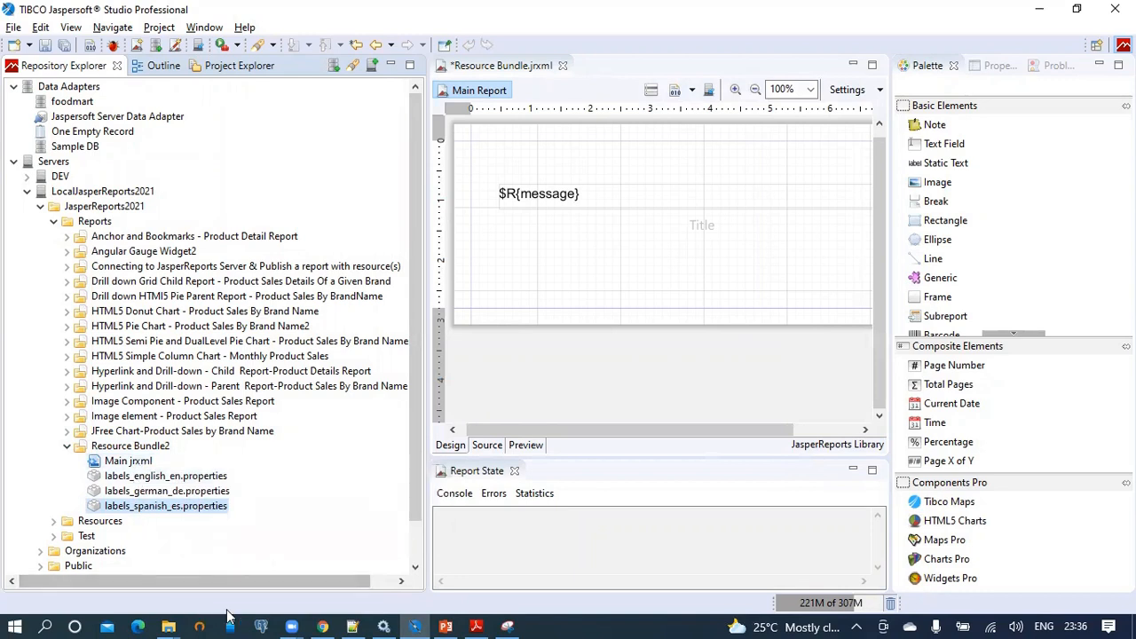
pyautogui.moveTo(324, 621)
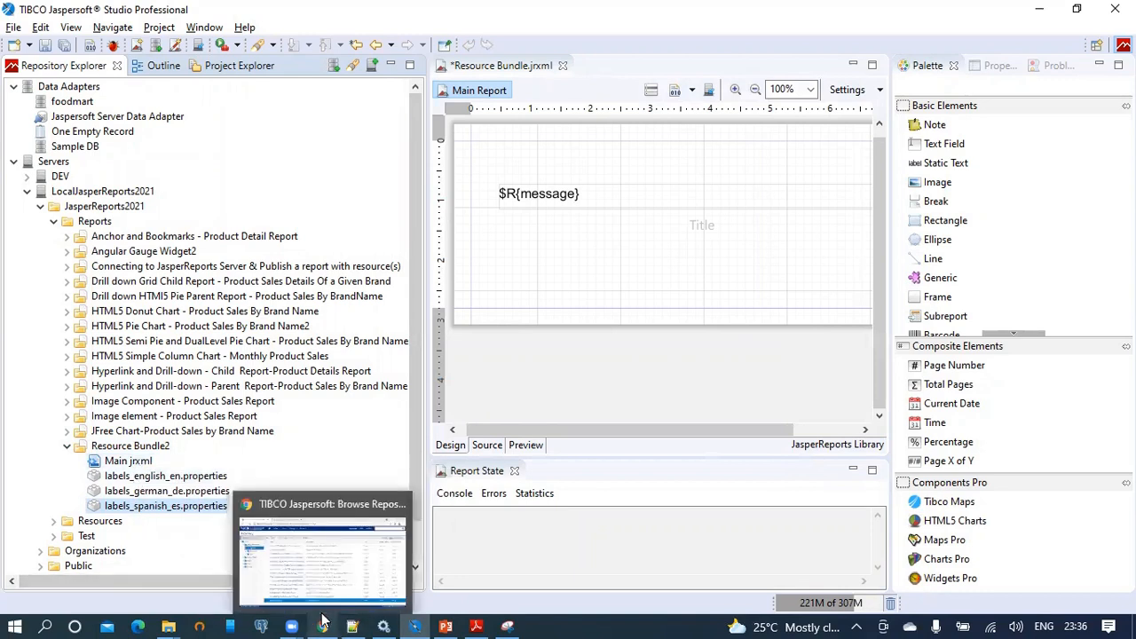
pyautogui.click(161, 477)
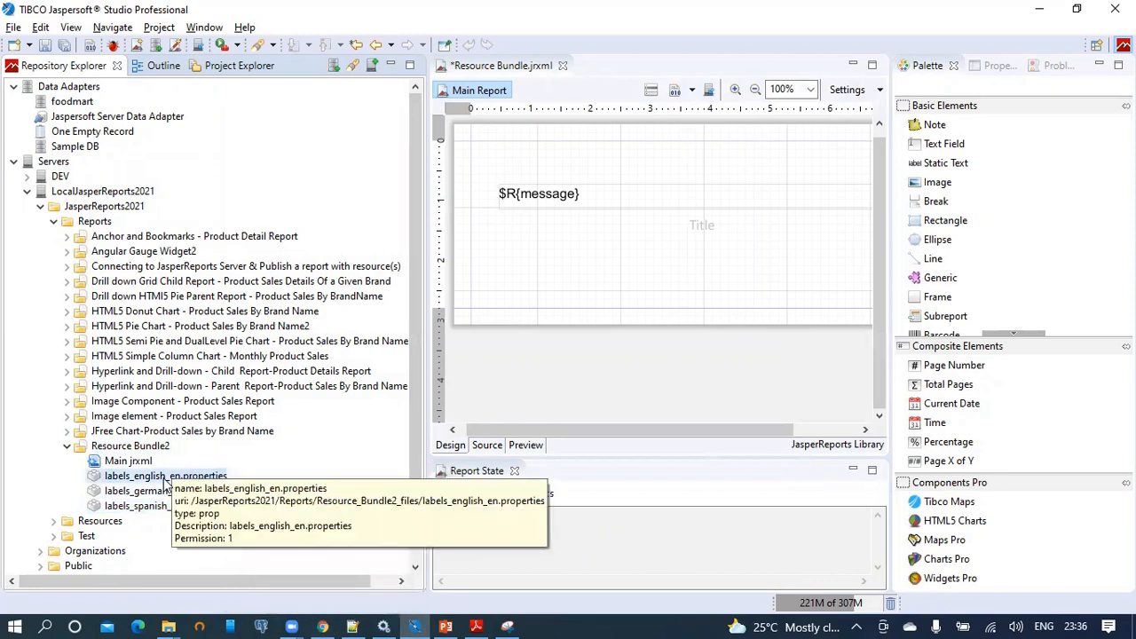
pyautogui.click(323, 626)
# Run Resource Bundle2 in a new browser tab and confirm it renders only null.
pyautogui.rightClick(326, 568)
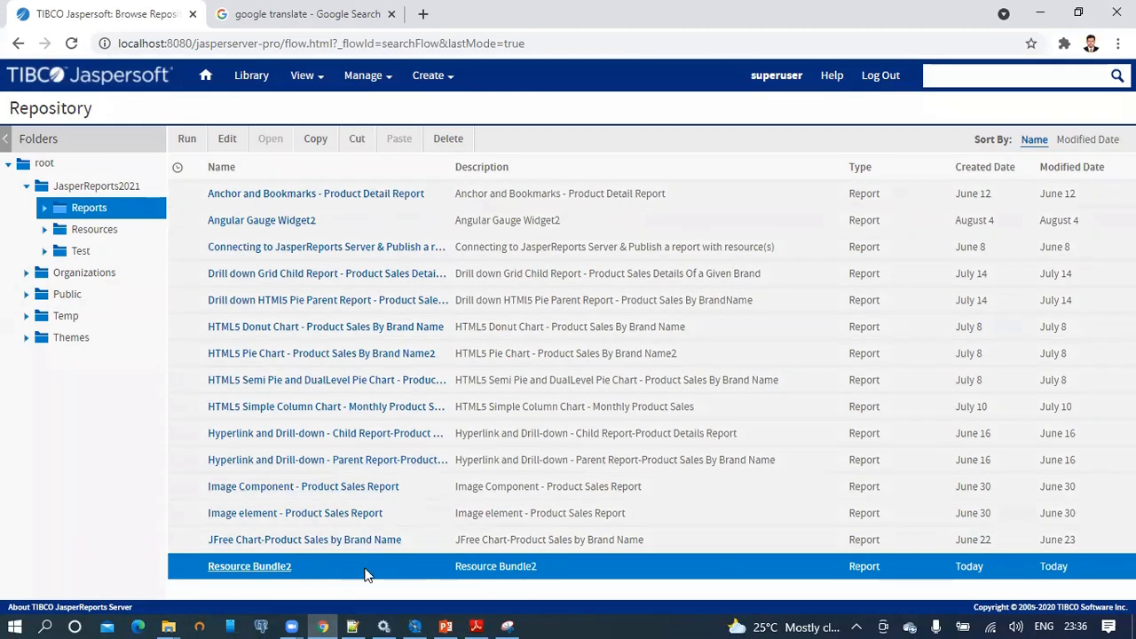
pyautogui.rightClick(369, 569)
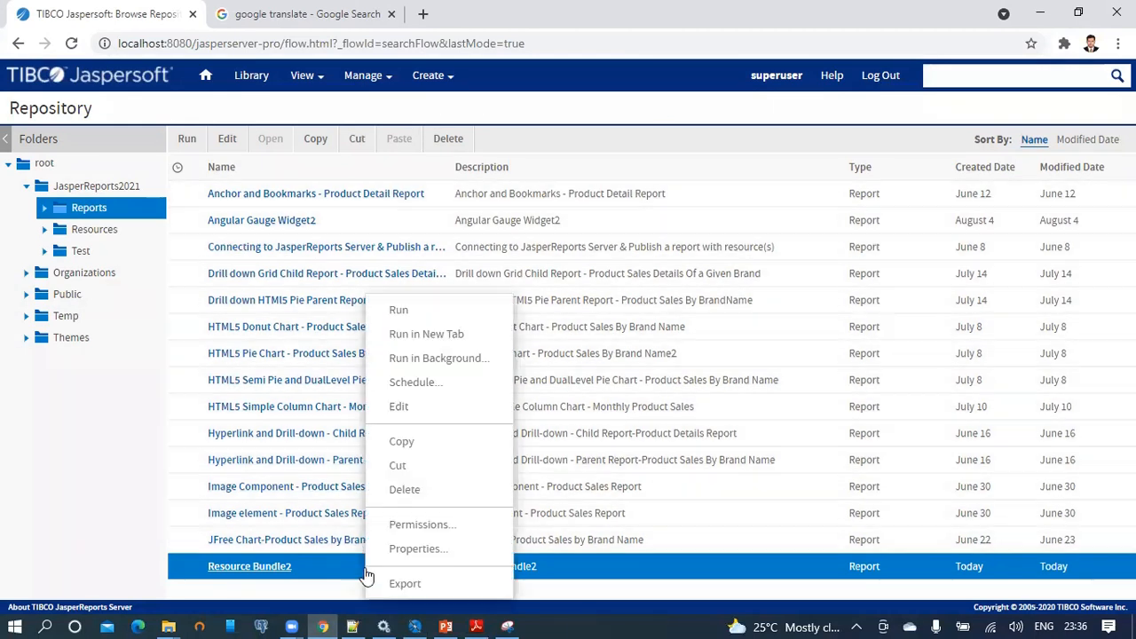
pyautogui.click(446, 335)
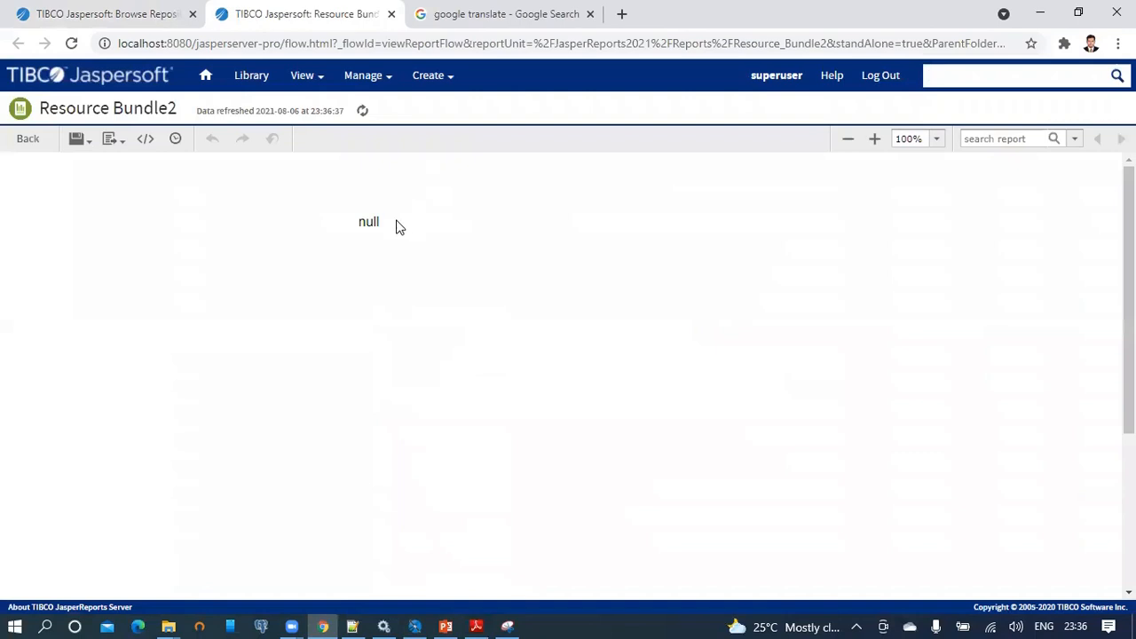
pyautogui.moveTo(388, 228); pyautogui.dragTo(353, 230)
pyautogui.click(380, 224)
pyautogui.click(414, 626)
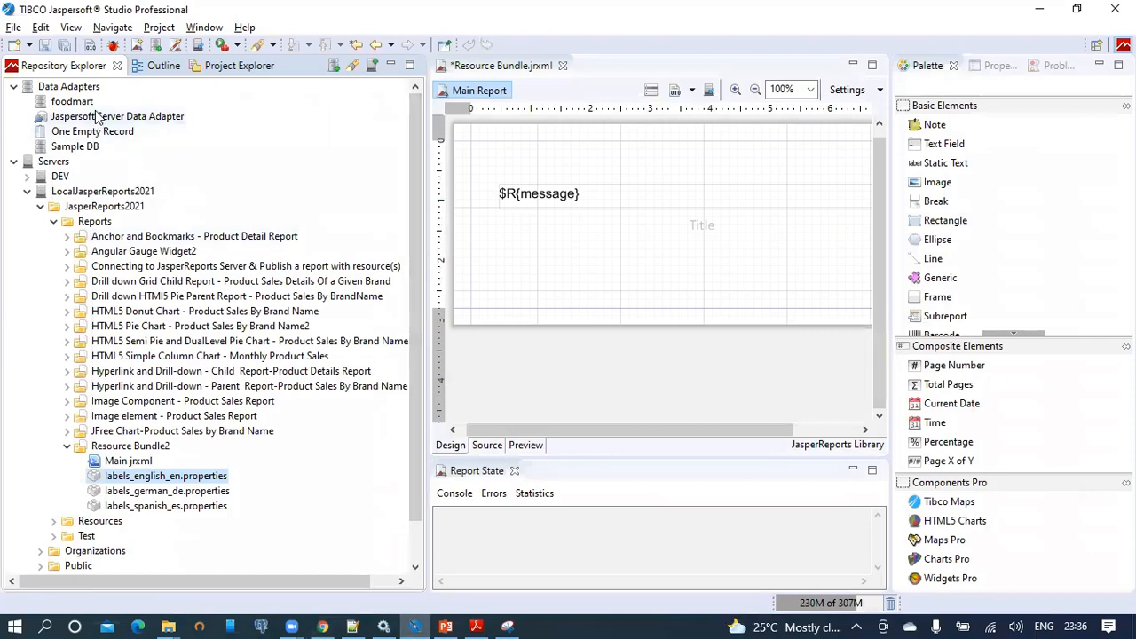
# Set the report's Resource Bundle property to labels_english_es.
pyautogui.click(158, 70)
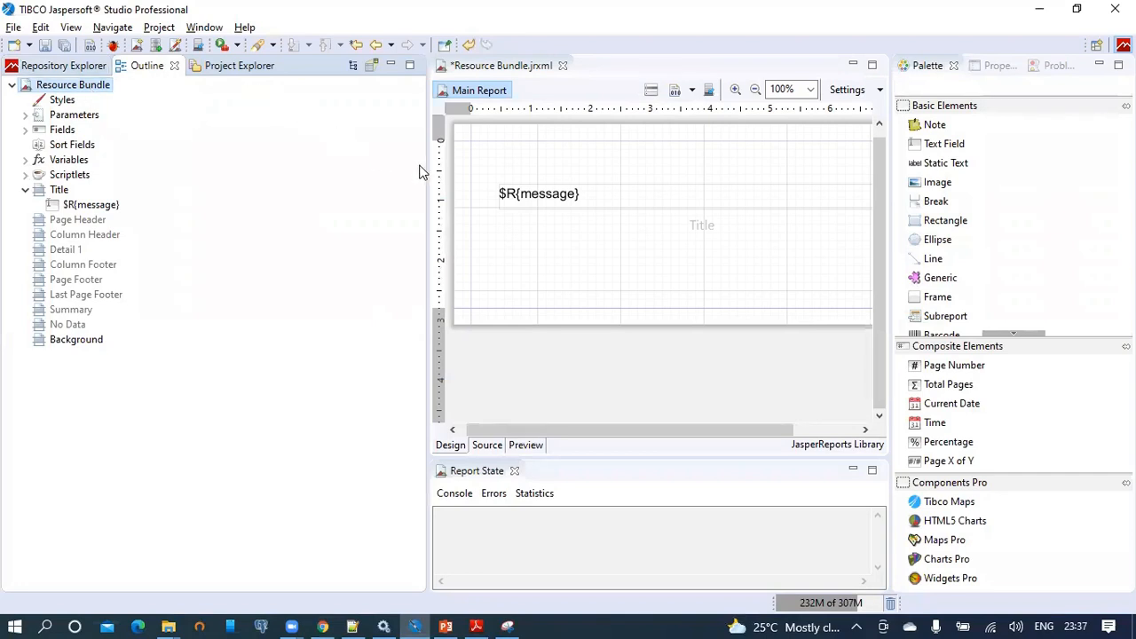
pyautogui.moveTo(426, 164); pyautogui.dragTo(240, 174)
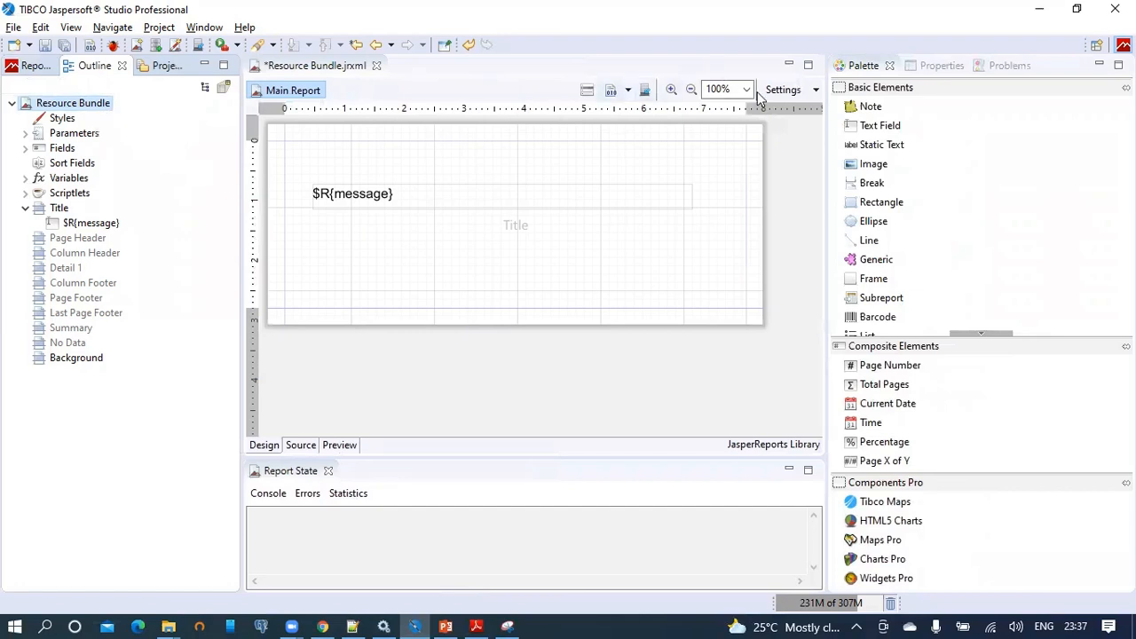
pyautogui.click(937, 66)
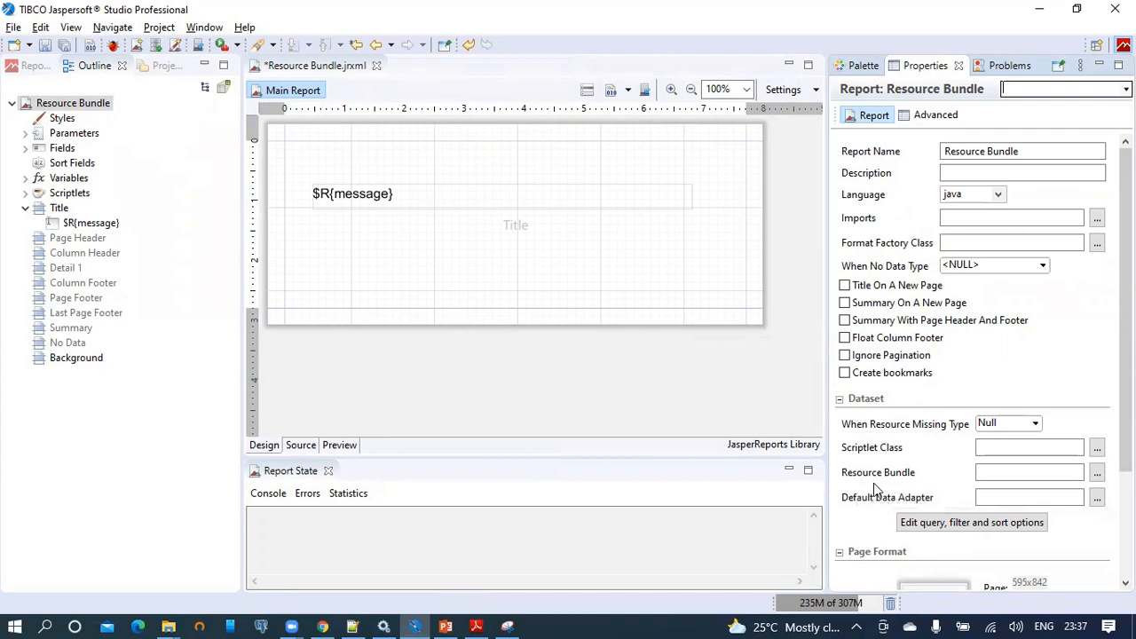
pyautogui.click(984, 472)
pyautogui.write('lab')
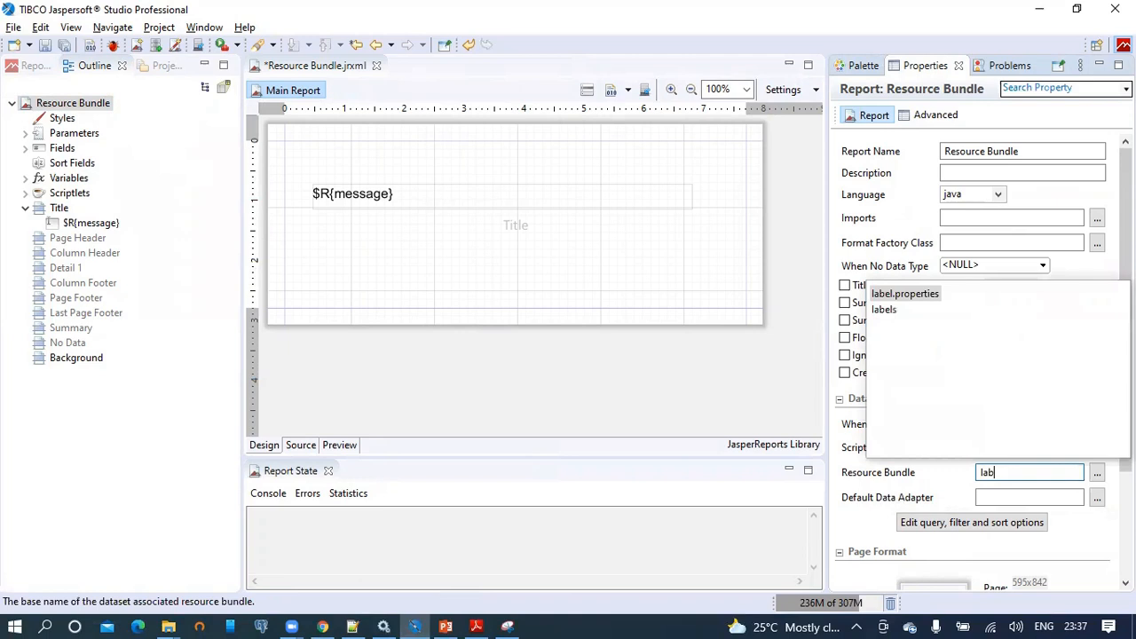
pyautogui.write('els_english_es')
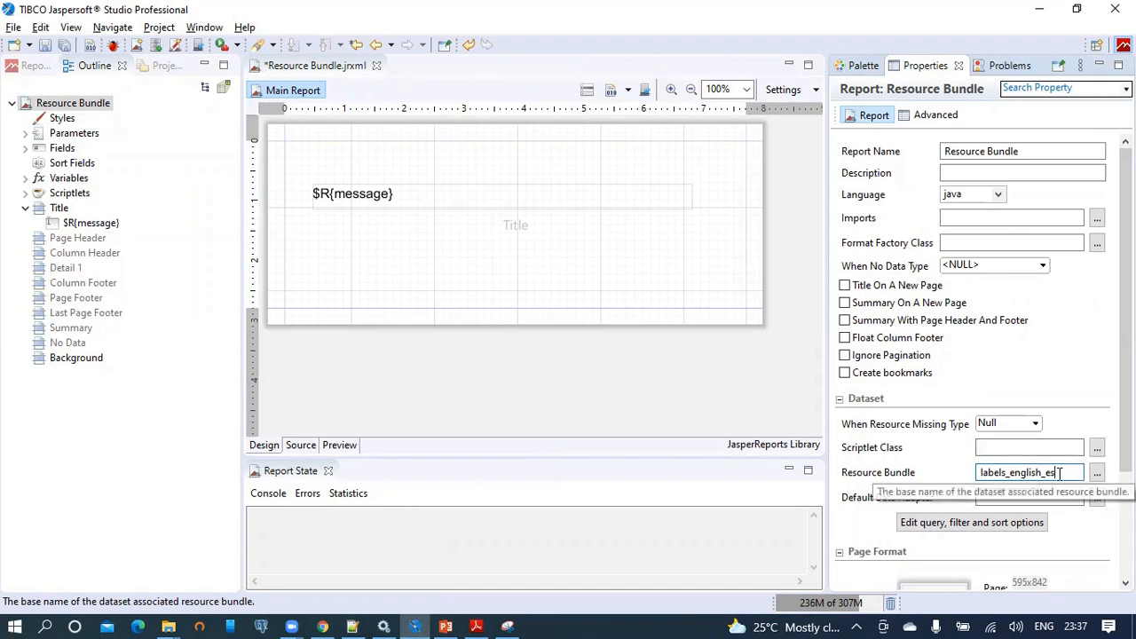
pyautogui.moveTo(1057, 473); pyautogui.dragTo(980, 475)
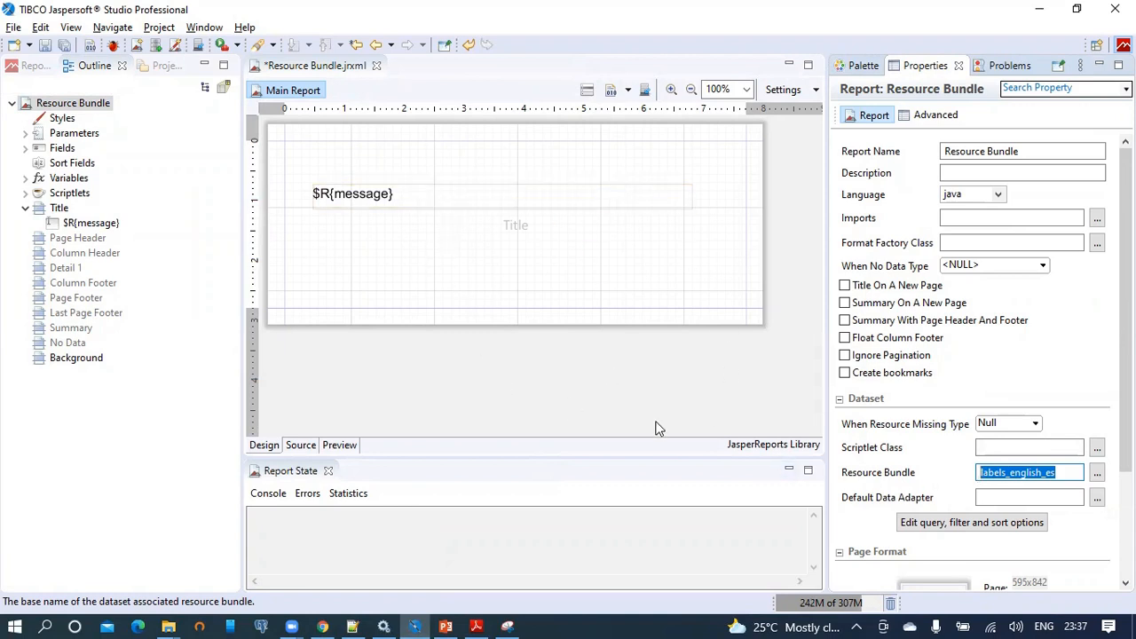
# Save the report and publish it to JasperReports Server, acknowledging the success message.
pyautogui.click(46, 48)
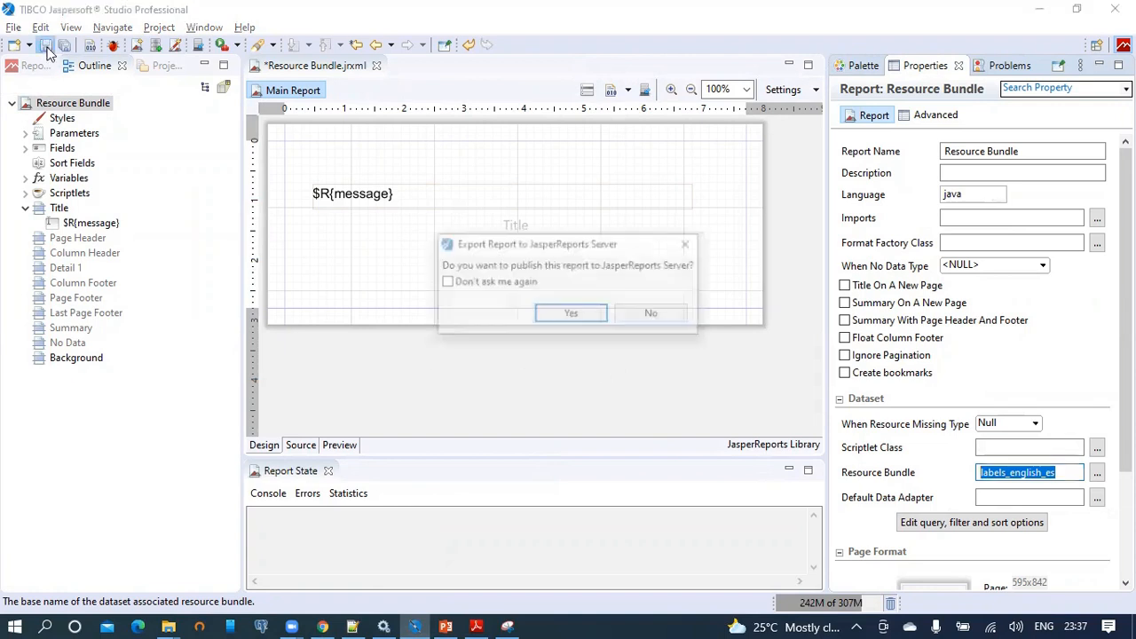
pyautogui.click(571, 315)
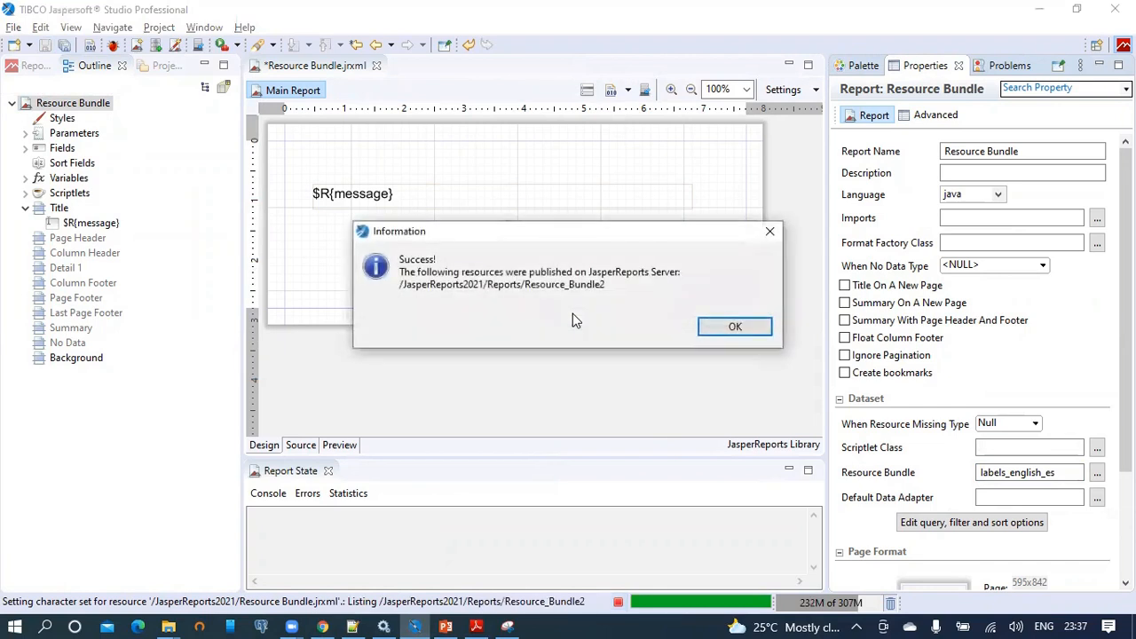
pyautogui.click(734, 327)
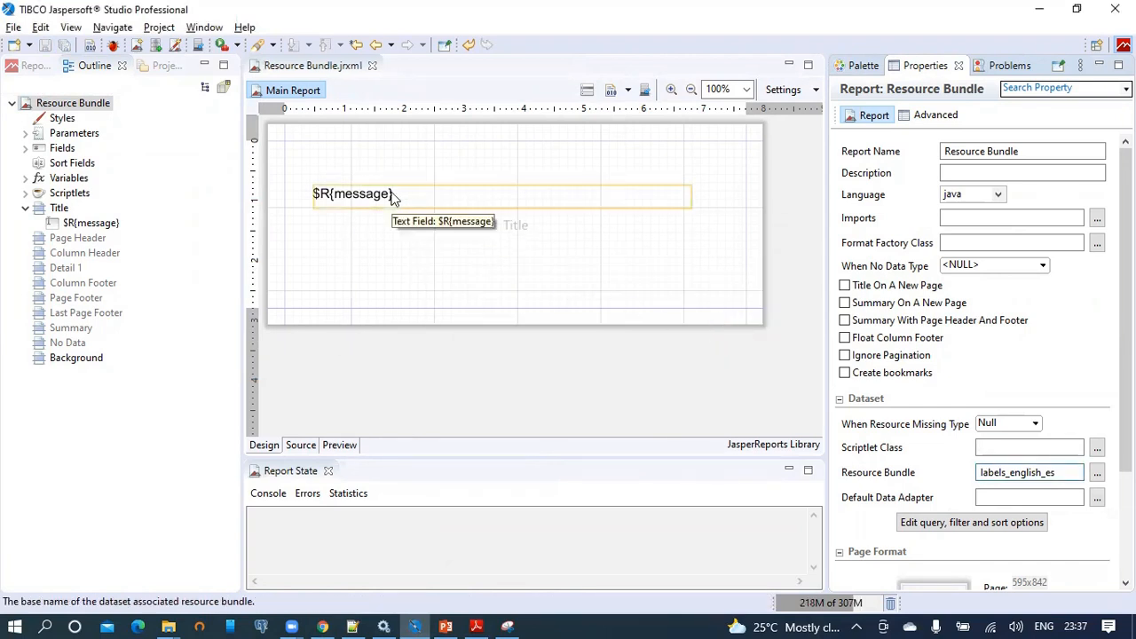
# Reload the report in the browser and highlight the missing labels_english_es bundle error.
pyautogui.moveTo(330, 619)
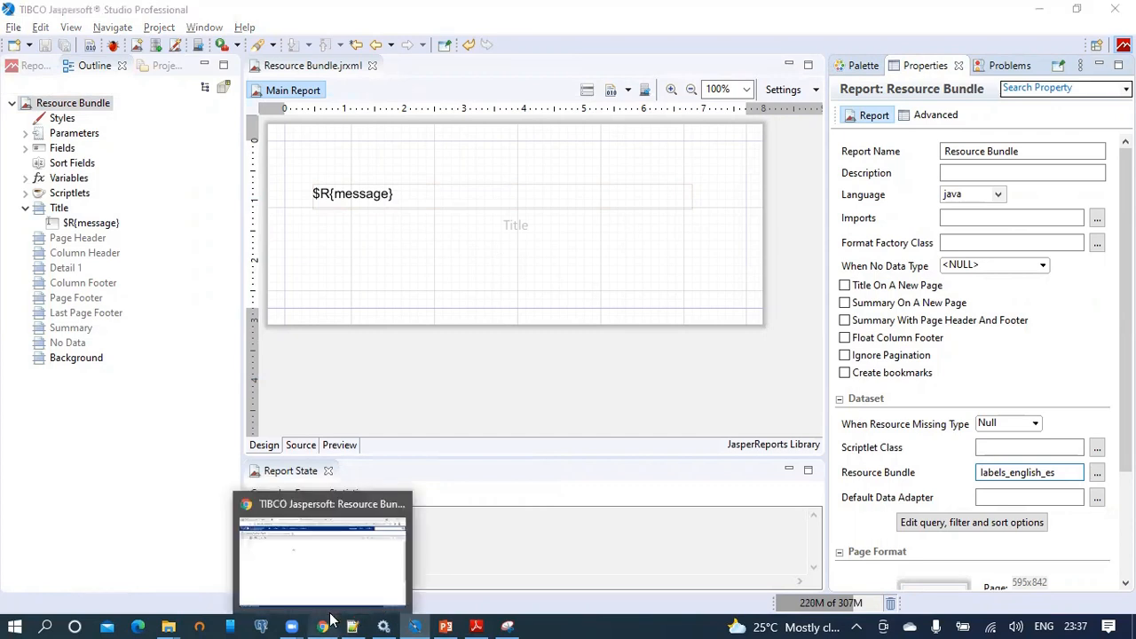
pyautogui.click(321, 546)
pyautogui.click(554, 45)
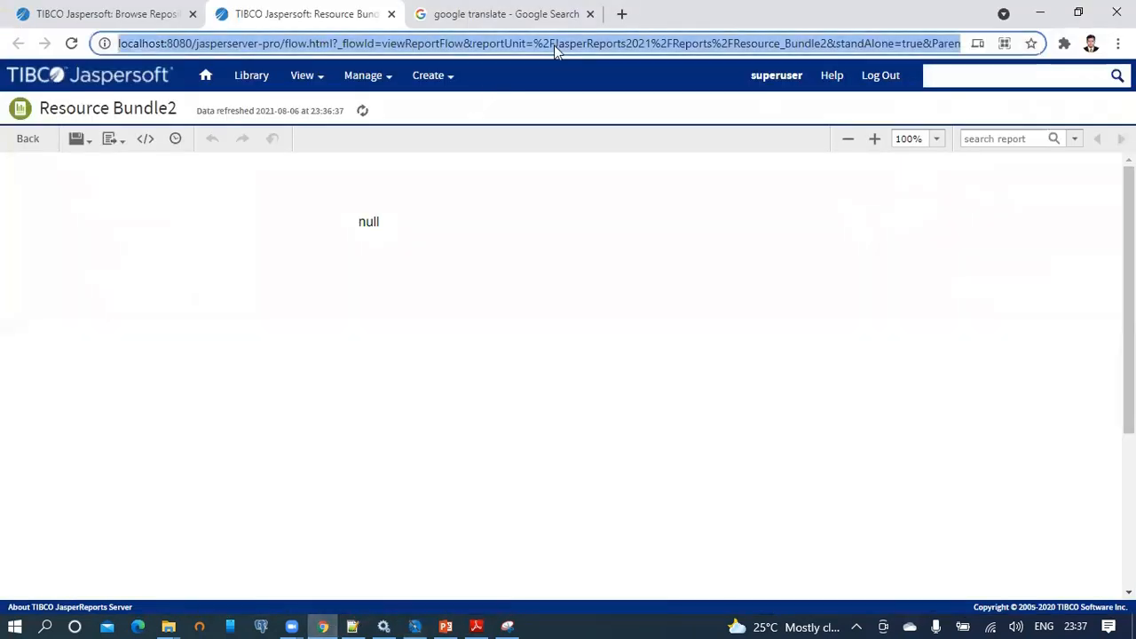
pyautogui.press('Return')
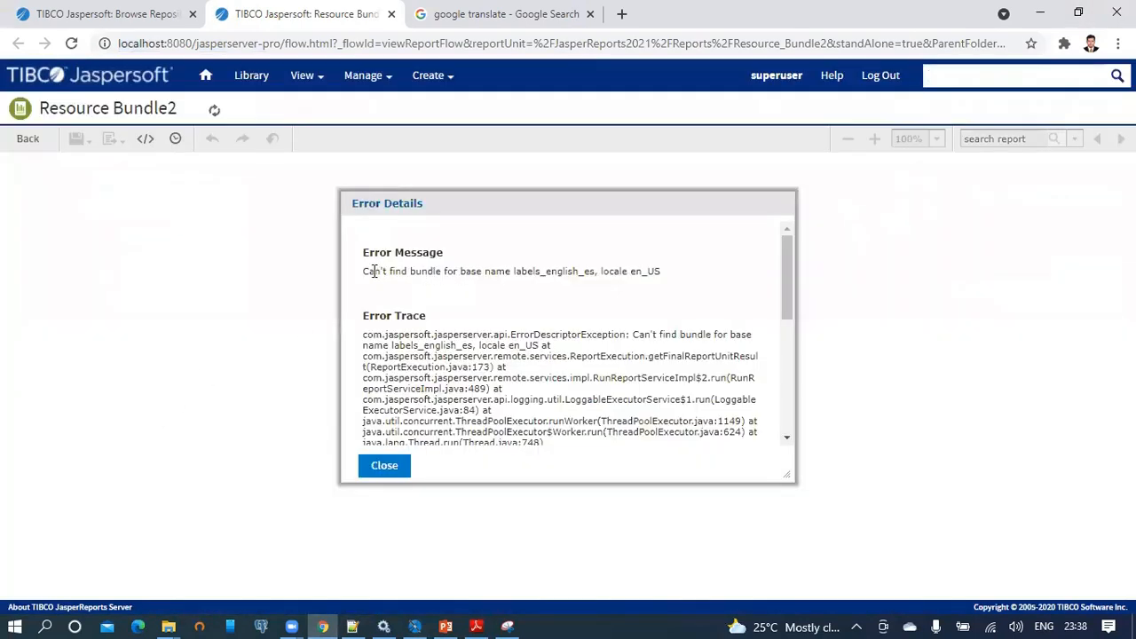
pyautogui.moveTo(373, 272); pyautogui.dragTo(662, 274)
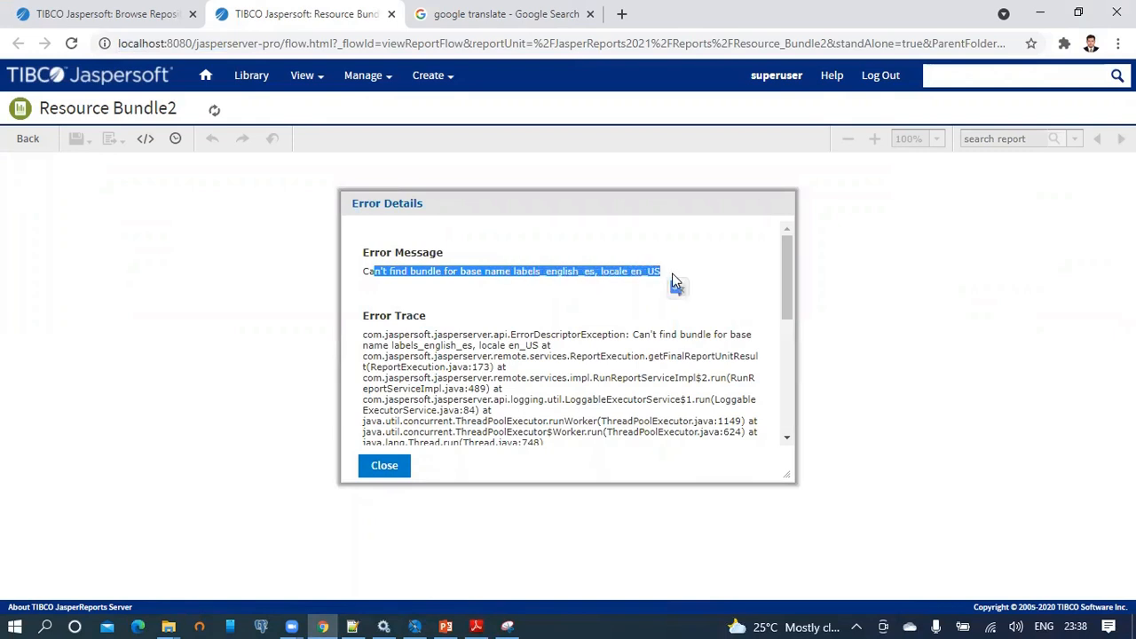
# Check on Local Disk (D:) that the English file is named labels_english_en.properties.
pyautogui.moveTo(169, 627)
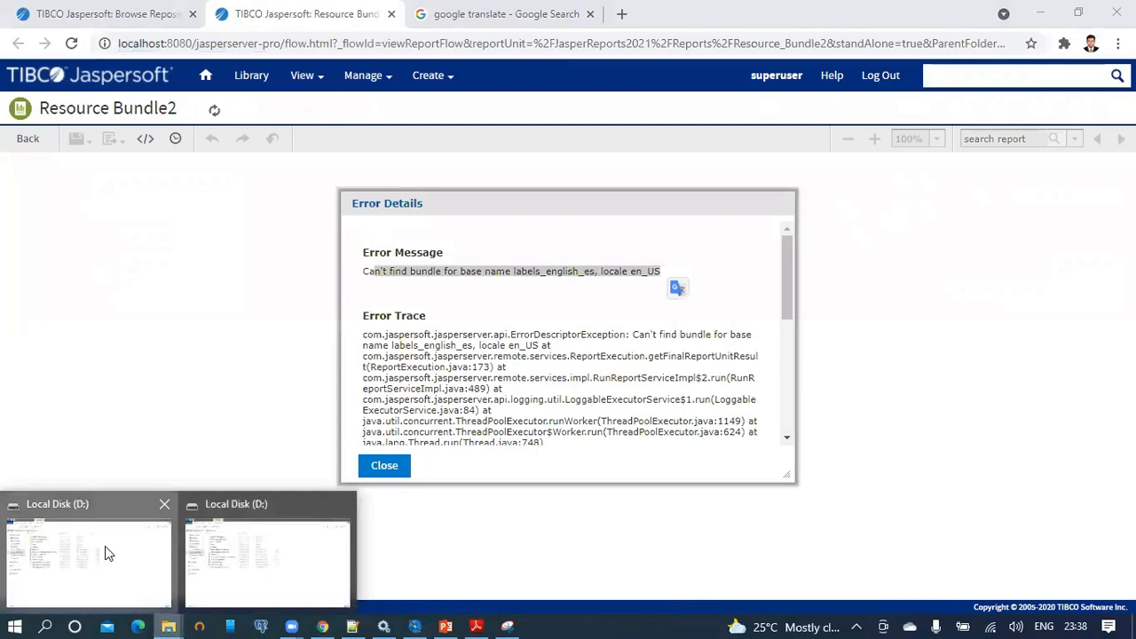
pyautogui.click(104, 545)
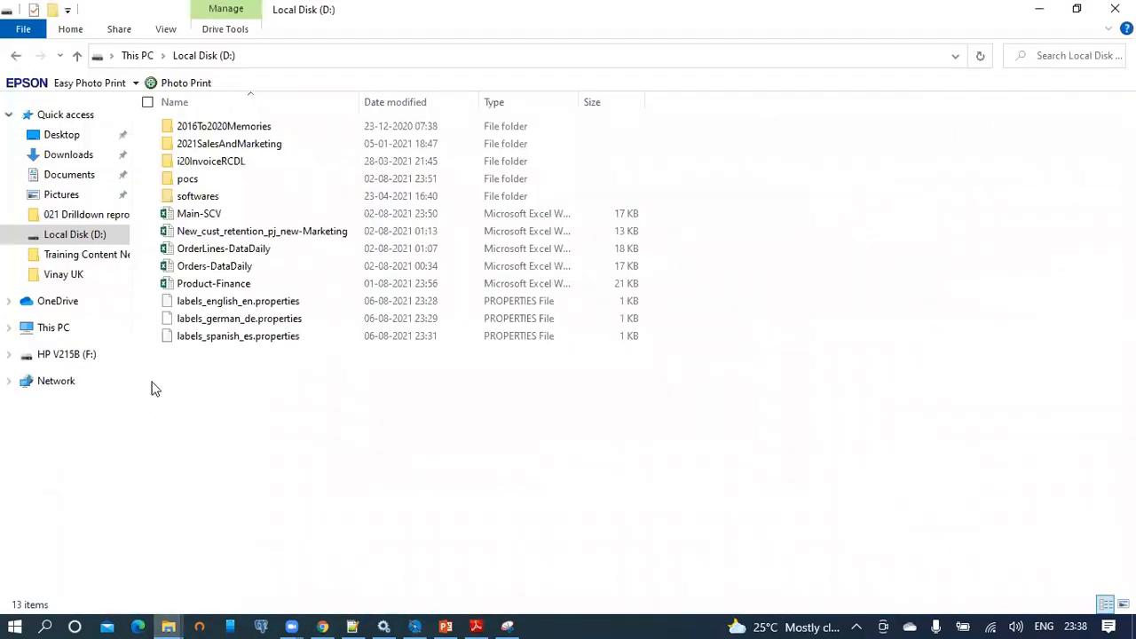
pyautogui.click(233, 305)
pyautogui.click(233, 304)
pyautogui.hotkey('ctrl', 'c')
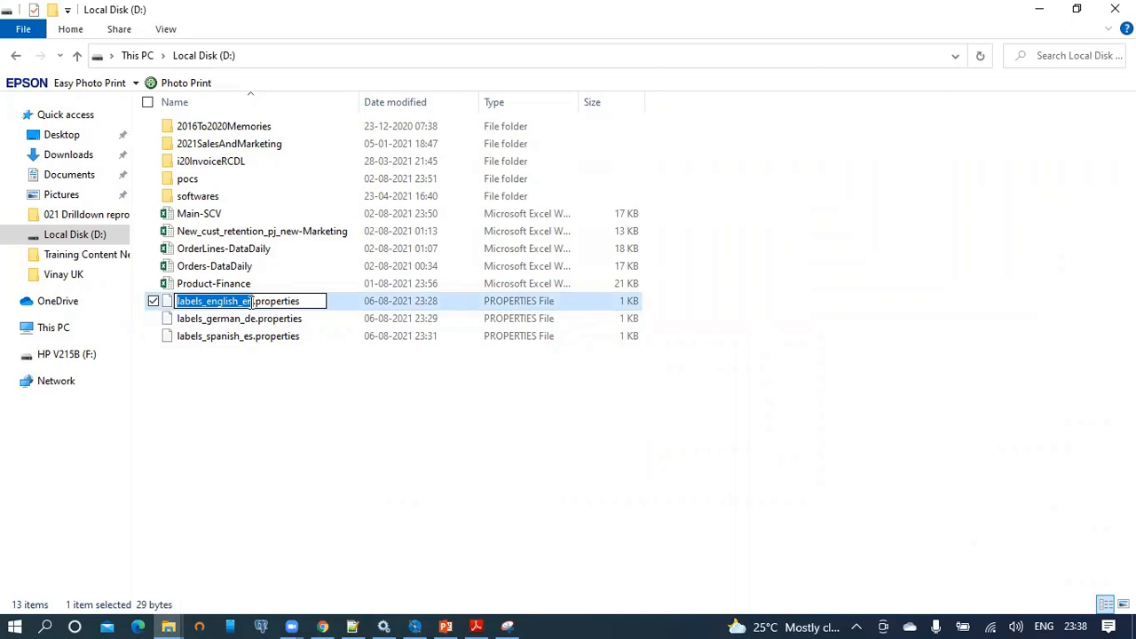
pyautogui.press('Return')
pyautogui.click(414, 627)
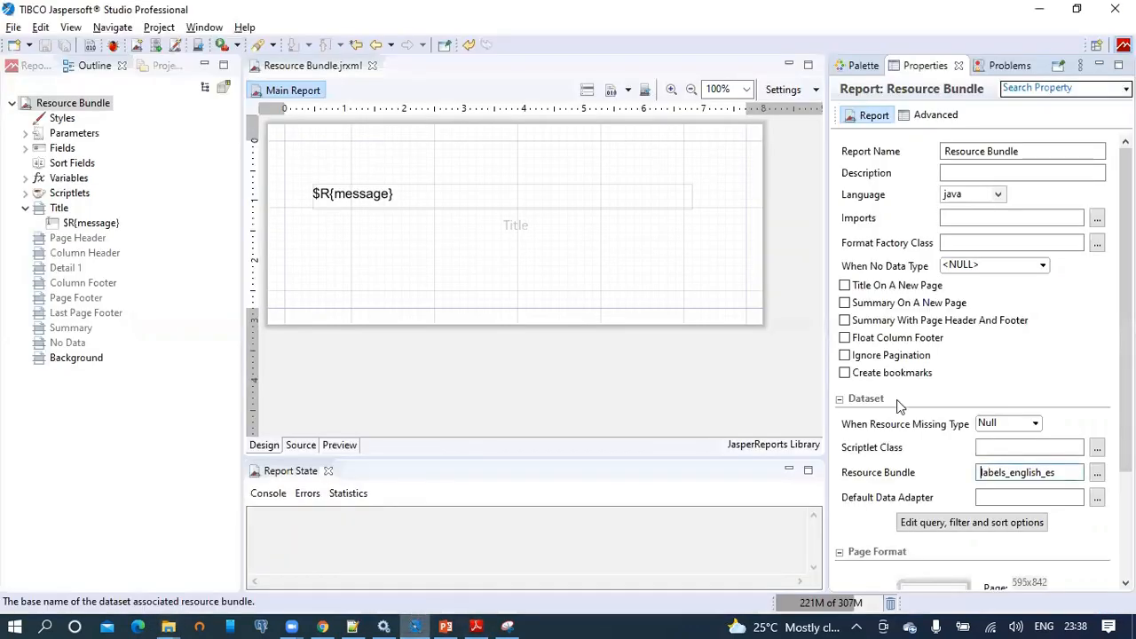
# Change the report's Resource Bundle value from labels_english_es to labels_english_en.
pyautogui.moveTo(1072, 472); pyautogui.dragTo(965, 480)
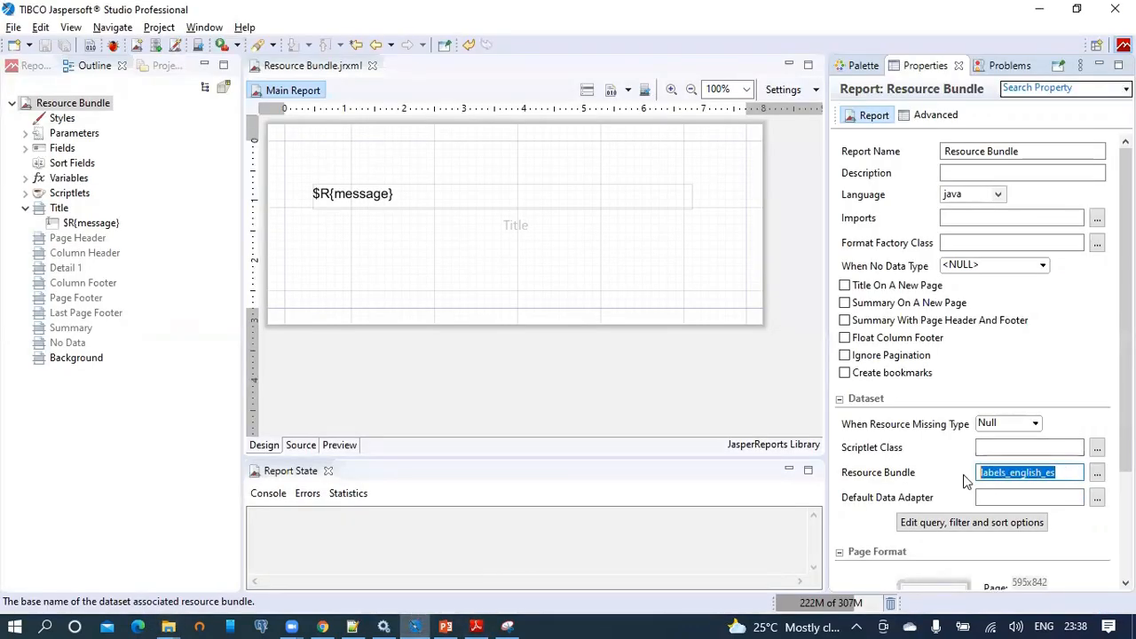
pyautogui.hotkey('ctrl', 'v')
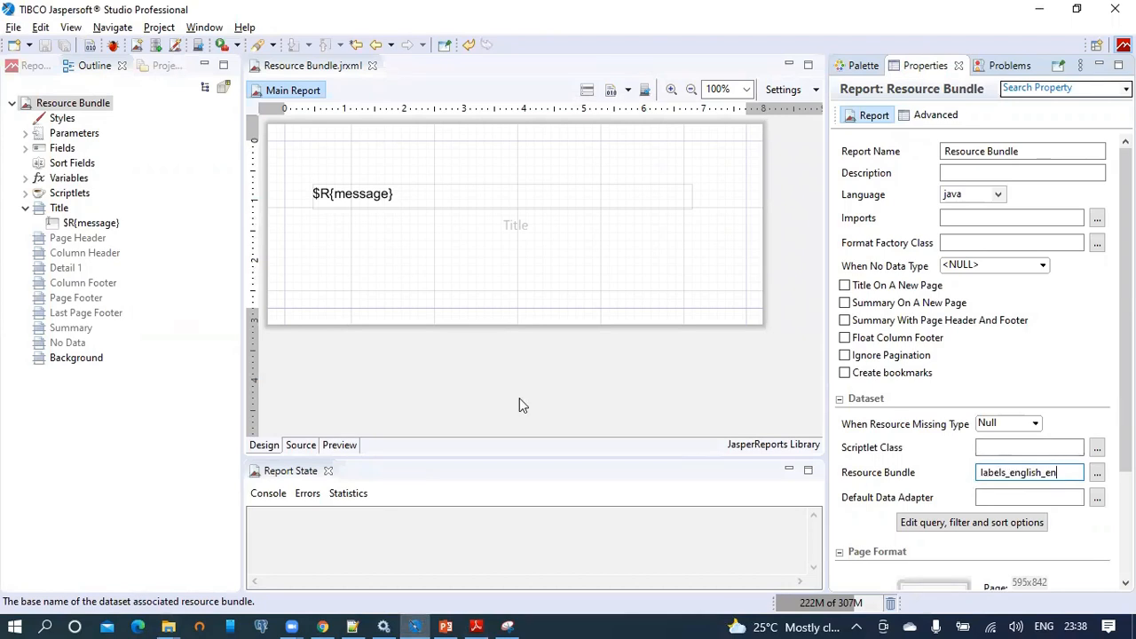
pyautogui.click(543, 423)
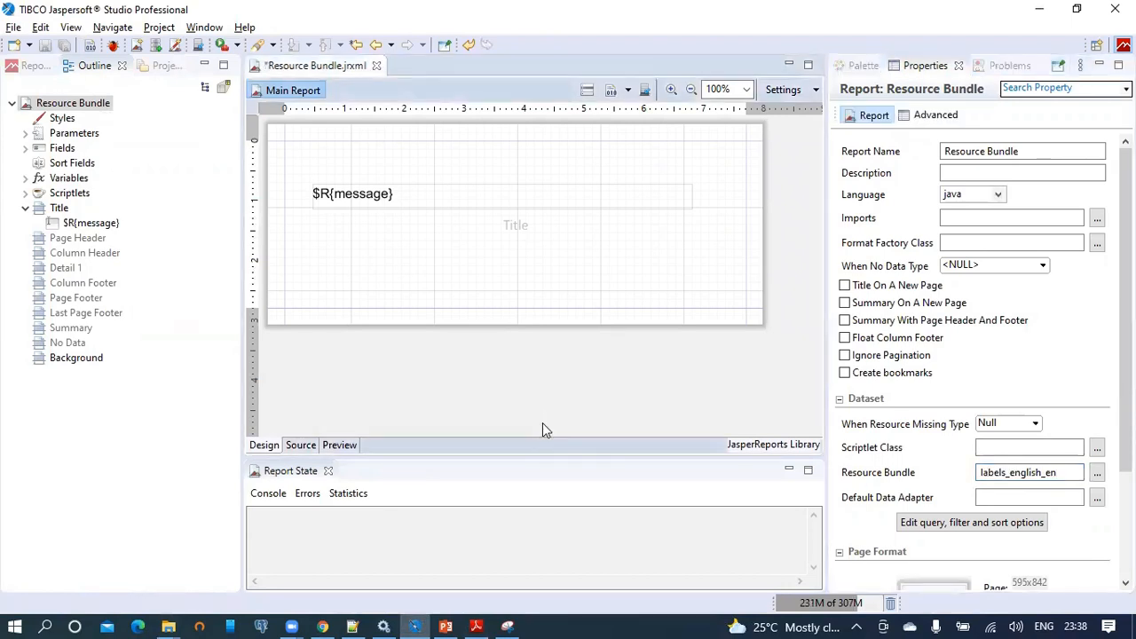
# Save and republish the report to Resource_Bundle2, then recheck the bundle's en suffix.
pyautogui.hotkey('ctrl', 's')
pyautogui.click(564, 312)
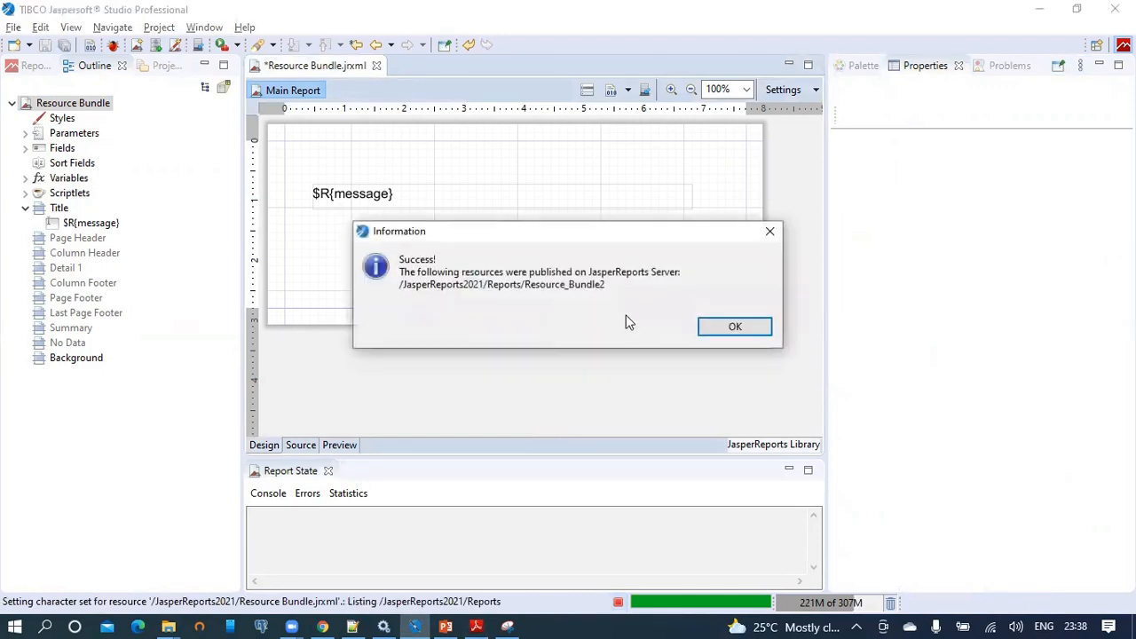
pyautogui.click(728, 327)
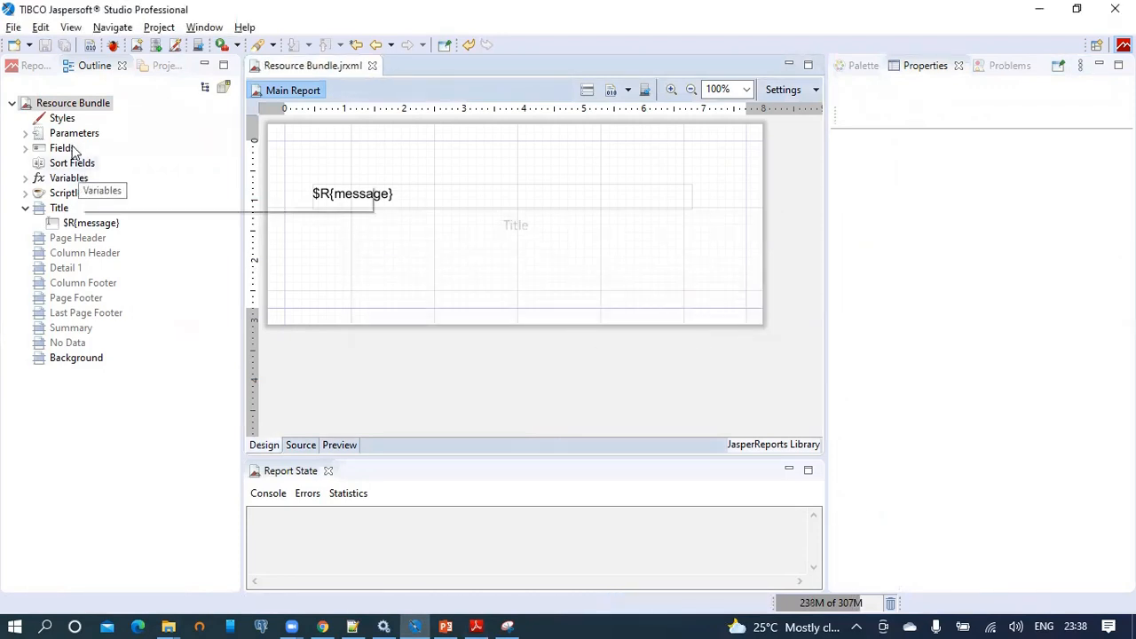
pyautogui.click(74, 105)
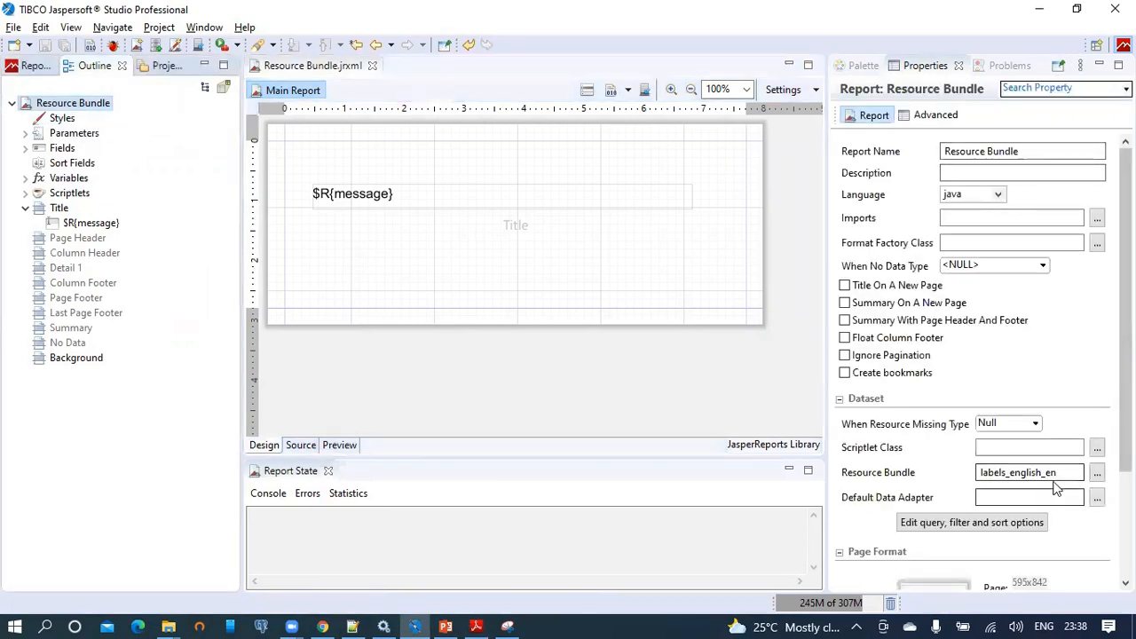
pyautogui.moveTo(1055, 473); pyautogui.dragTo(1047, 473)
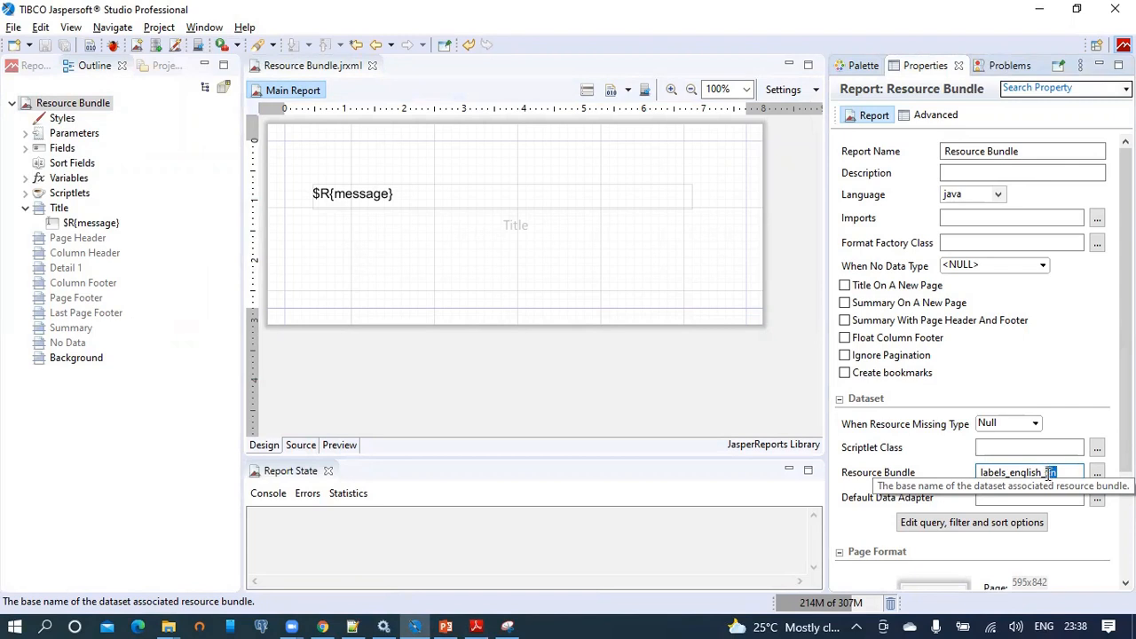
pyautogui.click(322, 626)
# Reload the Resource Bundle2 report and highlight its rendered 'welcome to jaspersoft' text.
pyautogui.click(554, 46)
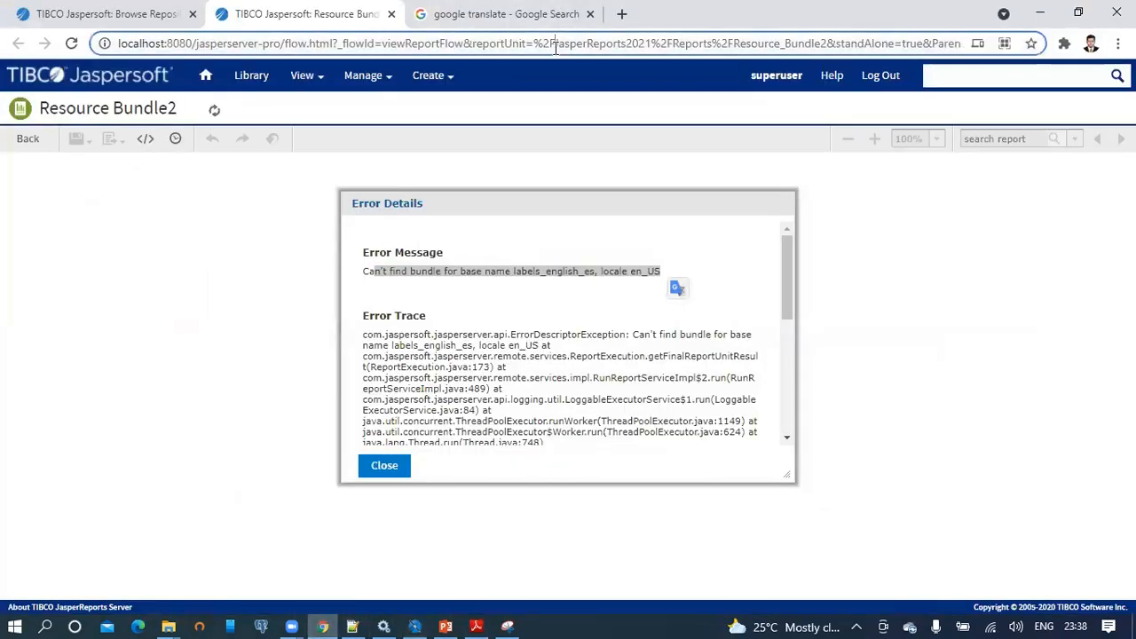
pyautogui.press('Return')
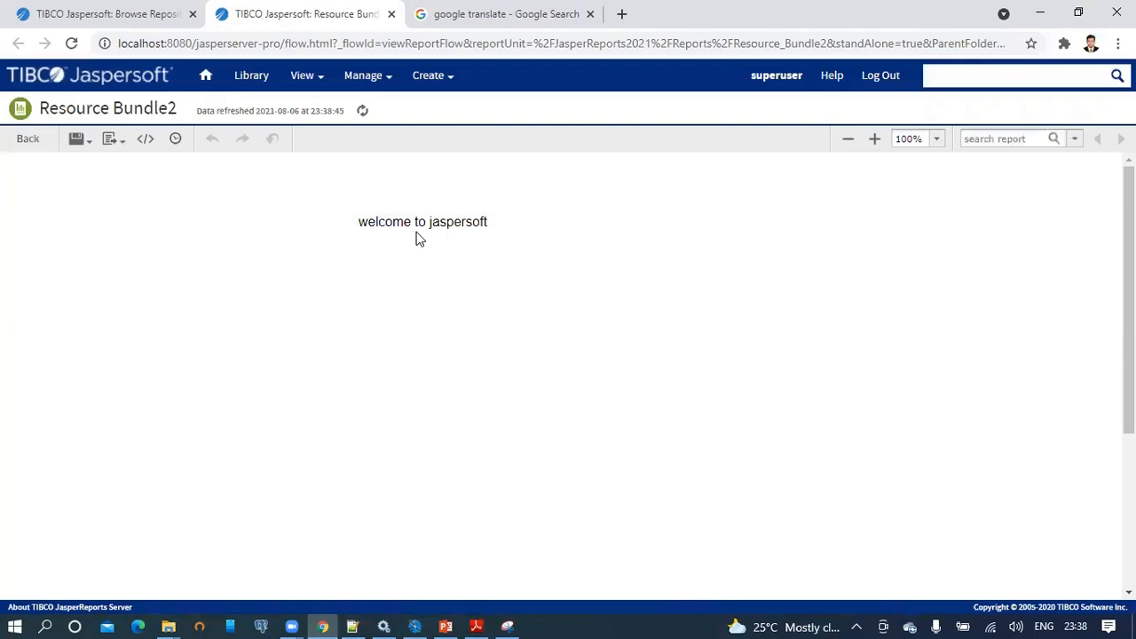
pyautogui.moveTo(359, 221); pyautogui.dragTo(495, 227)
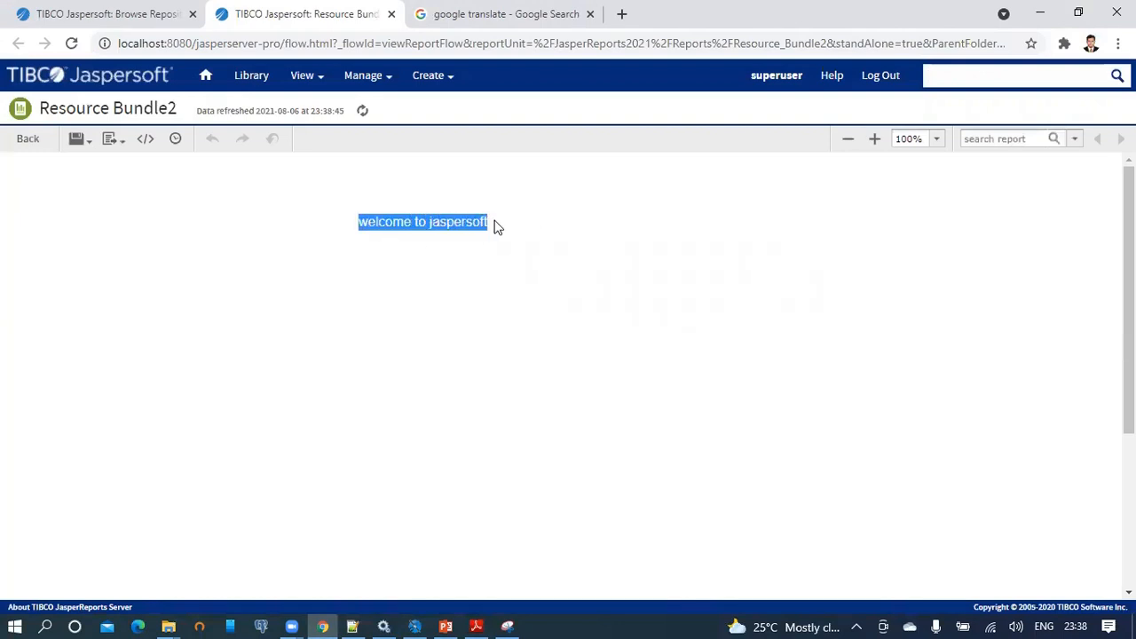
pyautogui.click(372, 222)
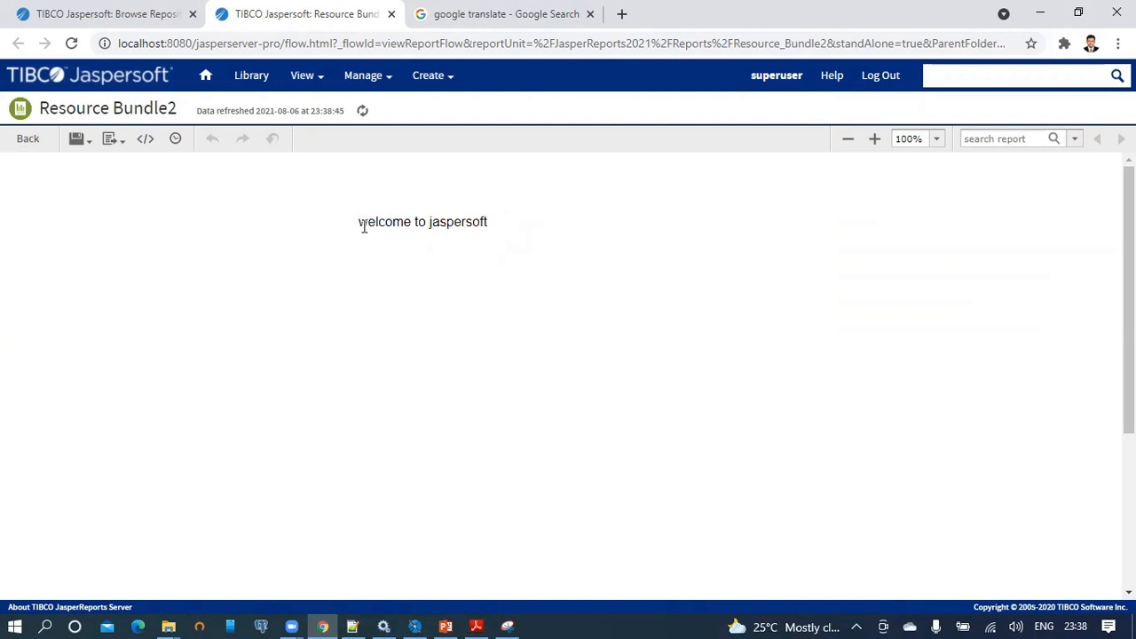
pyautogui.moveTo(358, 223); pyautogui.dragTo(525, 223)
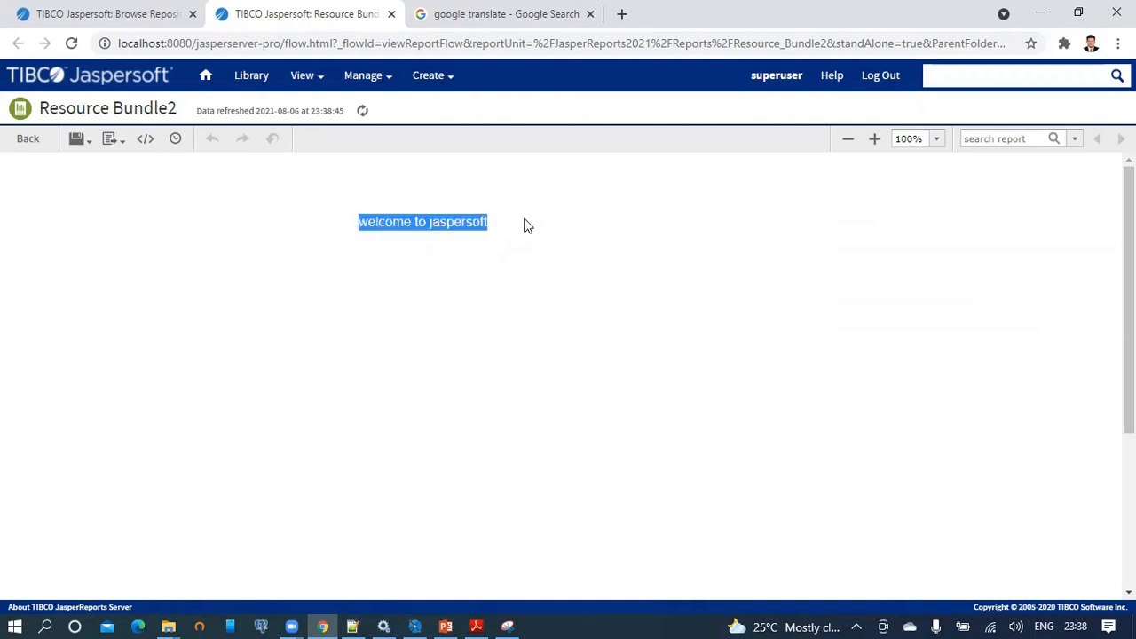
# Log out and reveal the login page's locale and time zone options, showing en_US - English (United States).
pyautogui.click(887, 78)
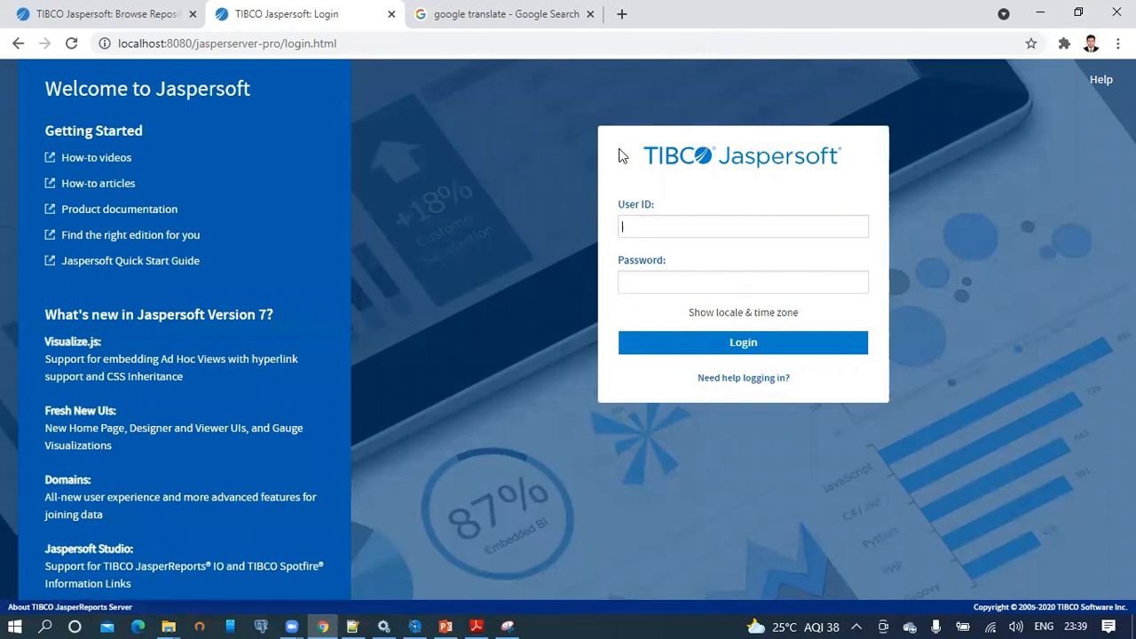
pyautogui.click(786, 318)
pyautogui.click(625, 336)
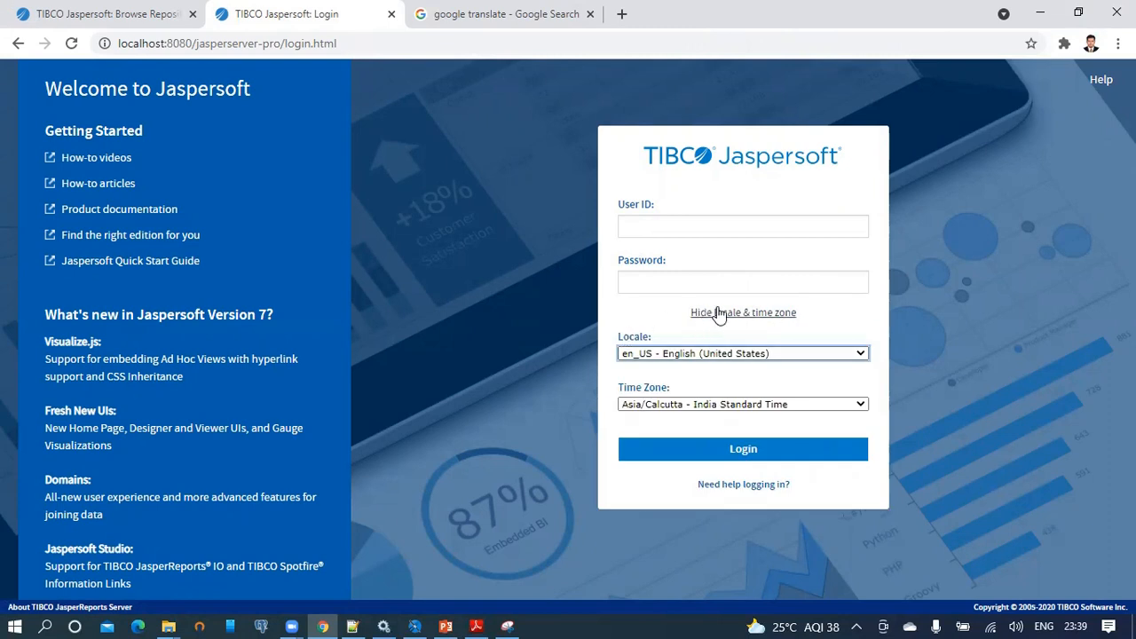
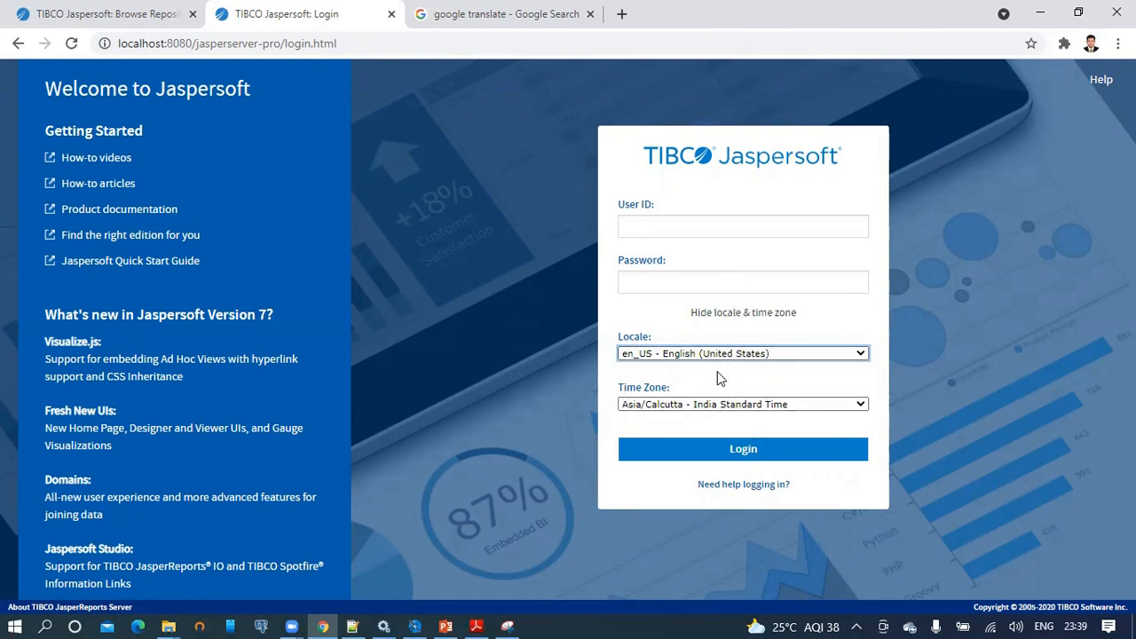
# Switch the login page's locale to de - German.
pyautogui.click(667, 357)
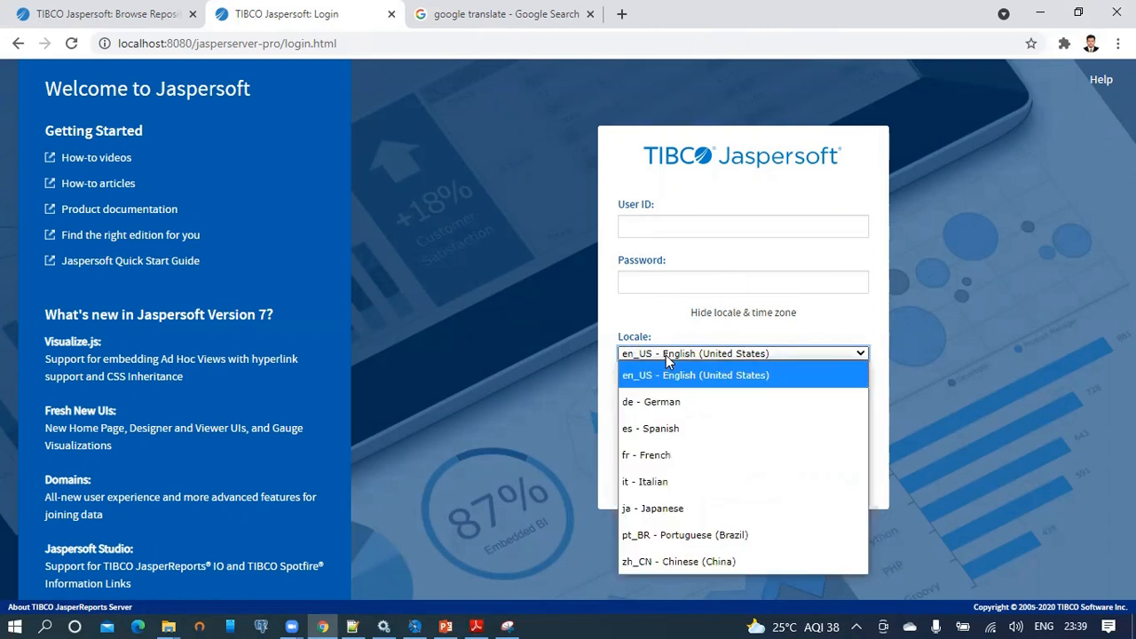
pyautogui.click(669, 407)
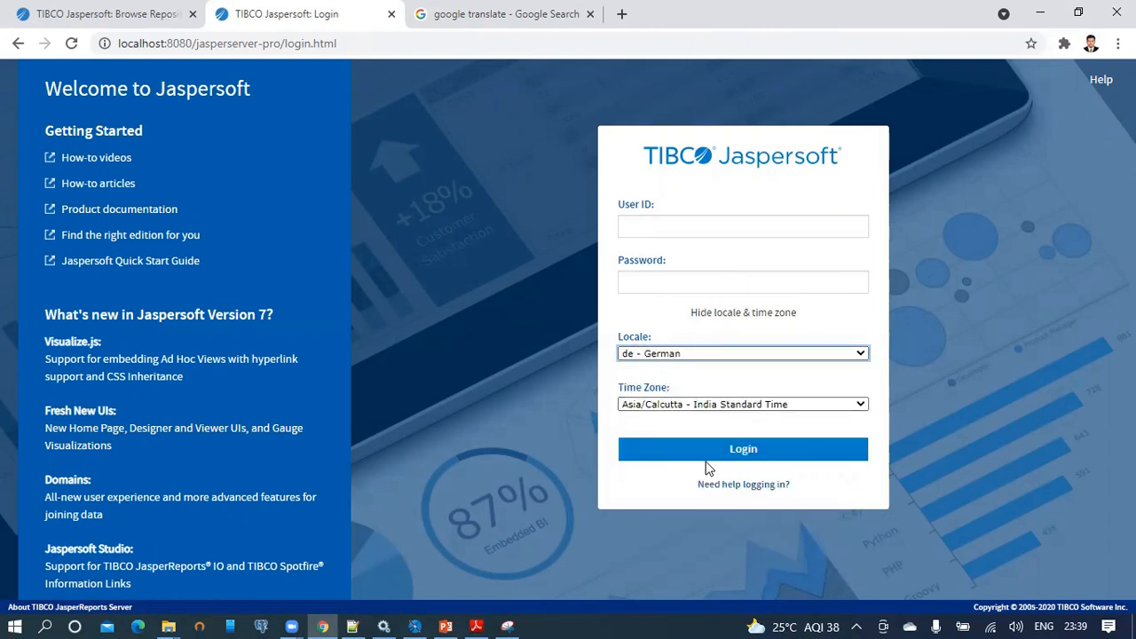
pyautogui.click(738, 449)
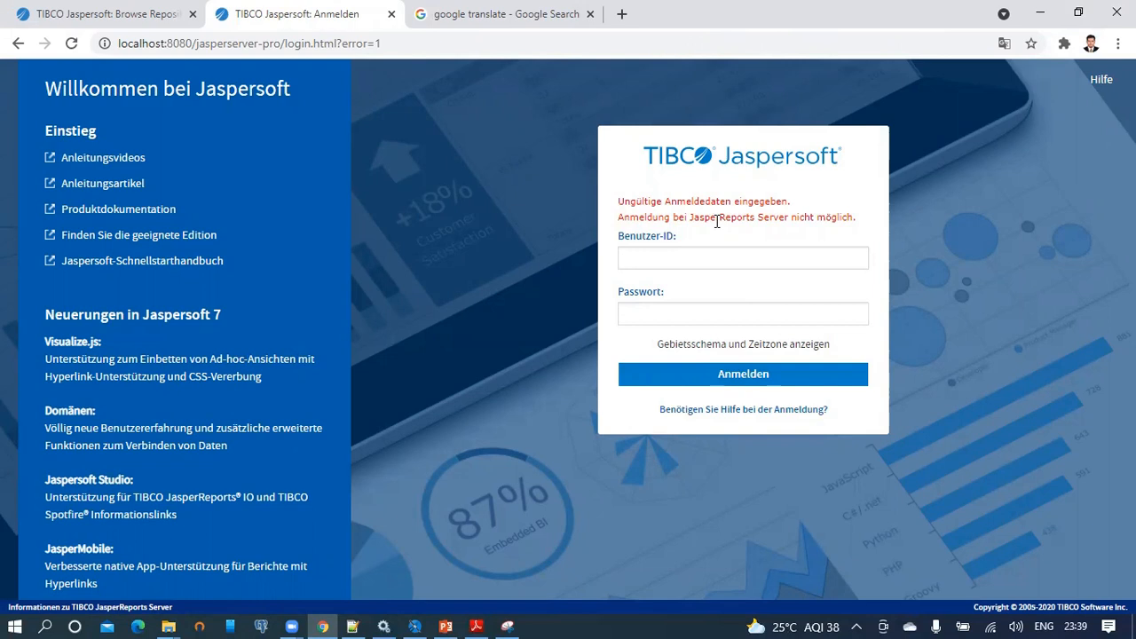
# Enter the user ID and password and sign in with Anmelden.
pyautogui.write('superuser')
pyautogui.press('Tab')
pyautogui.write('s')
pyautogui.click(768, 377)
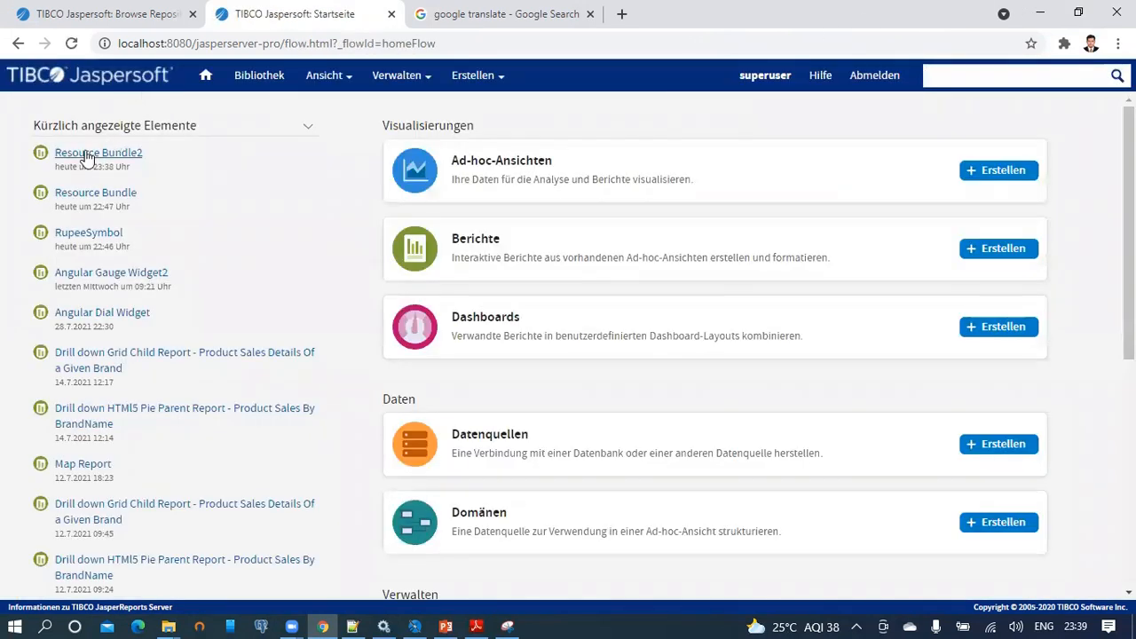
# Run Resource Bundle2 from recently viewed, check its 'welcome to jaspersoft' text, then log out.
pyautogui.moveTo(362, 78)
pyautogui.click(105, 159)
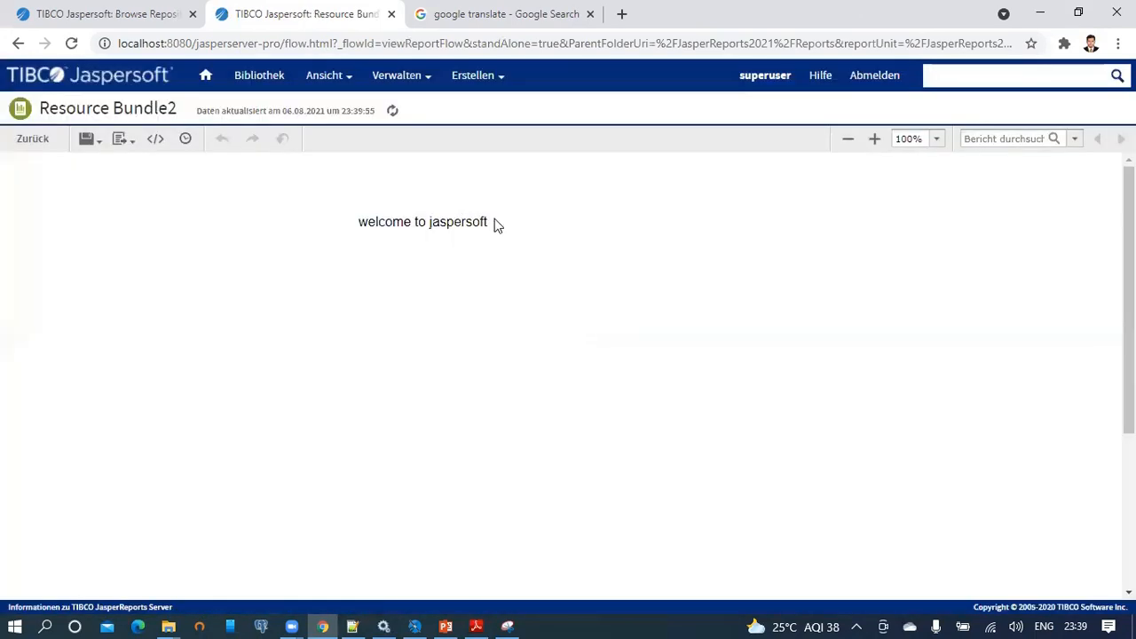
pyautogui.moveTo(495, 225); pyautogui.dragTo(333, 227)
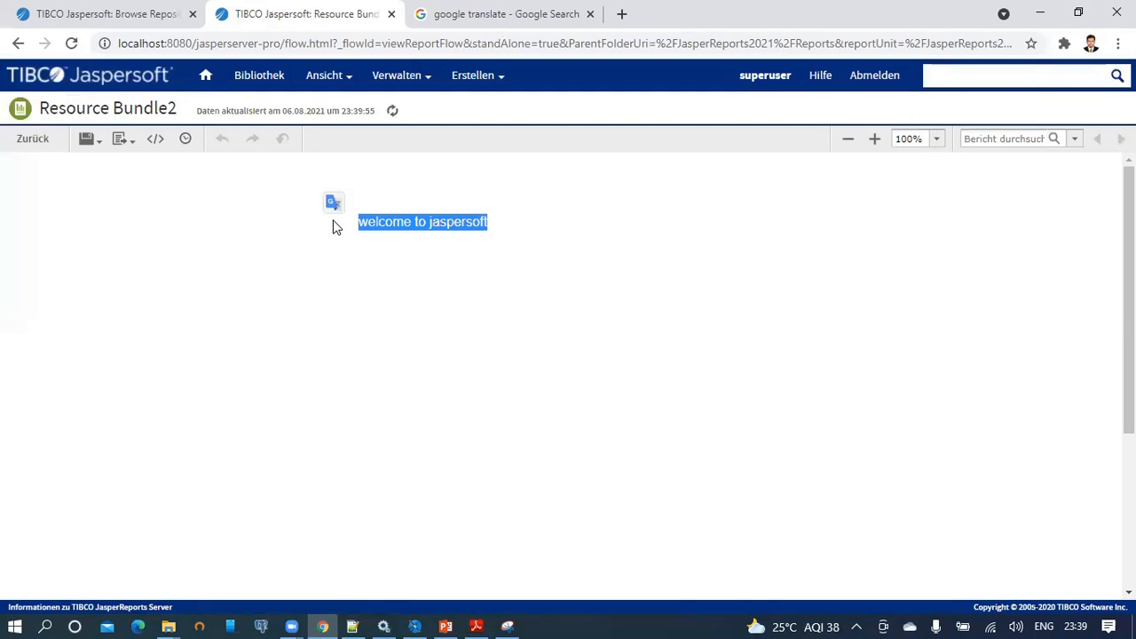
pyautogui.click(416, 221)
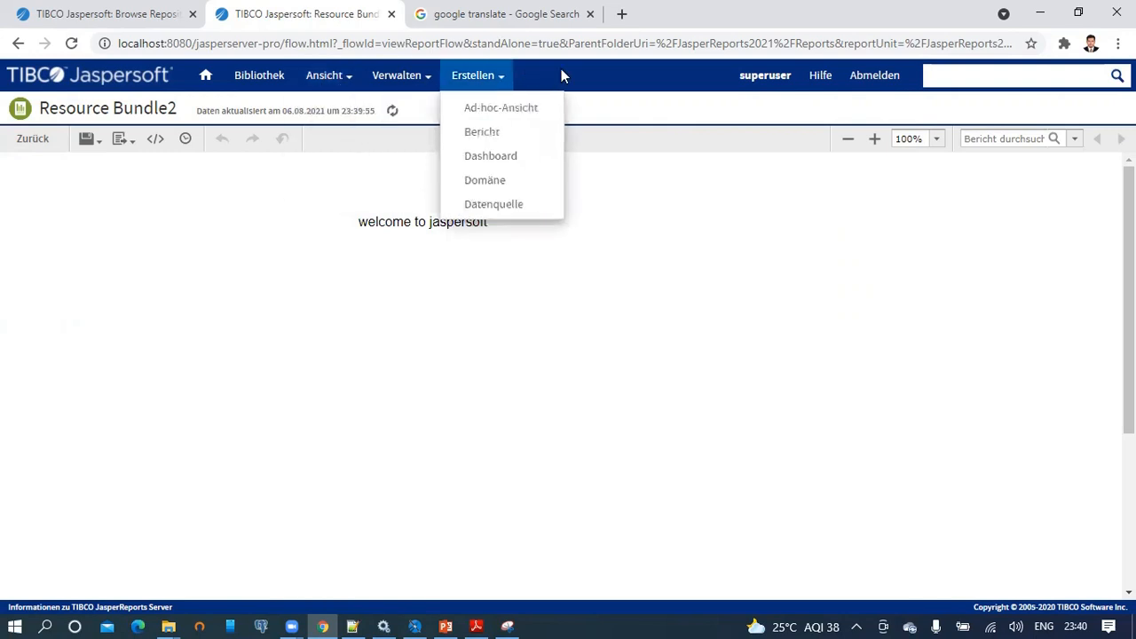
pyautogui.click(873, 78)
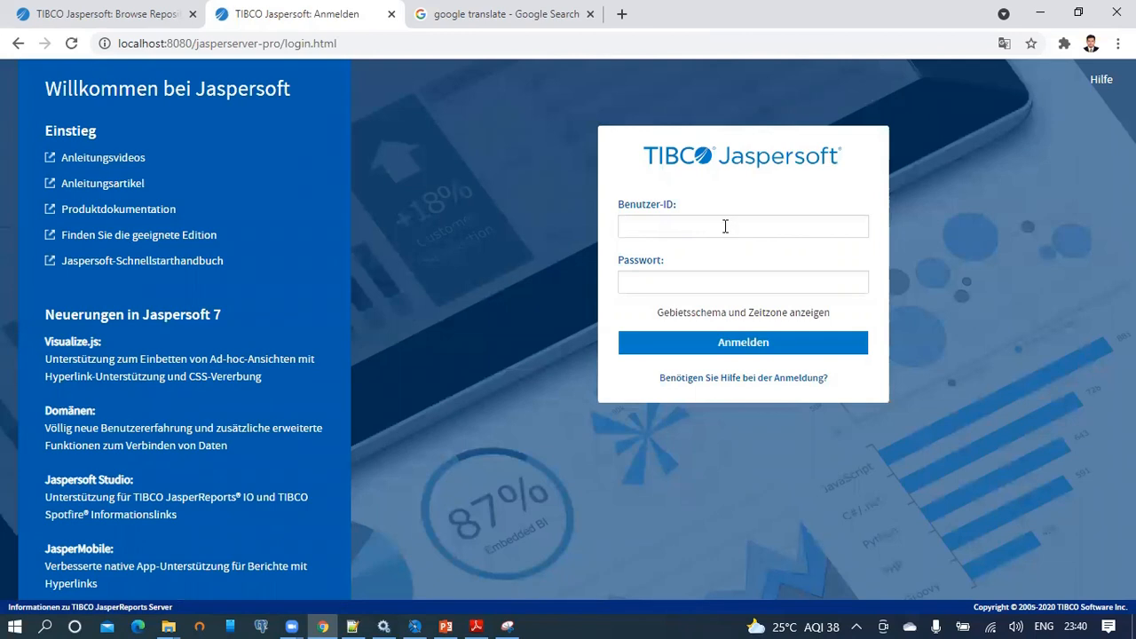
# Set the login locale to de - German and the time zone to Europe/Berlin.
pyautogui.click(734, 315)
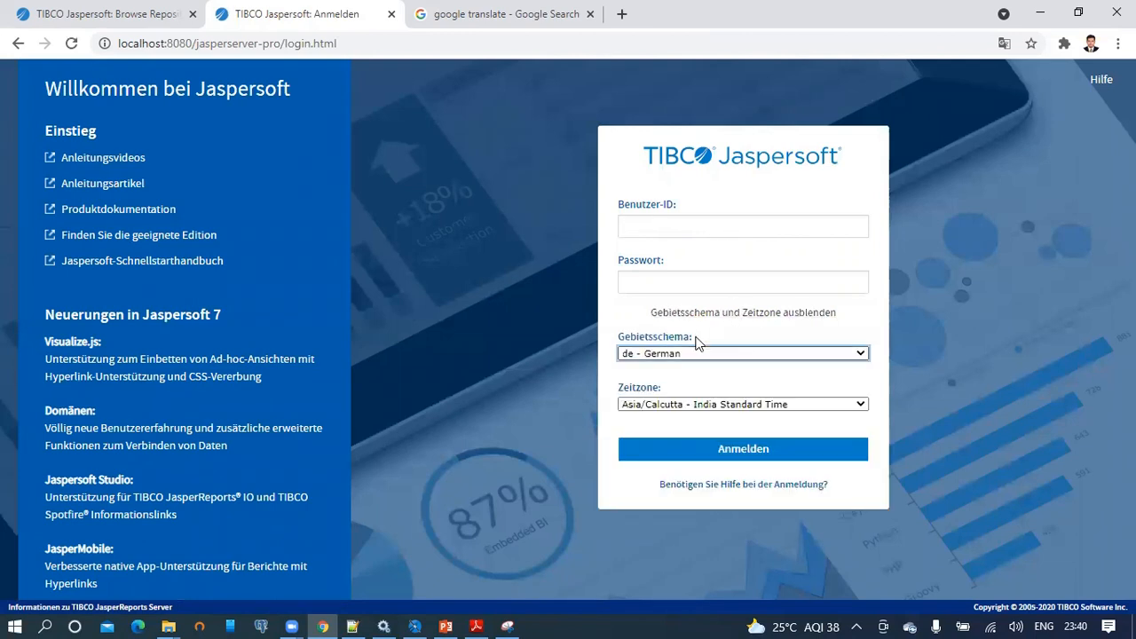
pyautogui.click(668, 355)
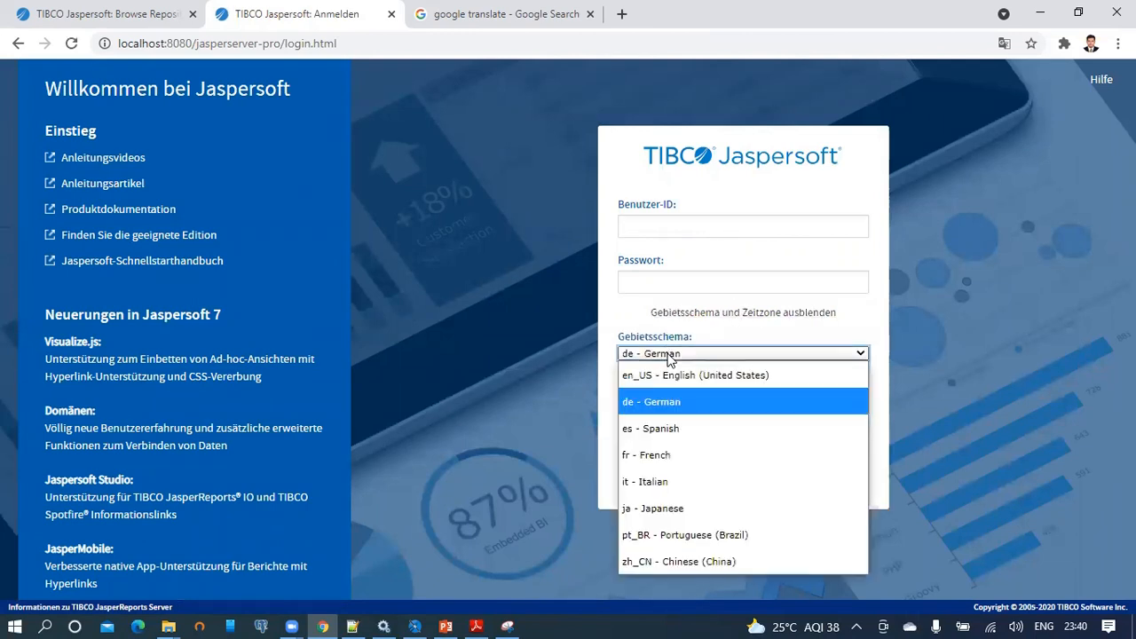
pyautogui.click(670, 399)
pyautogui.click(719, 404)
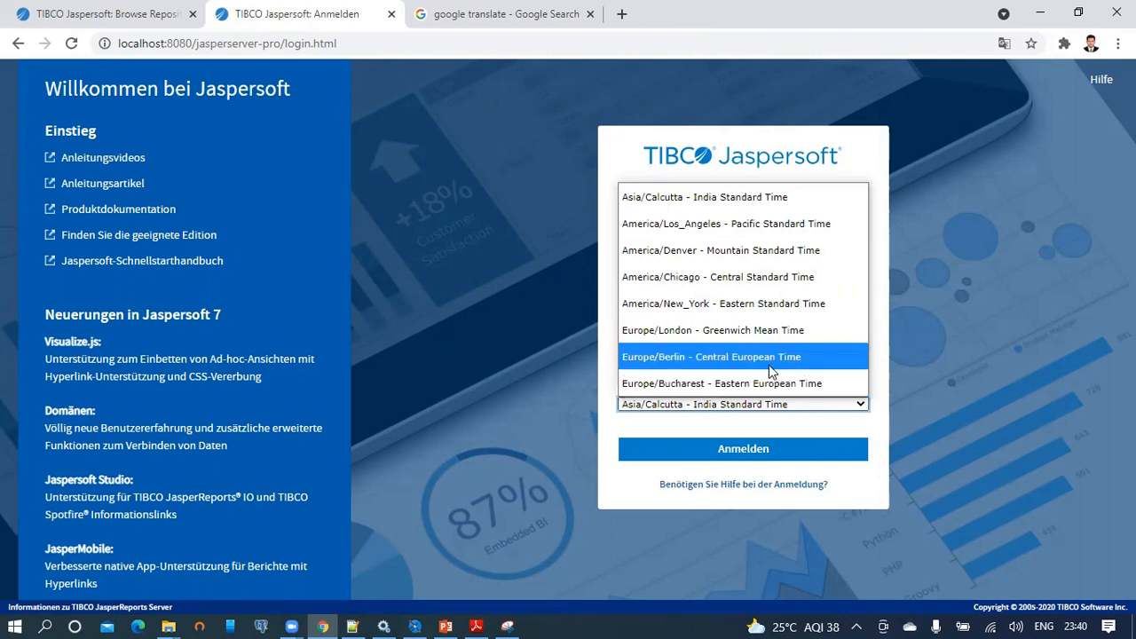
pyautogui.click(716, 359)
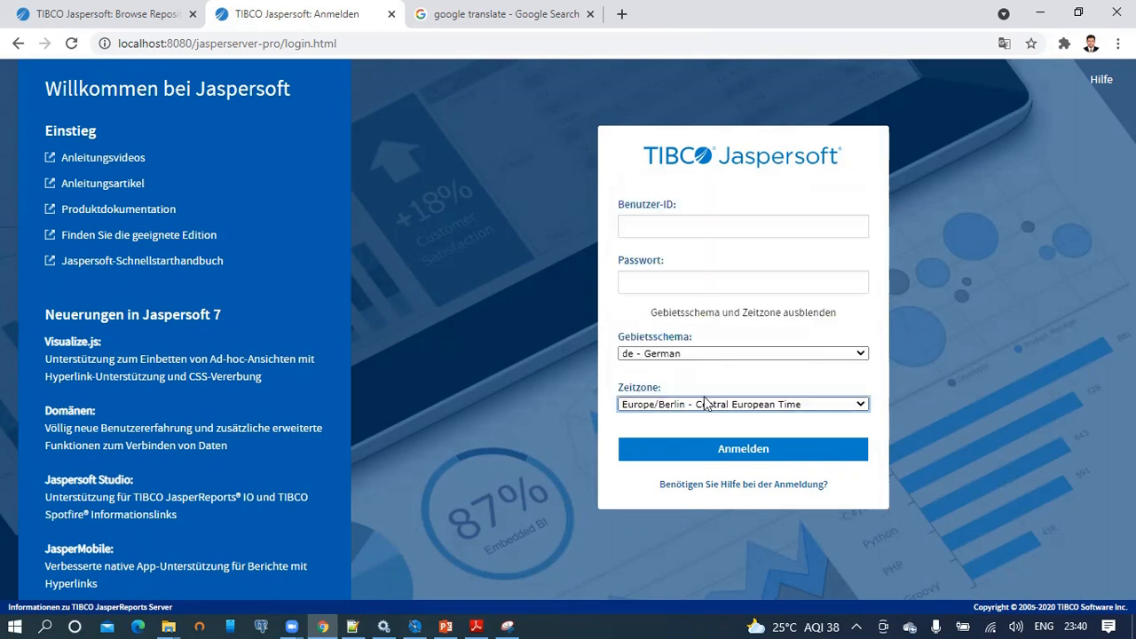
# Enter the user ID and password and submit the login.
pyautogui.click(683, 229)
pyautogui.write('suepruser')
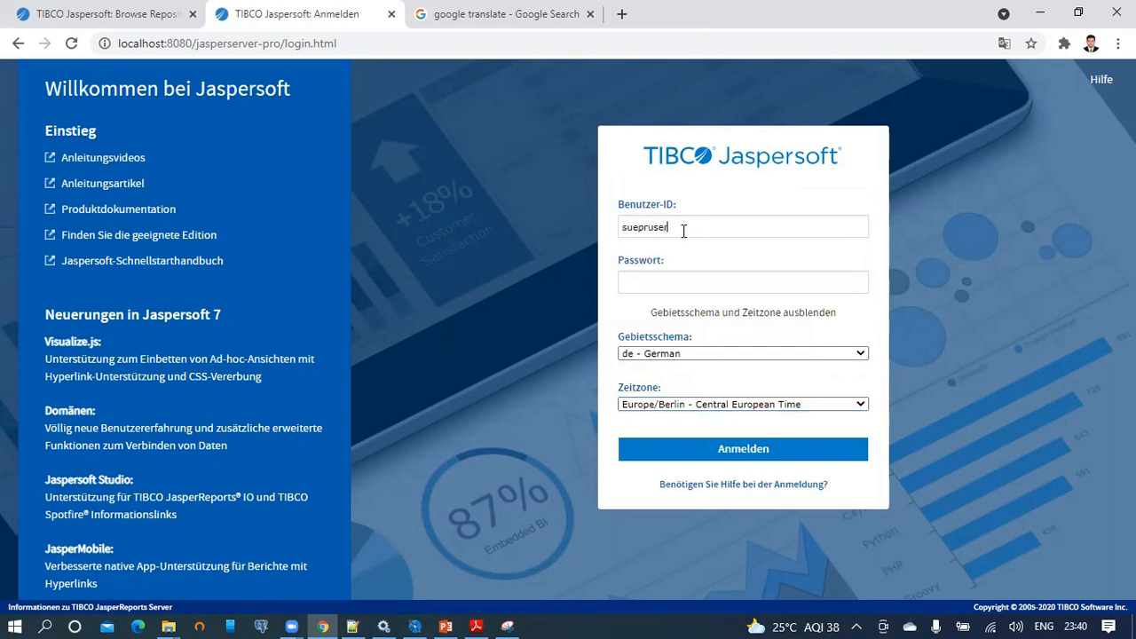
pyautogui.press('BackSpace')
pyautogui.write('peruser')
pyautogui.press('Tab')
pyautogui.write('su')
pyautogui.press('Return')
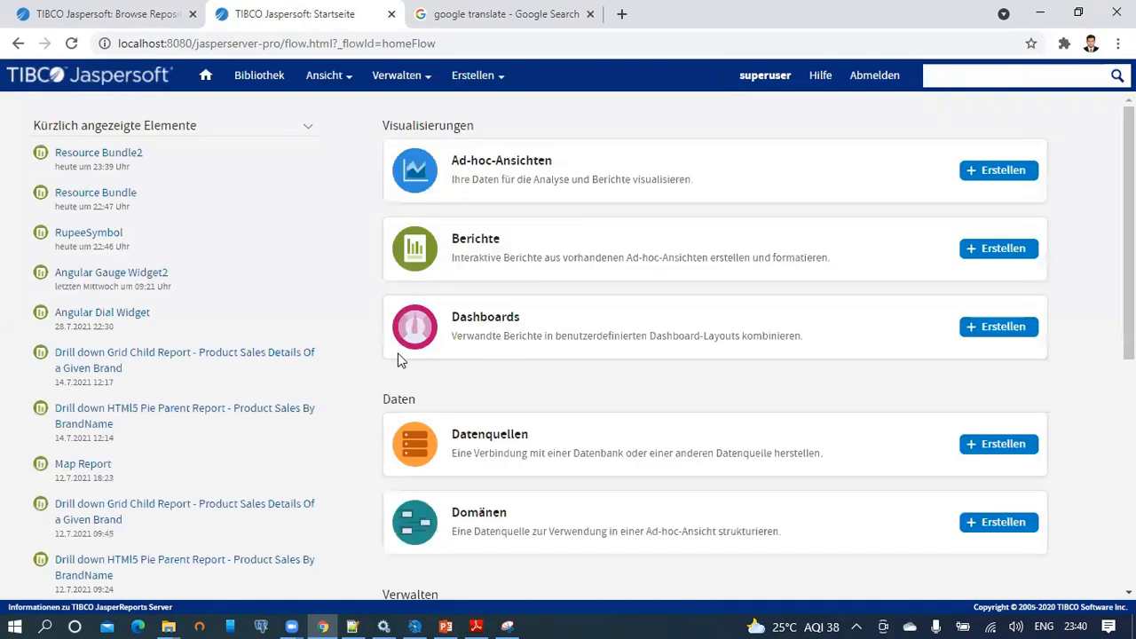
# Run Resource Bundle2 via Ausführen from the Repository's right-click menu.
pyautogui.moveTo(329, 76)
pyautogui.click(351, 129)
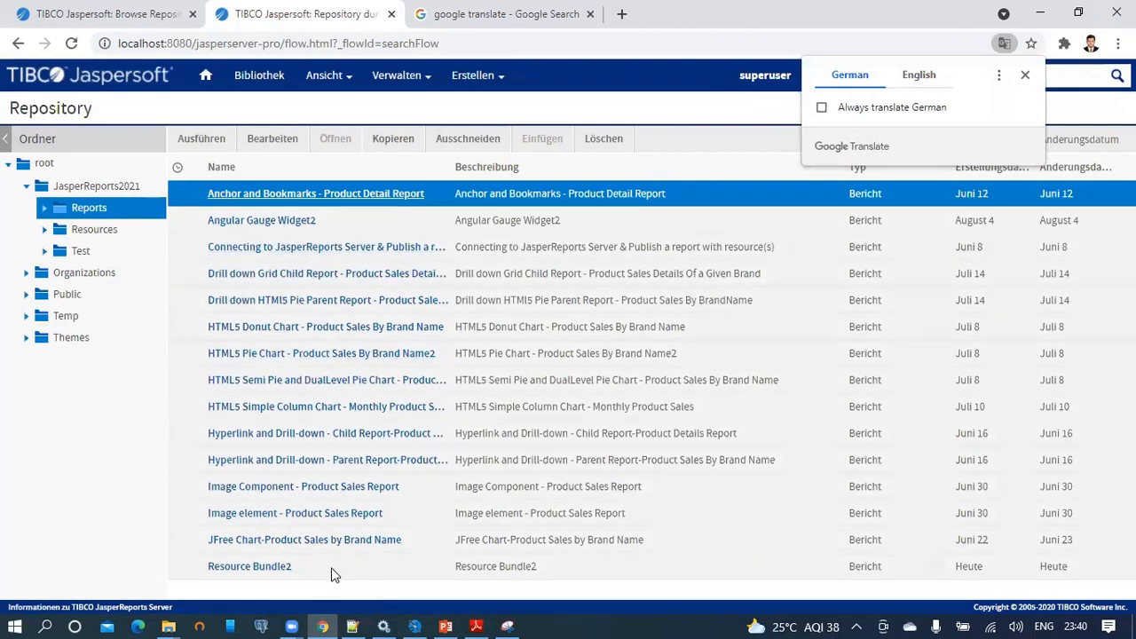
pyautogui.click(333, 568)
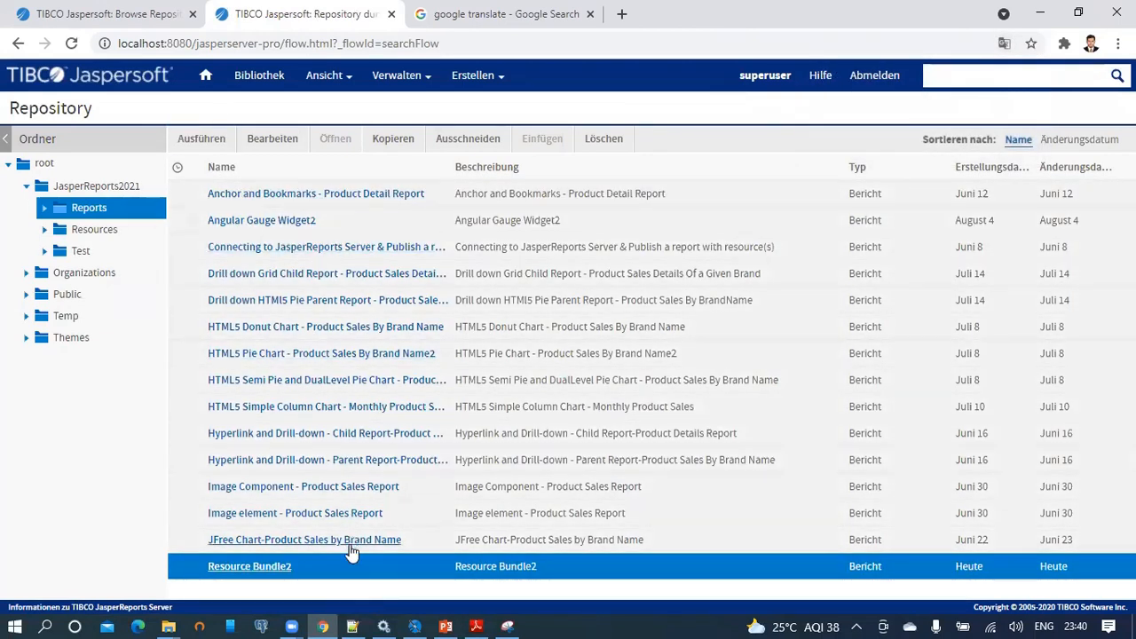
pyautogui.rightClick(344, 568)
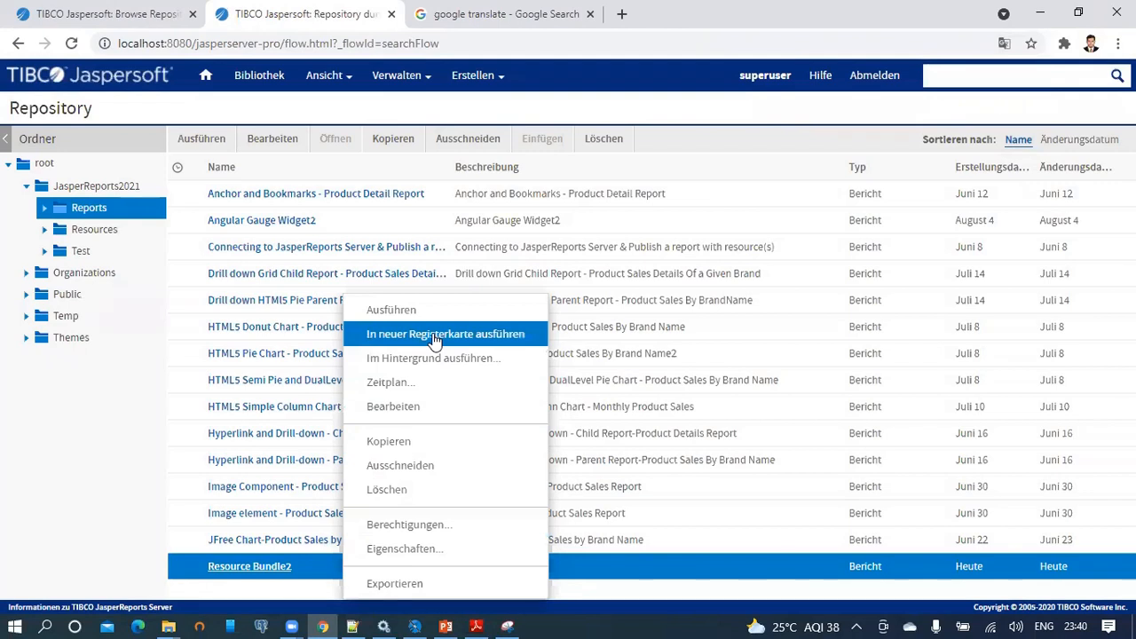
pyautogui.click(192, 139)
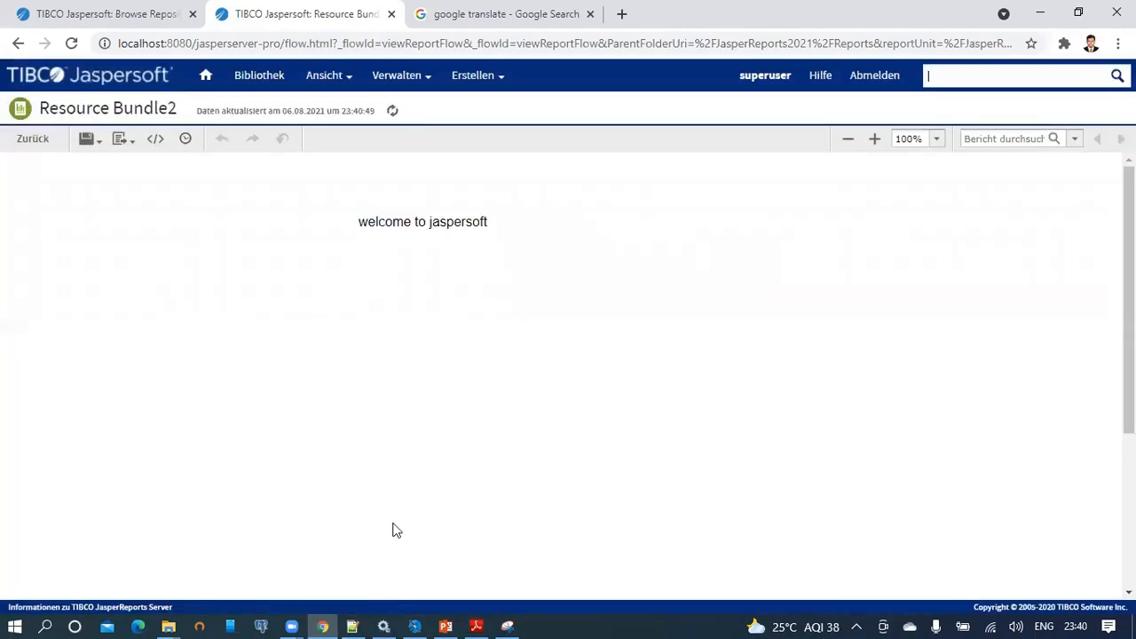
pyautogui.click(415, 623)
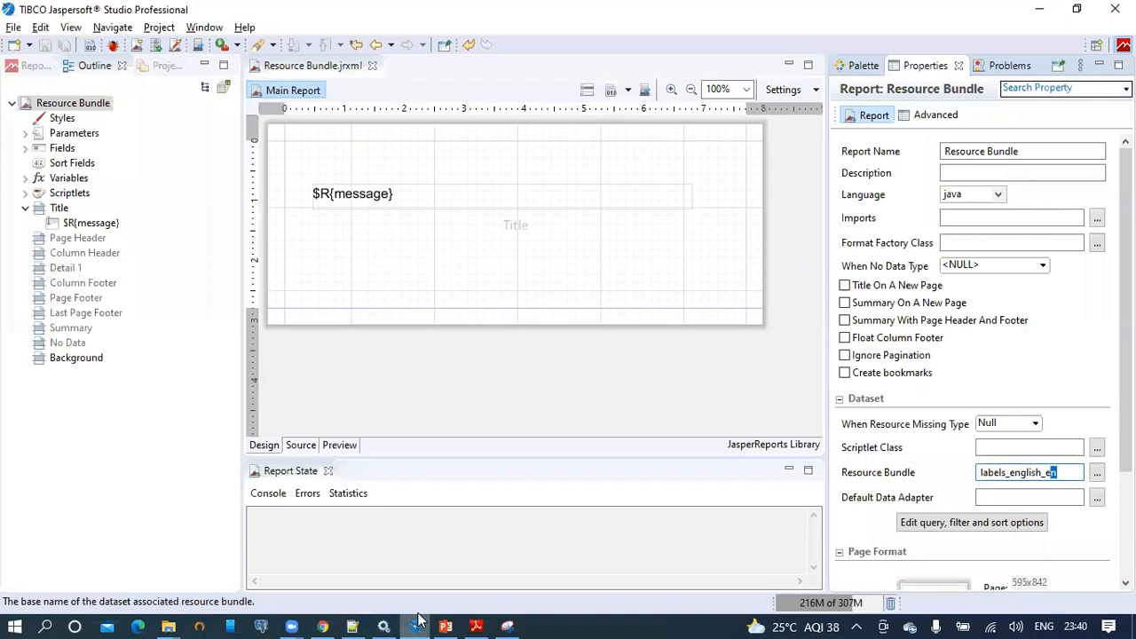
pyautogui.click(465, 367)
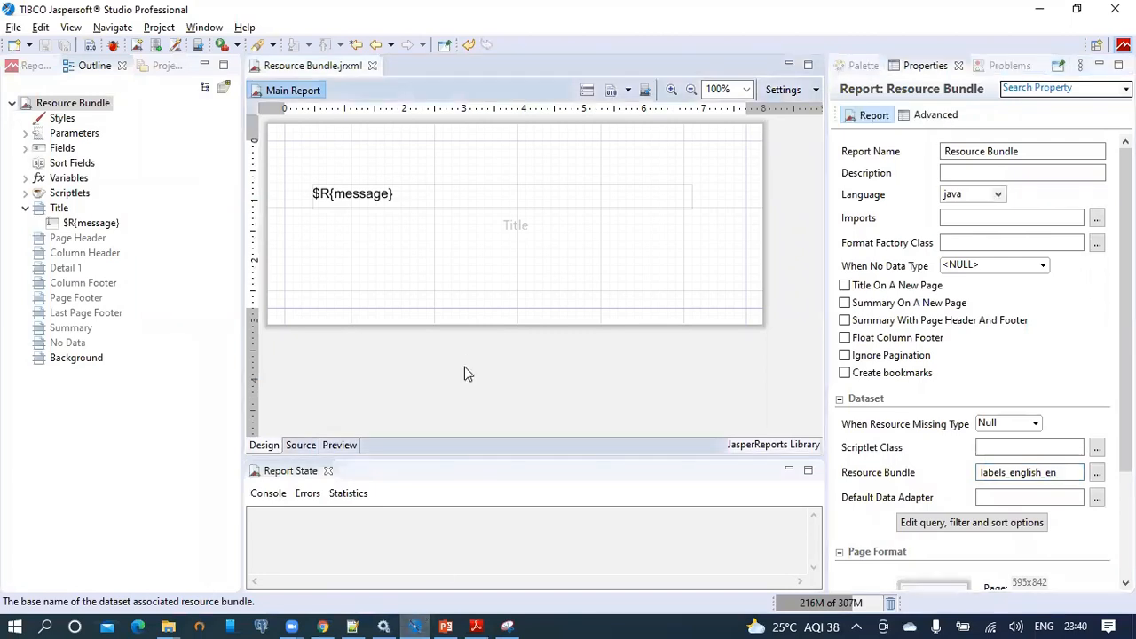
pyautogui.click(433, 201)
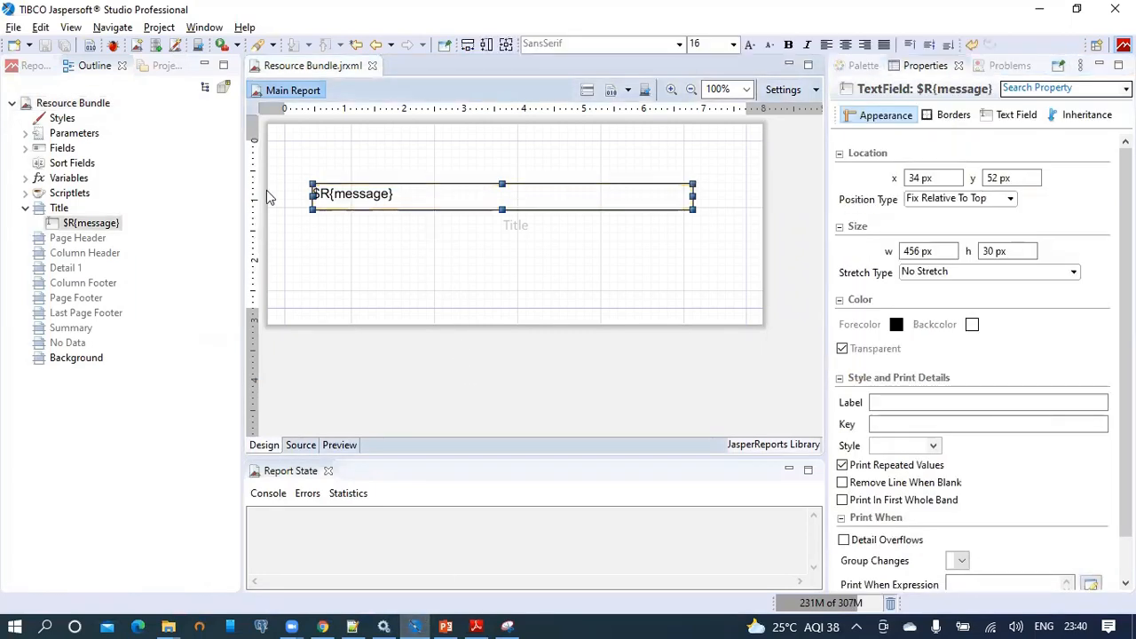
pyautogui.click(34, 66)
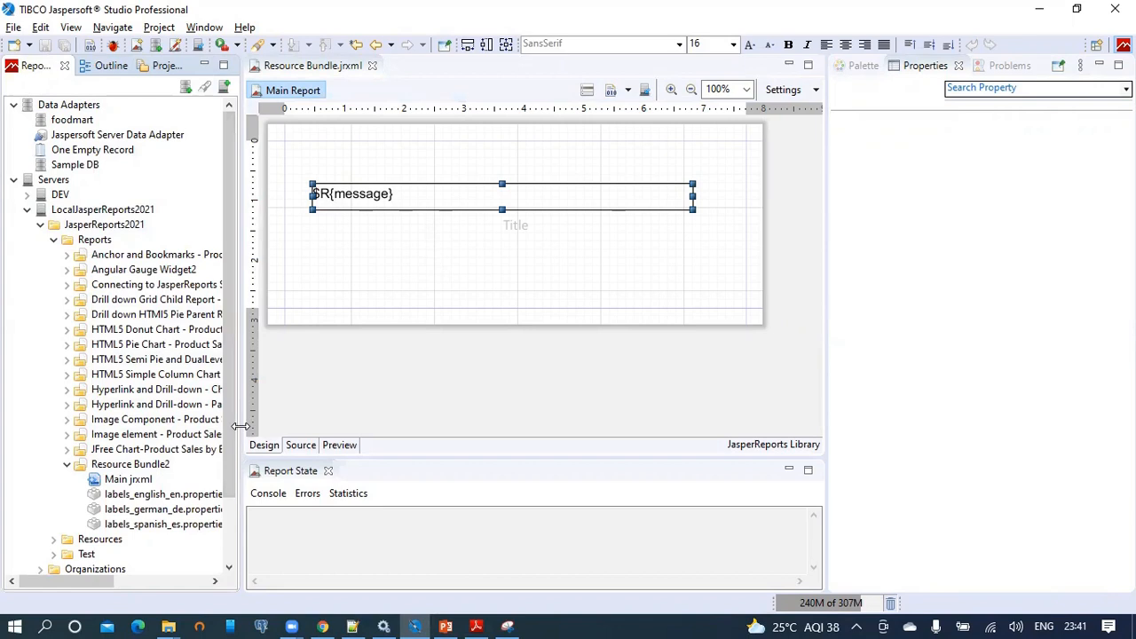
pyautogui.moveTo(240, 431); pyautogui.dragTo(329, 427)
pyautogui.click(196, 510)
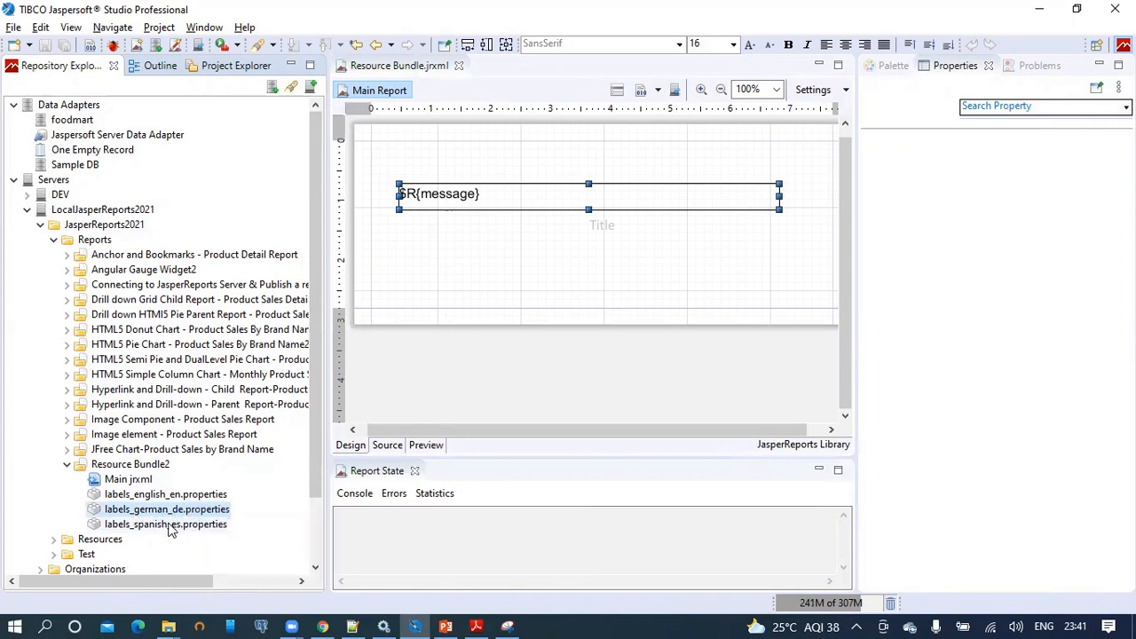
pyautogui.click(171, 524)
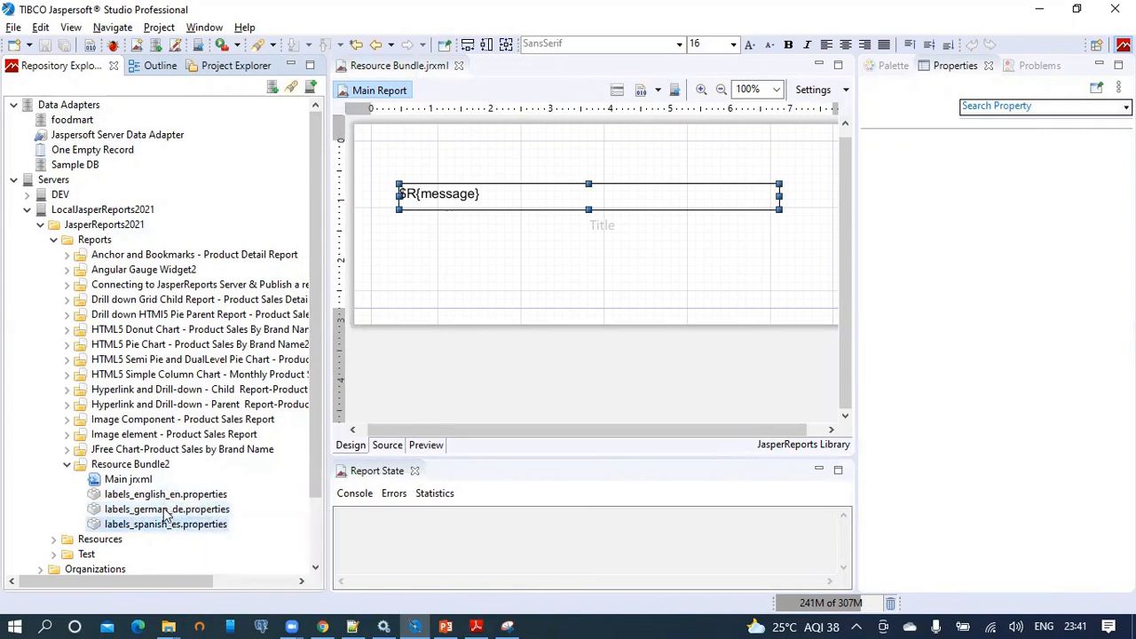
pyautogui.click(166, 509)
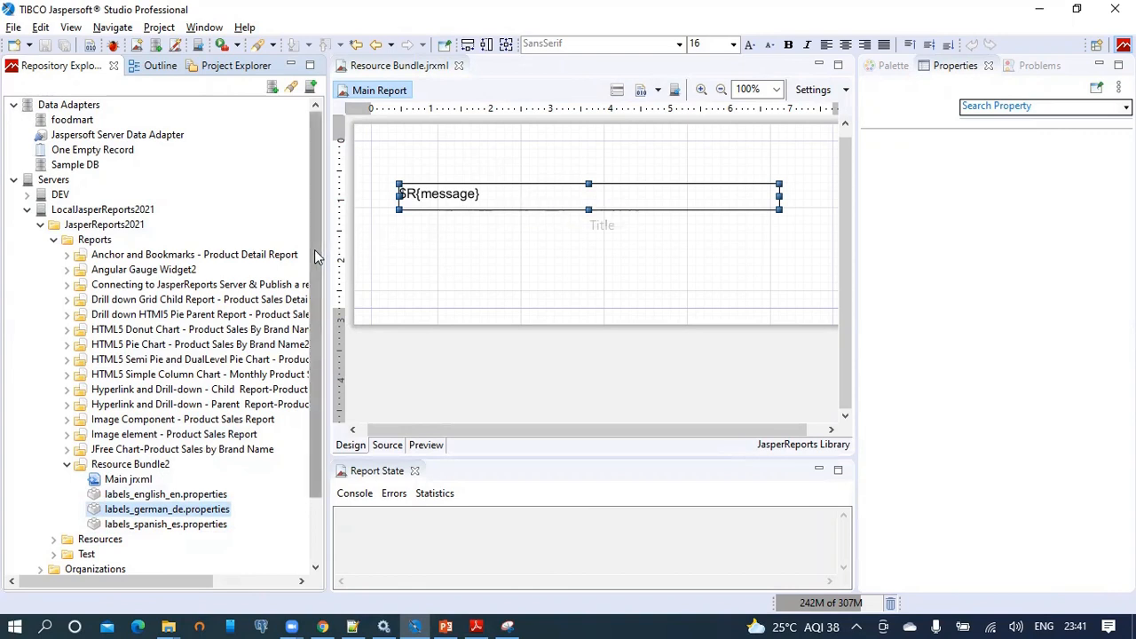
pyautogui.scroll(-2, 311, 294)
pyautogui.moveTo(312, 355); pyautogui.dragTo(309, 409)
pyautogui.click(577, 371)
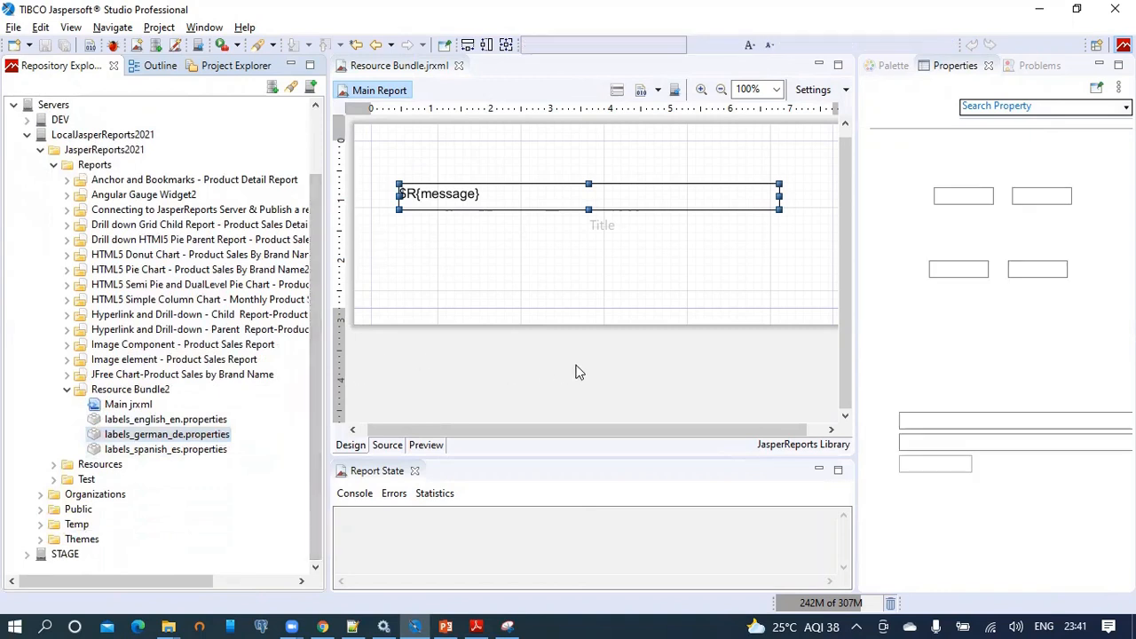
pyautogui.click(173, 419)
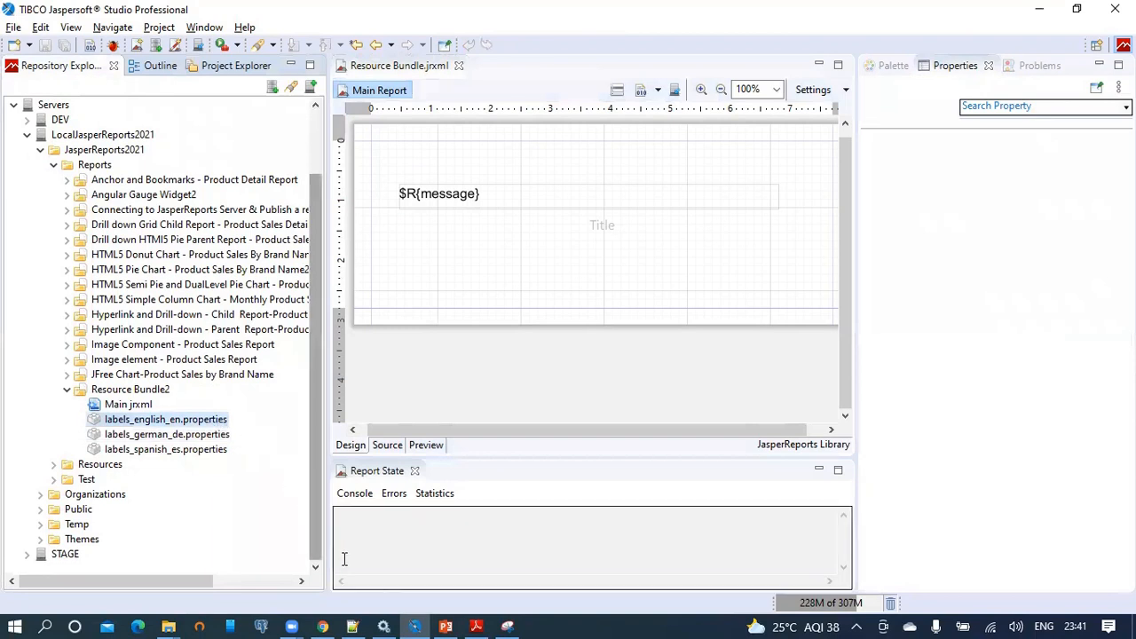
pyautogui.moveTo(320, 621)
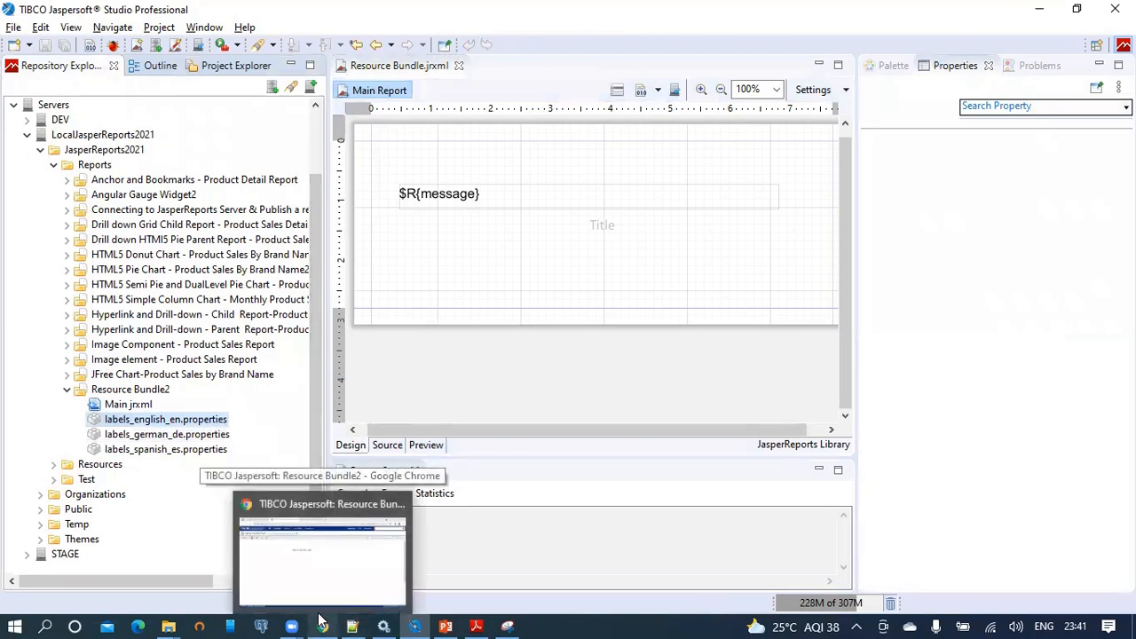
pyautogui.click(320, 621)
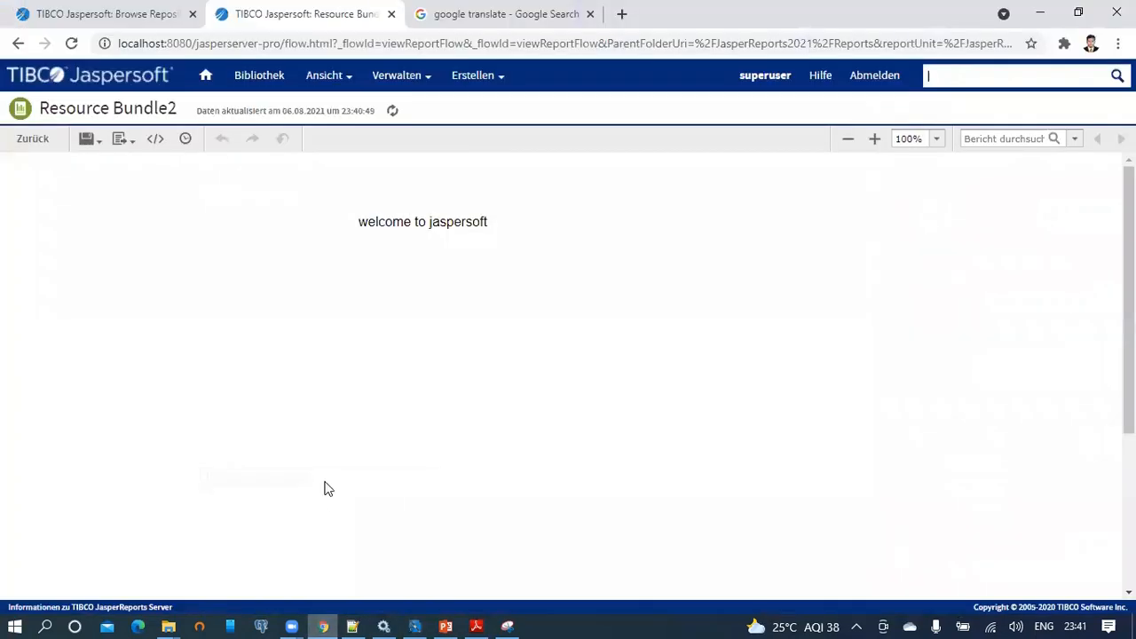
# Compare the welcome messages in labels_english_en, labels_german_de and labels_spanish_es in Notepad++.
pyautogui.click(355, 623)
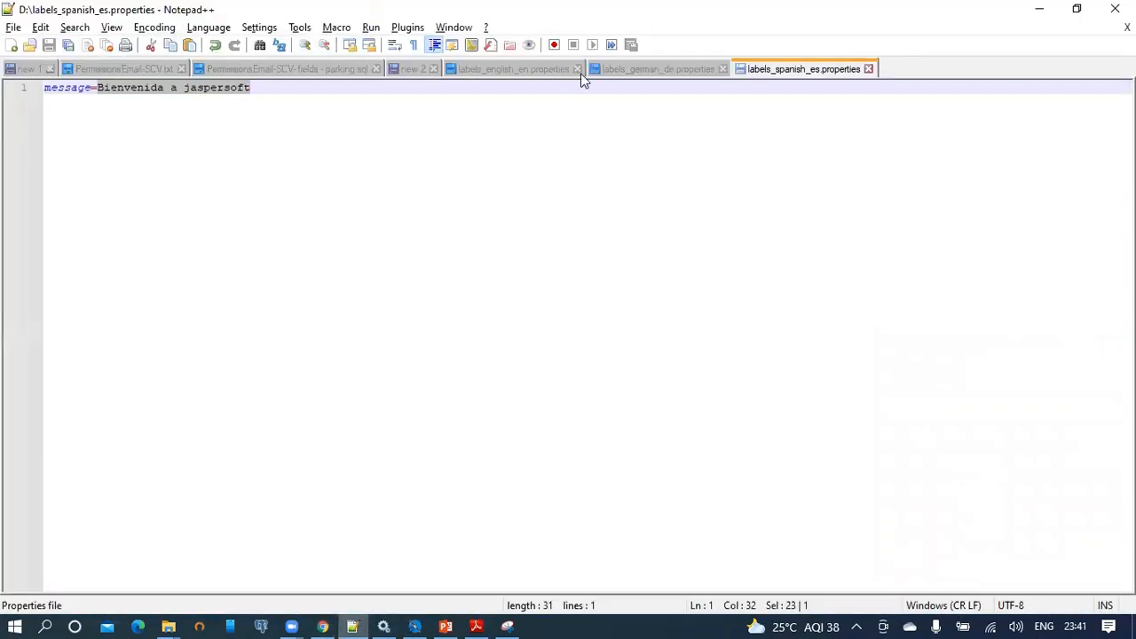
pyautogui.click(521, 71)
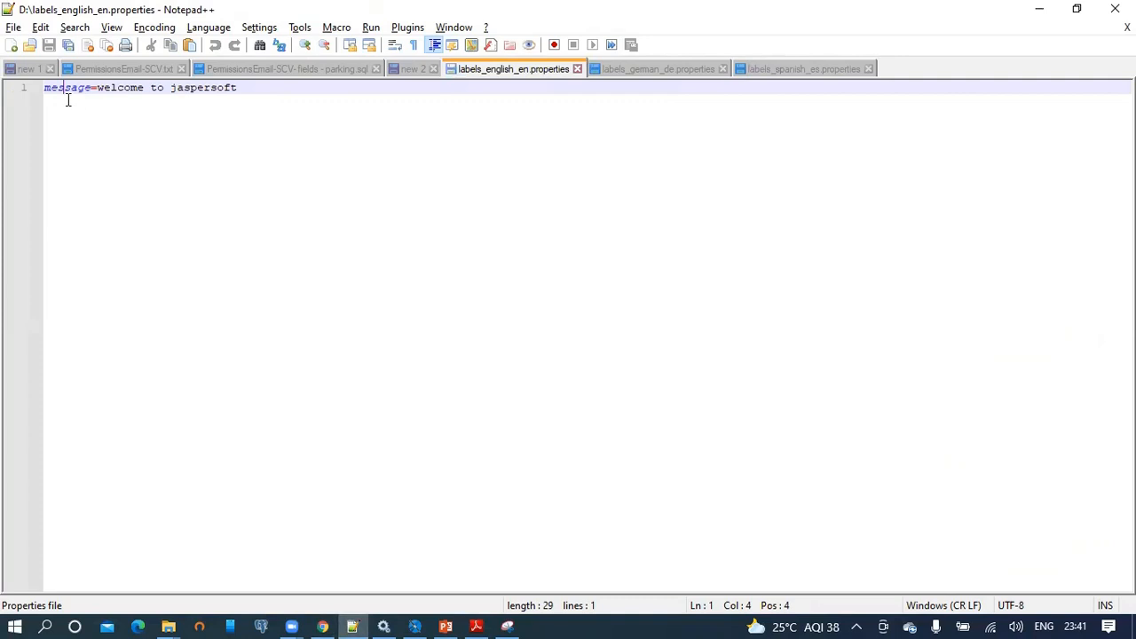
pyautogui.click(640, 70)
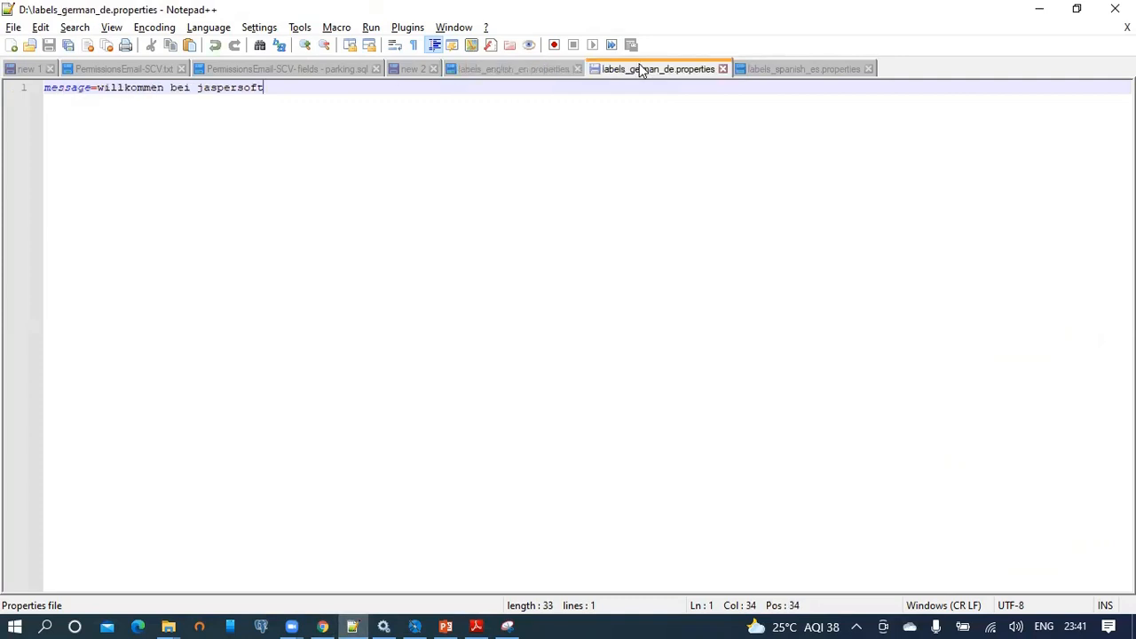
pyautogui.click(801, 71)
pyautogui.click(95, 88)
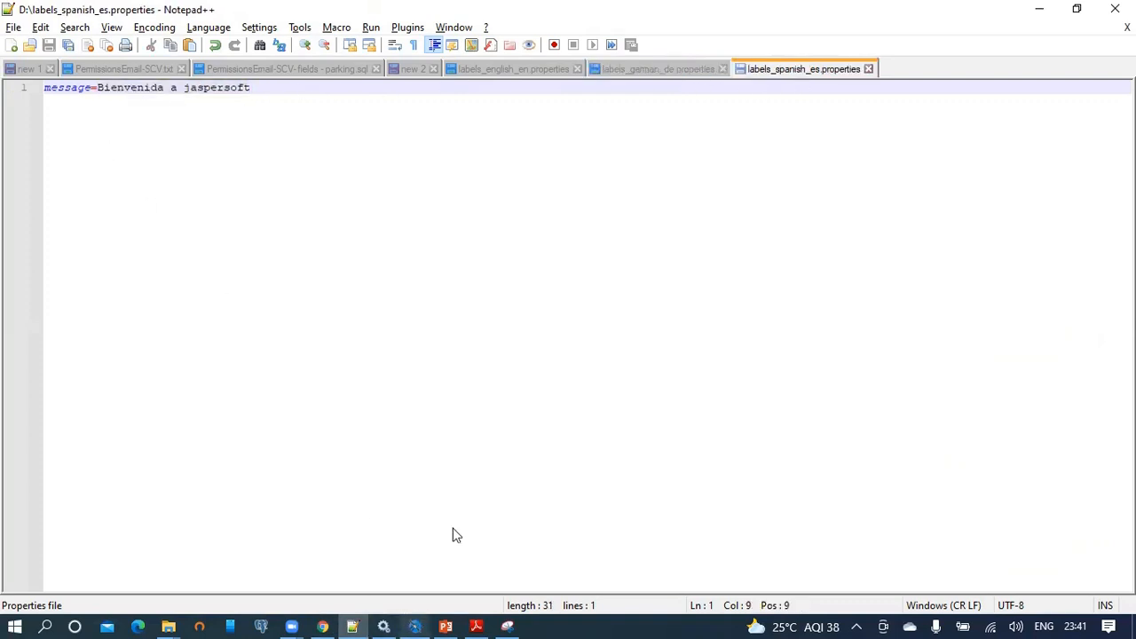
pyautogui.click(656, 77)
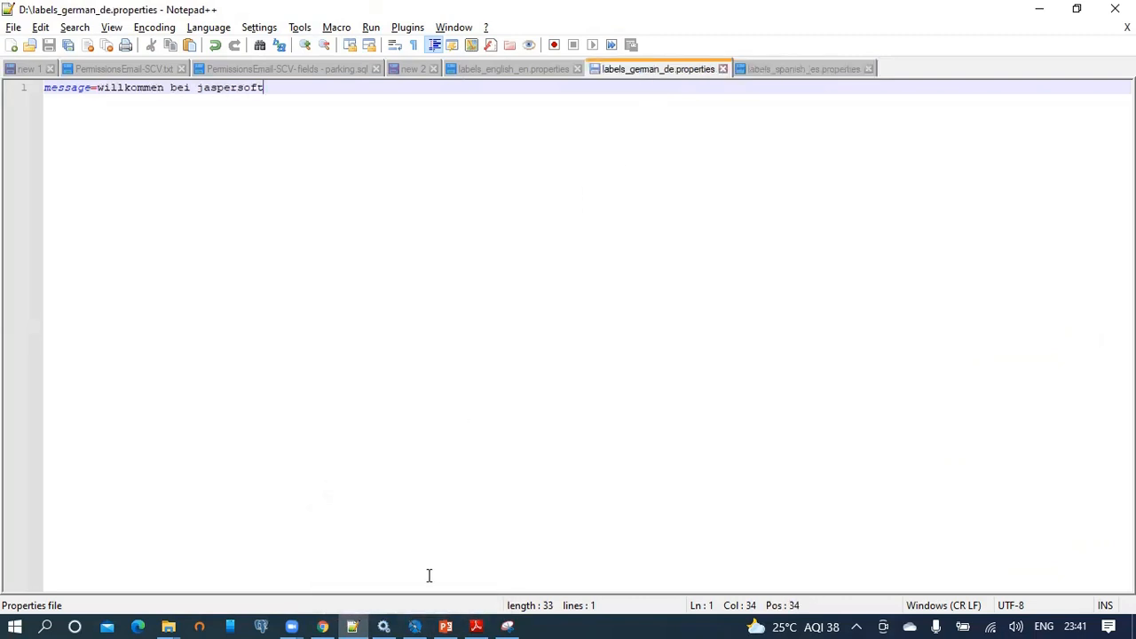
pyautogui.click(324, 623)
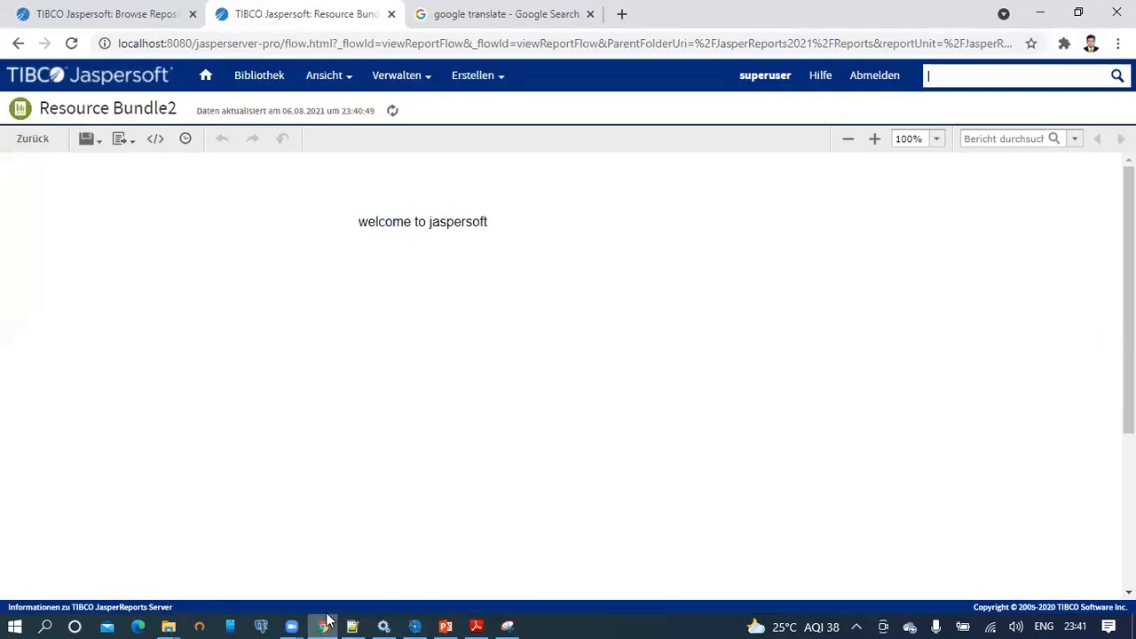
# Log out with Abmelden and set the login locale to es - Spanish.
pyautogui.click(863, 80)
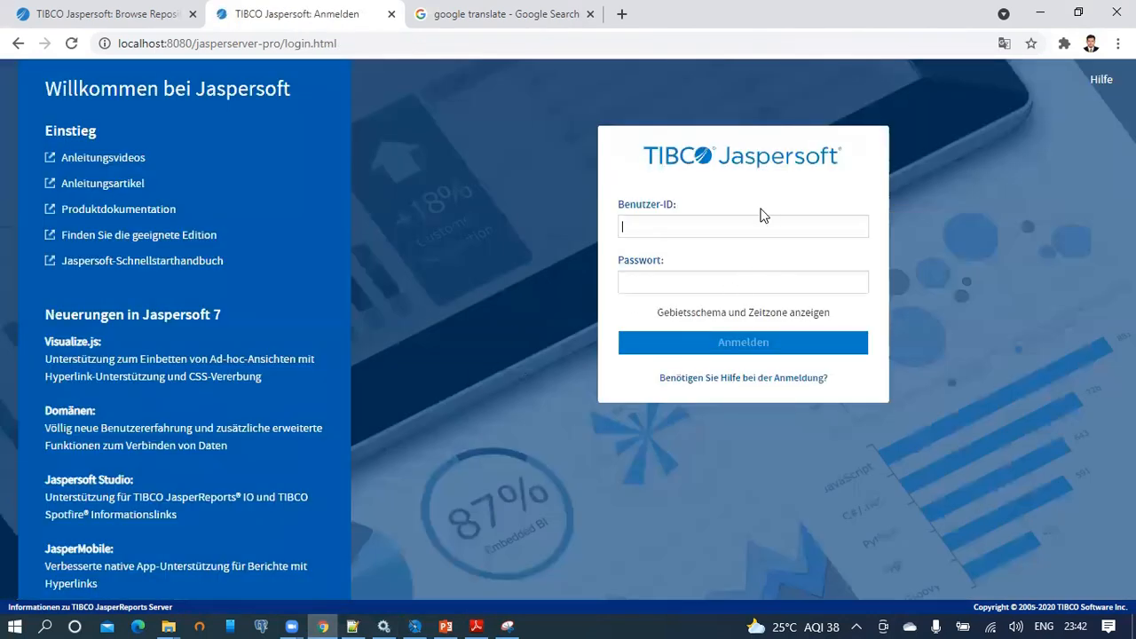
pyautogui.click(743, 313)
pyautogui.click(719, 356)
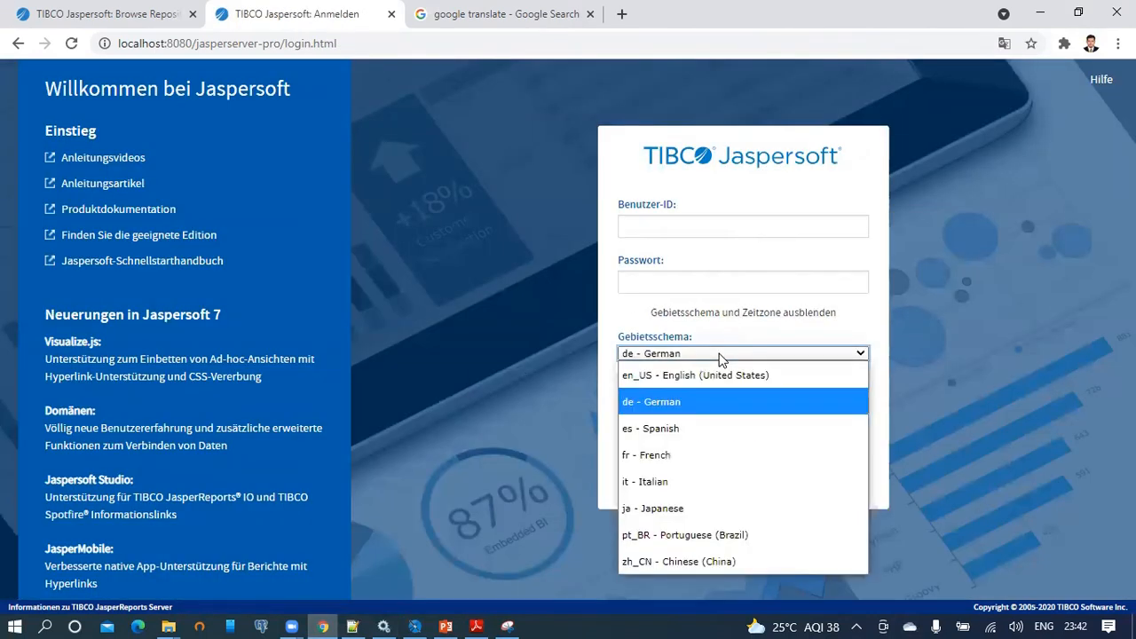
pyautogui.click(696, 428)
# Enter the user ID and password and sign in.
pyautogui.click(697, 230)
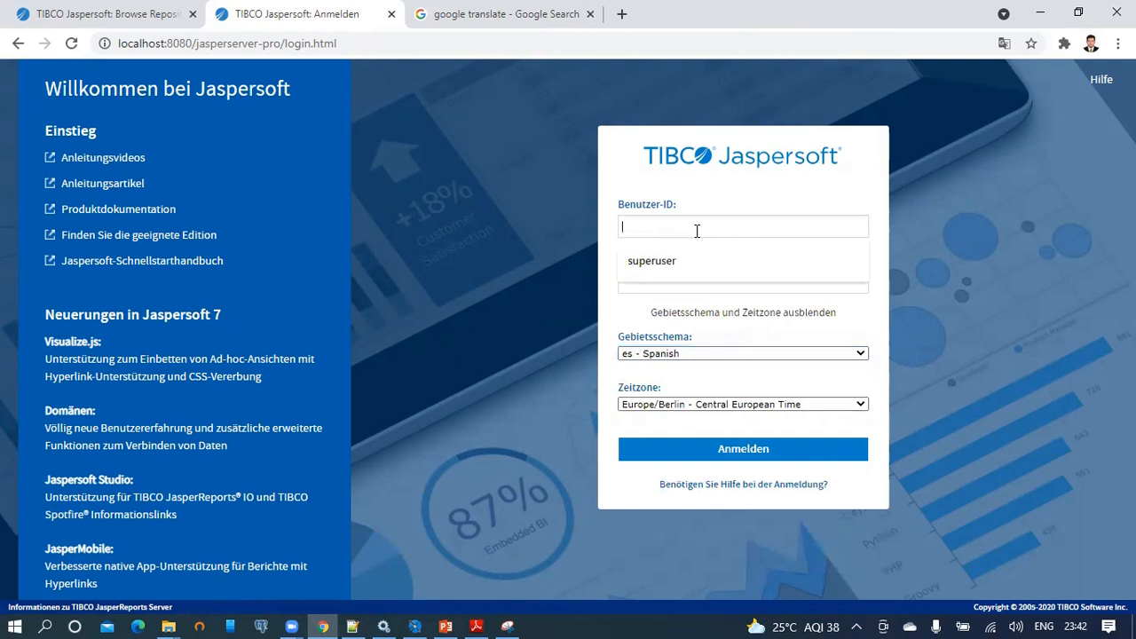
pyautogui.write('superuser')
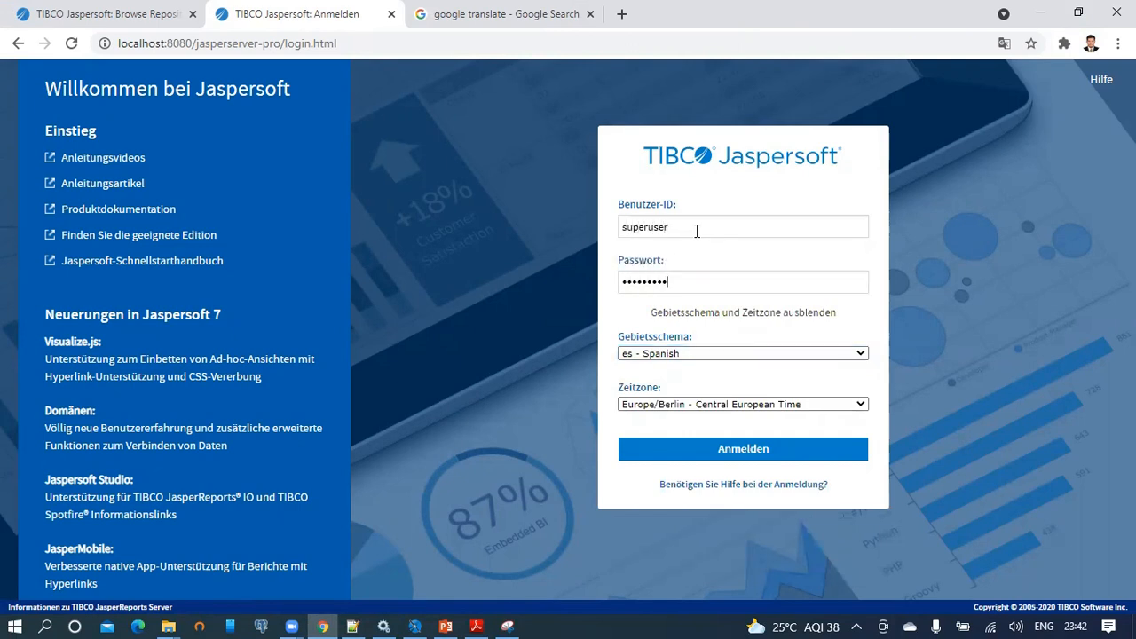
pyautogui.click(773, 452)
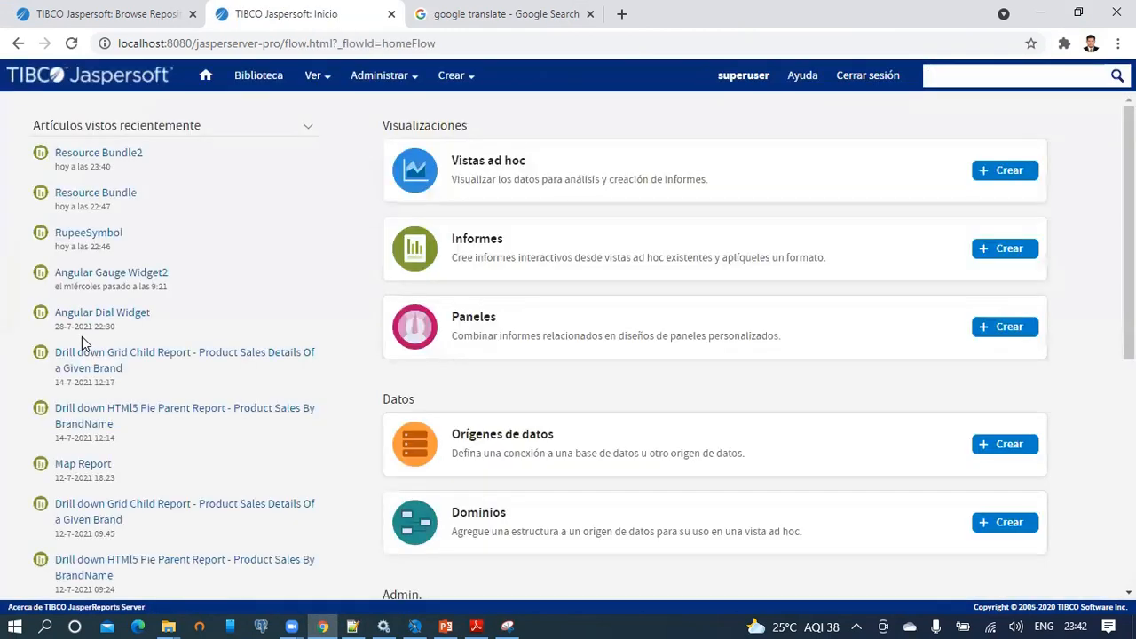
# Open Resource Bundle2 from recently viewed and check it still reads 'welcome to jaspersoft'.
pyautogui.click(127, 159)
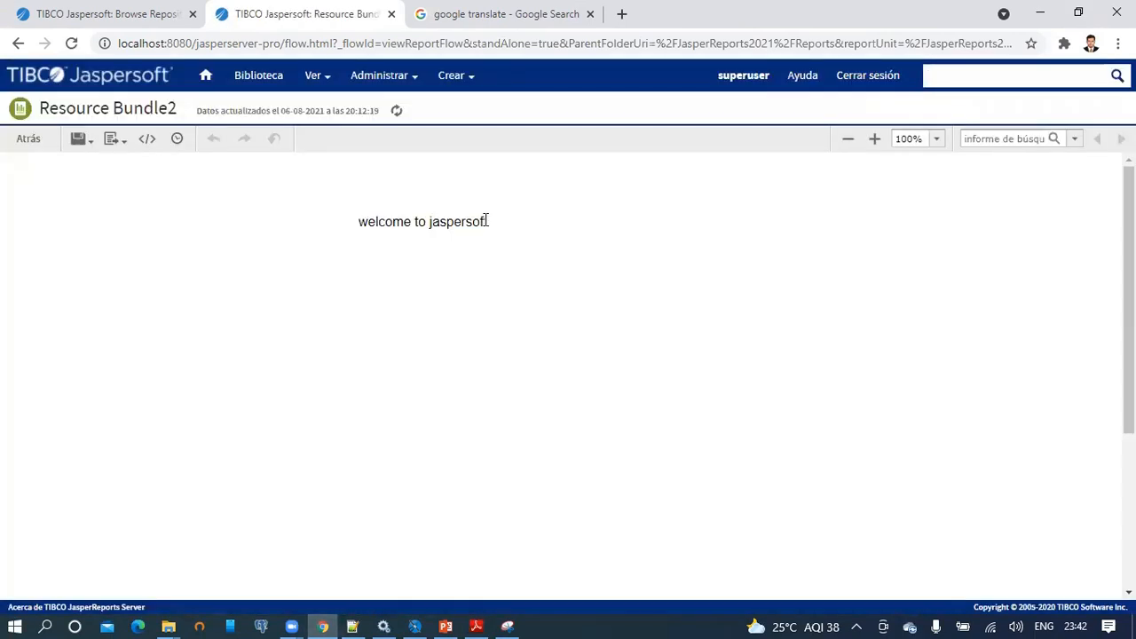
pyautogui.moveTo(495, 226); pyautogui.dragTo(344, 228)
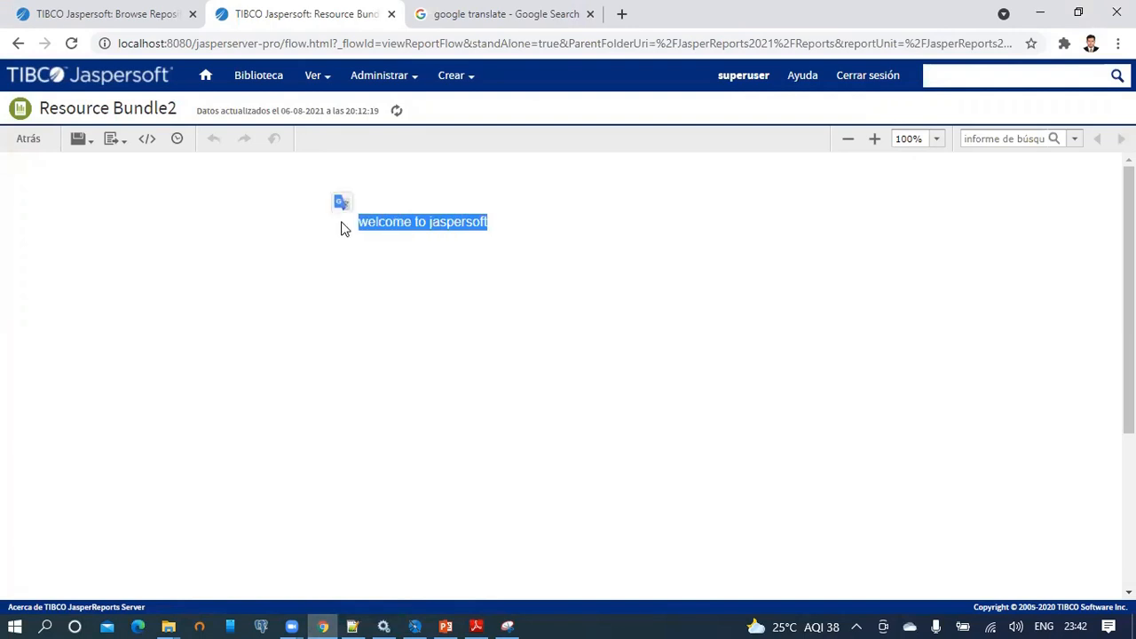
pyautogui.click(404, 232)
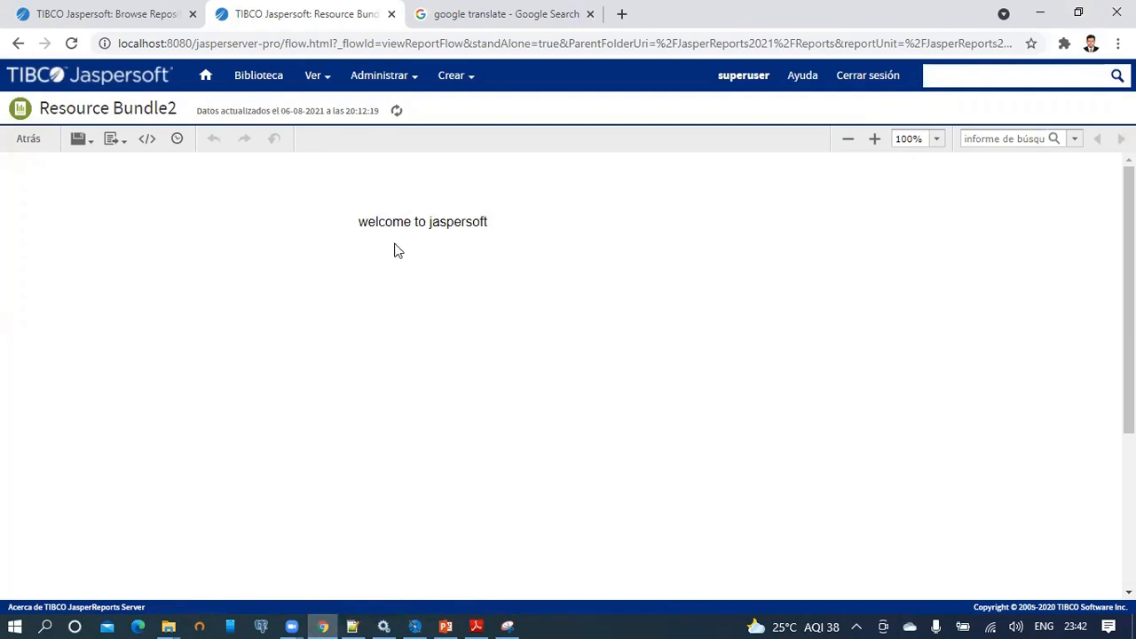
pyautogui.click(415, 625)
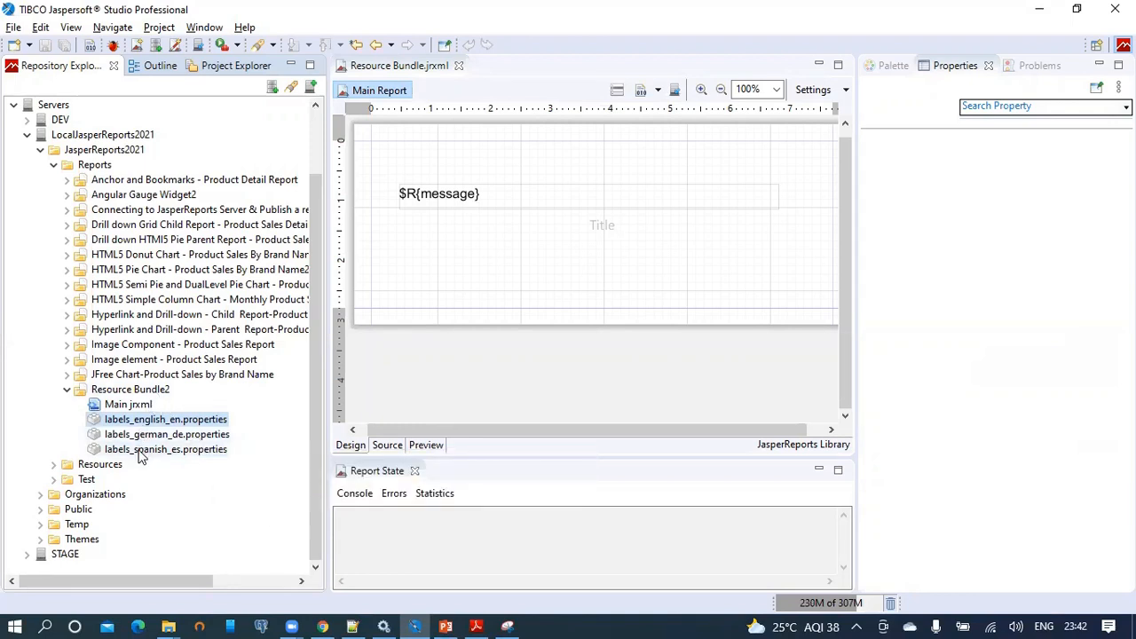
# Close the Resource Bundle.jrxml design and collapse the Resource Bundle2 and Reports folders.
pyautogui.moveTo(140, 455)
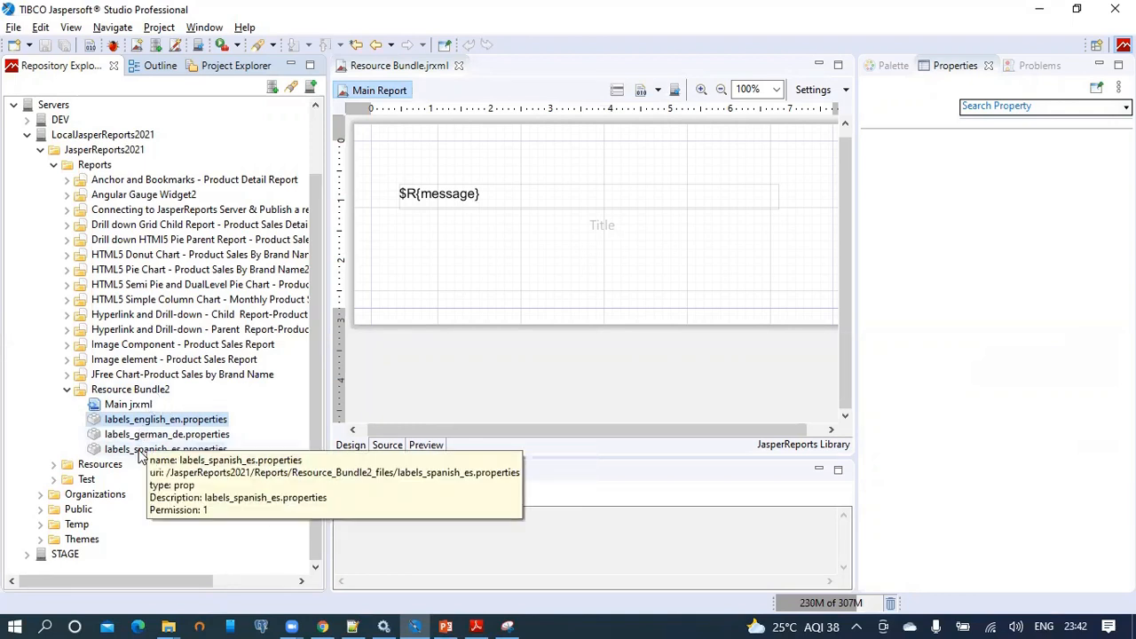
pyautogui.click(142, 393)
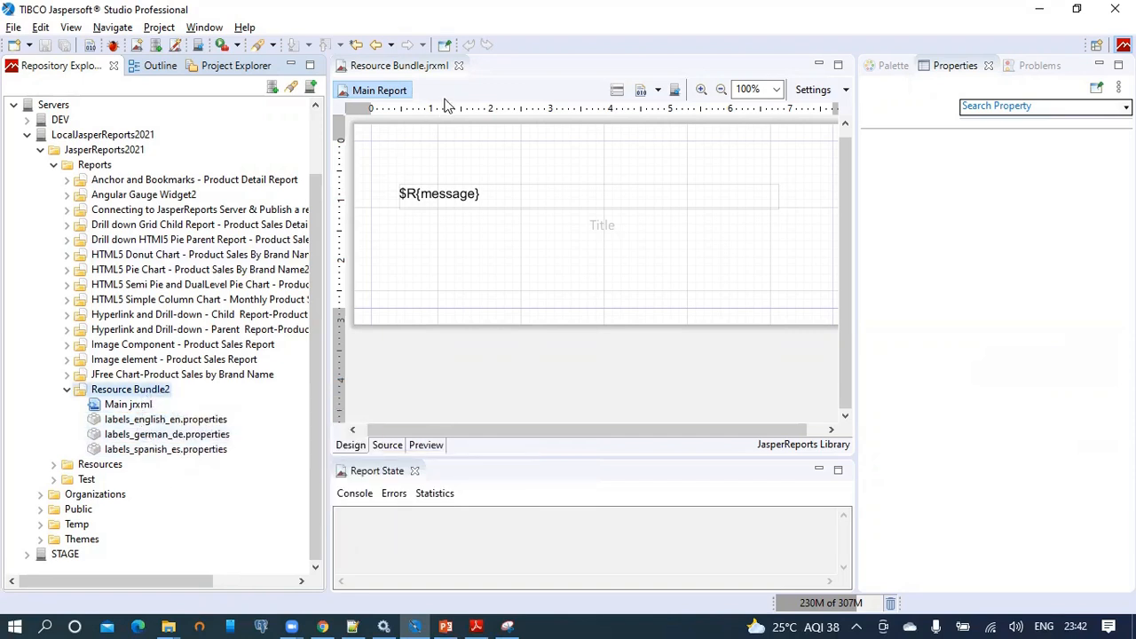
pyautogui.click(459, 66)
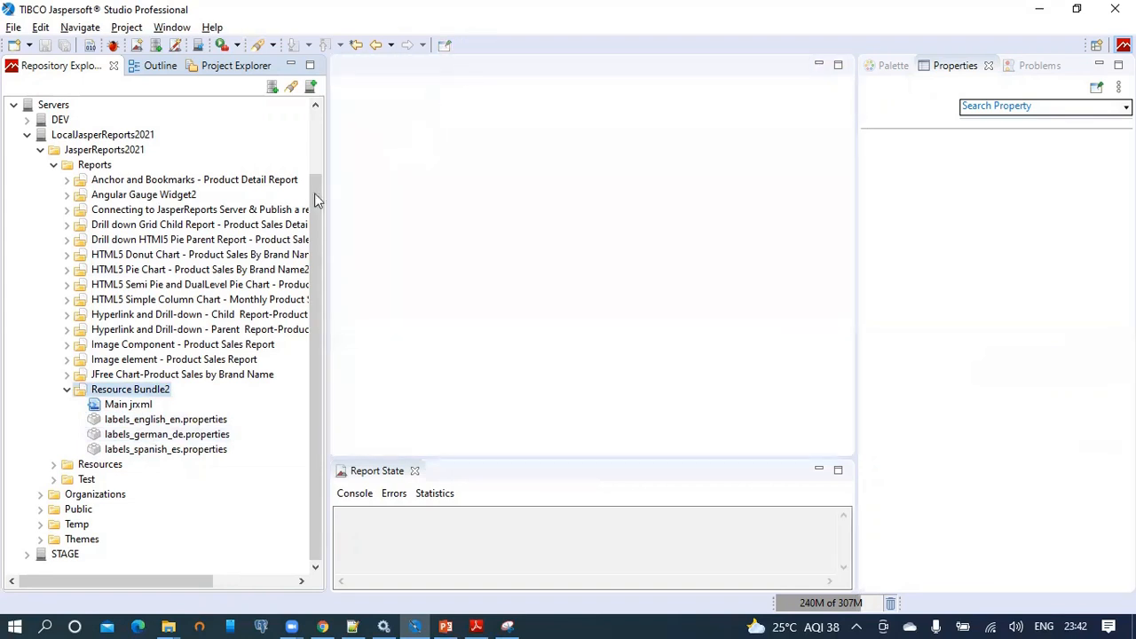
pyautogui.click(68, 390)
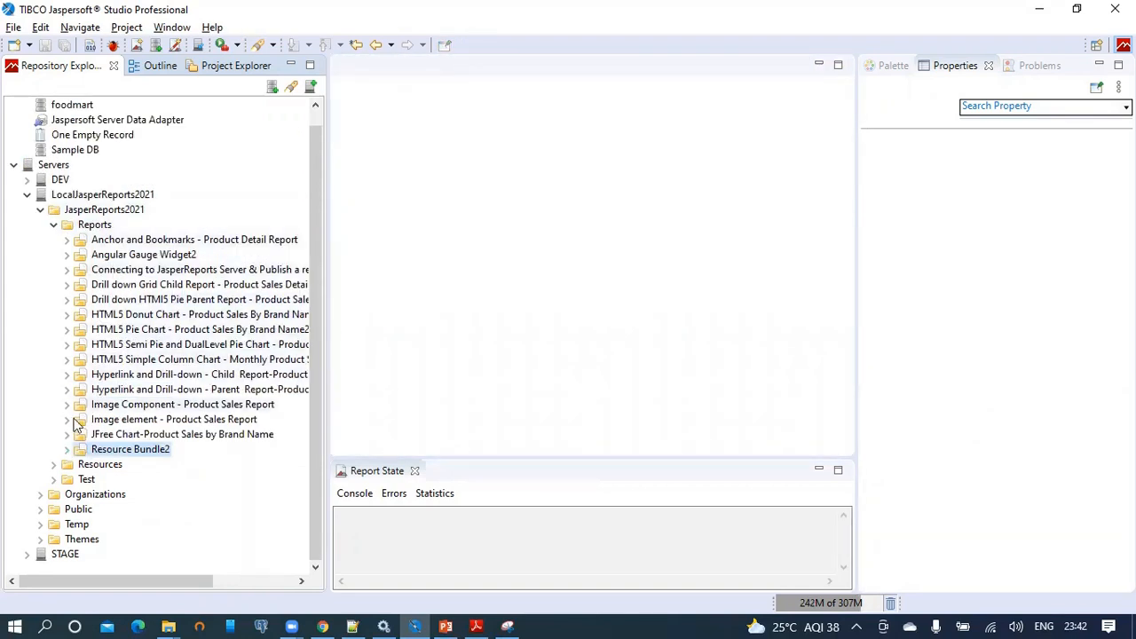
pyautogui.click(54, 225)
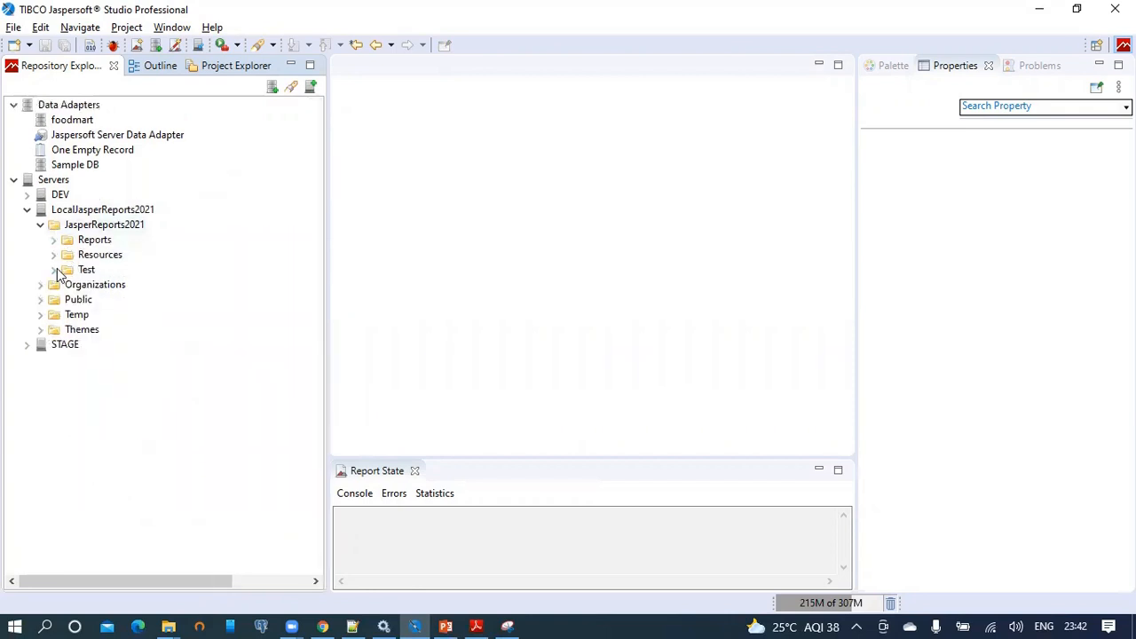
# Expand Test > Resource Bundle and inspect labels.properties, labels_de.properties and labels_es.properties.
pyautogui.click(53, 270)
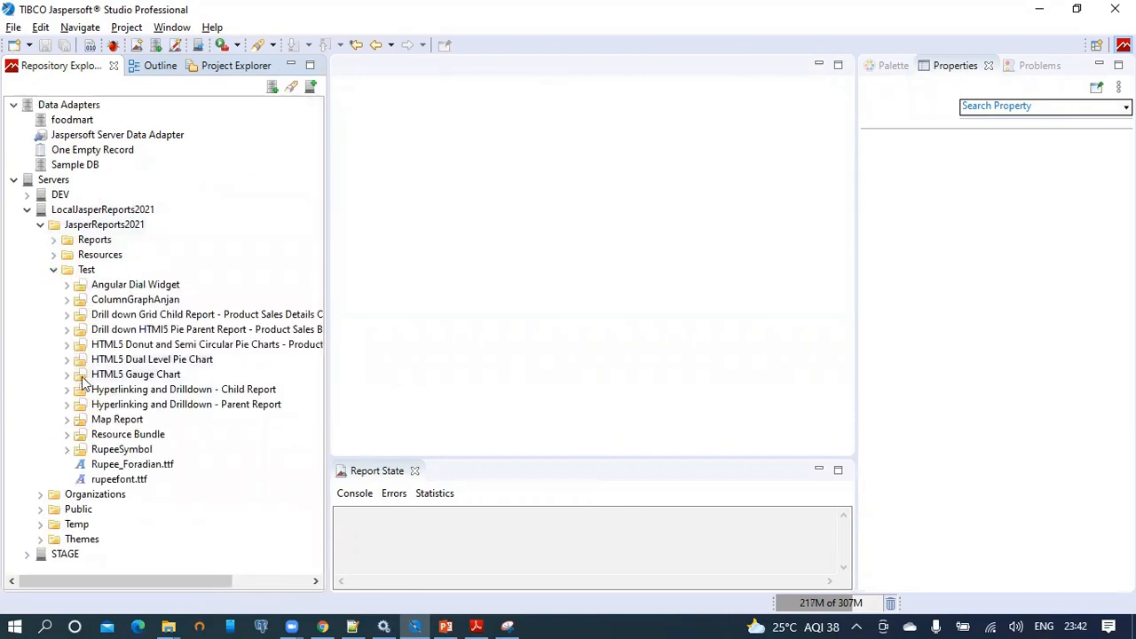
pyautogui.click(67, 435)
pyautogui.scroll(-2, 107, 417)
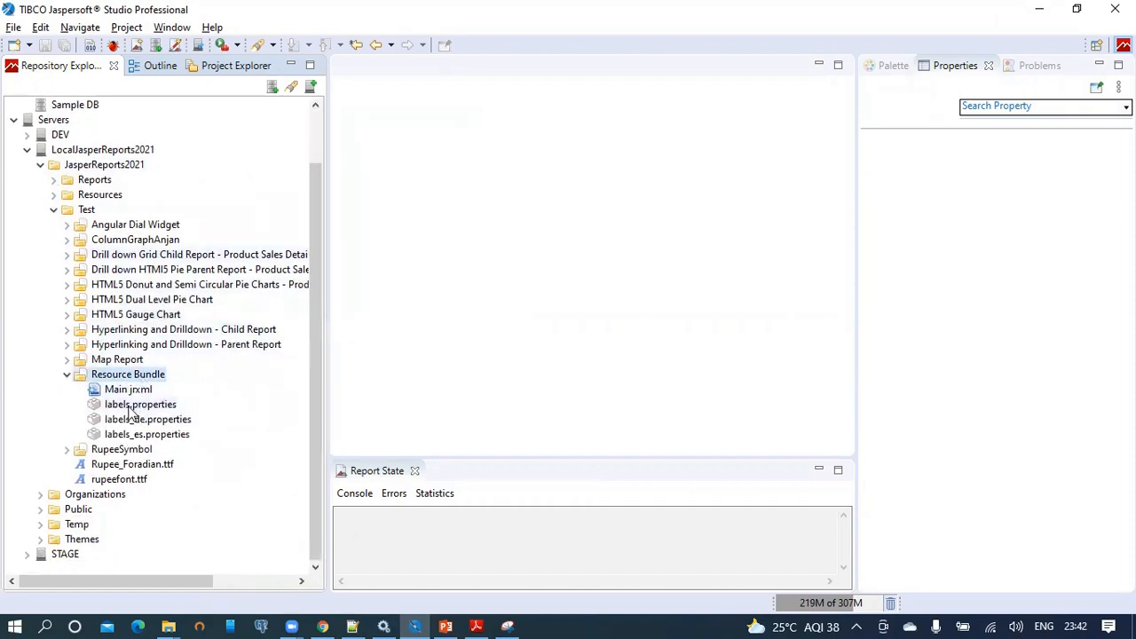
pyautogui.click(121, 406)
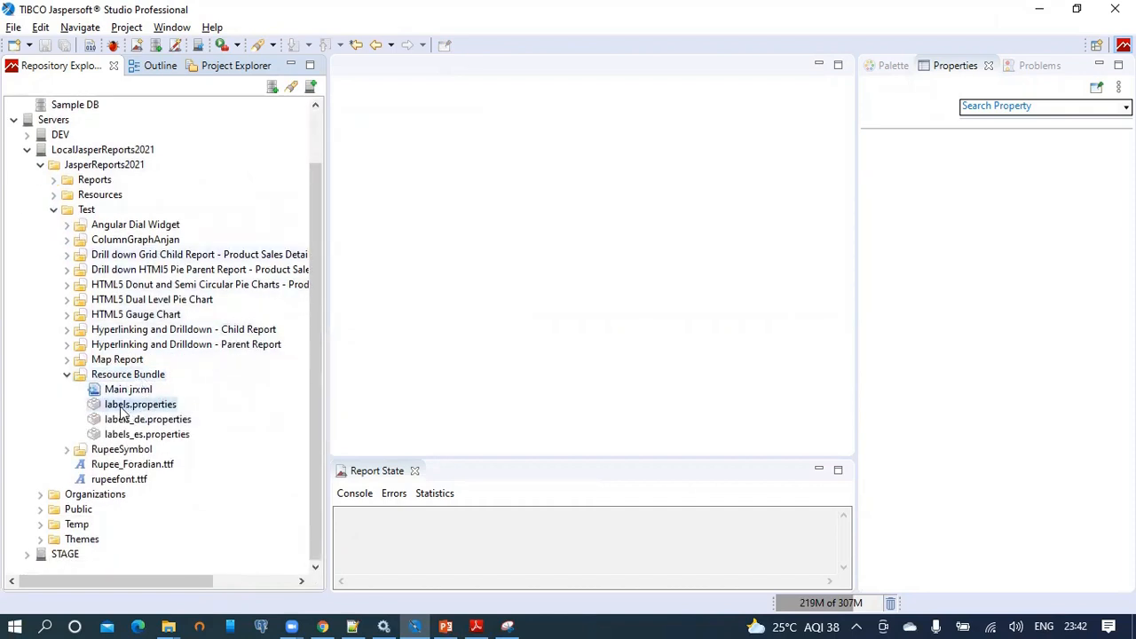
pyautogui.click(162, 422)
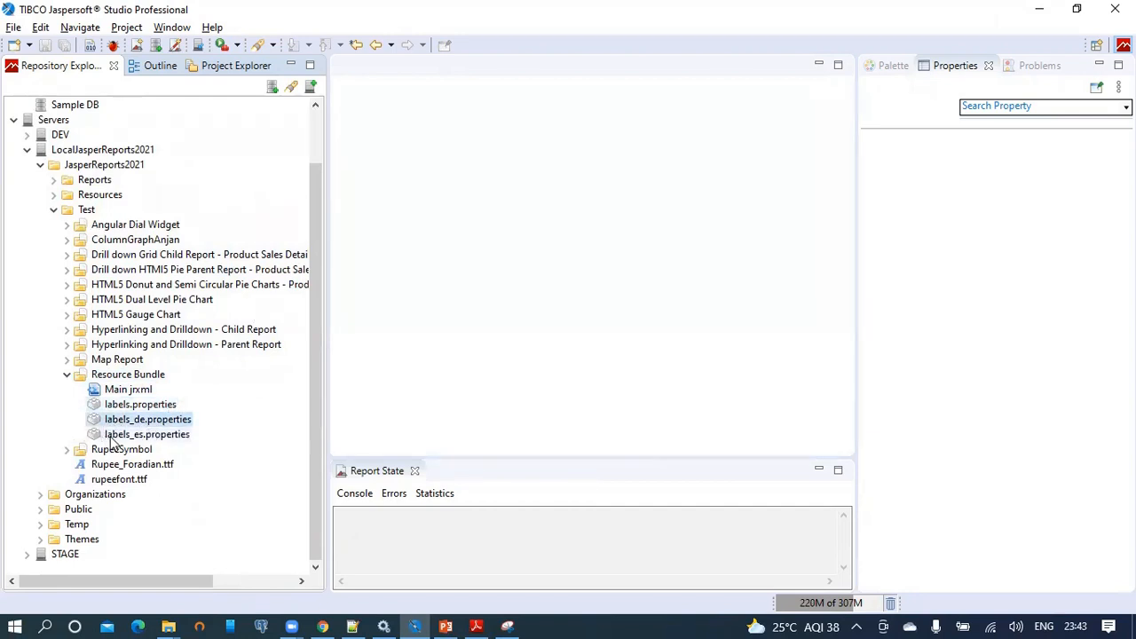
pyautogui.click(163, 438)
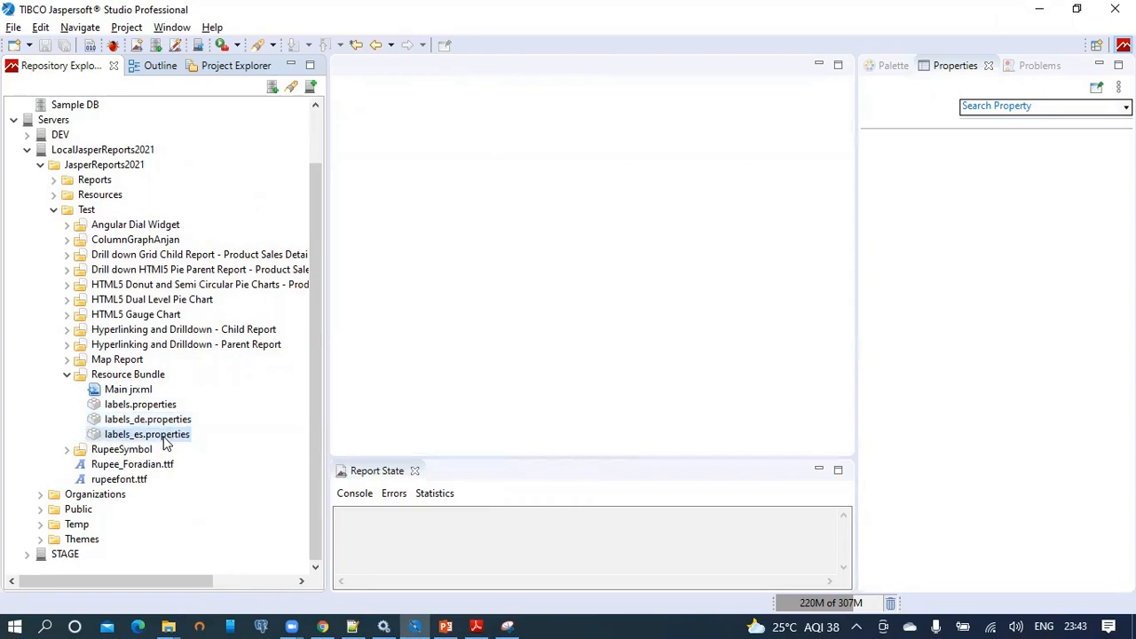
pyautogui.click(151, 404)
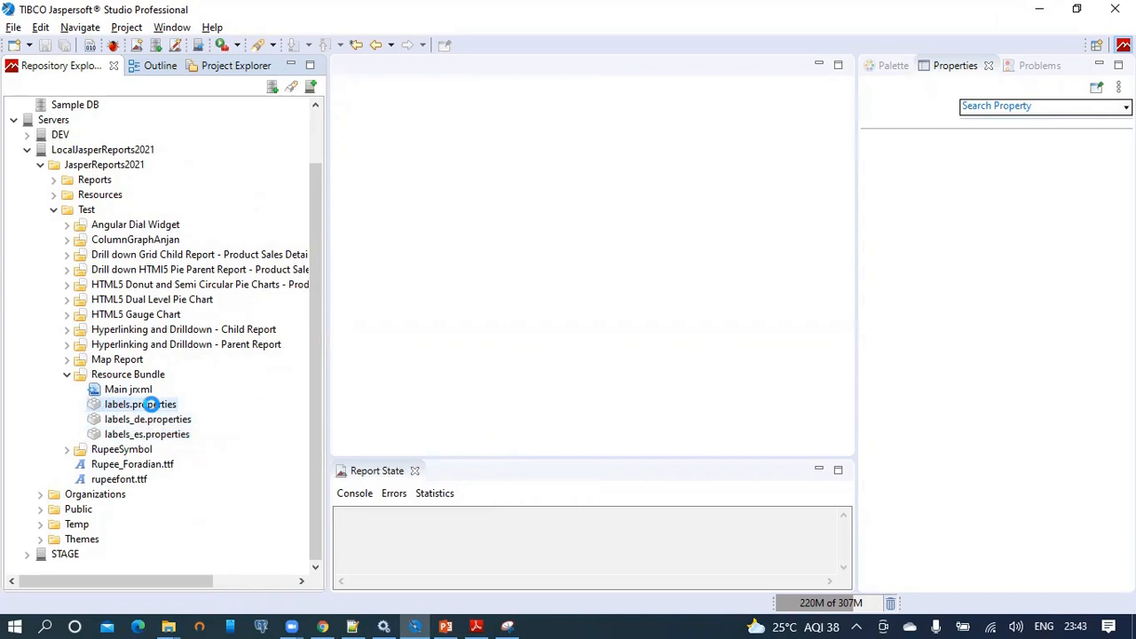
# Open labels.properties and labels_de.properties as raw text, highlighting the 'welcome to jaspersoft' message.
pyautogui.doubleClick(151, 403)
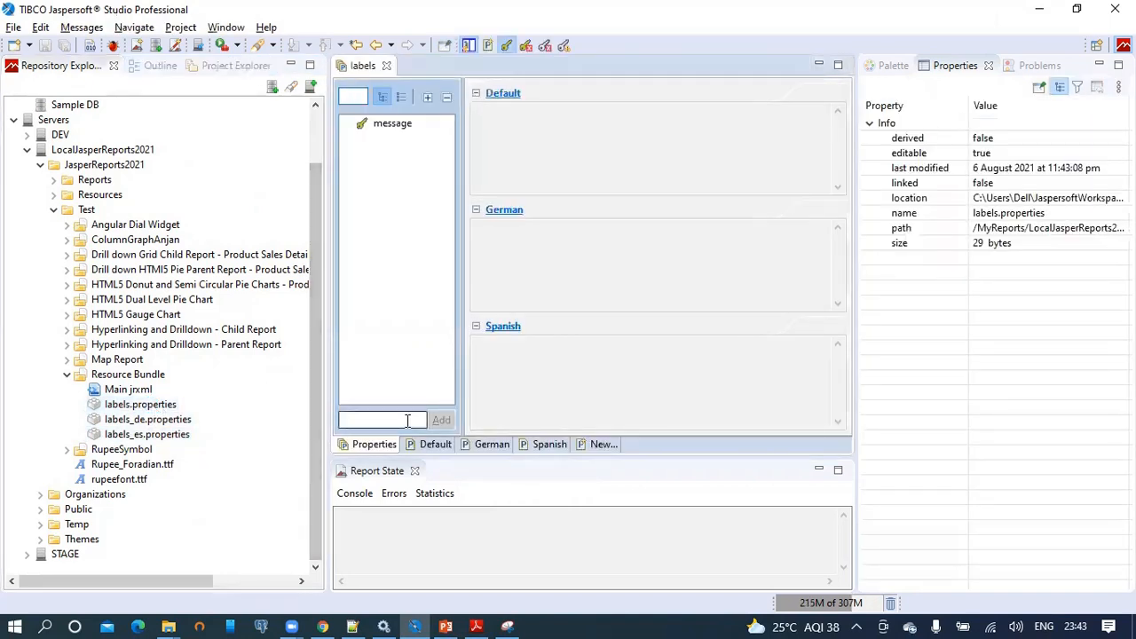
pyautogui.click(434, 446)
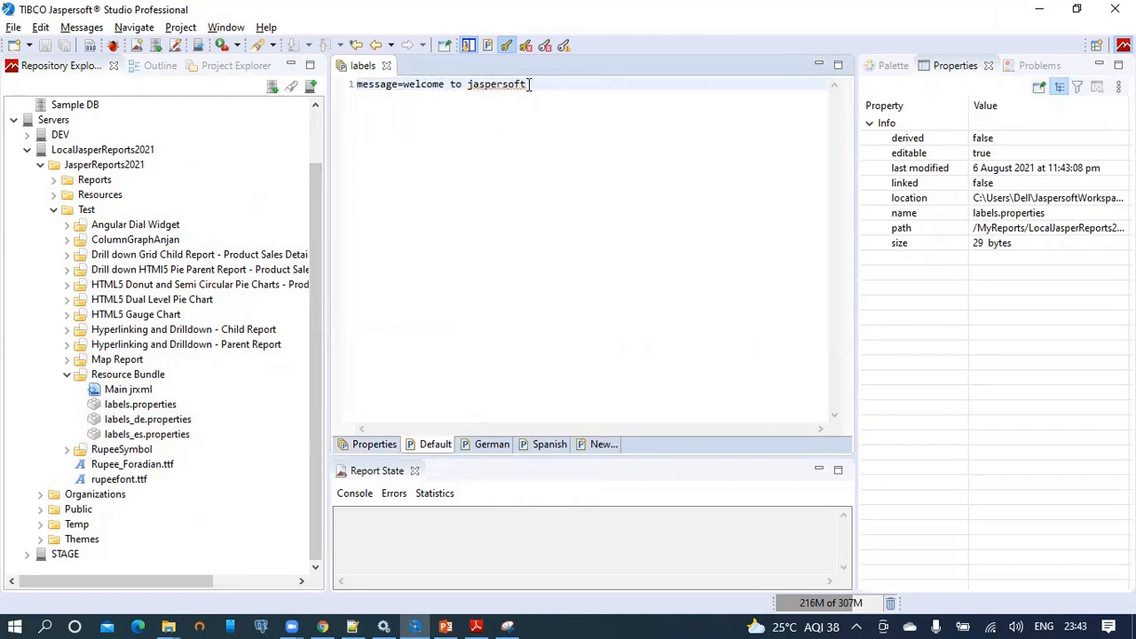
pyautogui.click(167, 427)
pyautogui.click(164, 423)
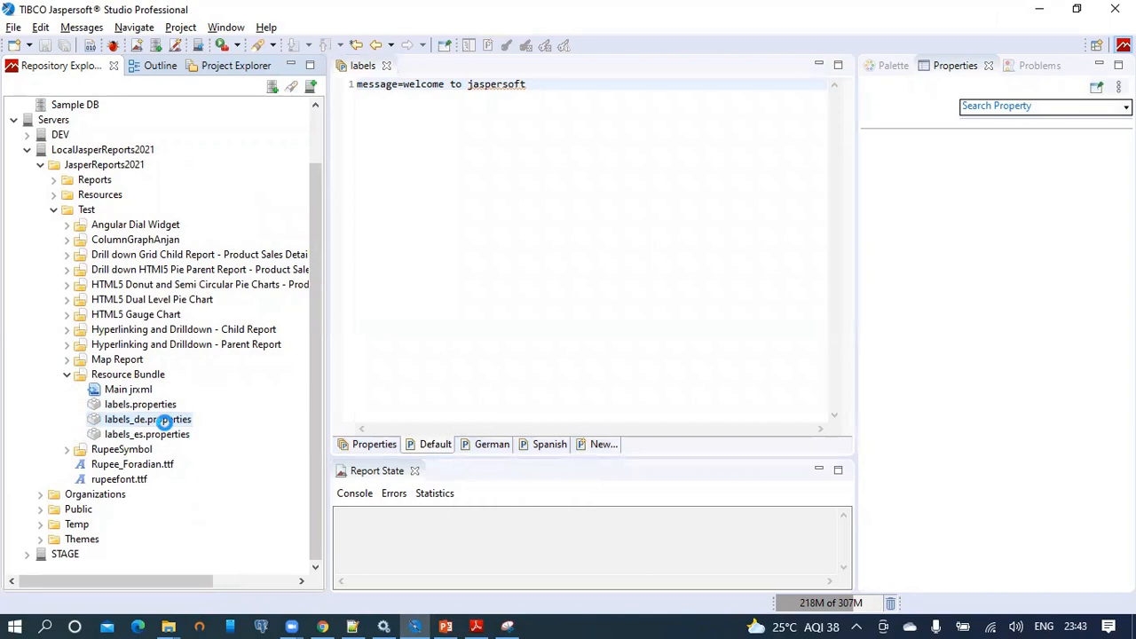
pyautogui.click(434, 444)
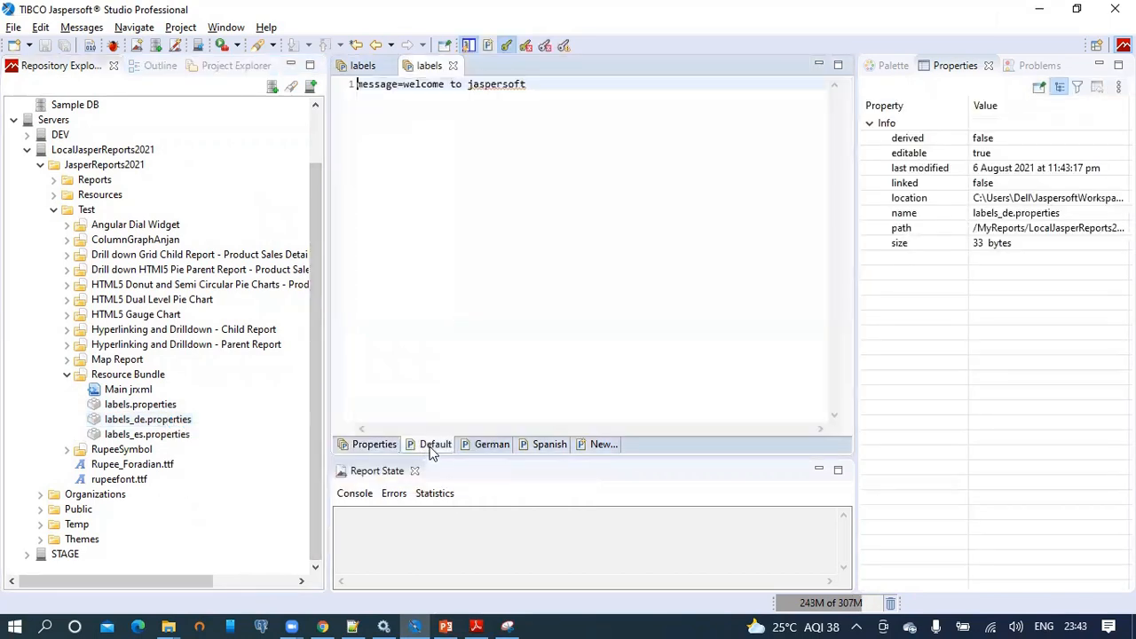
pyautogui.moveTo(521, 87); pyautogui.dragTo(405, 86)
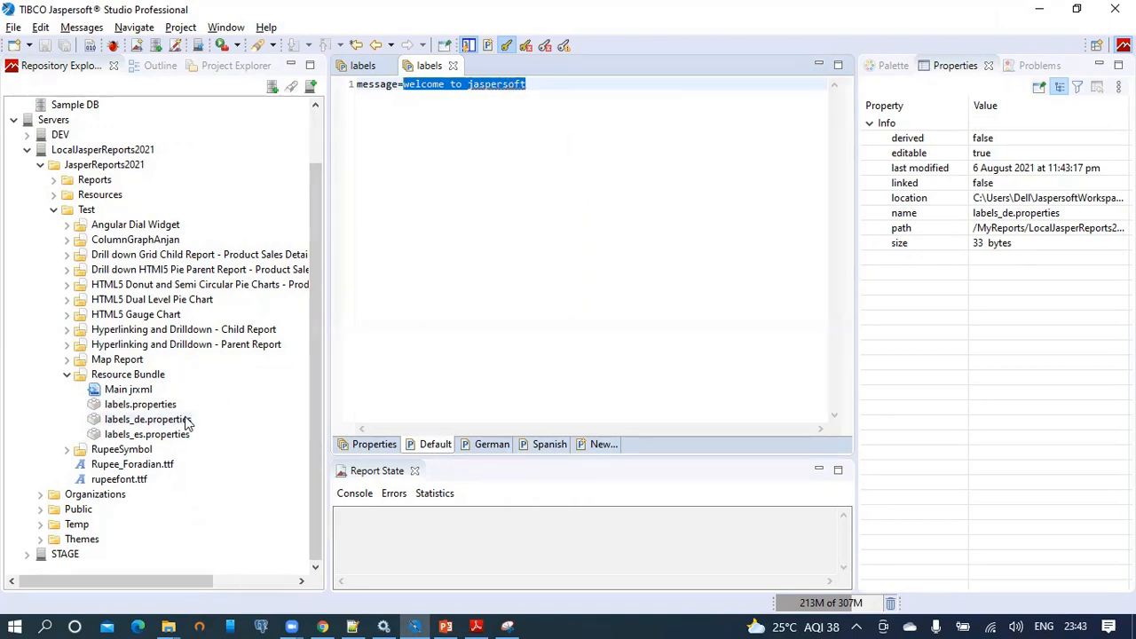
# Open labels_es.properties and show its Default tab text, message=welcome to jaspersoft.
pyautogui.click(156, 434)
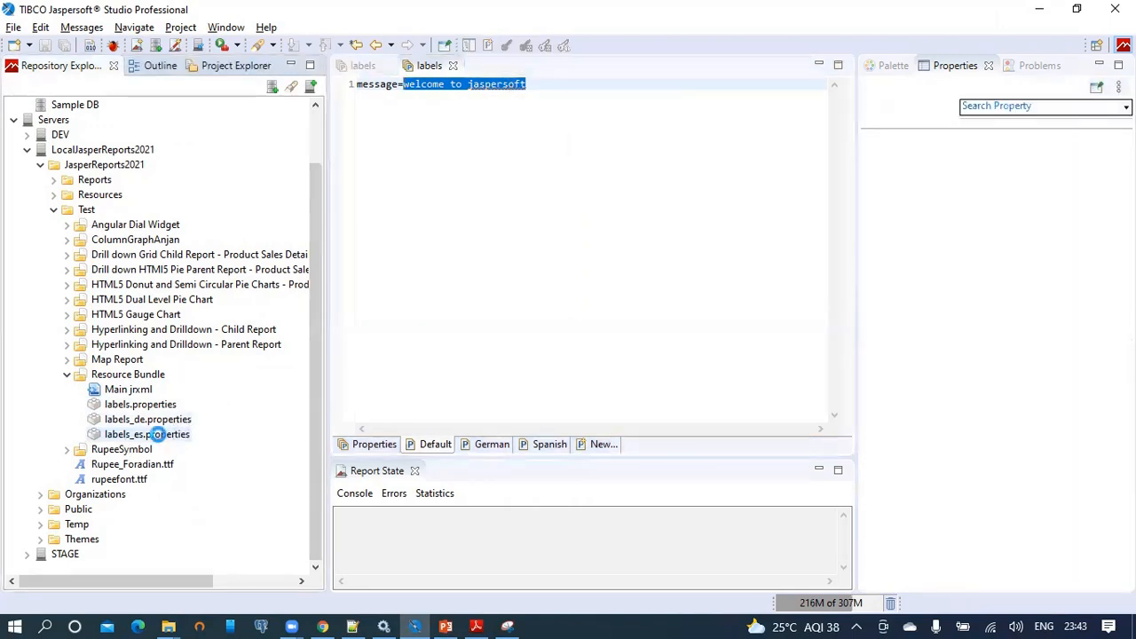
pyautogui.doubleClick(156, 434)
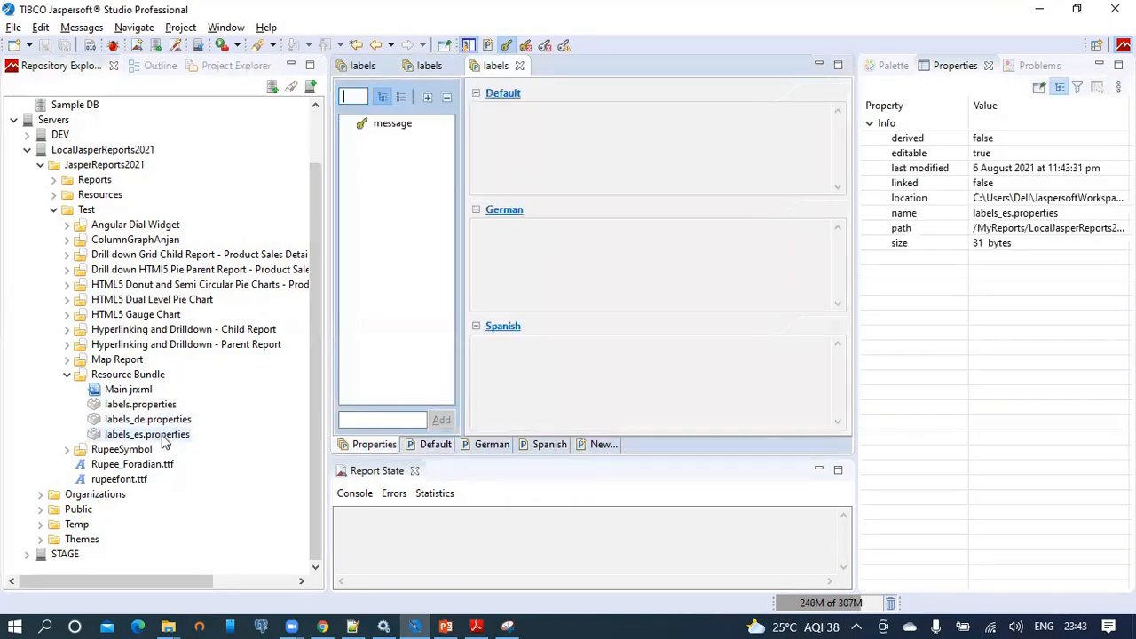
pyautogui.click(434, 447)
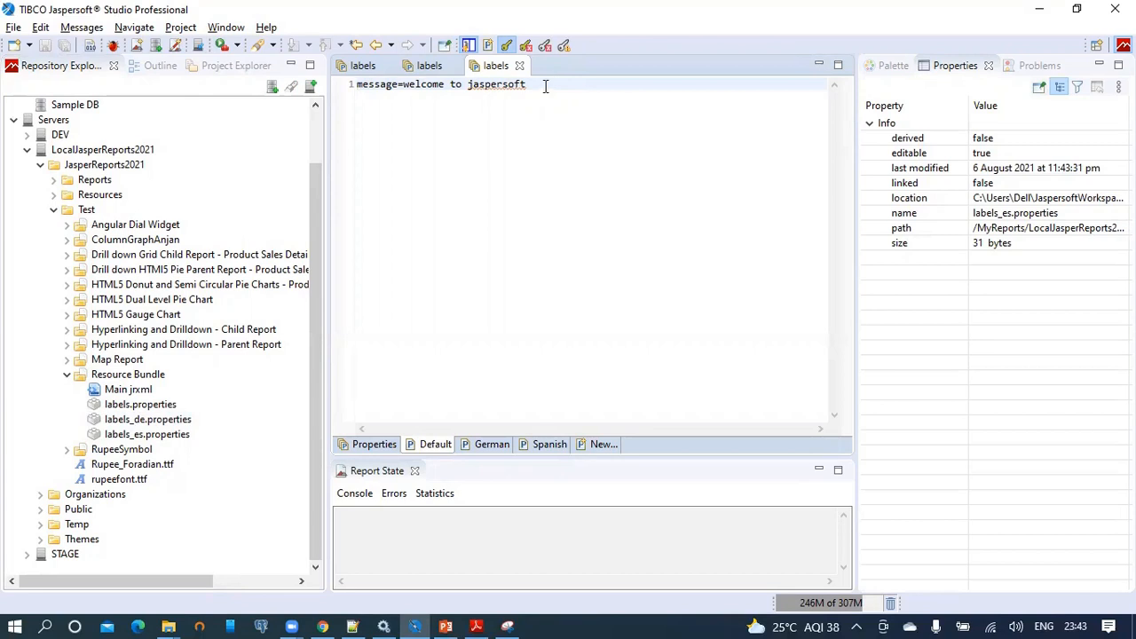
pyautogui.rightClick(138, 393)
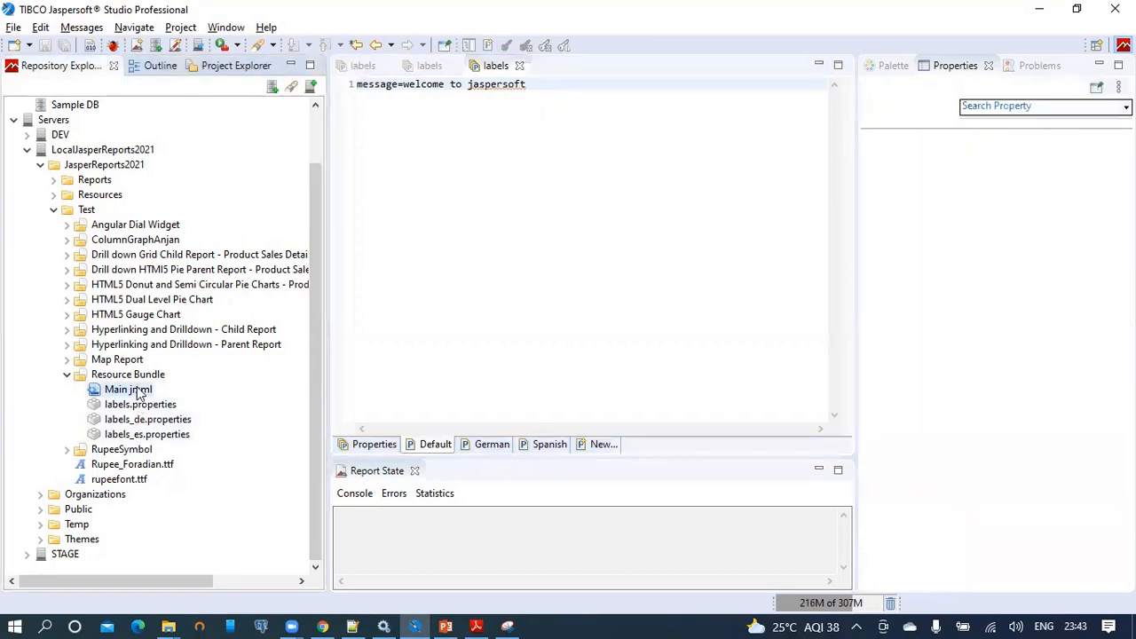
# Open Main.jrxml and verify in Properties that the report root's Resource Bundle is labels.
pyautogui.click(197, 176)
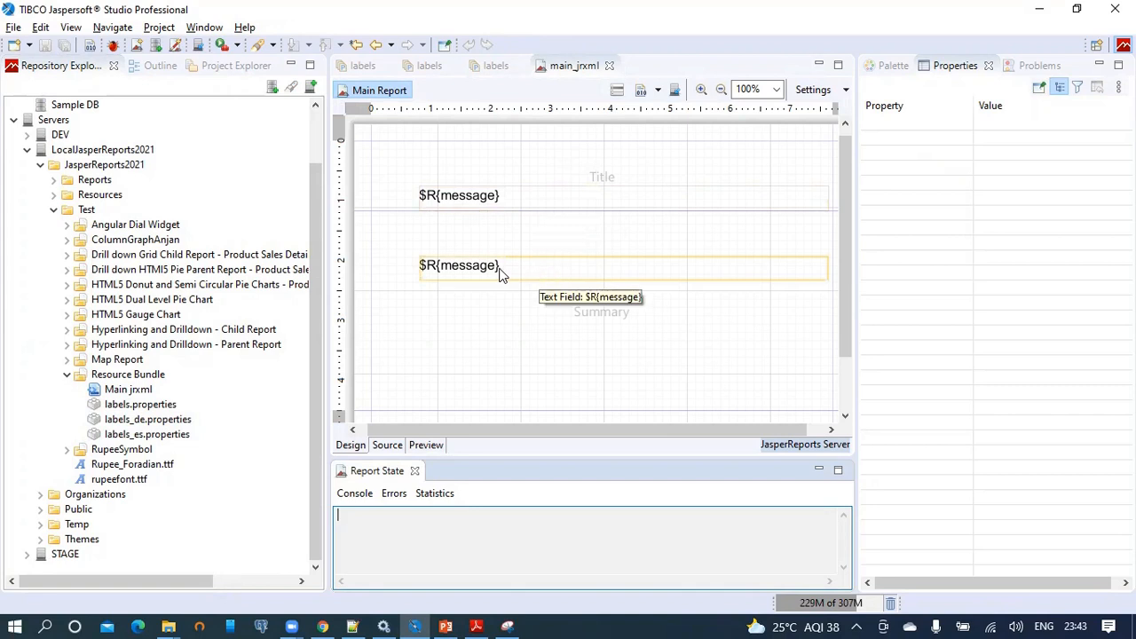
pyautogui.click(148, 69)
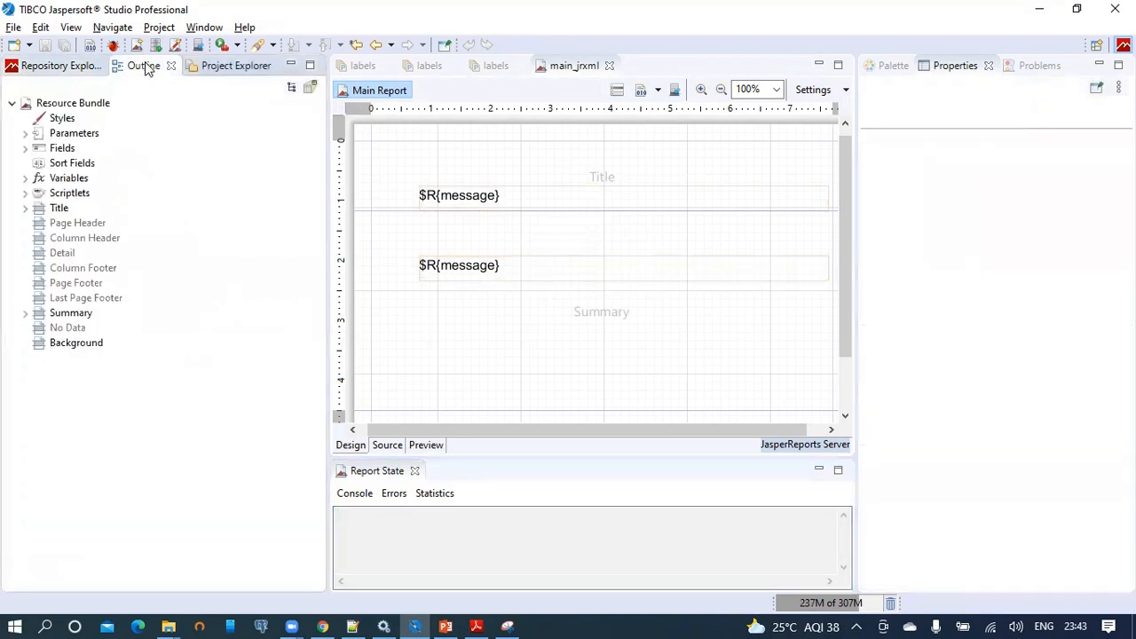
pyautogui.click(125, 106)
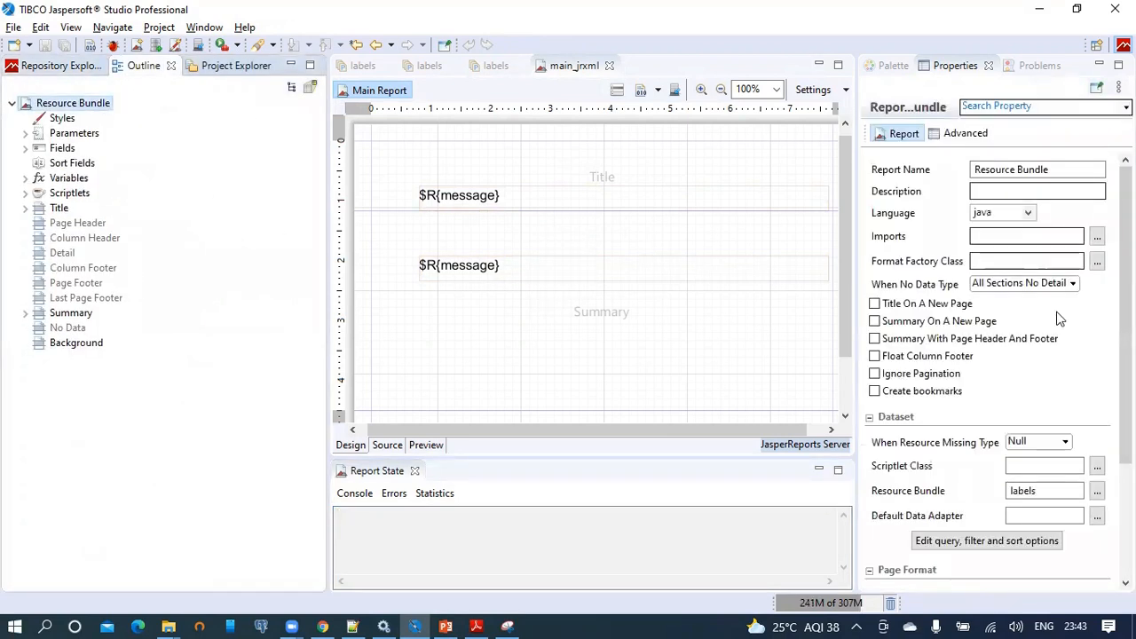
pyautogui.moveTo(1125, 320); pyautogui.dragTo(1125, 430)
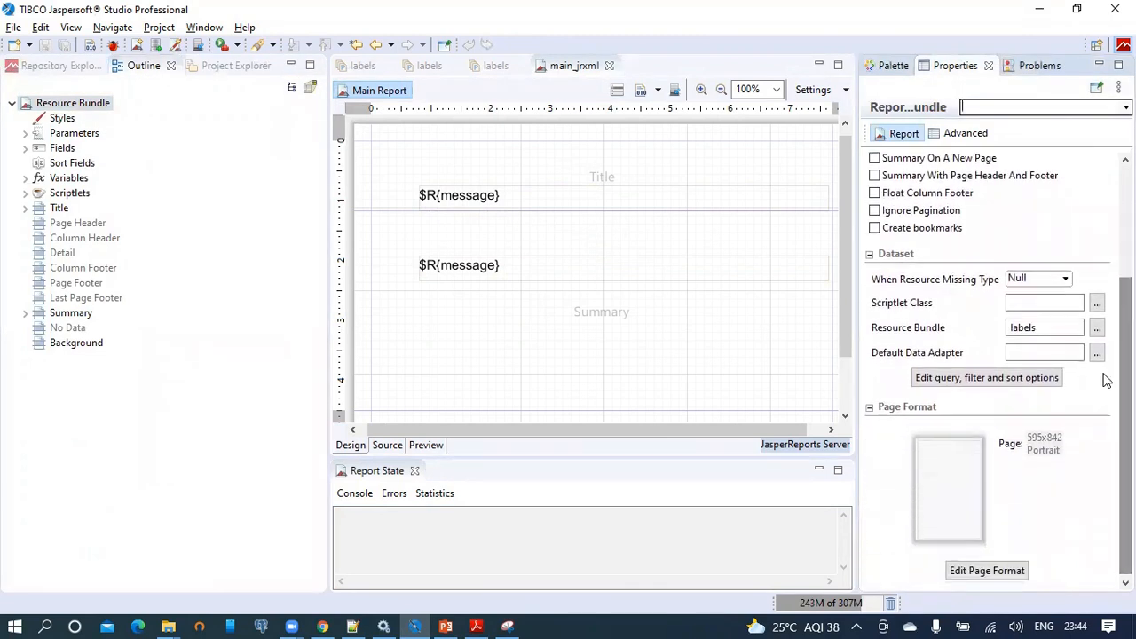
pyautogui.doubleClick(1040, 328)
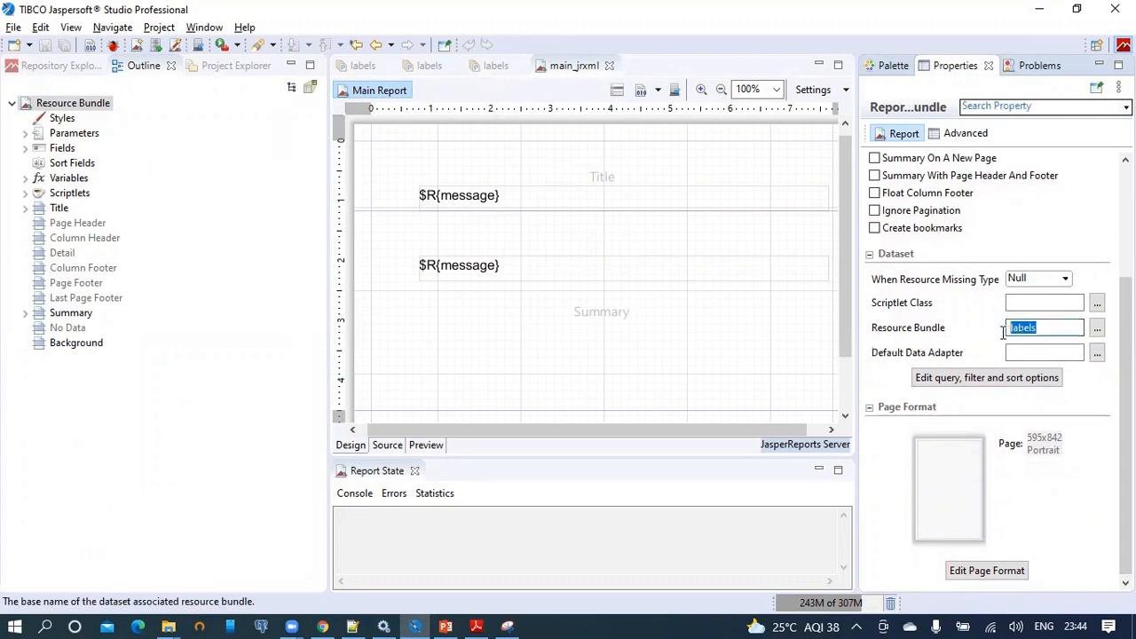
pyautogui.click(1021, 330)
# Sign out of the Spanish session and pick the en_US locale with Asia/Calcutta time zone.
pyautogui.click(322, 625)
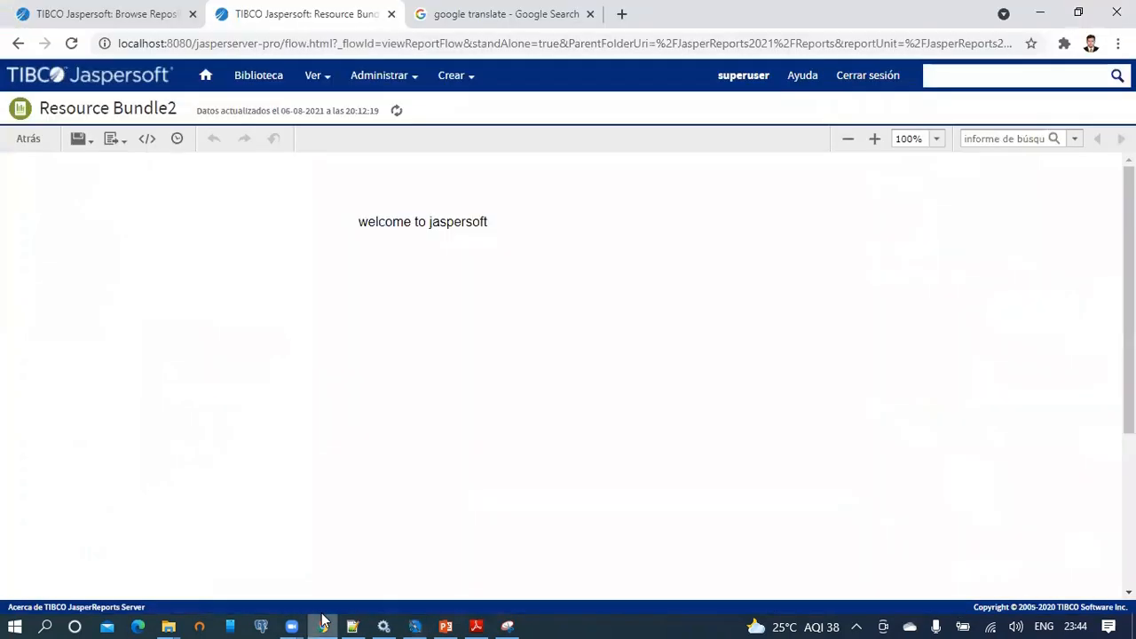
pyautogui.click(873, 80)
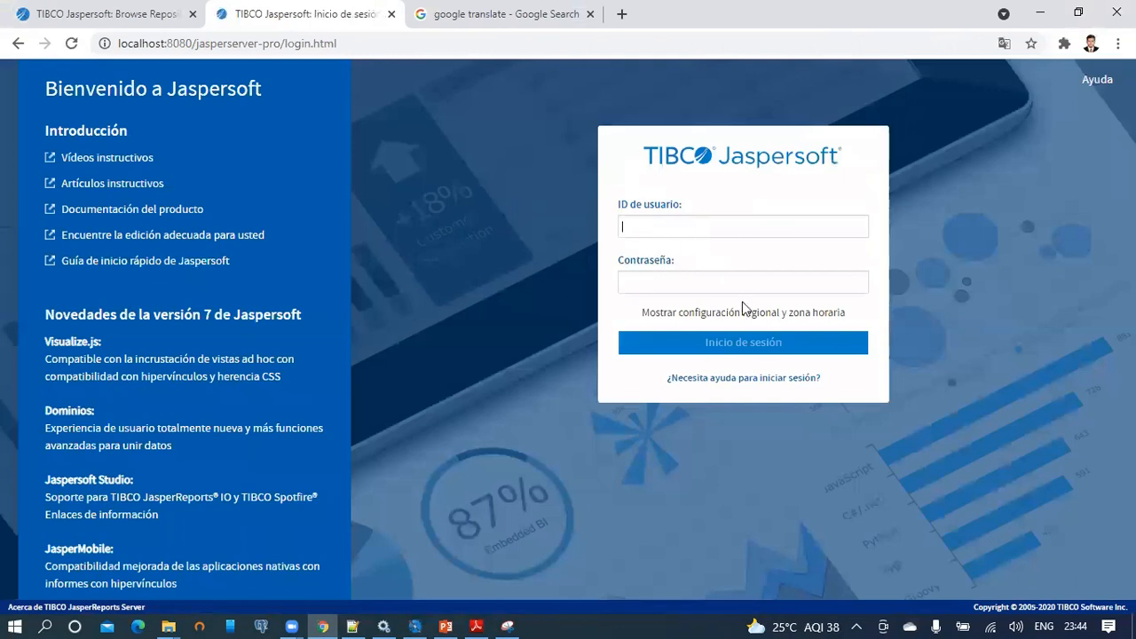
pyautogui.click(764, 312)
pyautogui.click(742, 352)
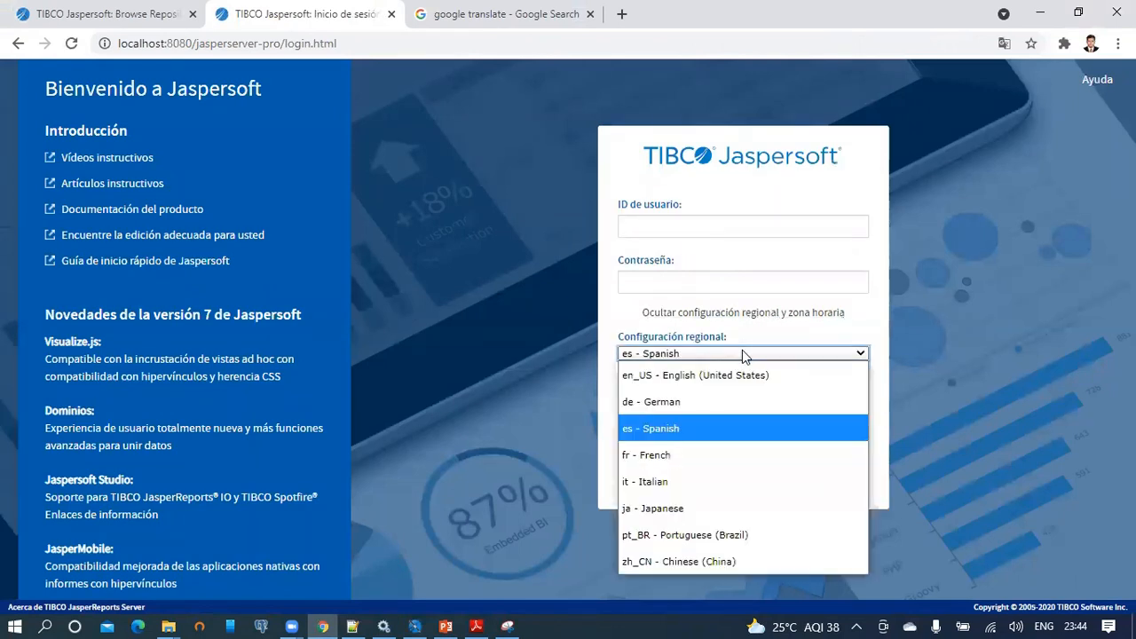
pyautogui.click(734, 371)
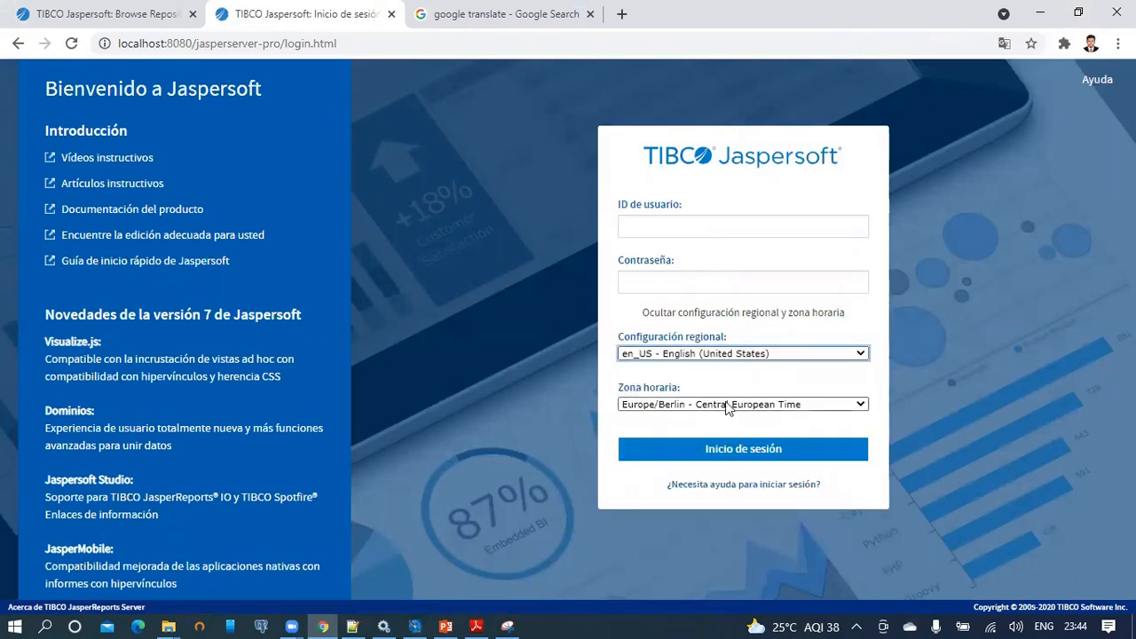
pyautogui.click(739, 406)
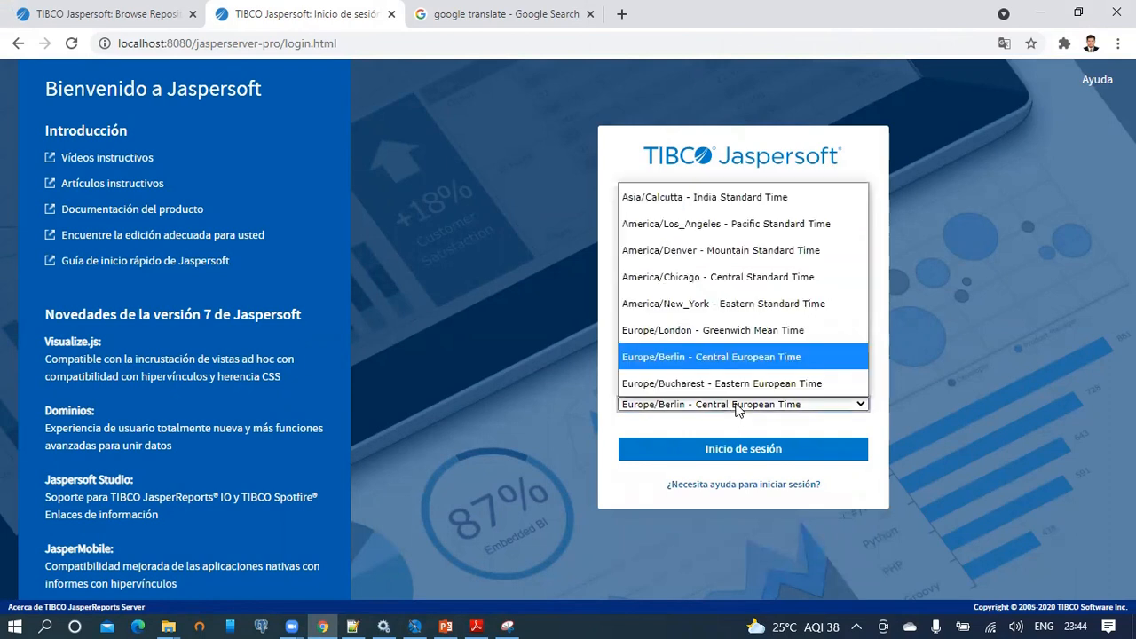
pyautogui.click(748, 196)
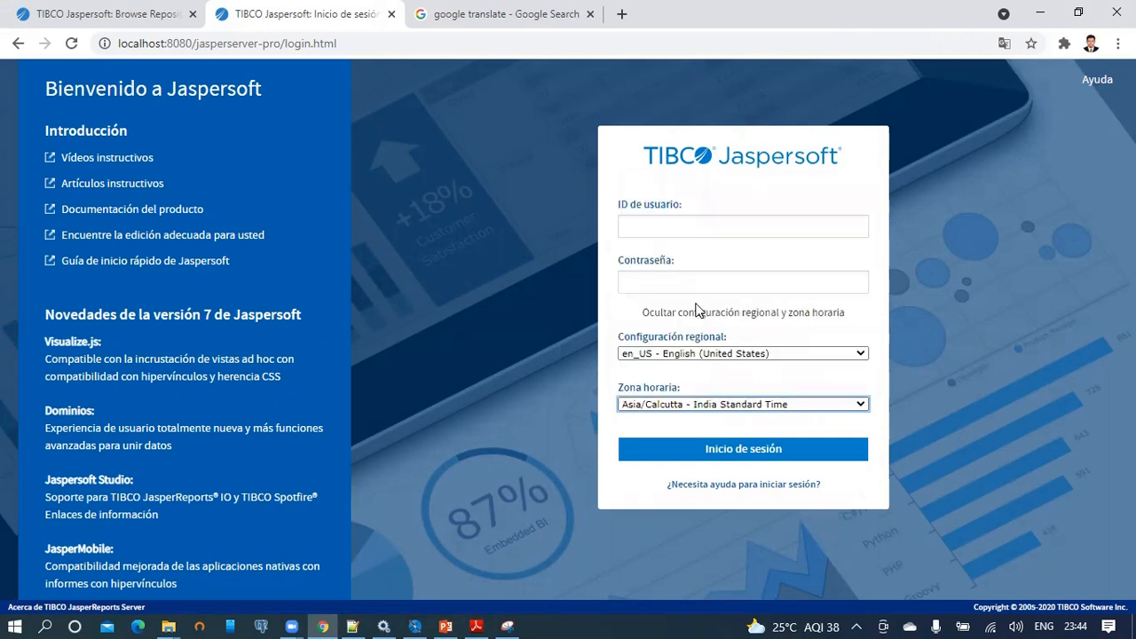
# Enter superuser as the user ID, fill in the password and submit the login.
pyautogui.click(678, 228)
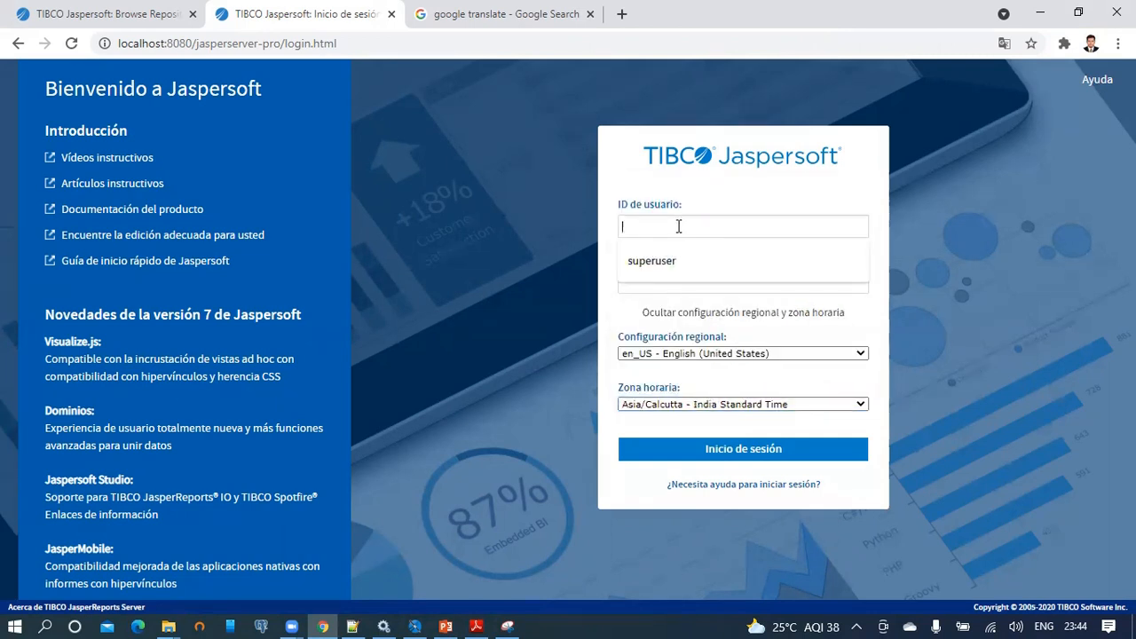
pyautogui.write('superuser')
pyautogui.press('Tab')
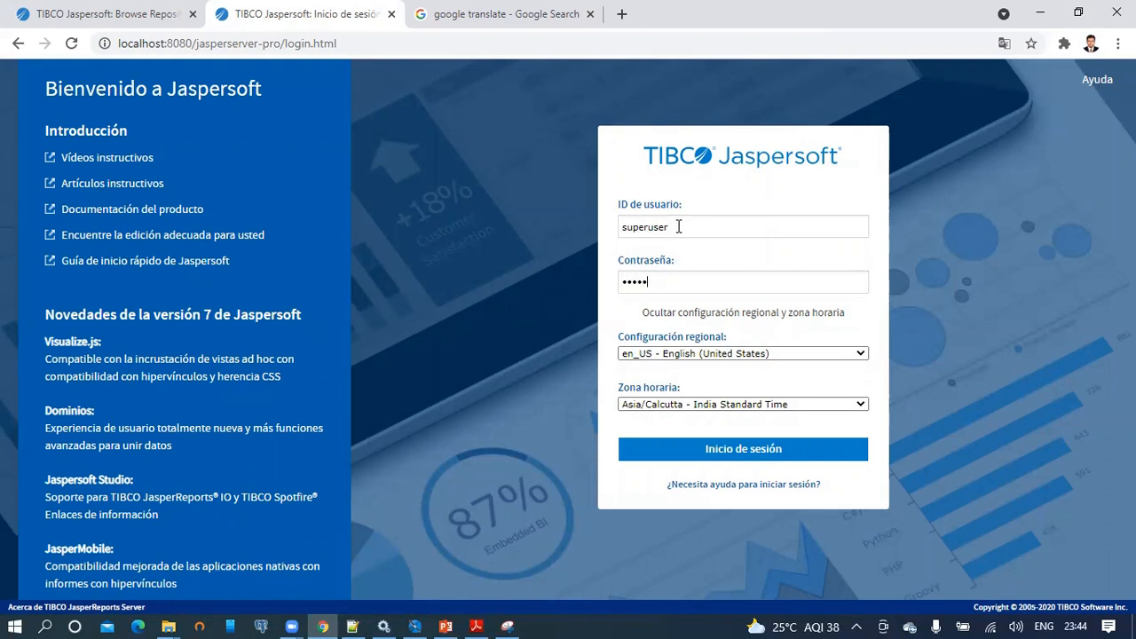
pyautogui.click(748, 449)
# Log in again as superuser with the account password, reaching the English home page.
pyautogui.click(729, 254)
pyautogui.click(747, 344)
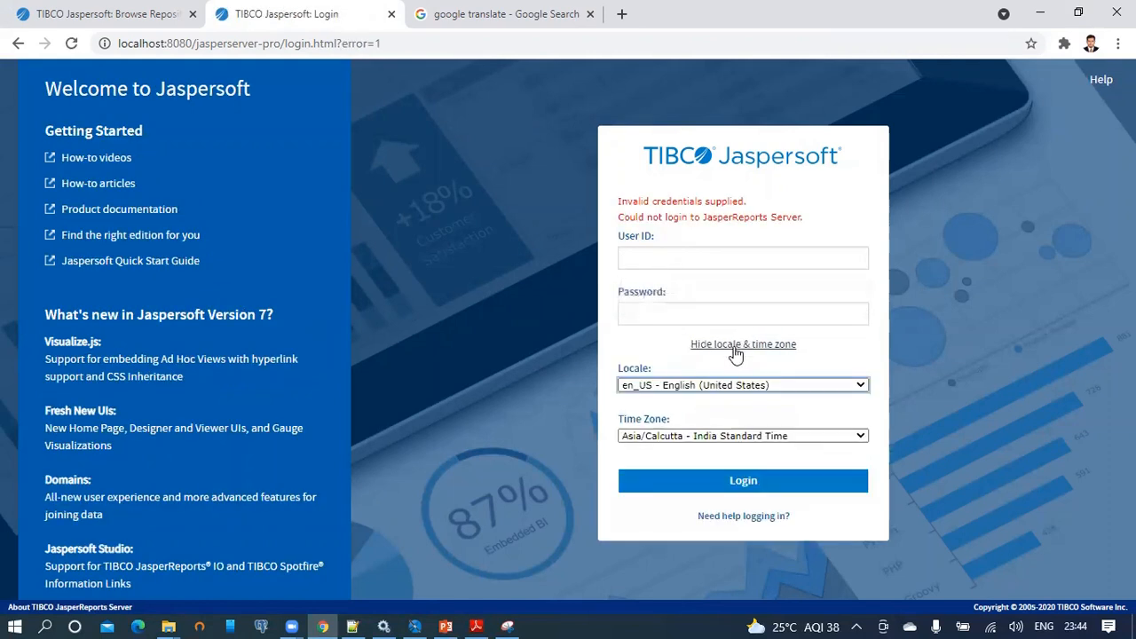
pyautogui.click(685, 253)
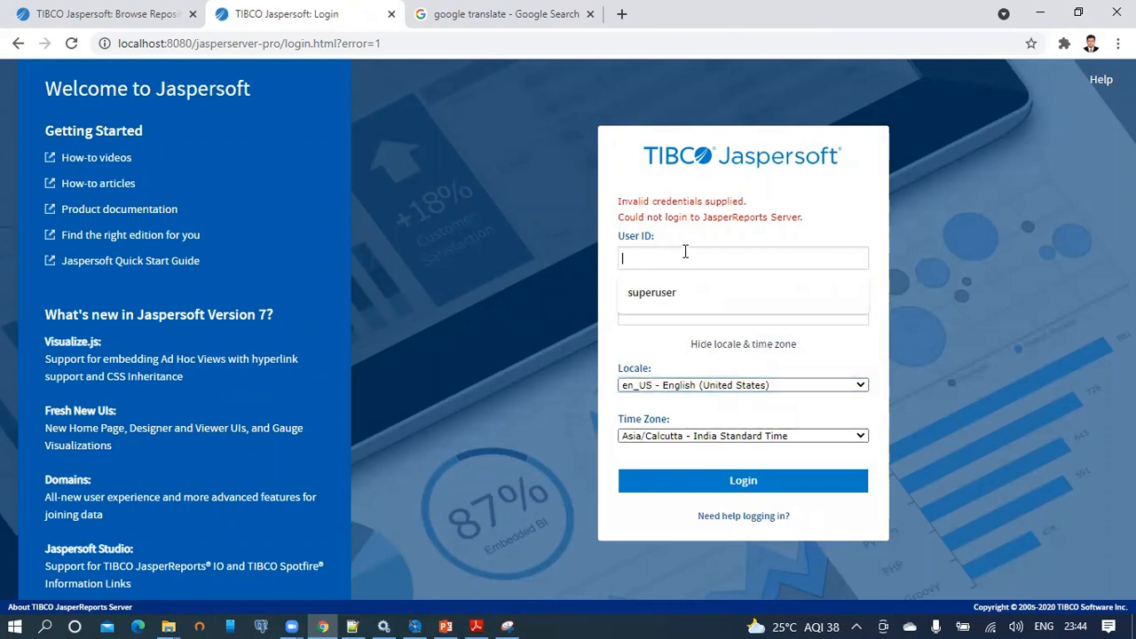
pyautogui.write('superuser')
pyautogui.press('Tab')
pyautogui.write('superuser')
pyautogui.press('Return')
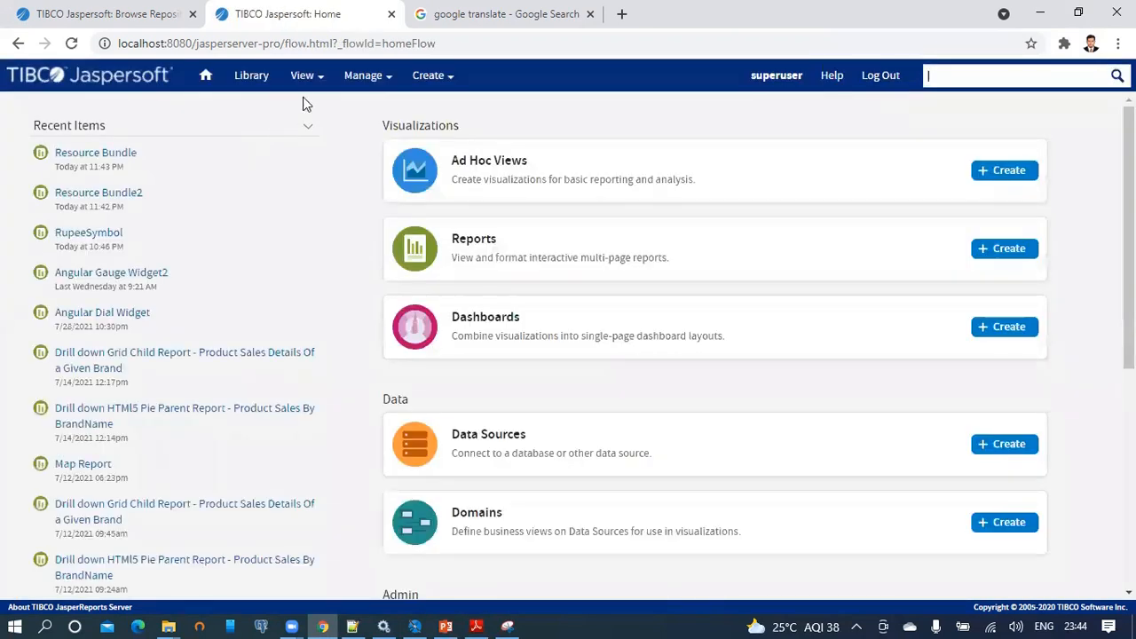
pyautogui.click(312, 77)
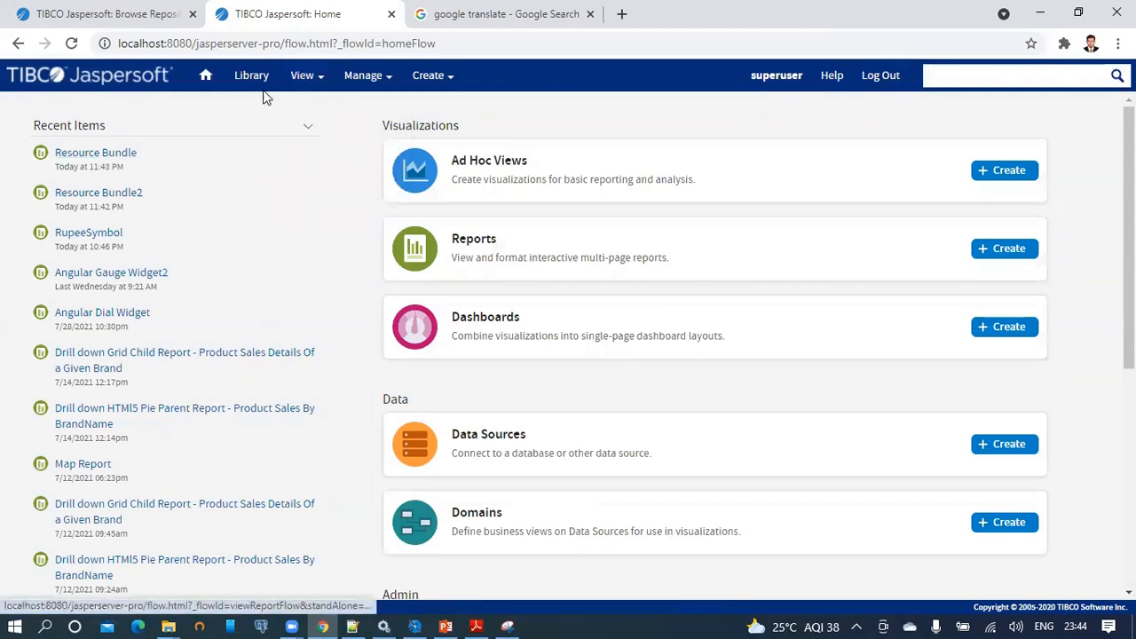
# Run the Test folder's Resource Bundle report in a new tab, check both 'welcome to jaspersoft' lines, then log out.
pyautogui.moveTo(321, 93)
pyautogui.click(326, 131)
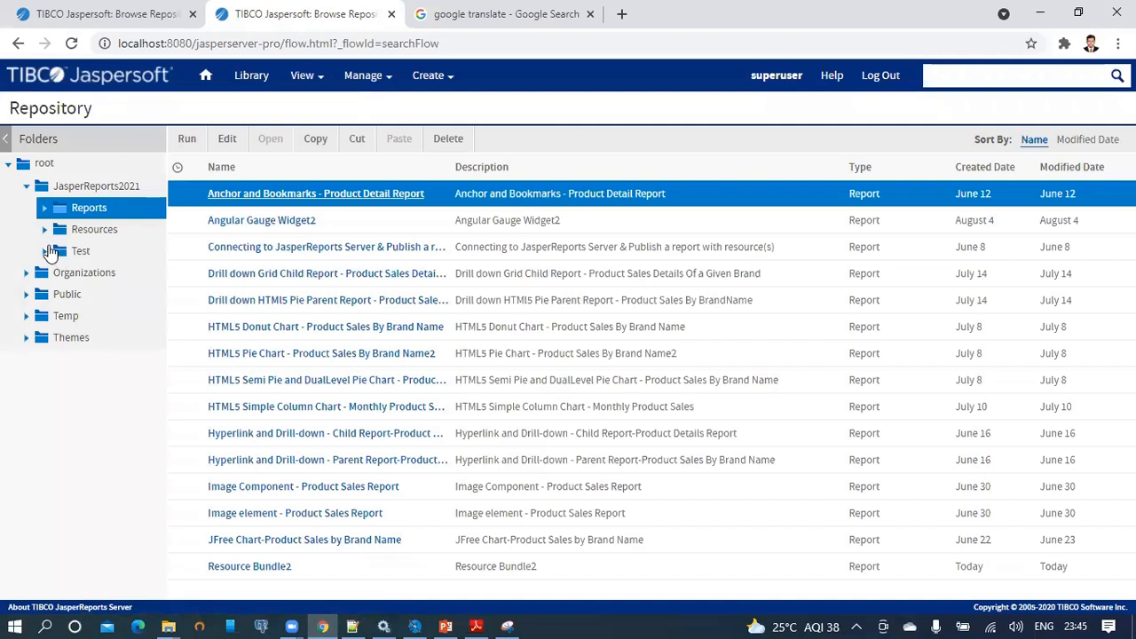
pyautogui.click(50, 252)
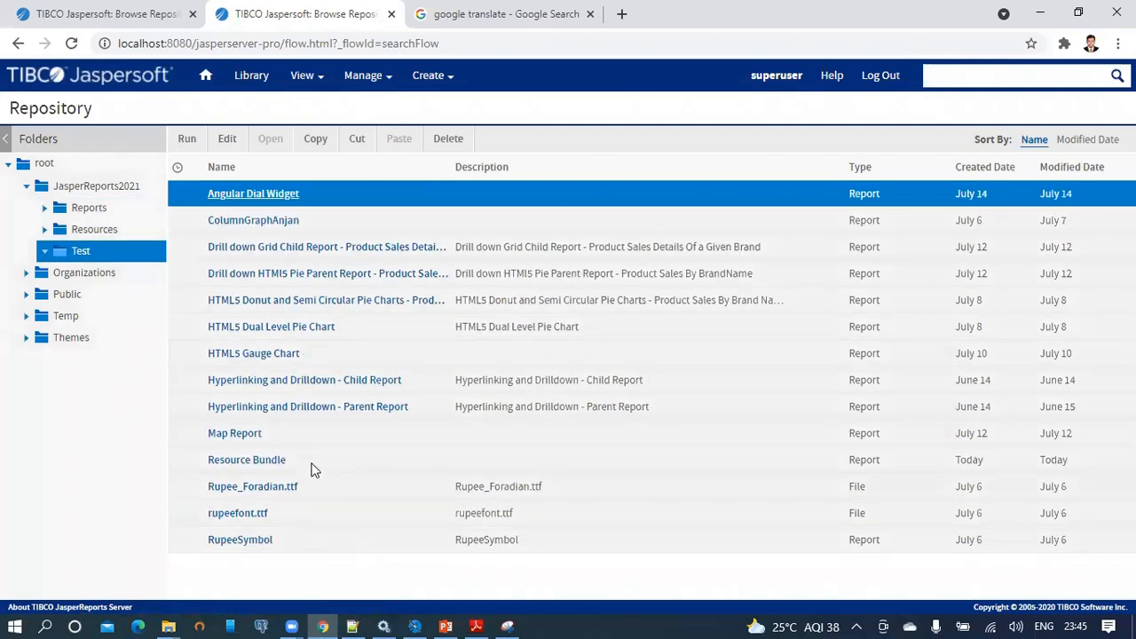
pyautogui.click(312, 458)
pyautogui.rightClick(321, 464)
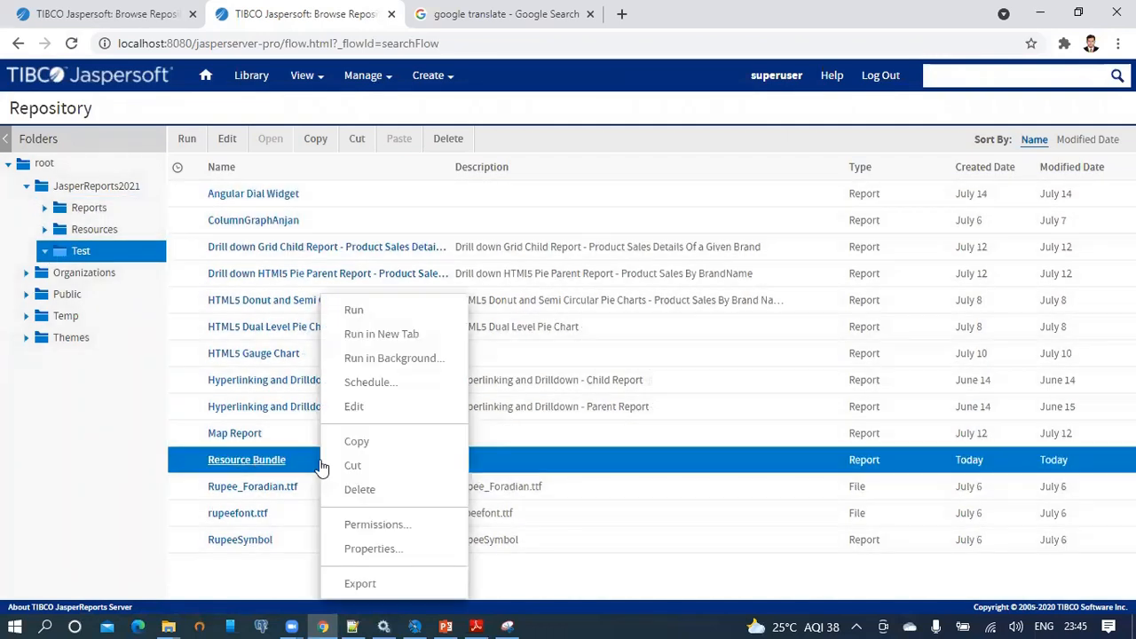
pyautogui.click(383, 334)
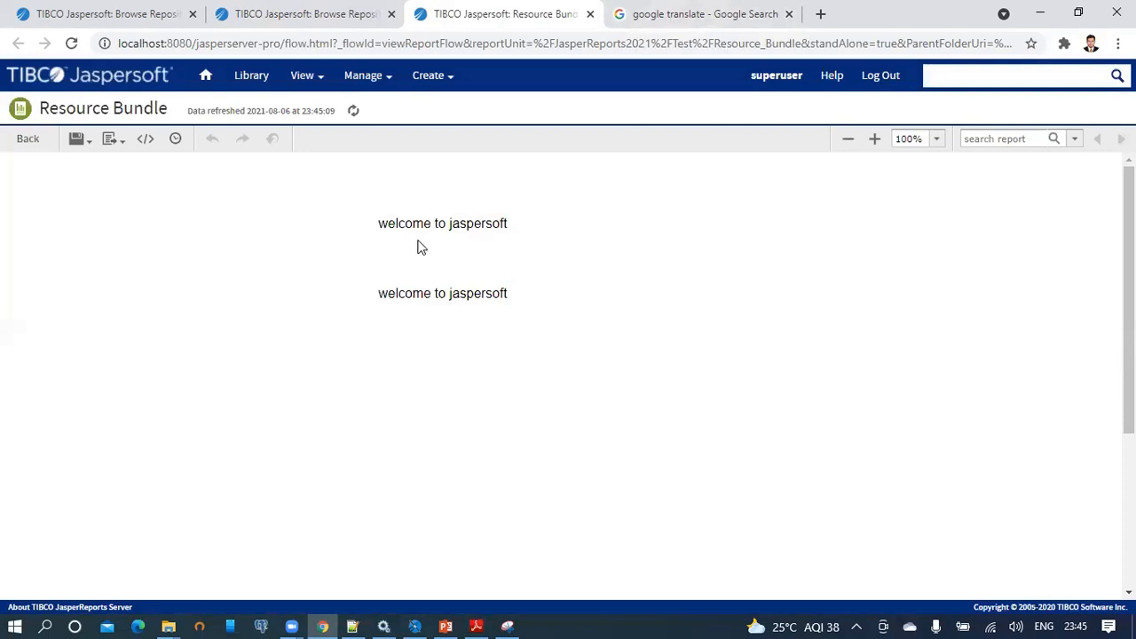
pyautogui.moveTo(377, 223); pyautogui.dragTo(552, 316)
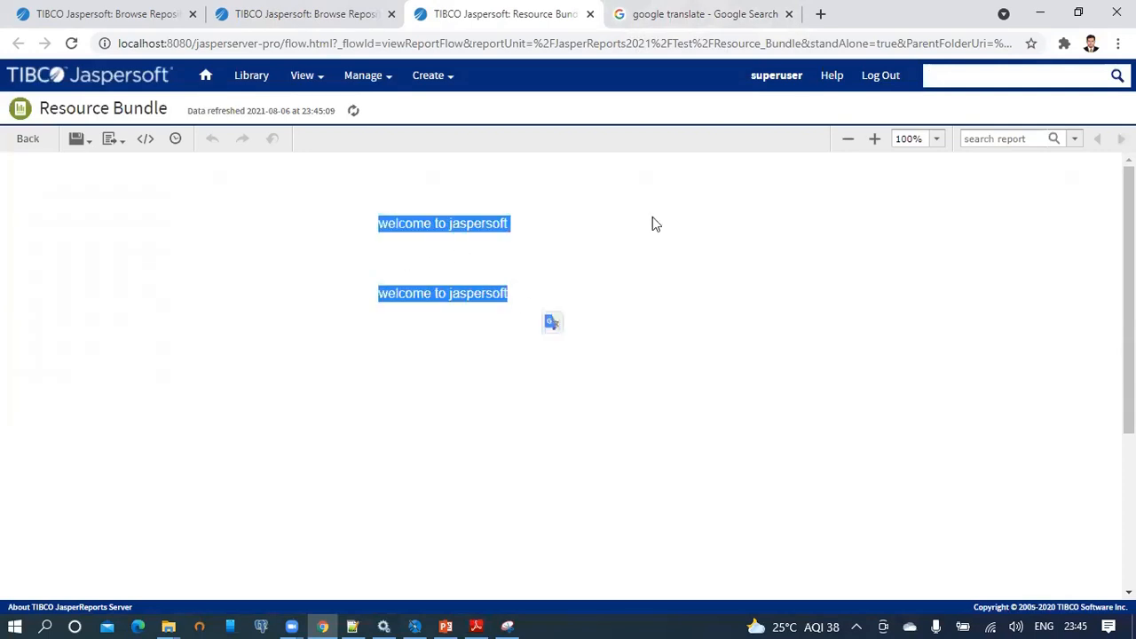
pyautogui.click(890, 77)
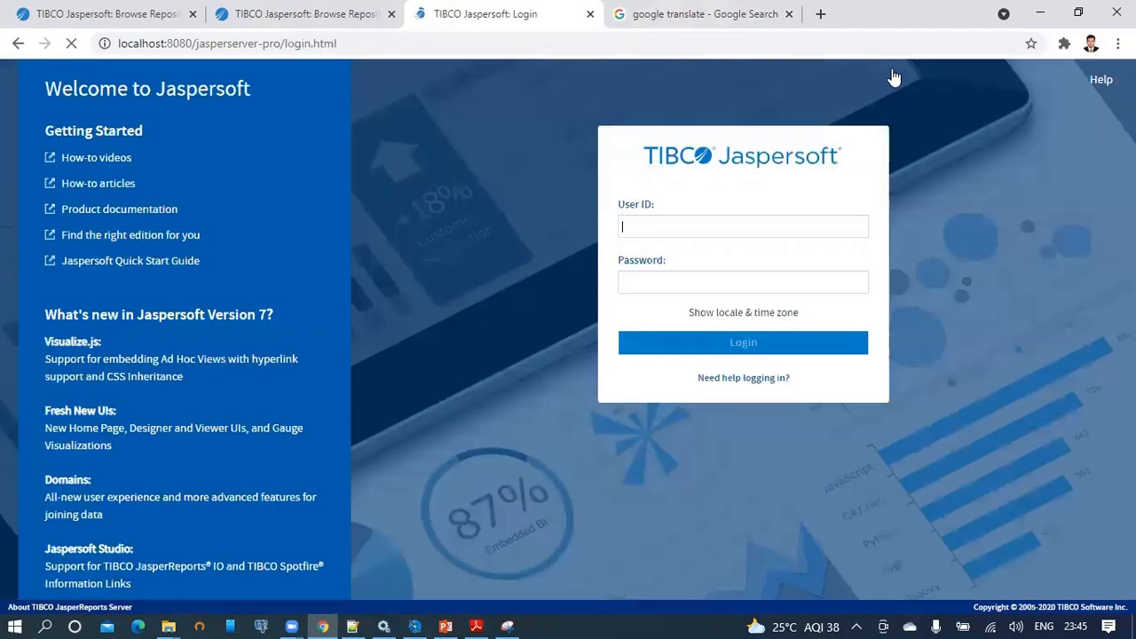
# Log in as superuser with the German locale, fixing the mistyped user ID and pasting the password.
pyautogui.click(777, 316)
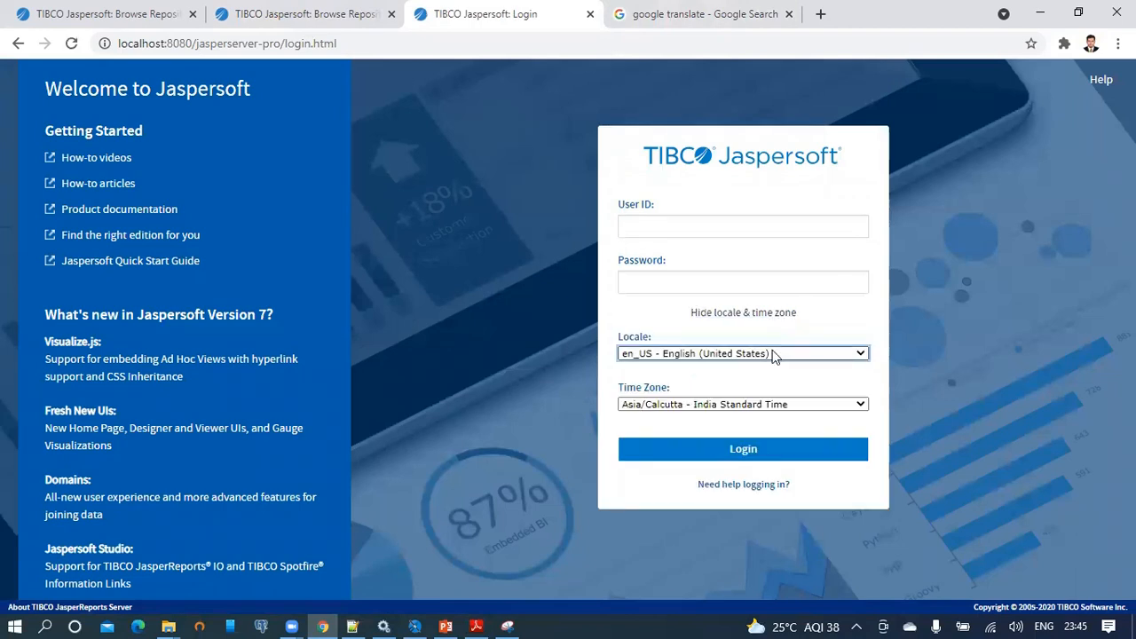
pyautogui.click(772, 353)
pyautogui.click(742, 401)
pyautogui.click(667, 224)
pyautogui.write('suerp')
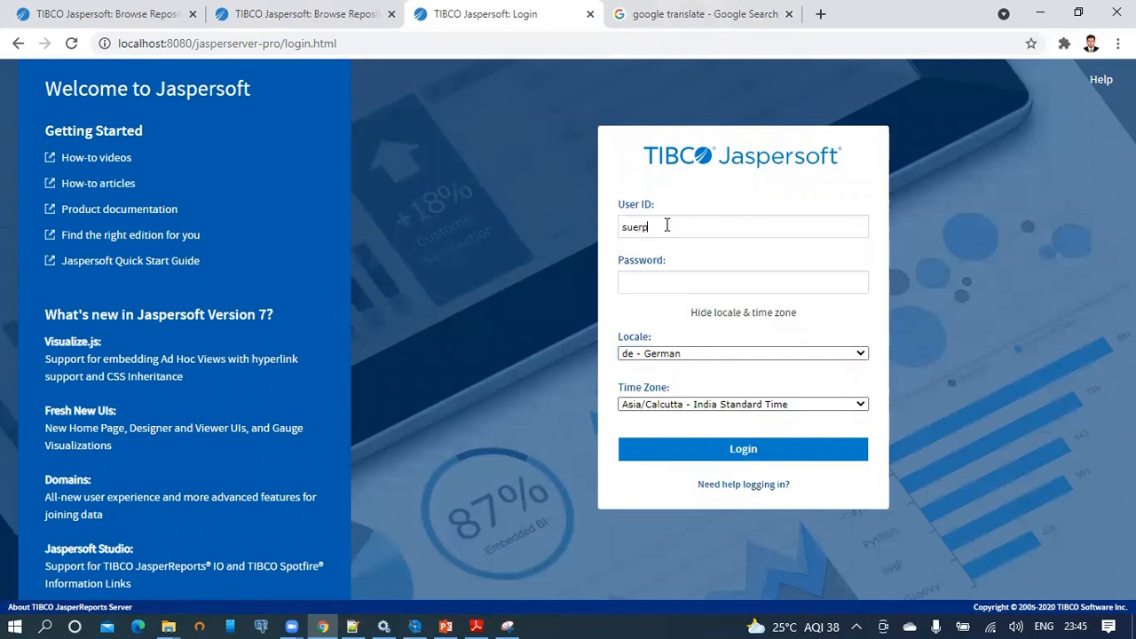
pyautogui.press('BackSpace')
pyautogui.write('user')
pyautogui.moveTo(662, 225); pyautogui.dragTo(654, 228)
pyautogui.click(676, 228)
pyautogui.write('p')
pyautogui.moveTo(676, 232); pyautogui.dragTo(546, 234)
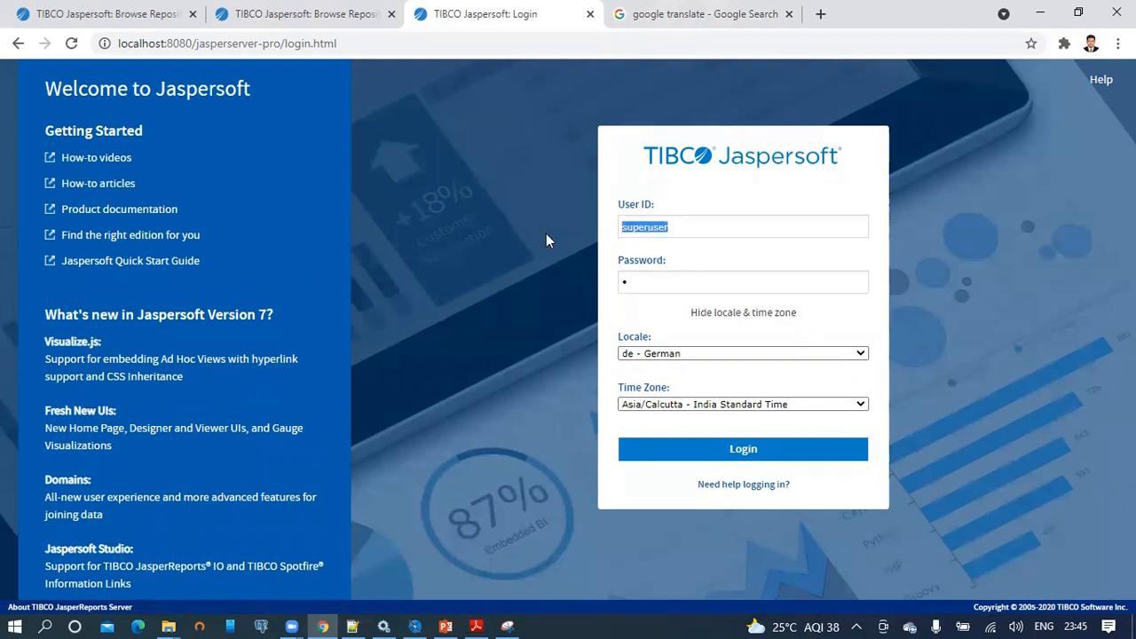
pyautogui.click(636, 278)
pyautogui.hotkey('ctrl', 'v')
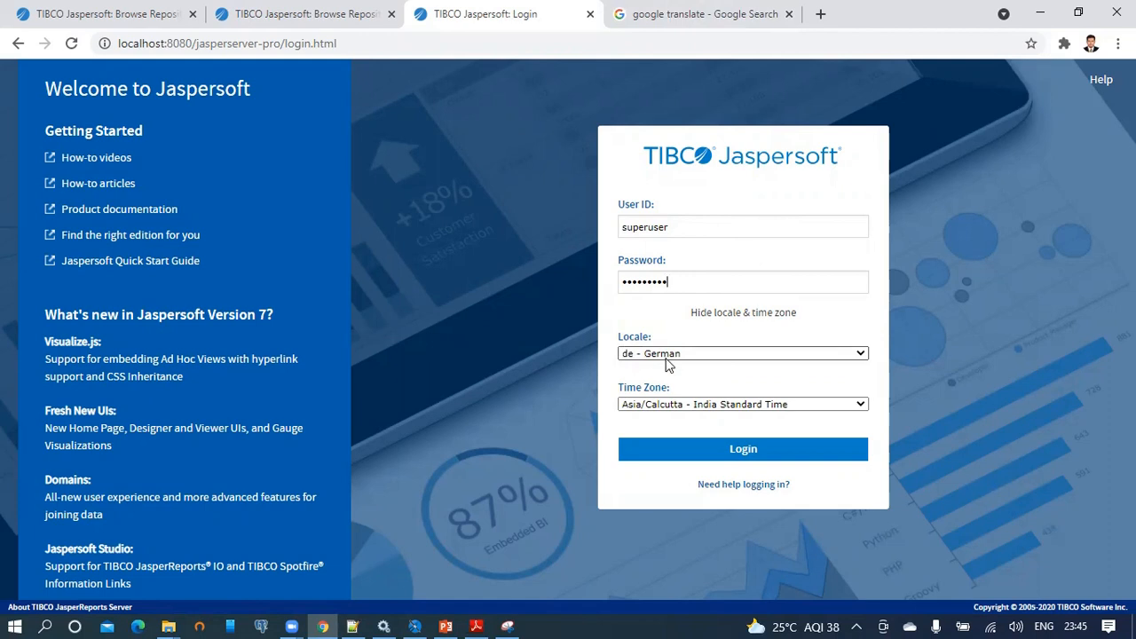
pyautogui.click(748, 443)
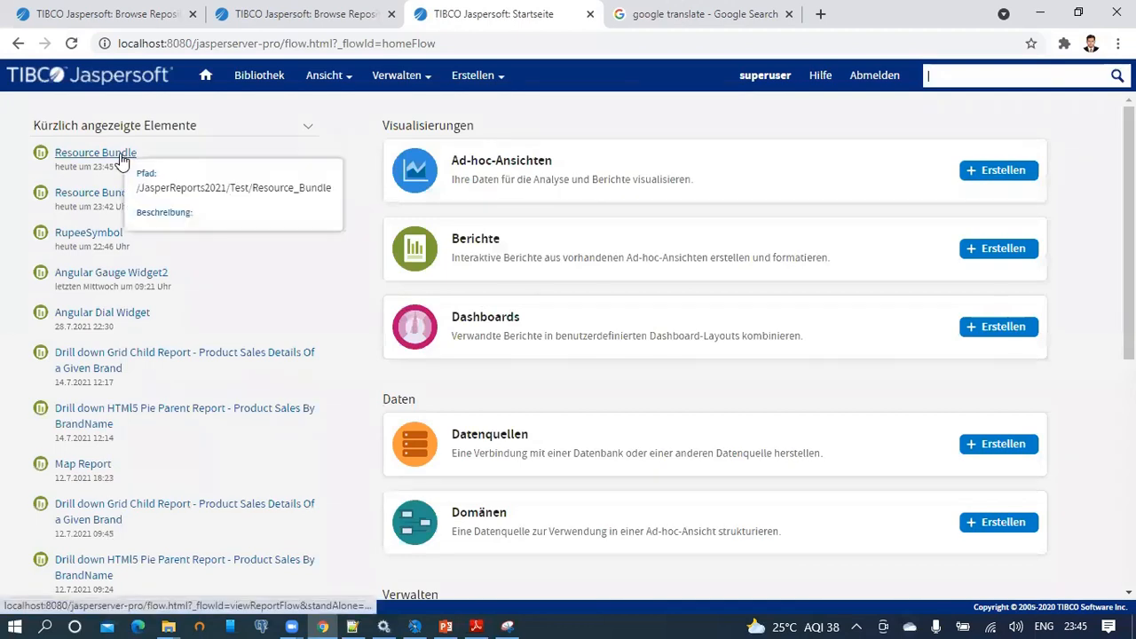
# Open Resource Bundle from recent items and select both 'willkommen bei jaspersoft' lines.
pyautogui.click(122, 162)
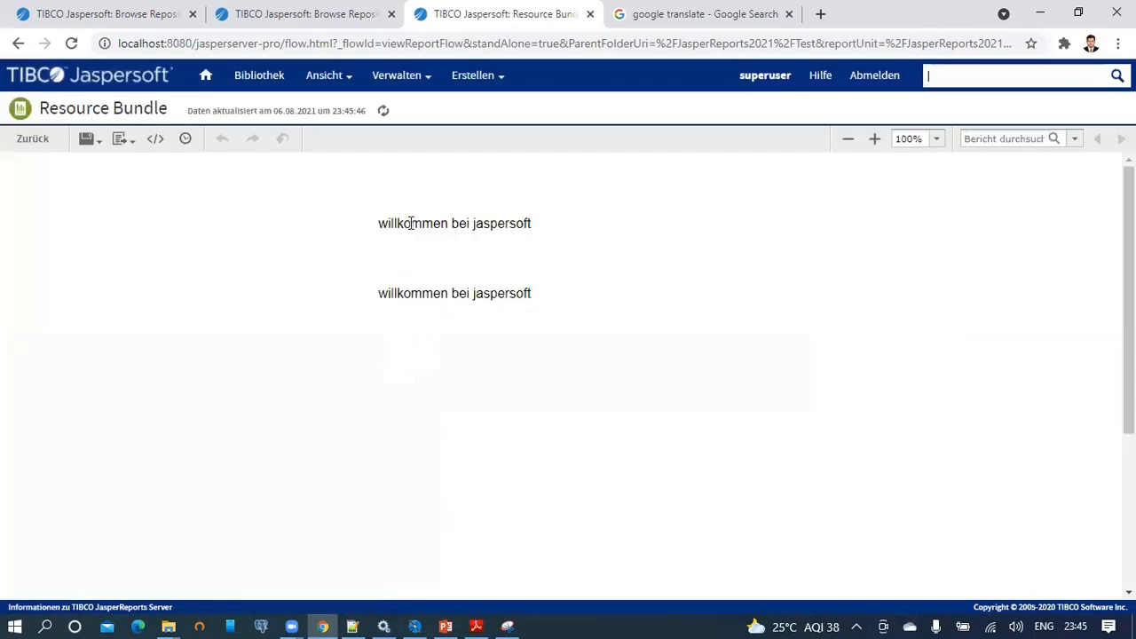
pyautogui.doubleClick(411, 223)
pyautogui.moveTo(382, 229); pyautogui.dragTo(563, 225)
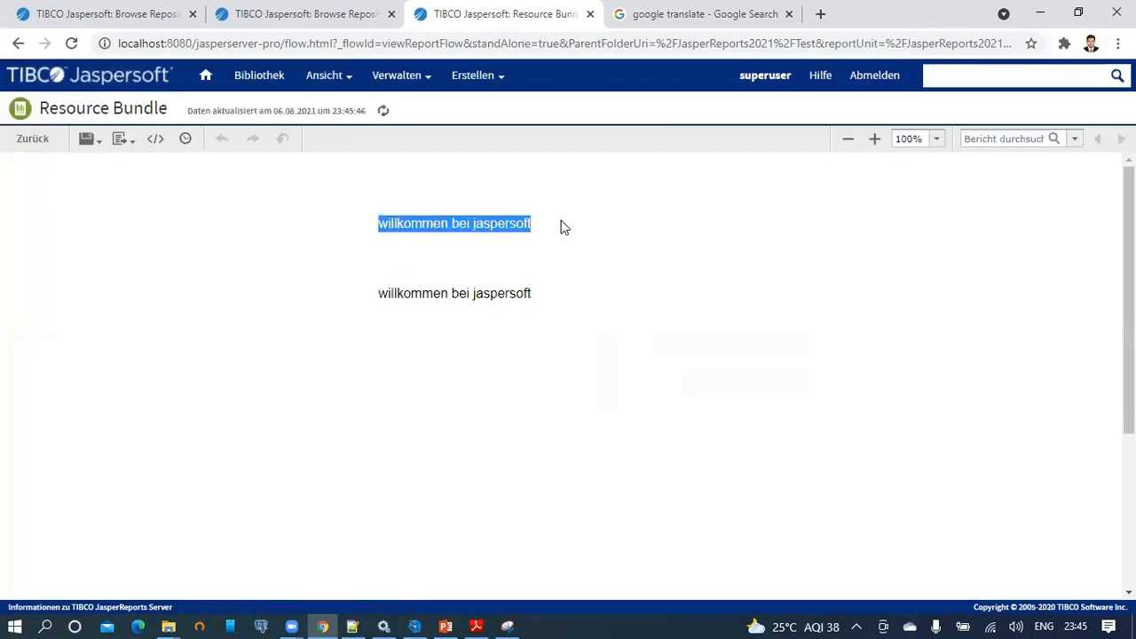
pyautogui.moveTo(381, 295); pyautogui.dragTo(566, 296)
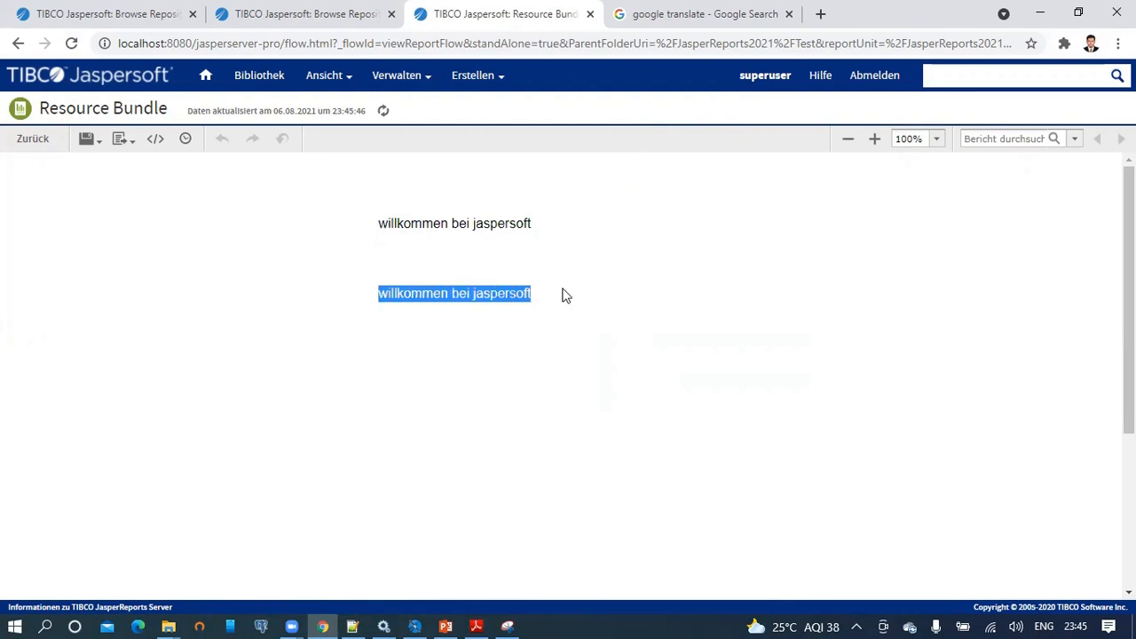
# Log out and sign back in as superuser with the 'es - Spanish' locale.
pyautogui.click(881, 77)
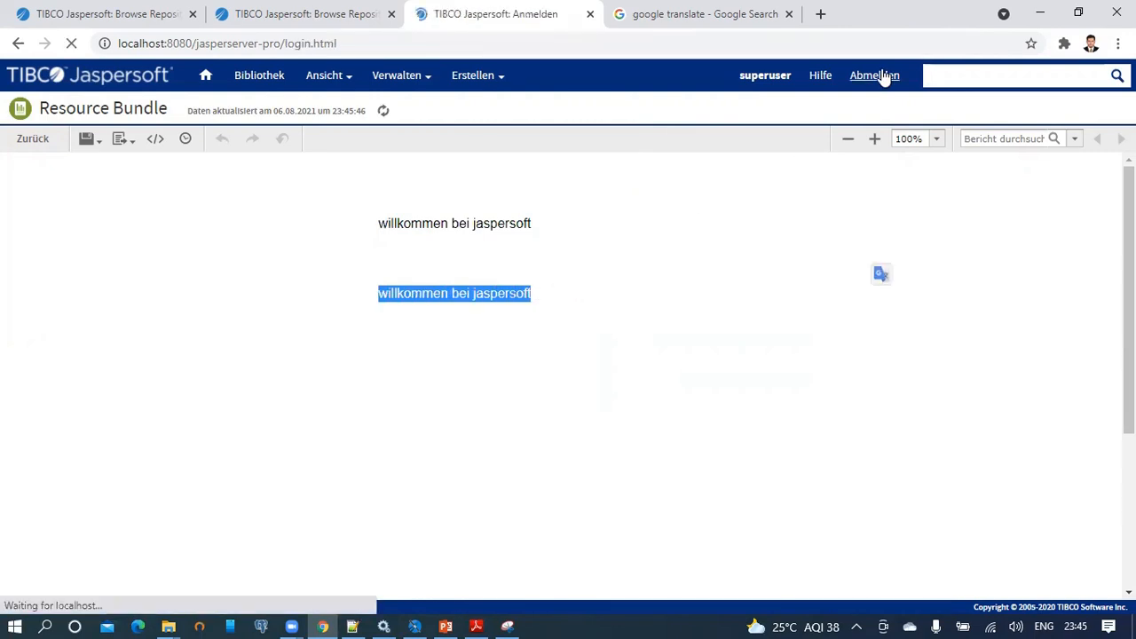
pyautogui.click(788, 315)
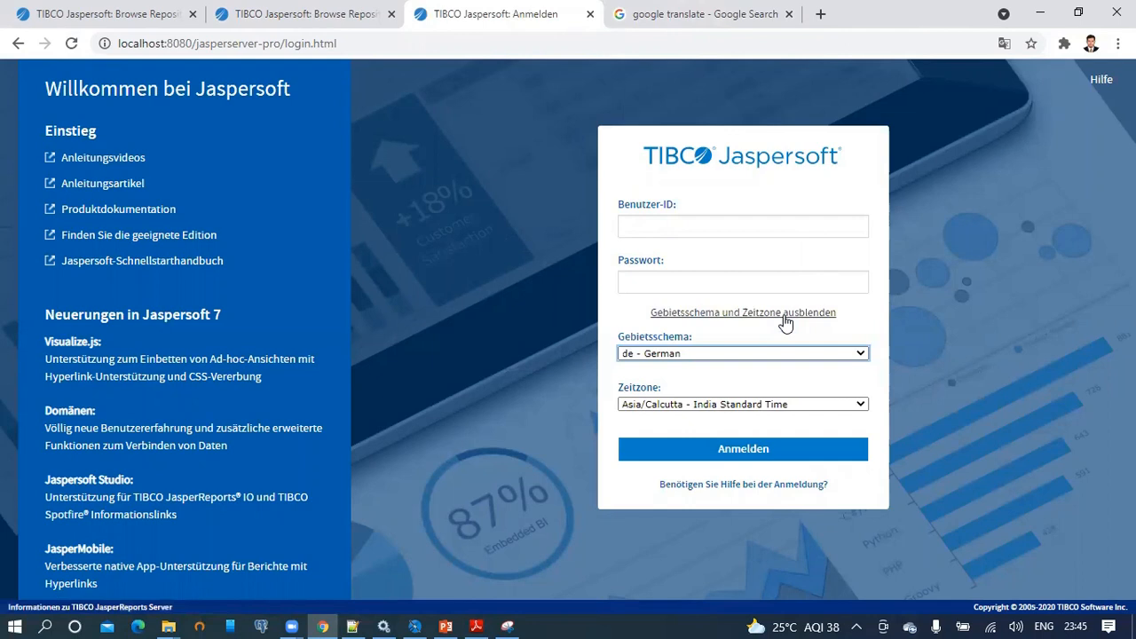
pyautogui.click(760, 352)
pyautogui.click(723, 427)
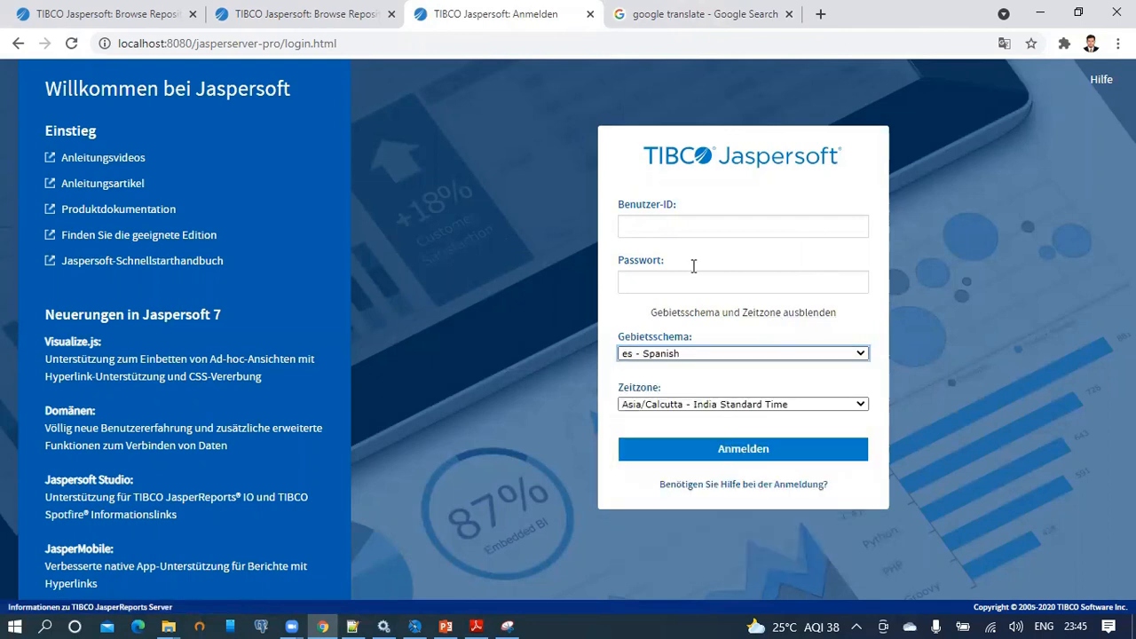
pyautogui.click(685, 225)
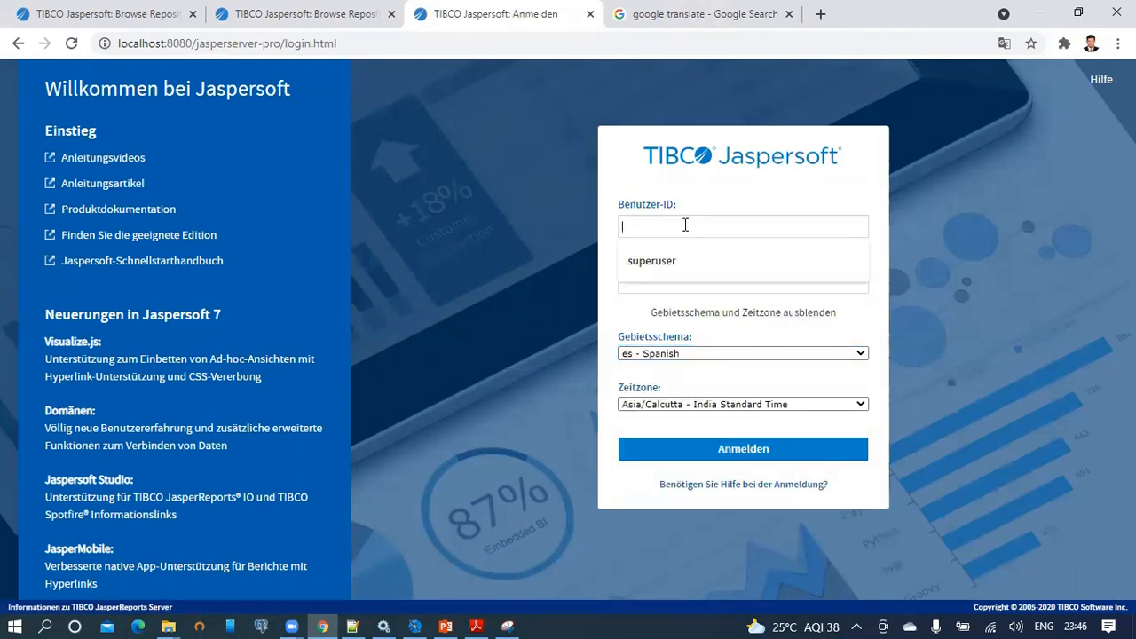
pyautogui.write('superuser')
pyautogui.press('Tab')
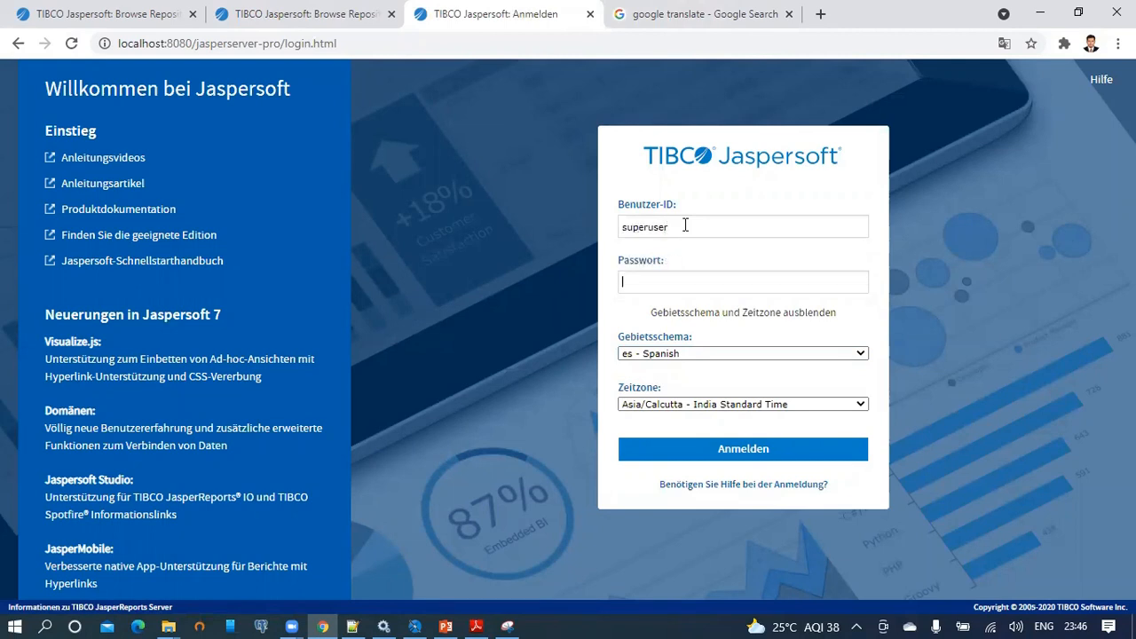
pyautogui.press('Return')
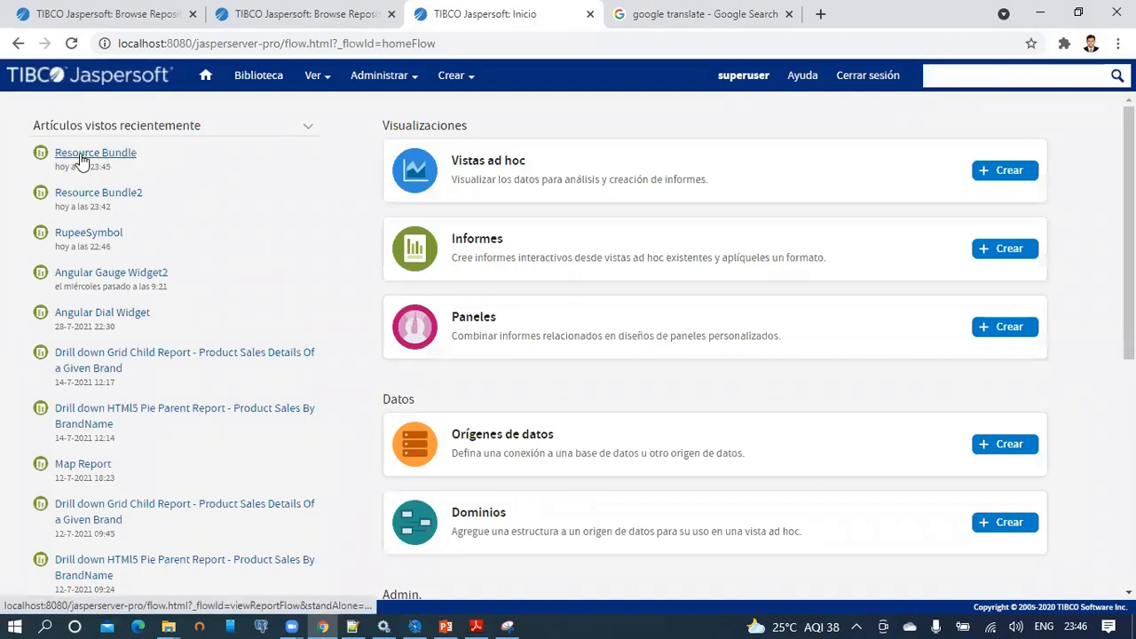
# Open the Resource Bundle report and select both 'Bienvenida a jaspersoft' lines.
pyautogui.click(93, 158)
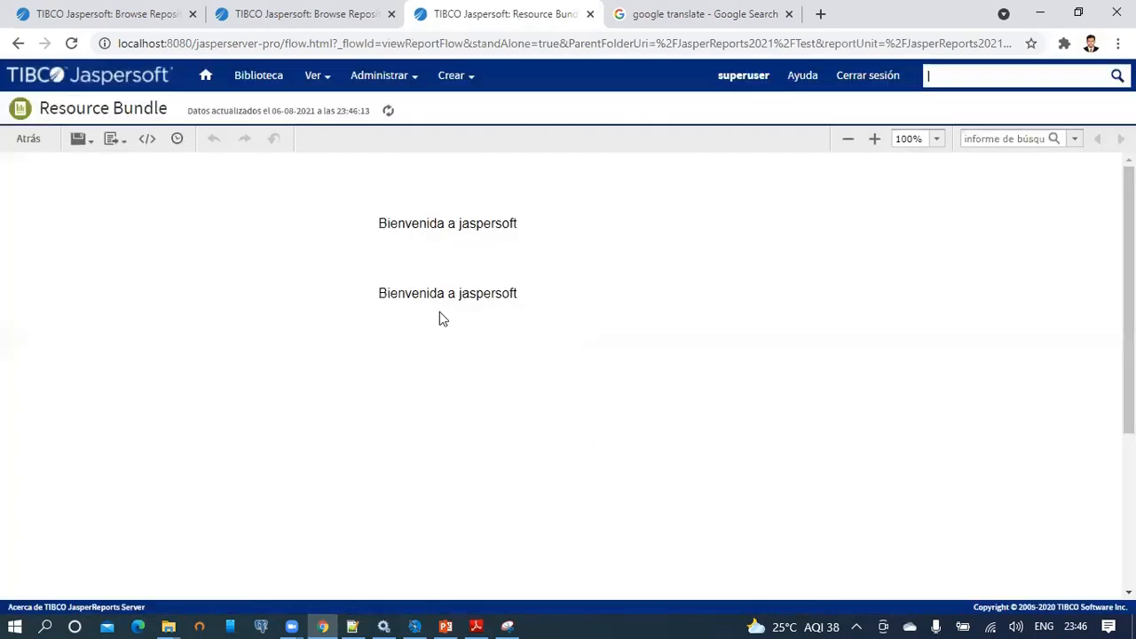
pyautogui.moveTo(371, 293); pyautogui.dragTo(570, 290)
pyautogui.moveTo(378, 223); pyautogui.dragTo(530, 227)
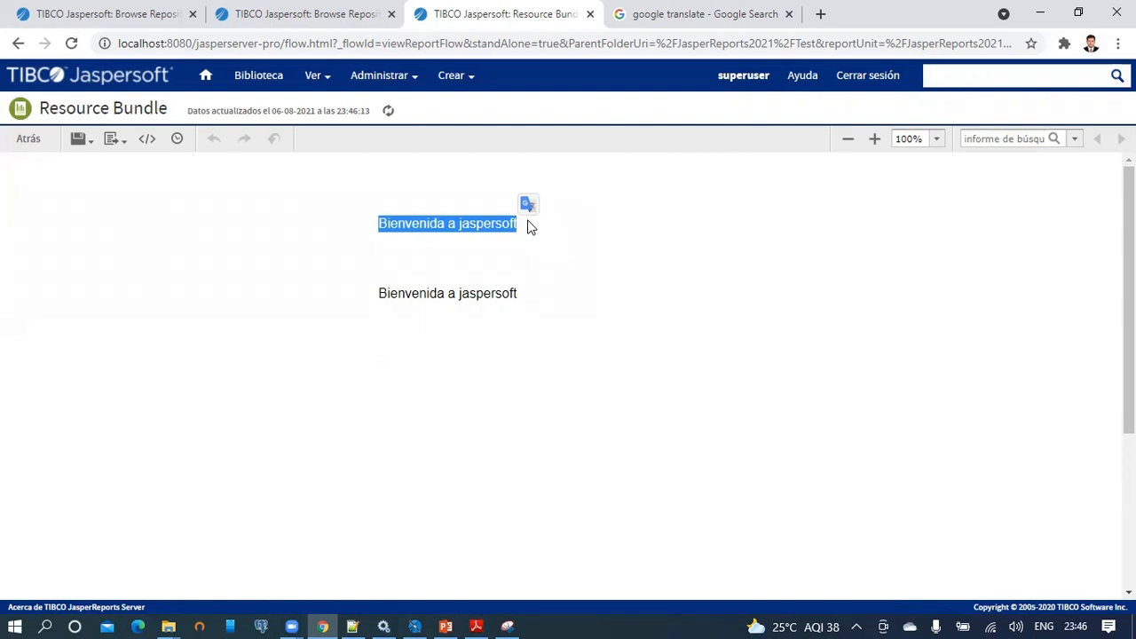
pyautogui.click(129, 12)
# Sign out to the Spanish login page, review the locale list keeping Spanish, then go to the Google tab's address.
pyautogui.click(877, 75)
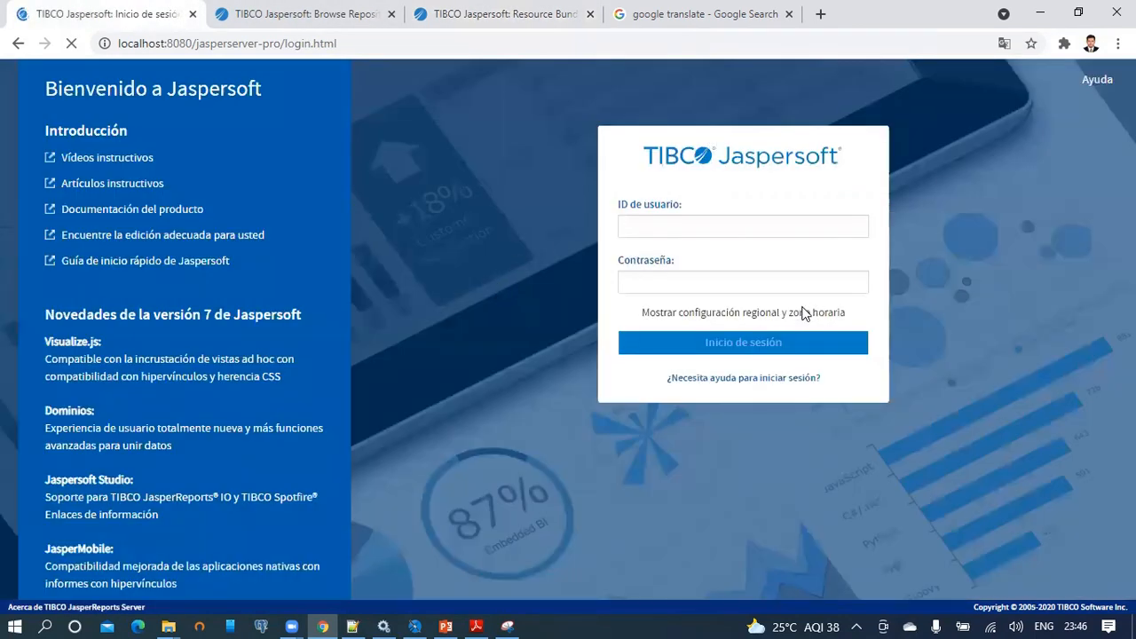
pyautogui.click(750, 316)
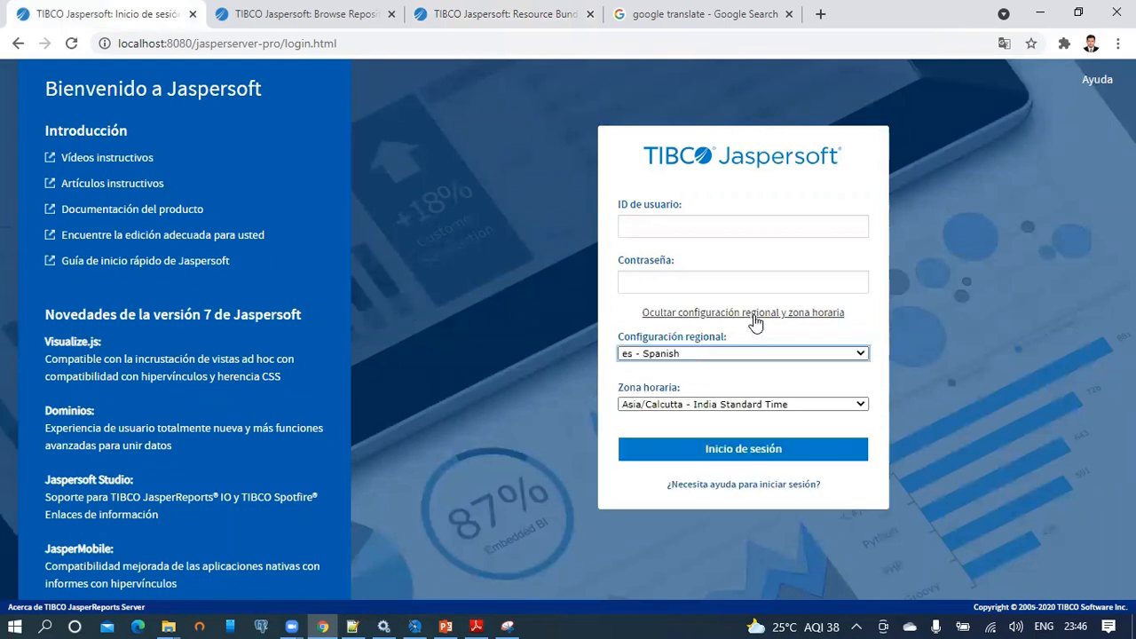
pyautogui.click(861, 354)
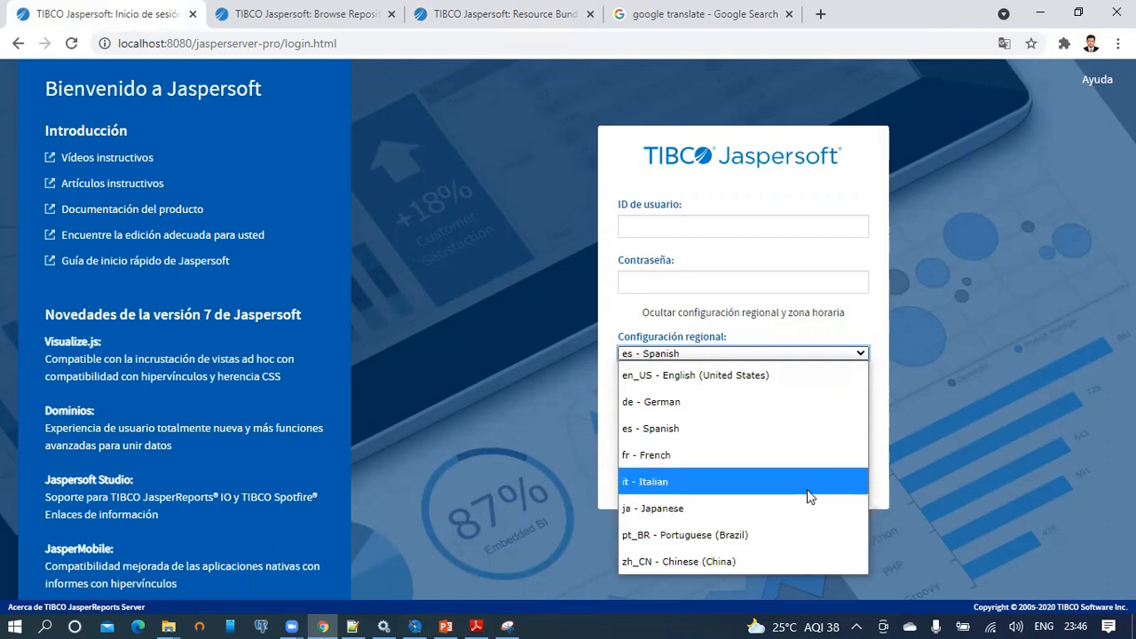
pyautogui.click(619, 304)
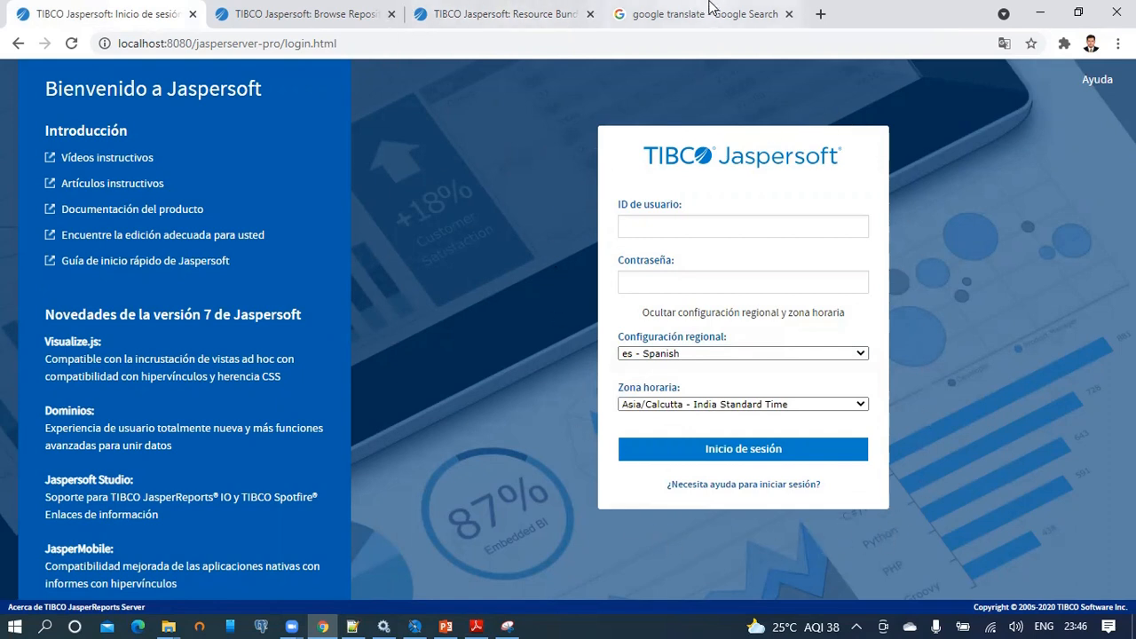
pyautogui.click(675, 14)
pyautogui.click(635, 44)
# Search Google for 'localitzation in jasper reports'.
pyautogui.write('jasper')
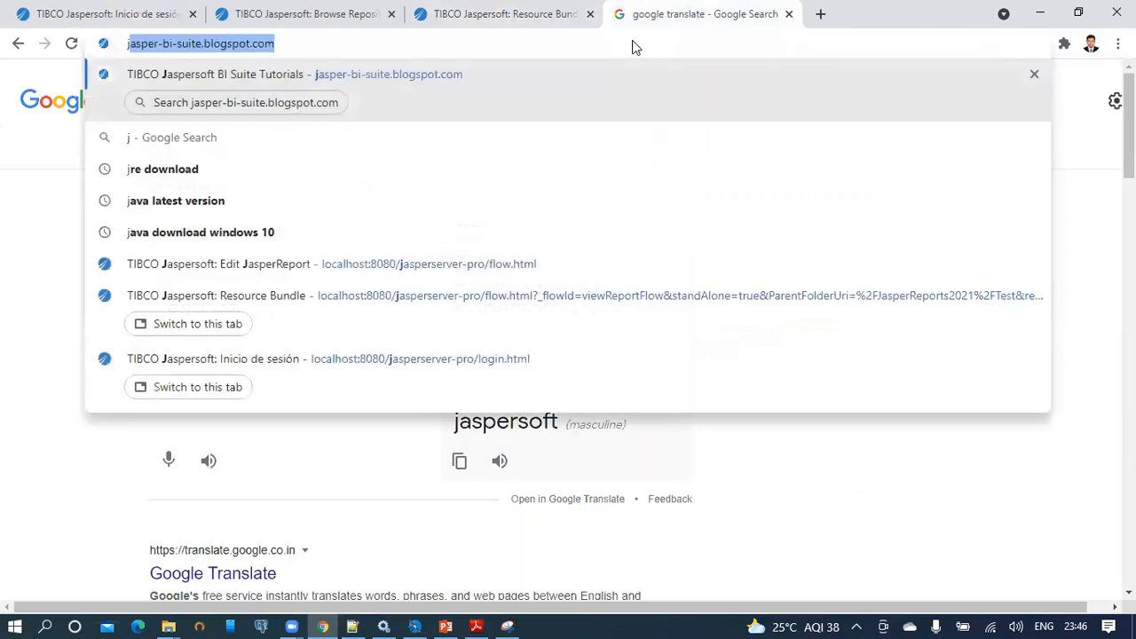
pyautogui.press('BackSpace')
pyautogui.press('BackSpace')
pyautogui.press('BackSpace')
pyautogui.press('BackSpace')
pyautogui.press('BackSpace')
pyautogui.write('localitzation i')
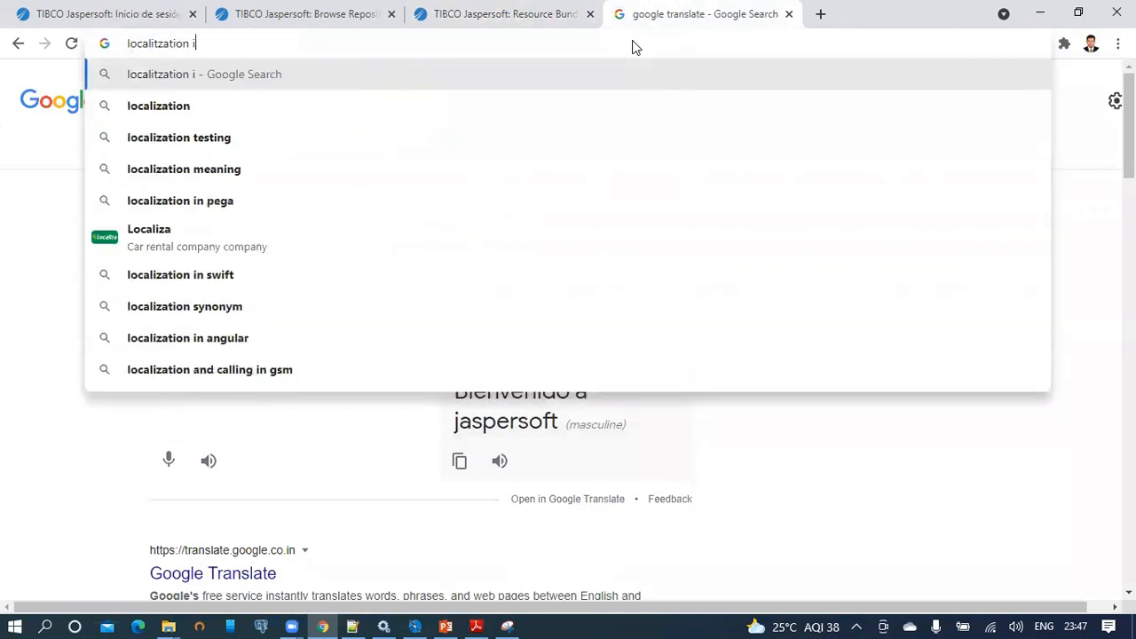
pyautogui.write('n jasper reports')
pyautogui.press('Return')
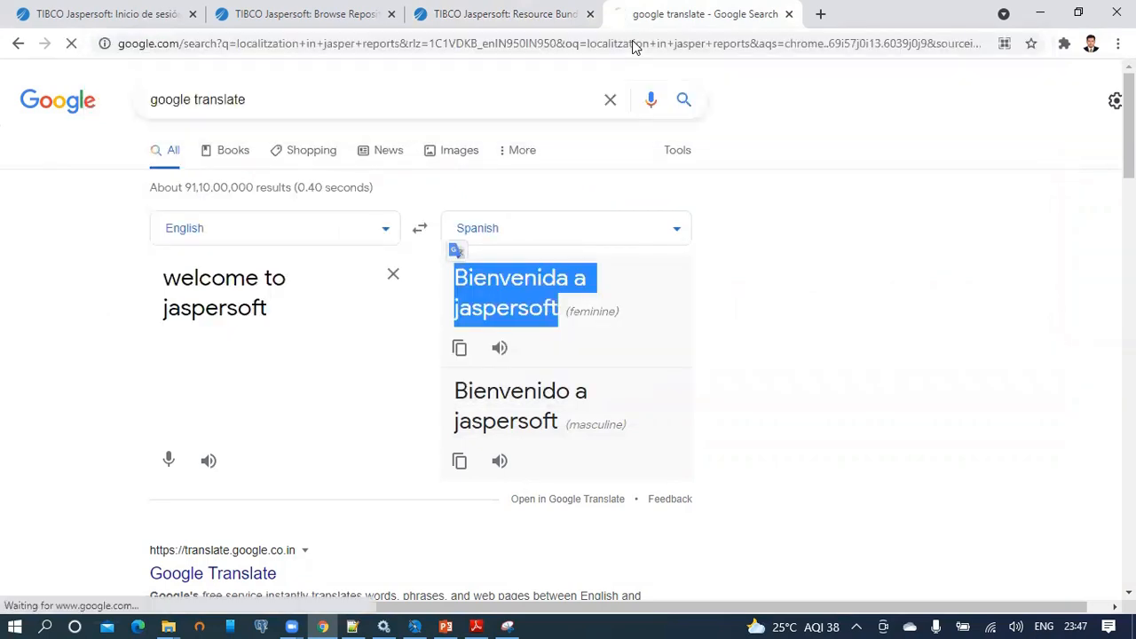
# Open the Localization | Jaspersoft Community result in a new tab and read through the chapter.
pyautogui.rightClick(338, 402)
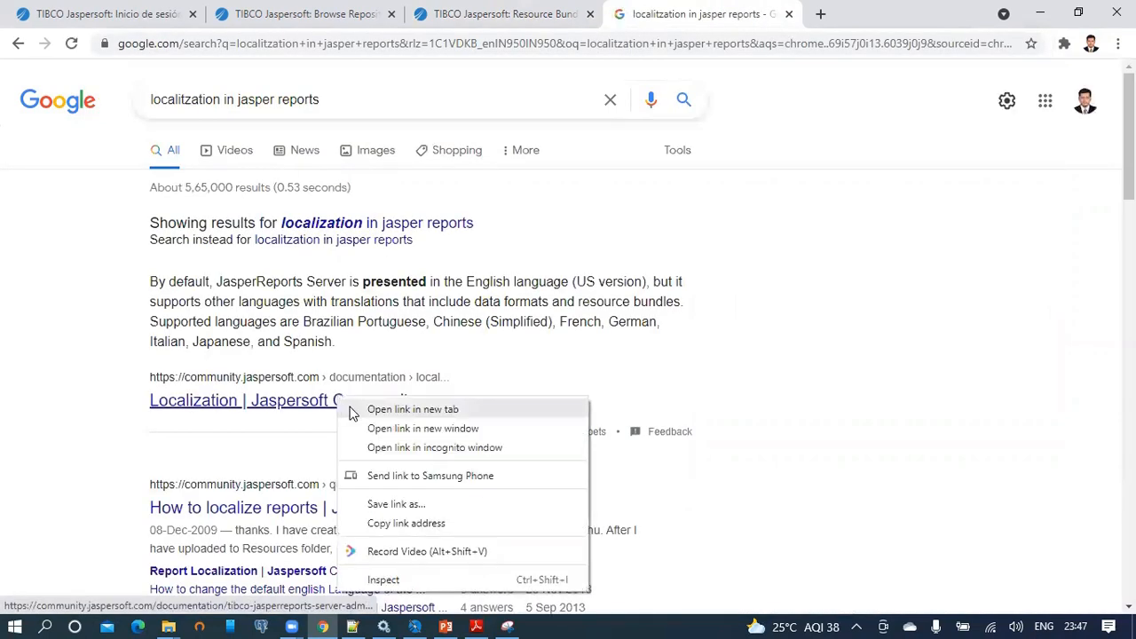
pyautogui.click(355, 410)
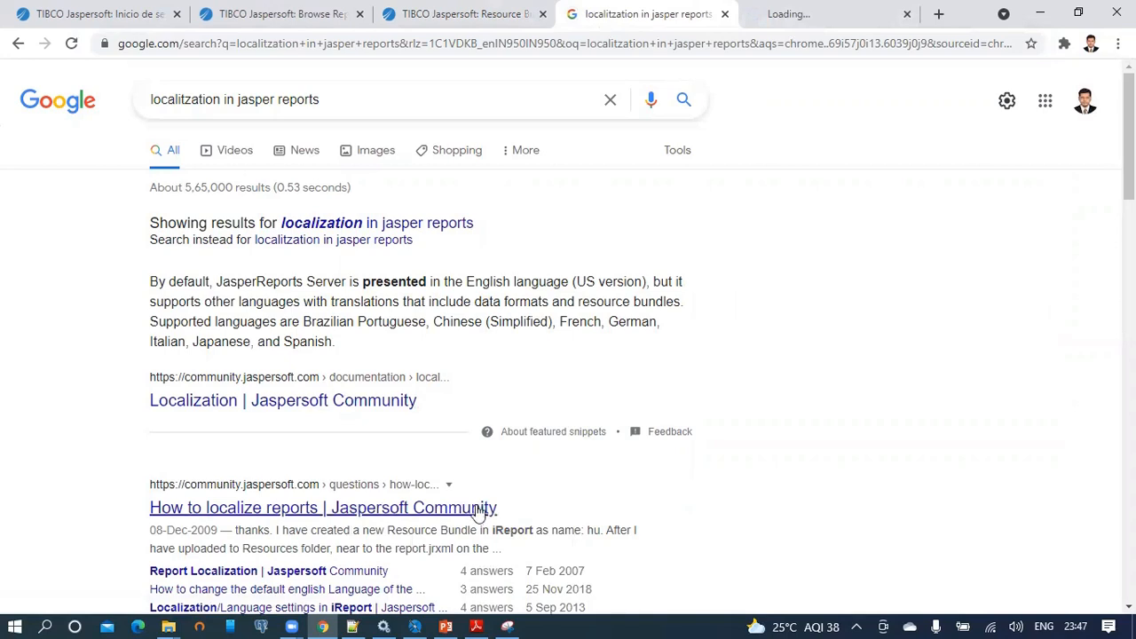
pyautogui.click(798, 9)
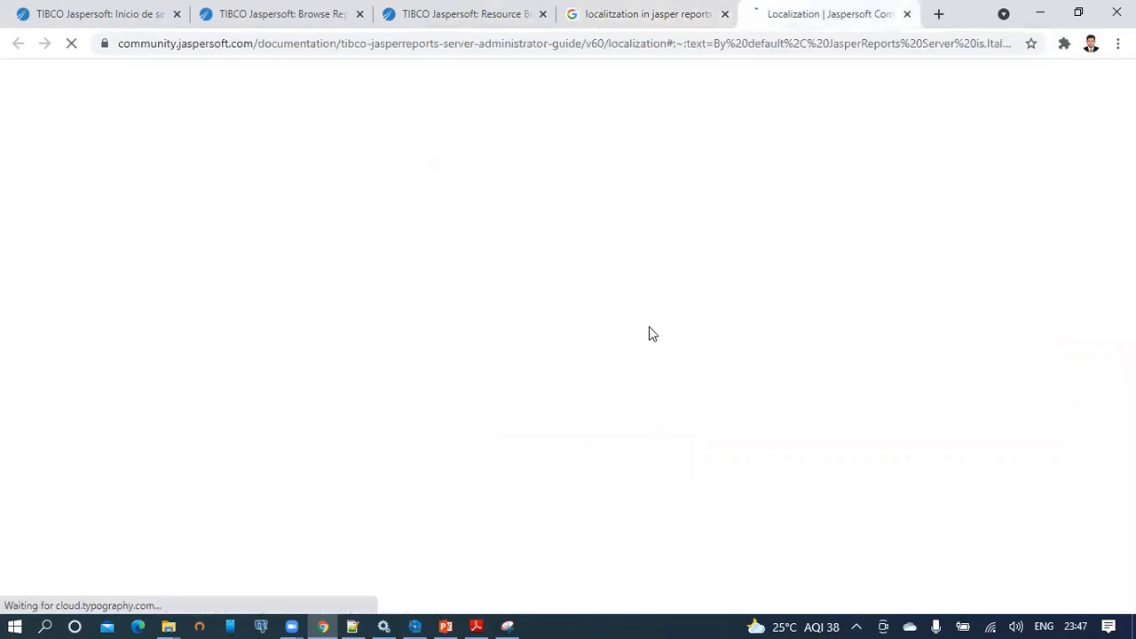
pyautogui.scroll(-4, 673, 277)
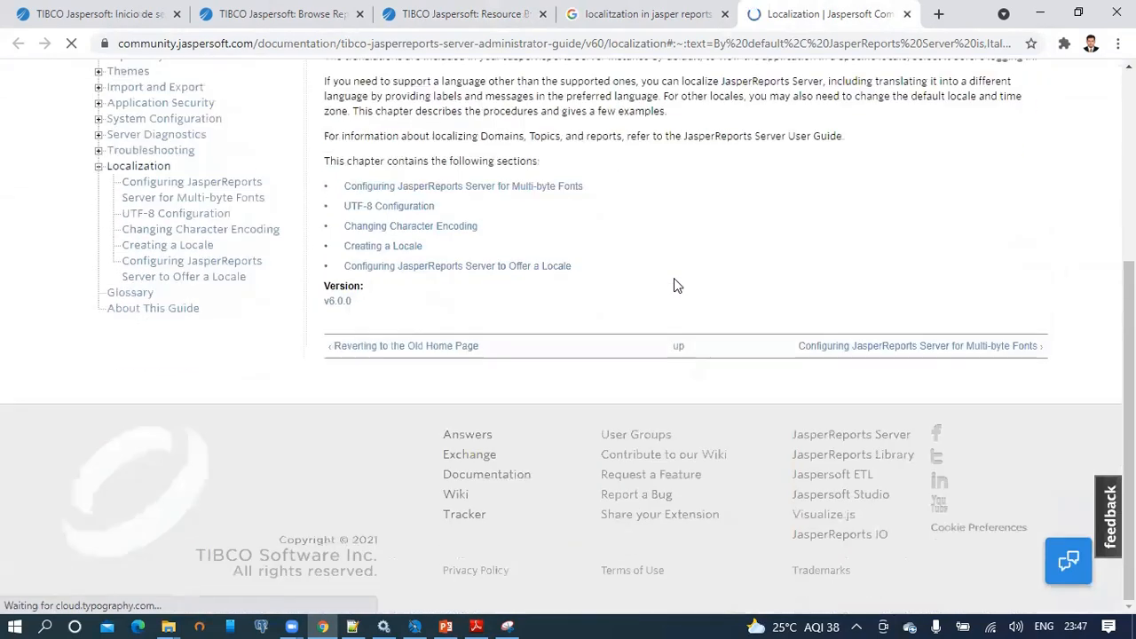
pyautogui.scroll(1, 674, 279)
pyautogui.scroll(3, 677, 292)
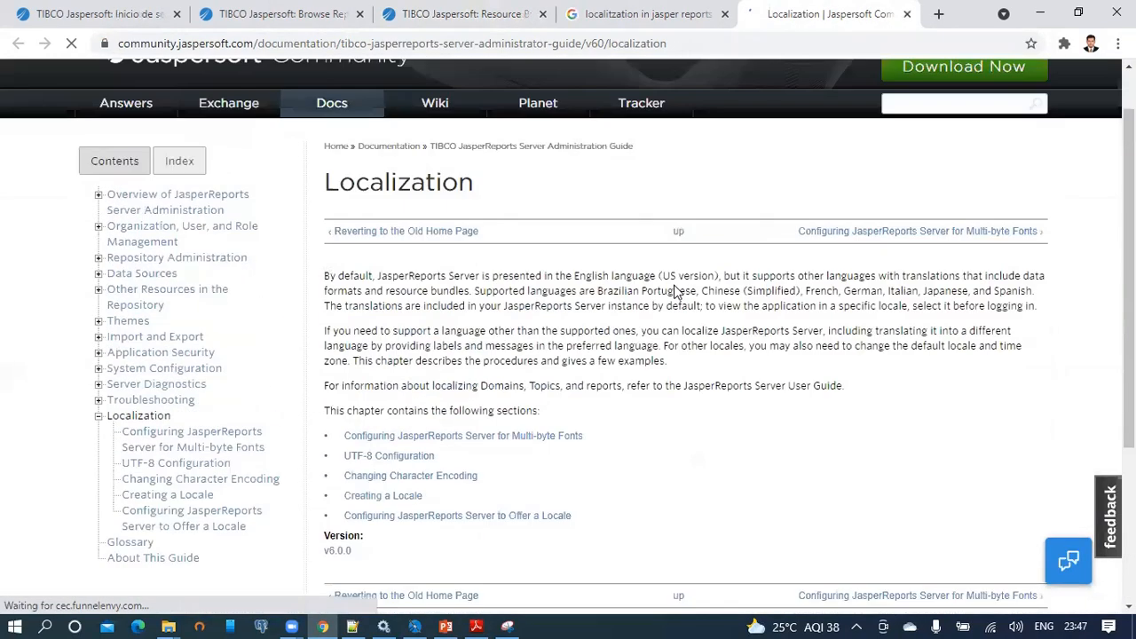
pyautogui.scroll(-2, 677, 292)
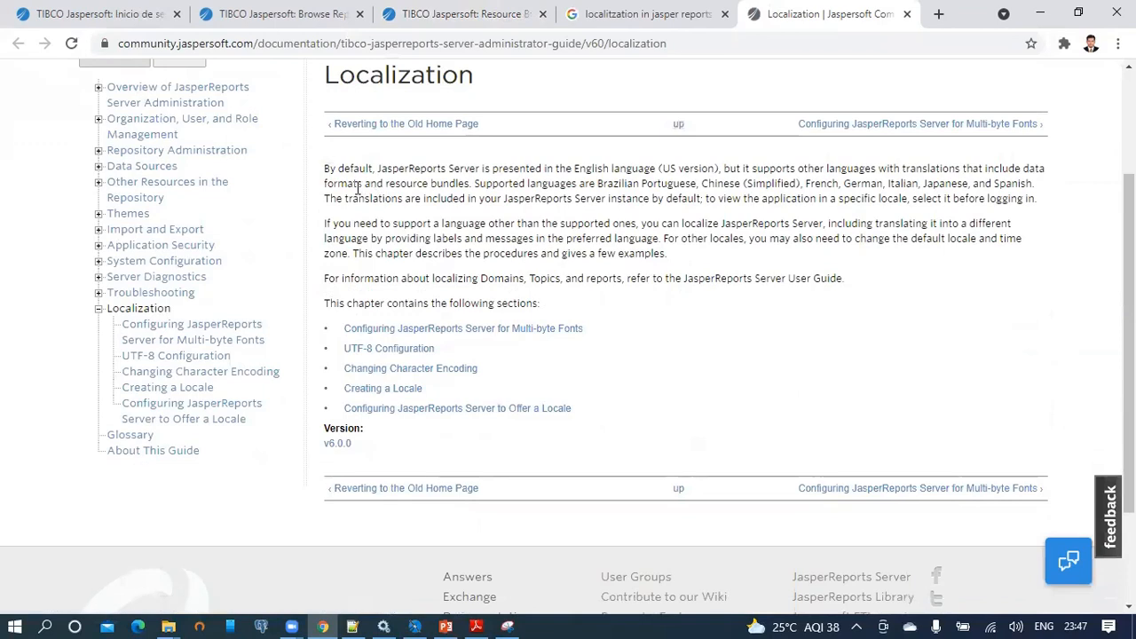
pyautogui.moveTo(329, 167); pyautogui.dragTo(607, 429)
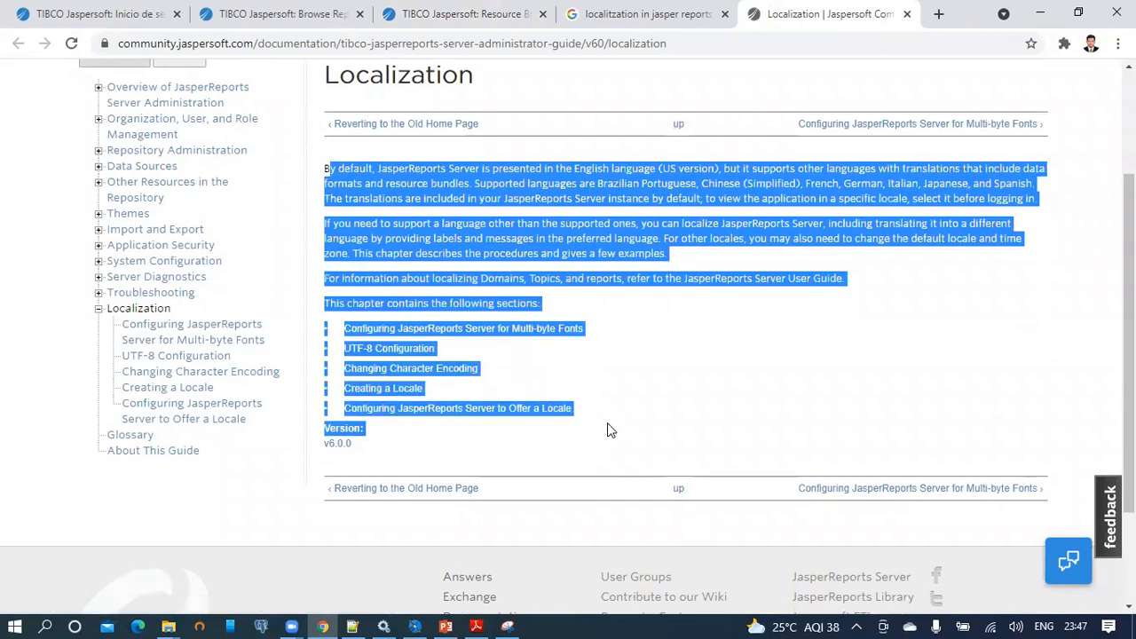
pyautogui.click(627, 333)
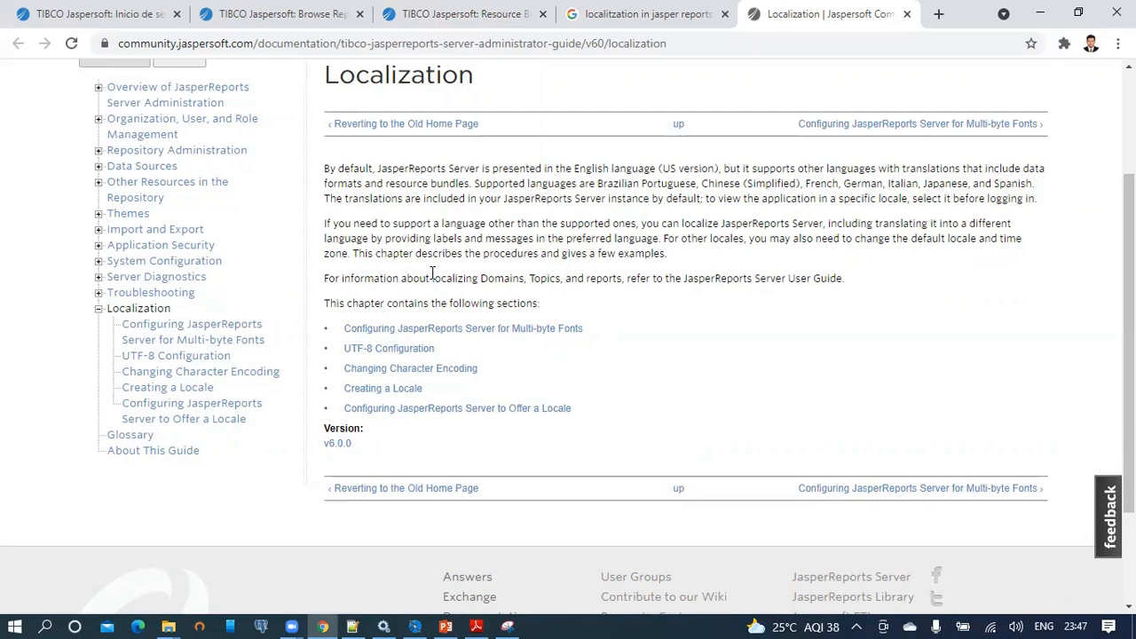
# In the PowerPoint deck, go to slide 5 (Recap) and start the slide show from it.
pyautogui.click(448, 624)
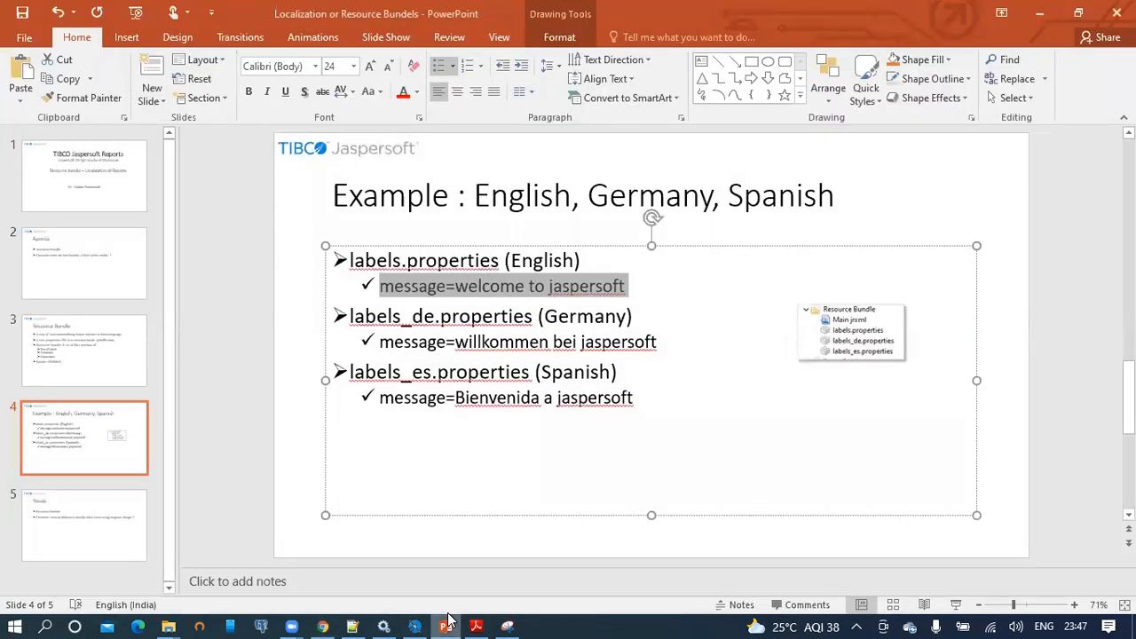
pyautogui.click(306, 437)
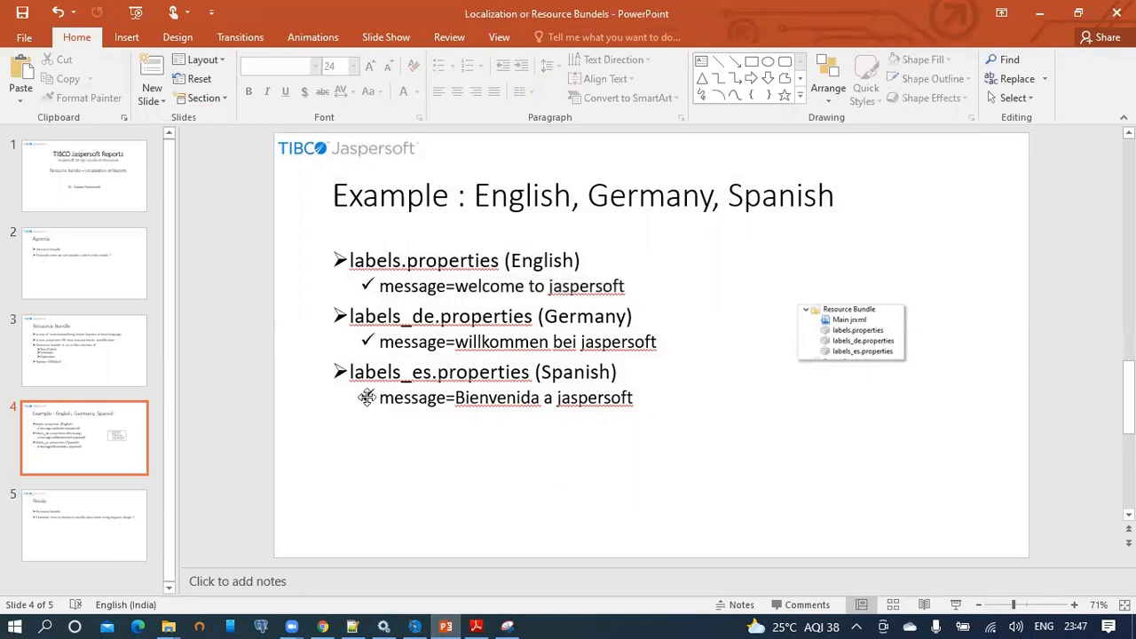
pyautogui.click(101, 545)
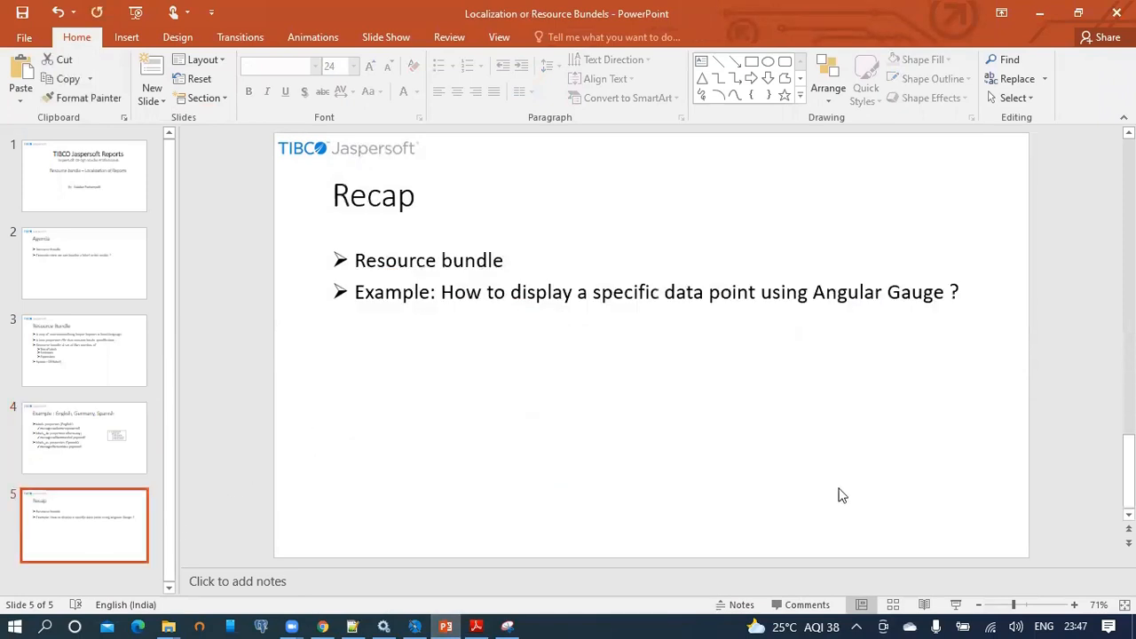
pyautogui.click(960, 604)
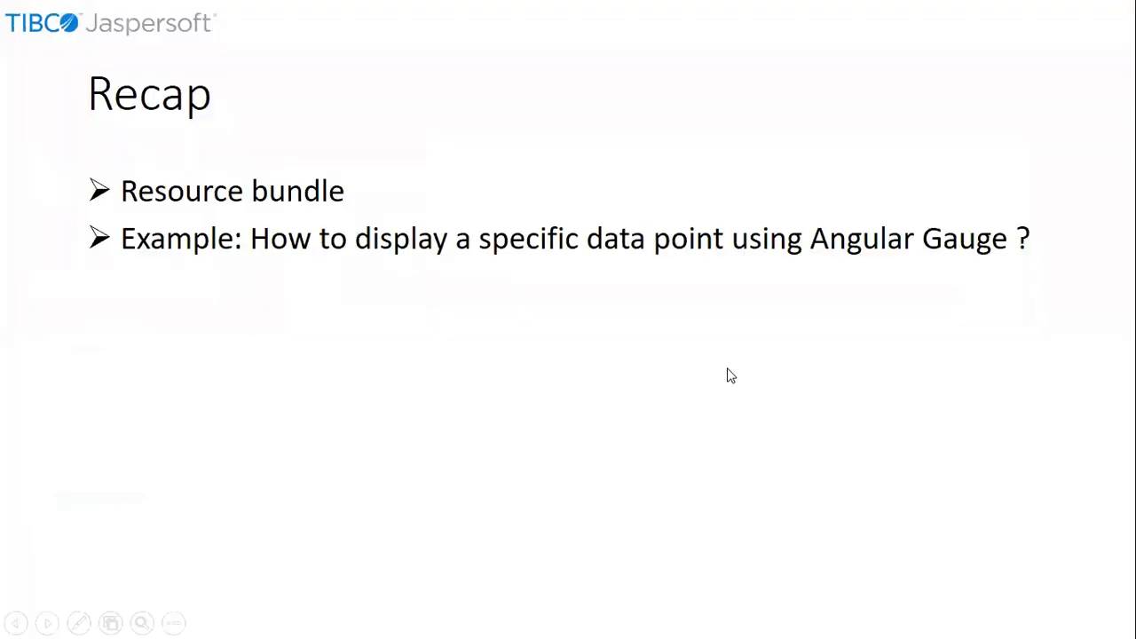